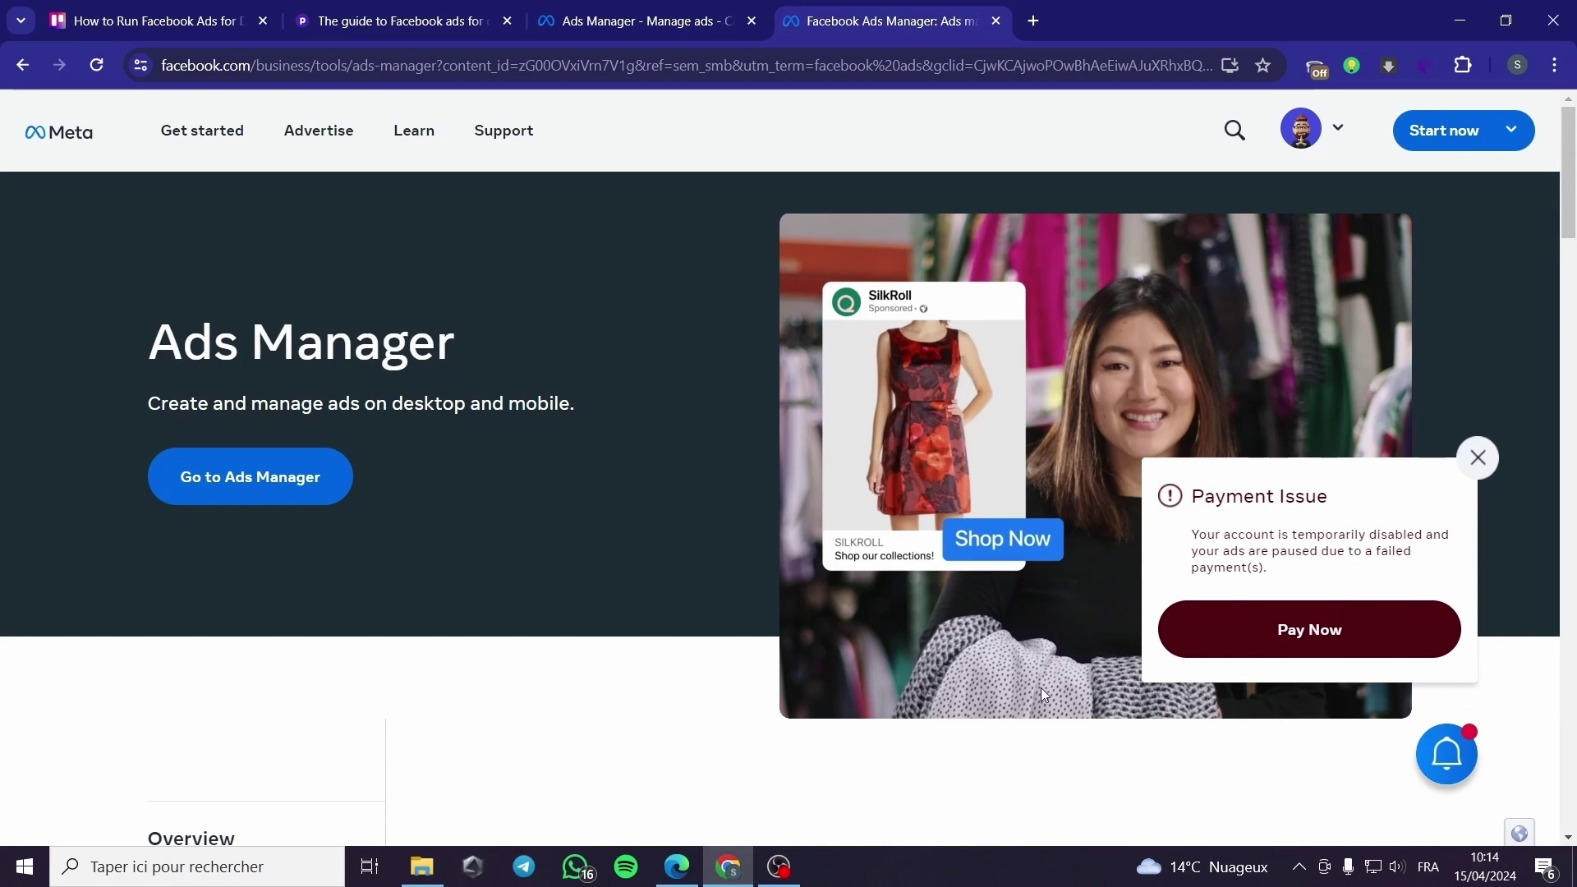
# Dismiss the Payment Issue notice and close the old Ads Manager tab.
pyautogui.click(1475, 463)
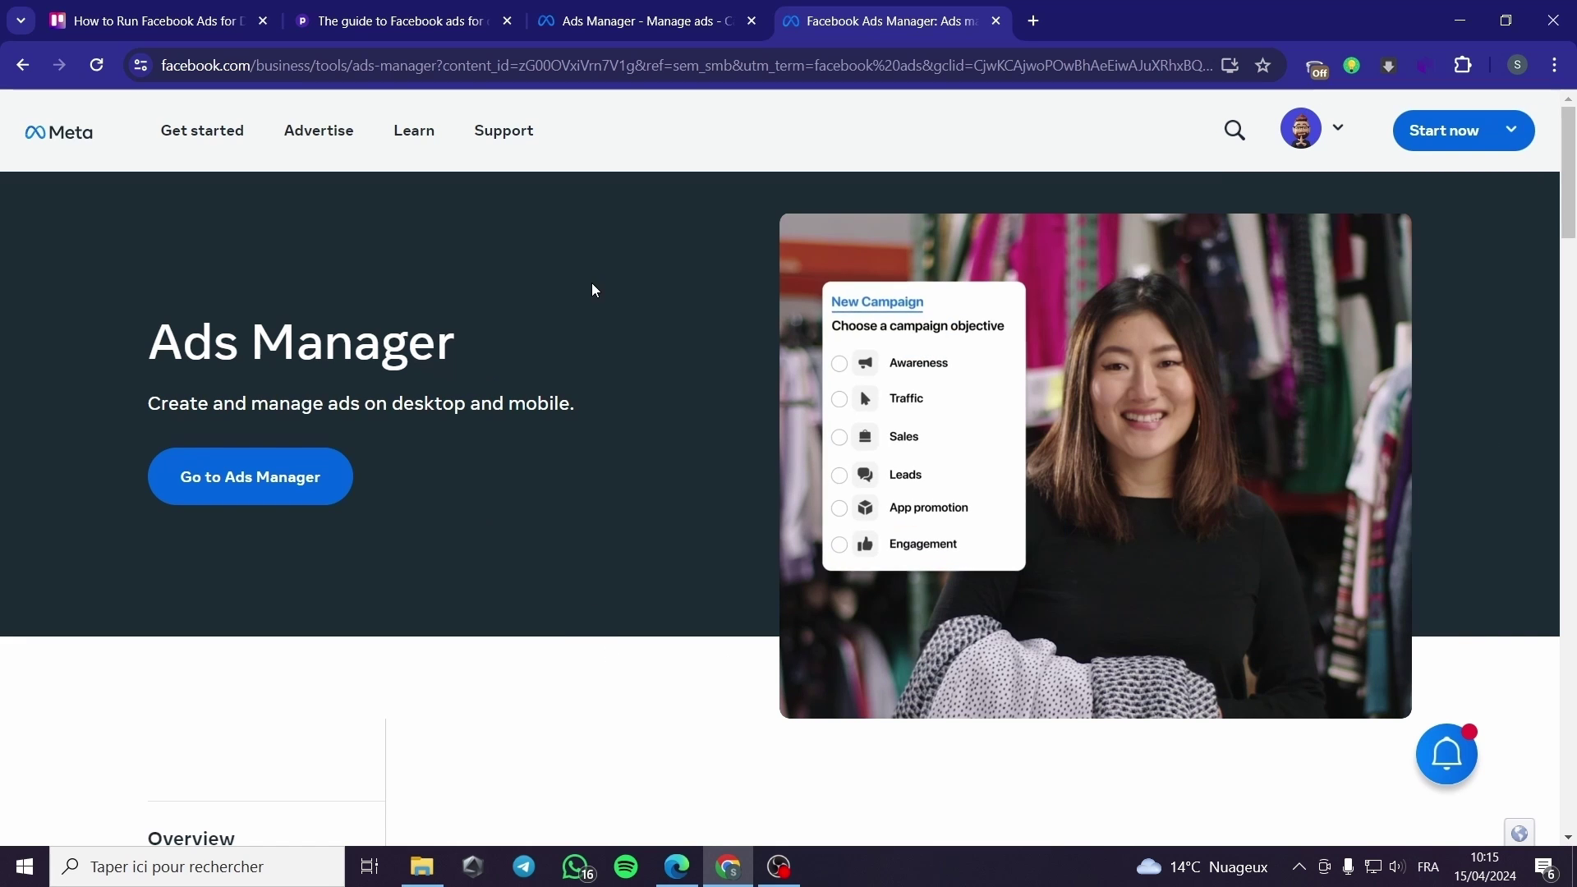
pyautogui.scroll(-4, 1492, 612)
pyautogui.scroll(-1, 523, 442)
pyautogui.scroll(-1, 523, 443)
pyautogui.scroll(-1, 524, 440)
pyautogui.scroll(-1, 524, 437)
pyautogui.scroll(-3, 522, 442)
pyautogui.scroll(-1, 709, 437)
pyautogui.scroll(-1, 722, 436)
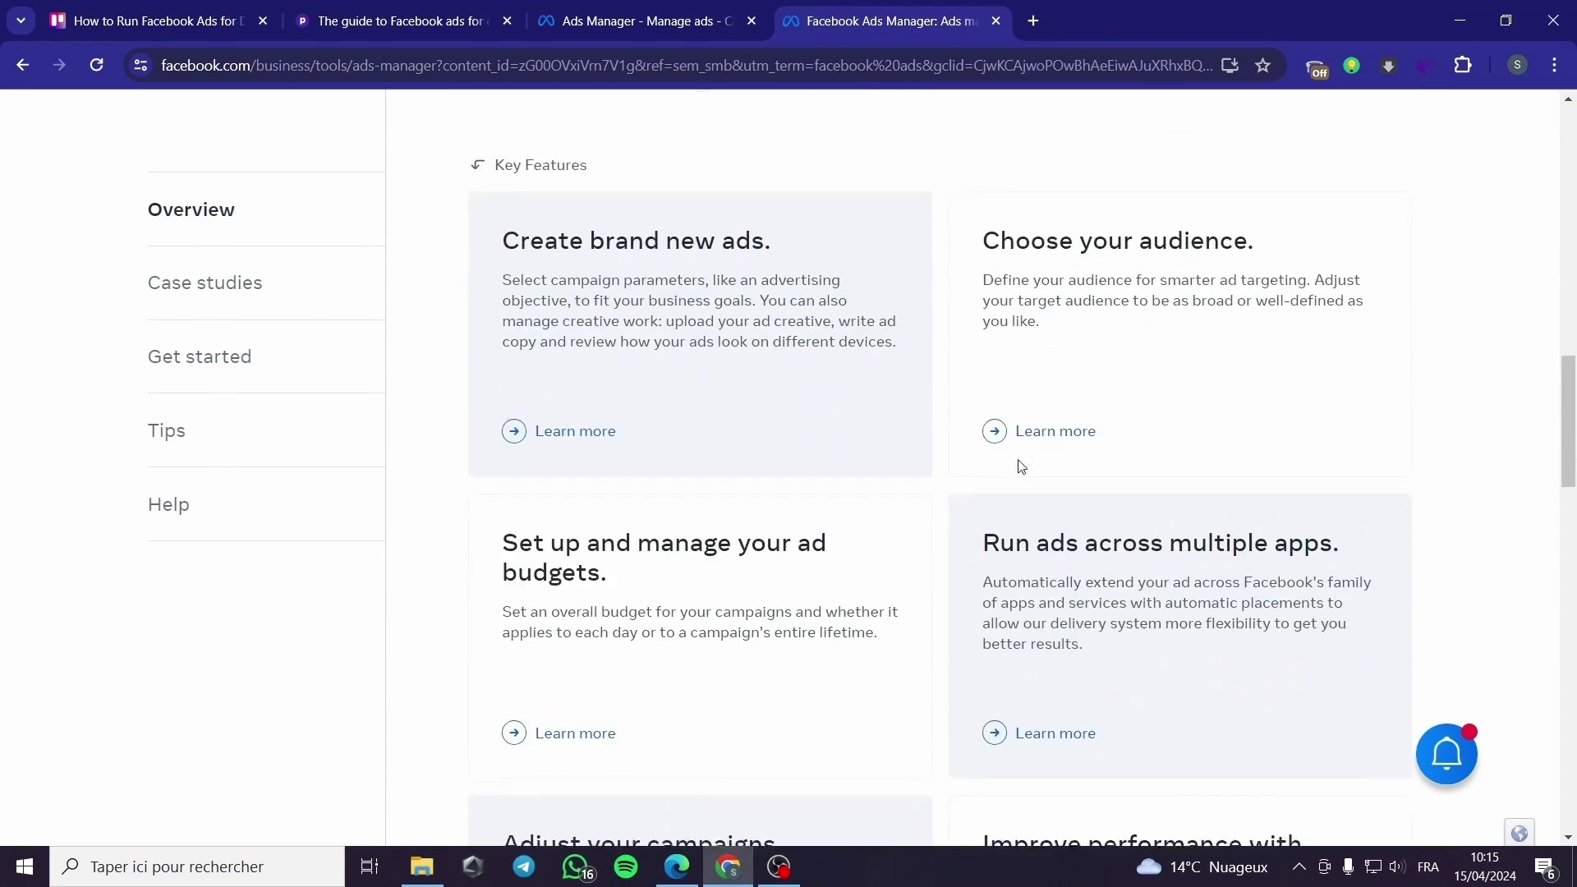
pyautogui.scroll(-2, 1331, 495)
pyautogui.scroll(-2, 1330, 494)
pyautogui.scroll(2, 1328, 488)
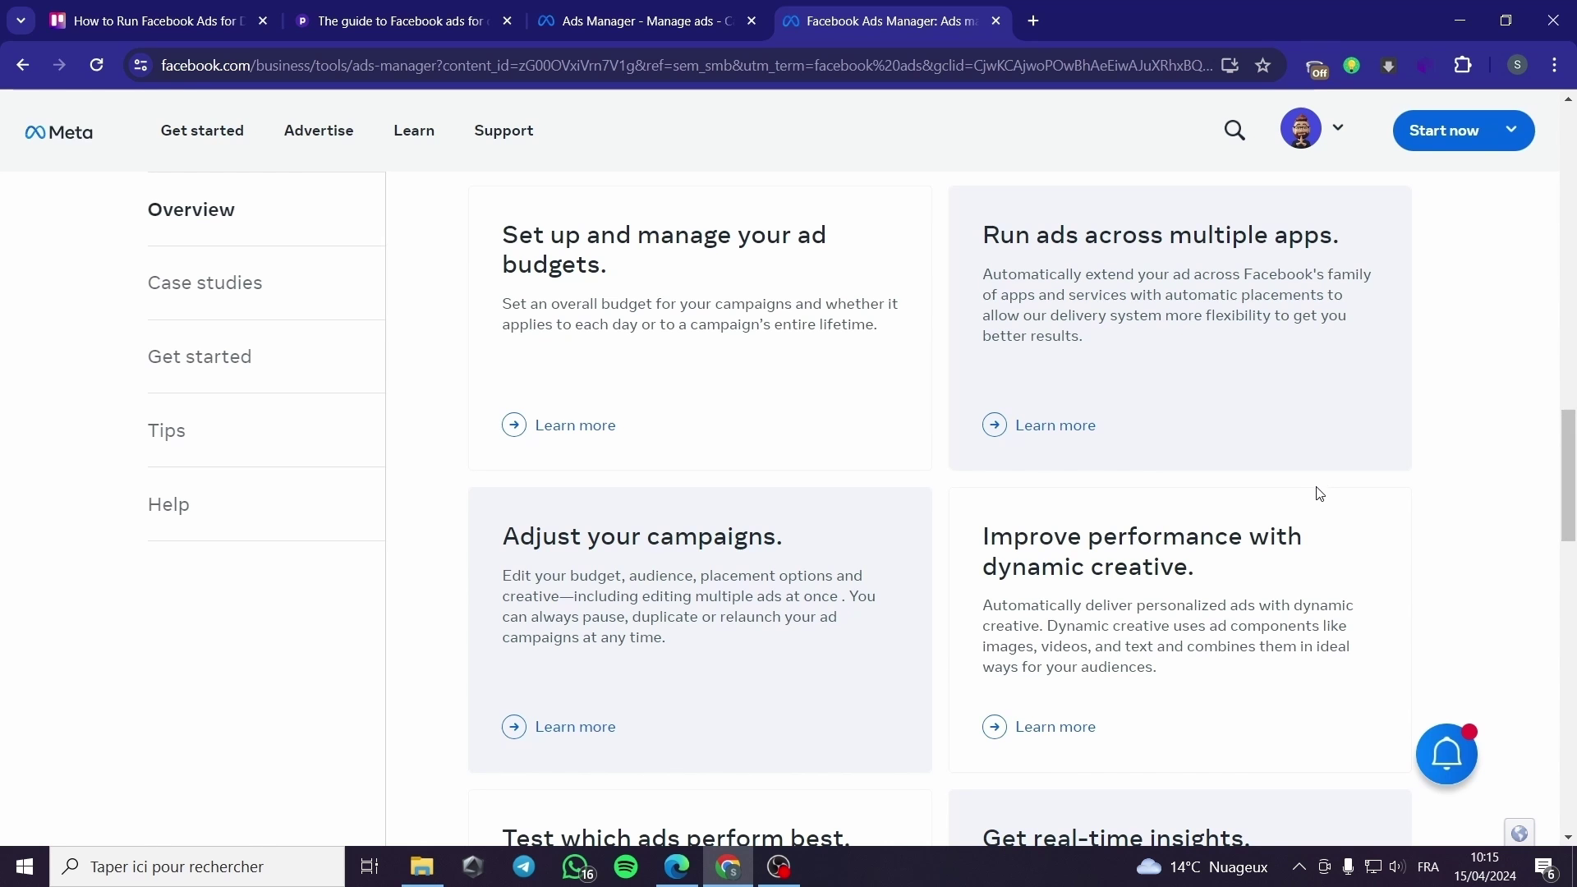
pyautogui.scroll(2, 887, 420)
pyautogui.scroll(3, 868, 412)
pyautogui.scroll(1, 868, 411)
pyautogui.scroll(2, 867, 413)
pyautogui.scroll(1, 867, 412)
pyautogui.scroll(2, 868, 412)
pyautogui.scroll(2, 867, 413)
pyautogui.scroll(-3, 868, 412)
pyautogui.scroll(-5, 867, 412)
pyautogui.scroll(-5, 867, 411)
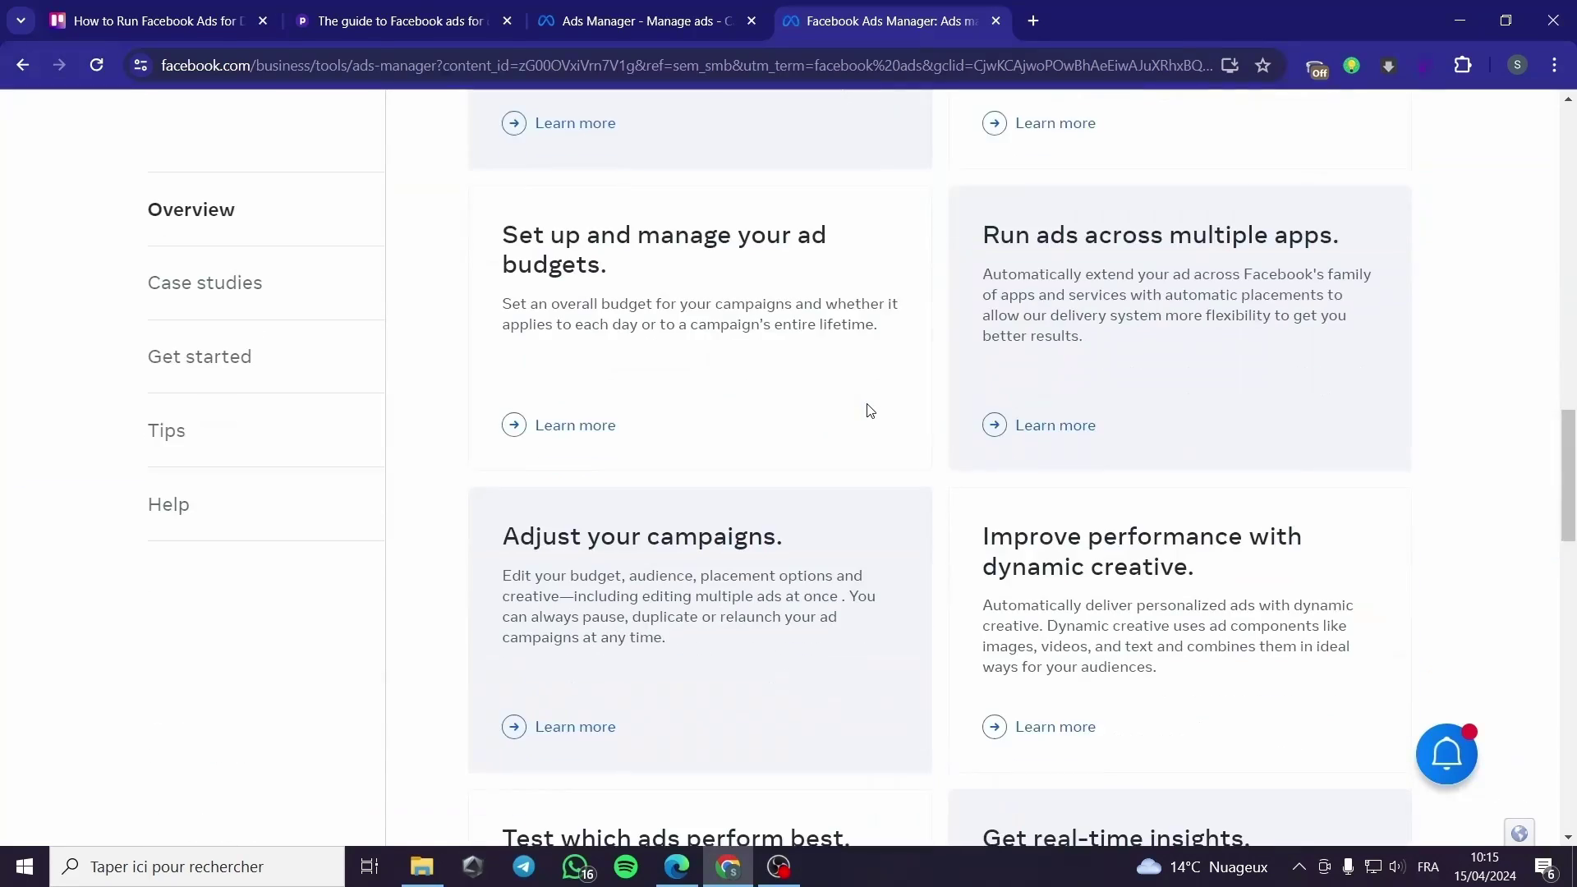
pyautogui.scroll(-3, 868, 412)
pyautogui.scroll(-4, 868, 412)
pyautogui.scroll(1, 867, 412)
pyautogui.scroll(3, 867, 412)
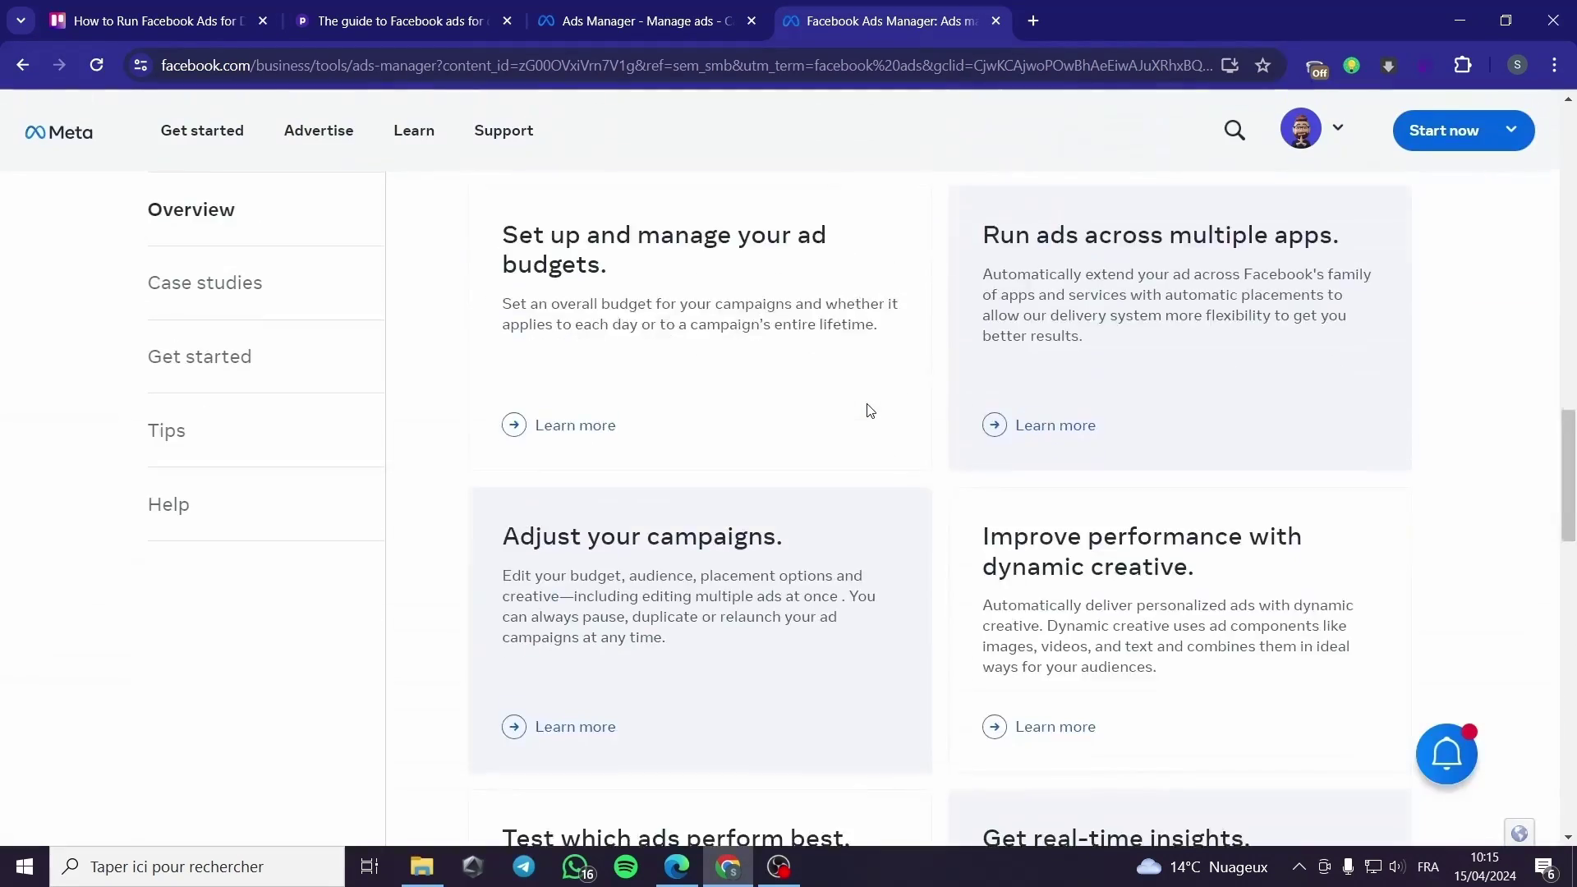
pyautogui.scroll(3, 868, 412)
pyautogui.scroll(3, 867, 411)
pyautogui.scroll(4, 868, 412)
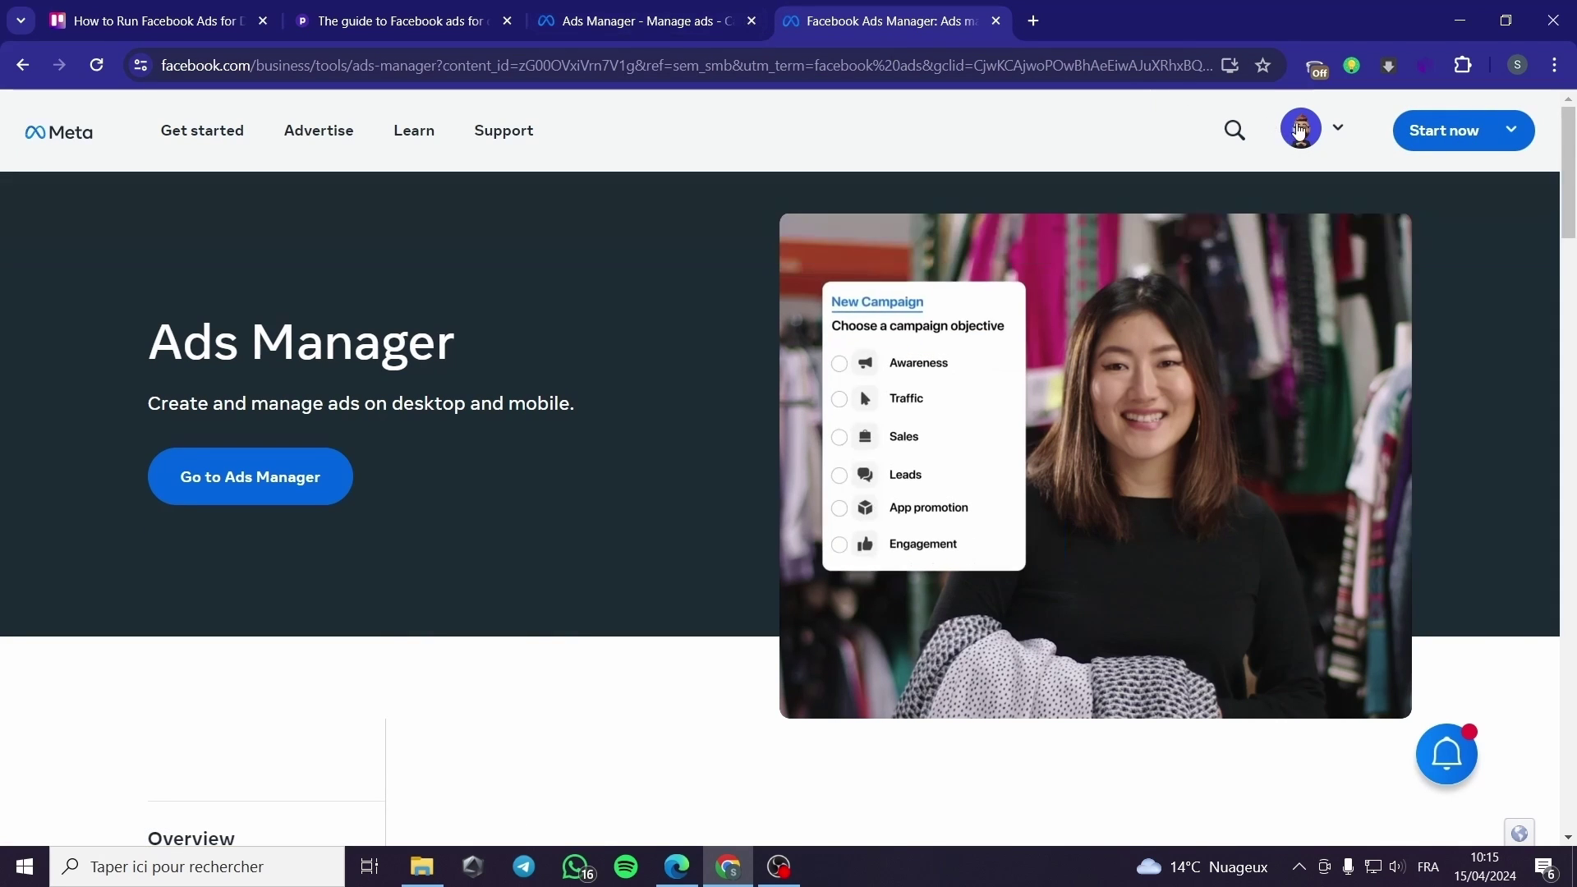
pyautogui.click(751, 21)
# Go to Ads Manager and load the seven-campaign list.
pyautogui.click(1437, 183)
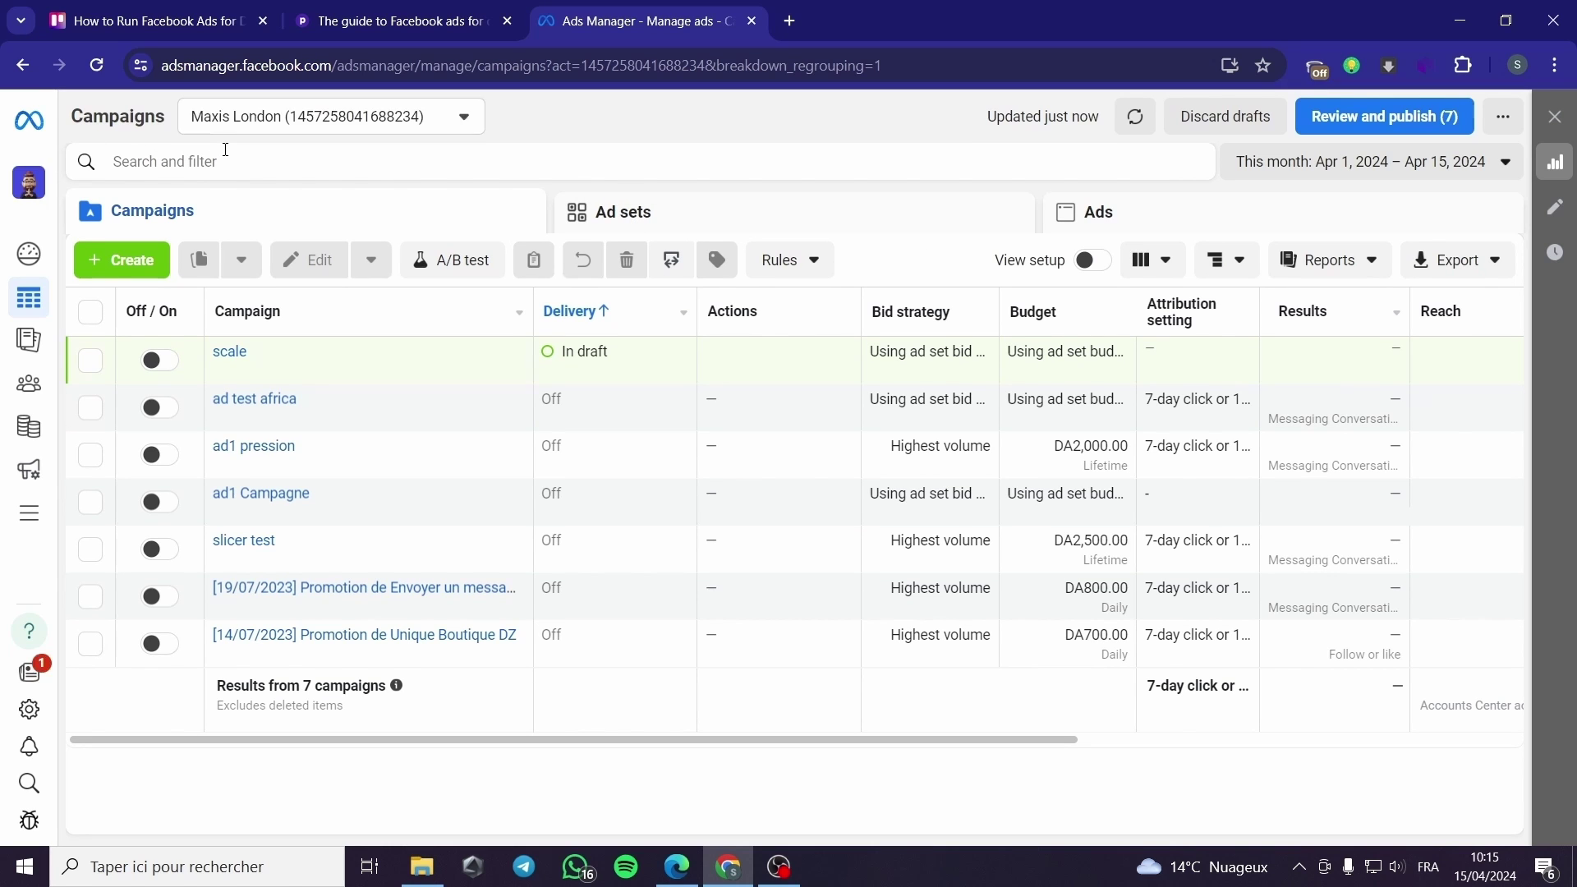
# Switch to the Podia Facebook ads guide and read its Image ads and Video ads sections.
pyautogui.hotkey('ctrl', 'shift', 'Tab')
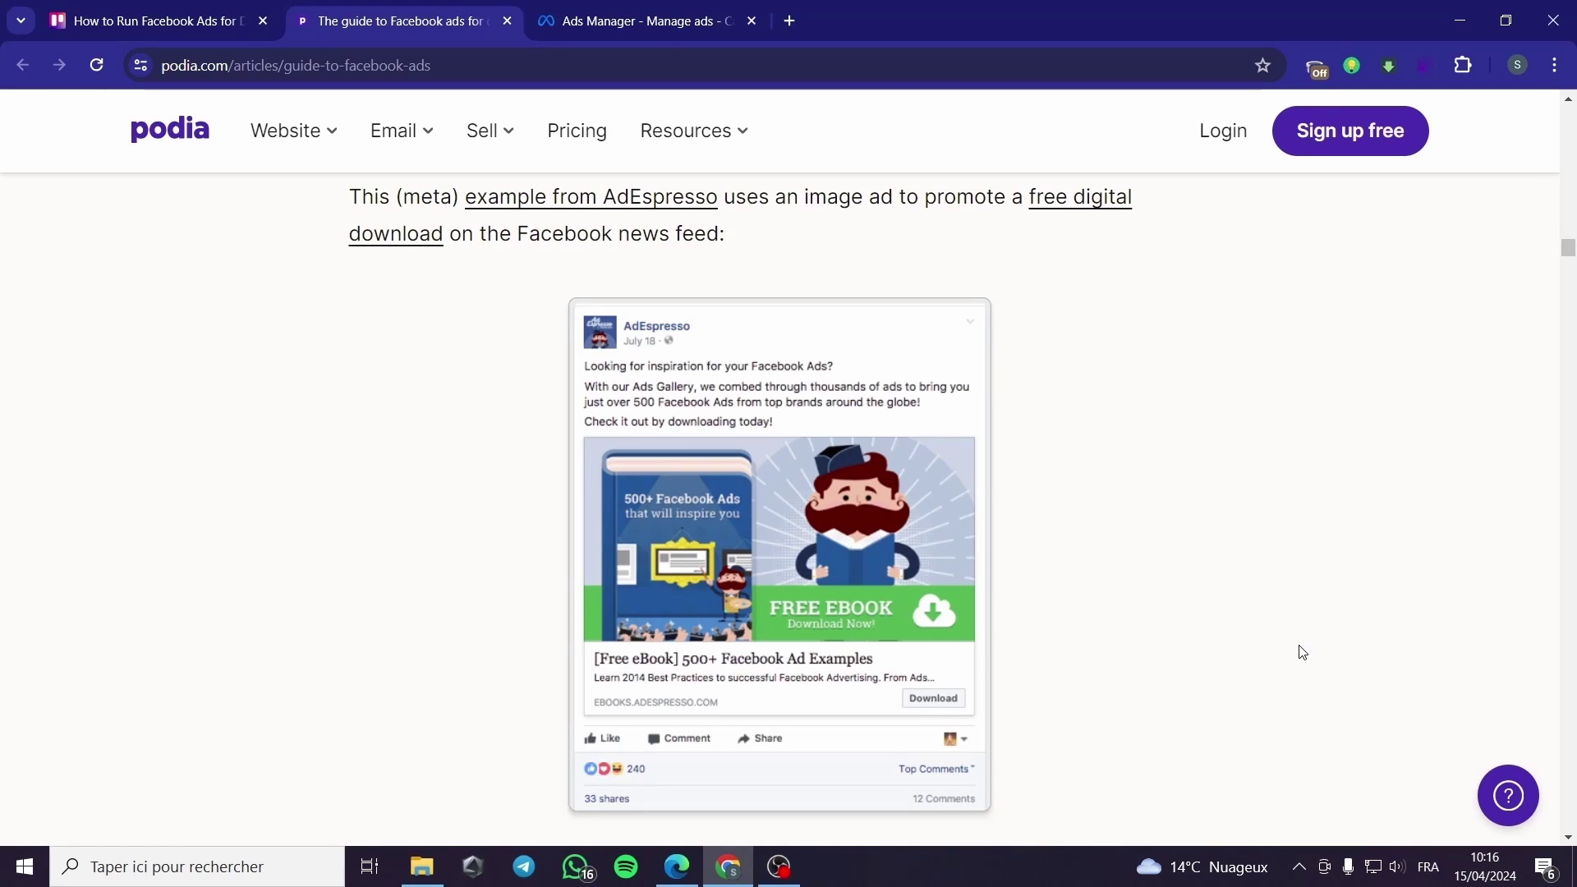
pyautogui.scroll(1, 1207, 556)
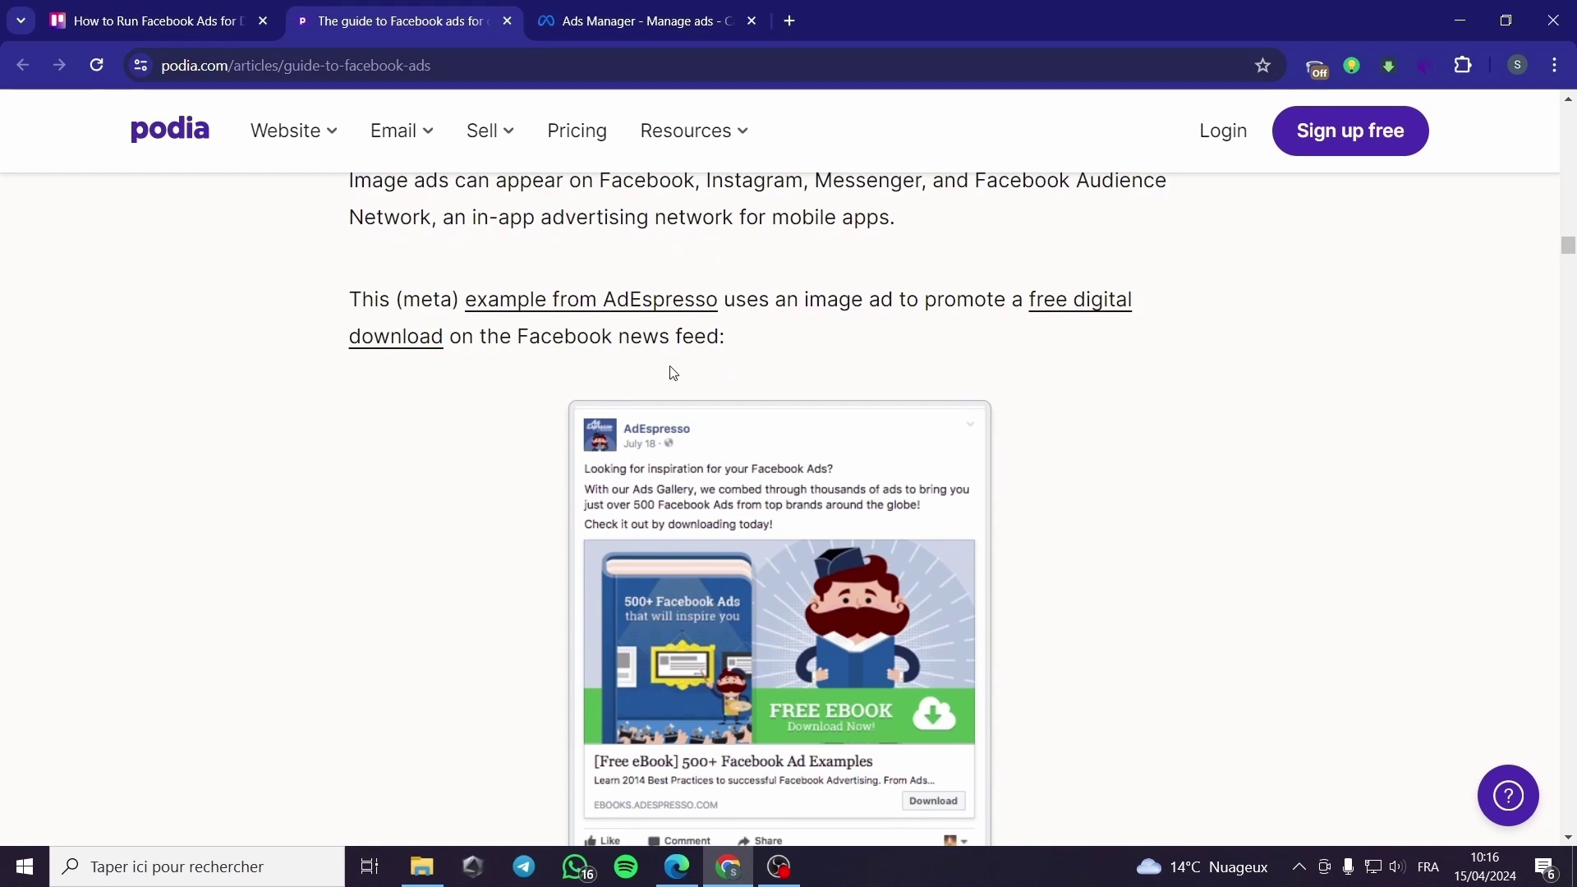
pyautogui.scroll(2, 444, 339)
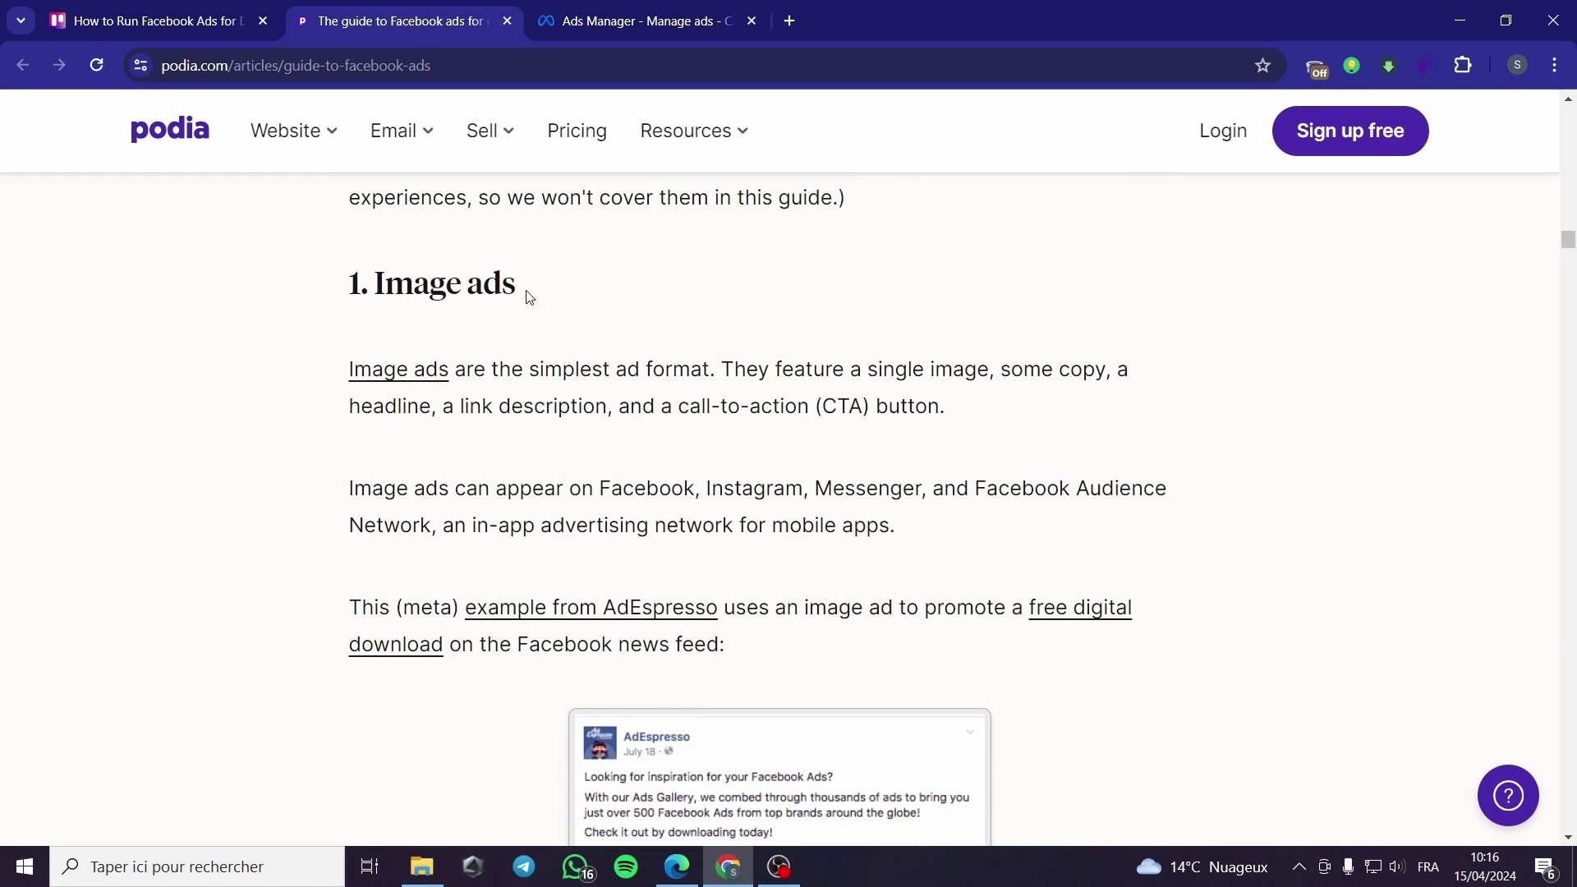
pyautogui.moveTo(520, 296); pyautogui.dragTo(349, 293)
pyautogui.click(597, 317)
pyautogui.scroll(-3, 653, 357)
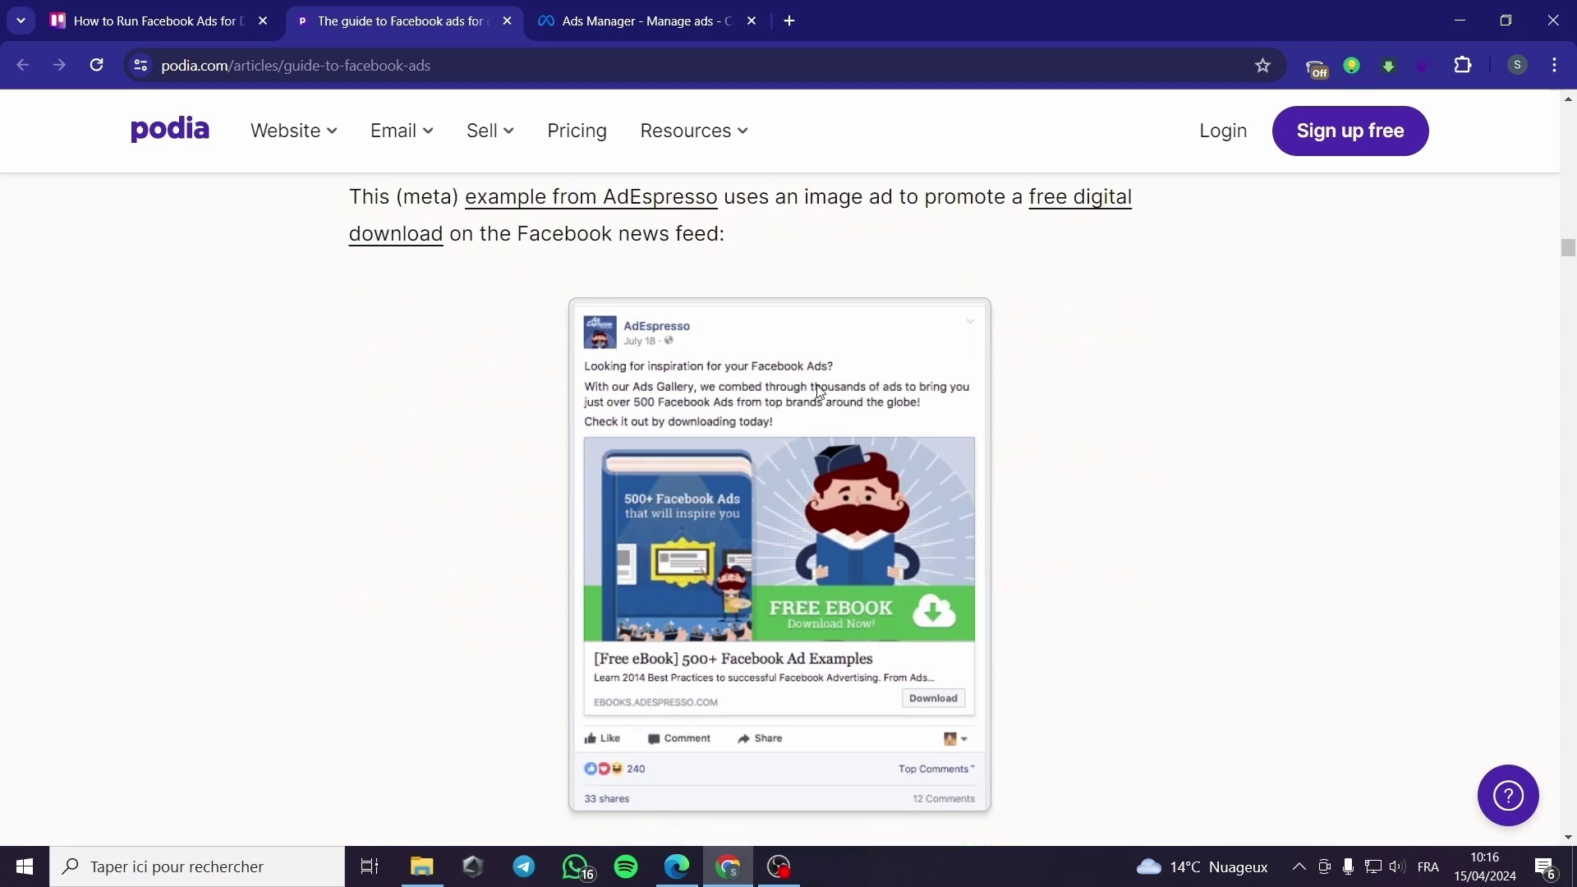
pyautogui.scroll(-1, 779, 373)
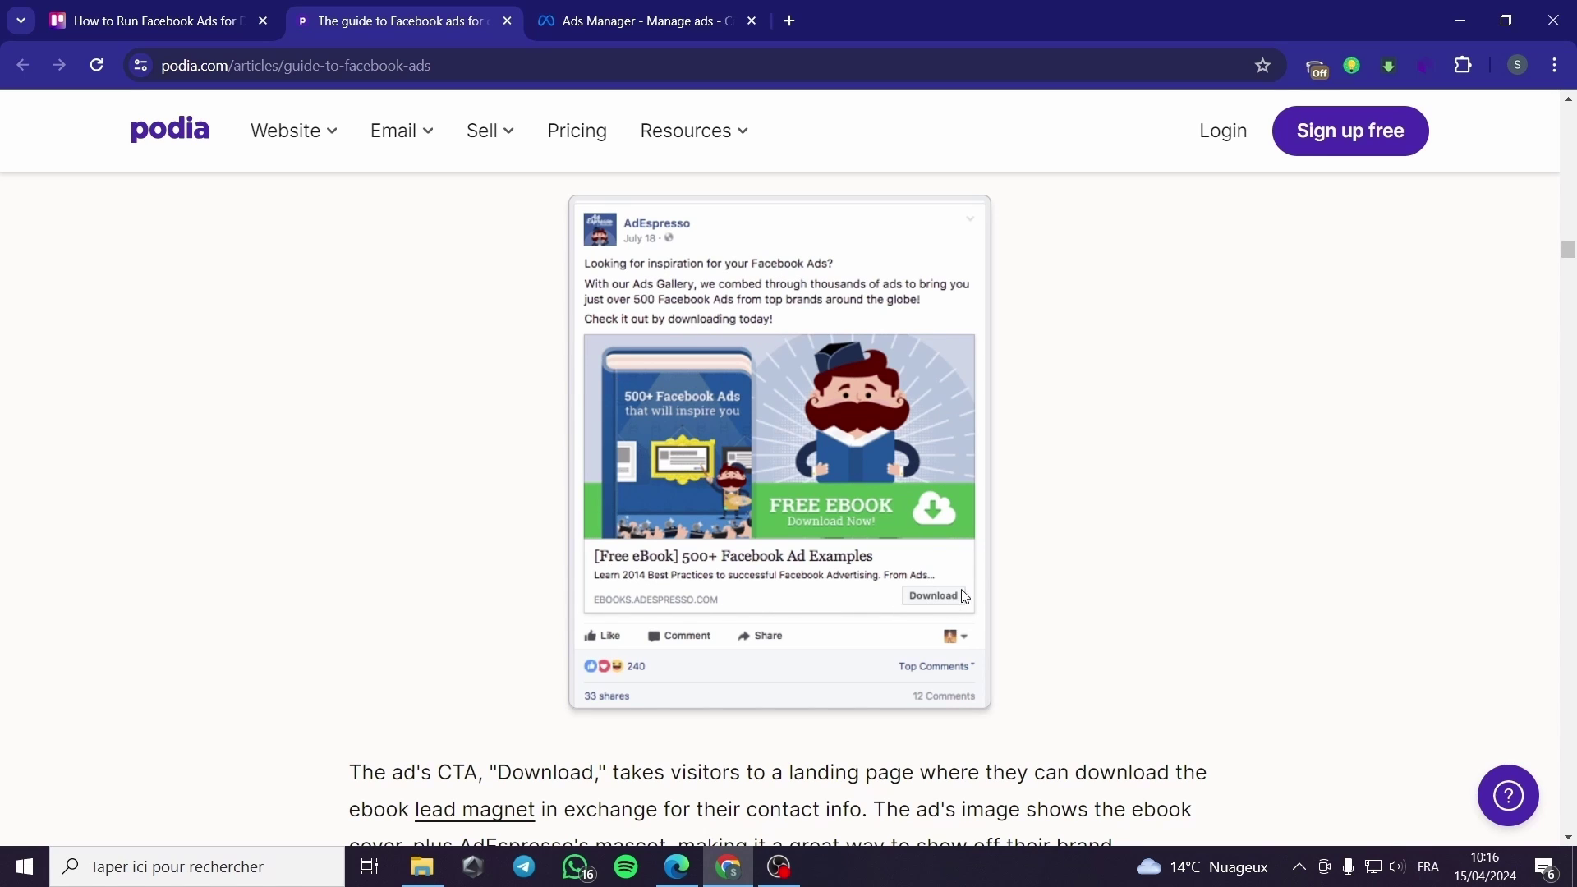
pyautogui.scroll(-6, 1004, 468)
pyautogui.scroll(-2, 1011, 439)
pyautogui.scroll(3, 739, 419)
pyautogui.moveTo(371, 355); pyautogui.dragTo(528, 347)
pyautogui.click(562, 350)
pyautogui.scroll(-8, 562, 352)
pyautogui.scroll(-1, 561, 353)
pyautogui.scroll(-2, 561, 353)
pyautogui.scroll(-1, 564, 327)
pyautogui.scroll(-1, 545, 315)
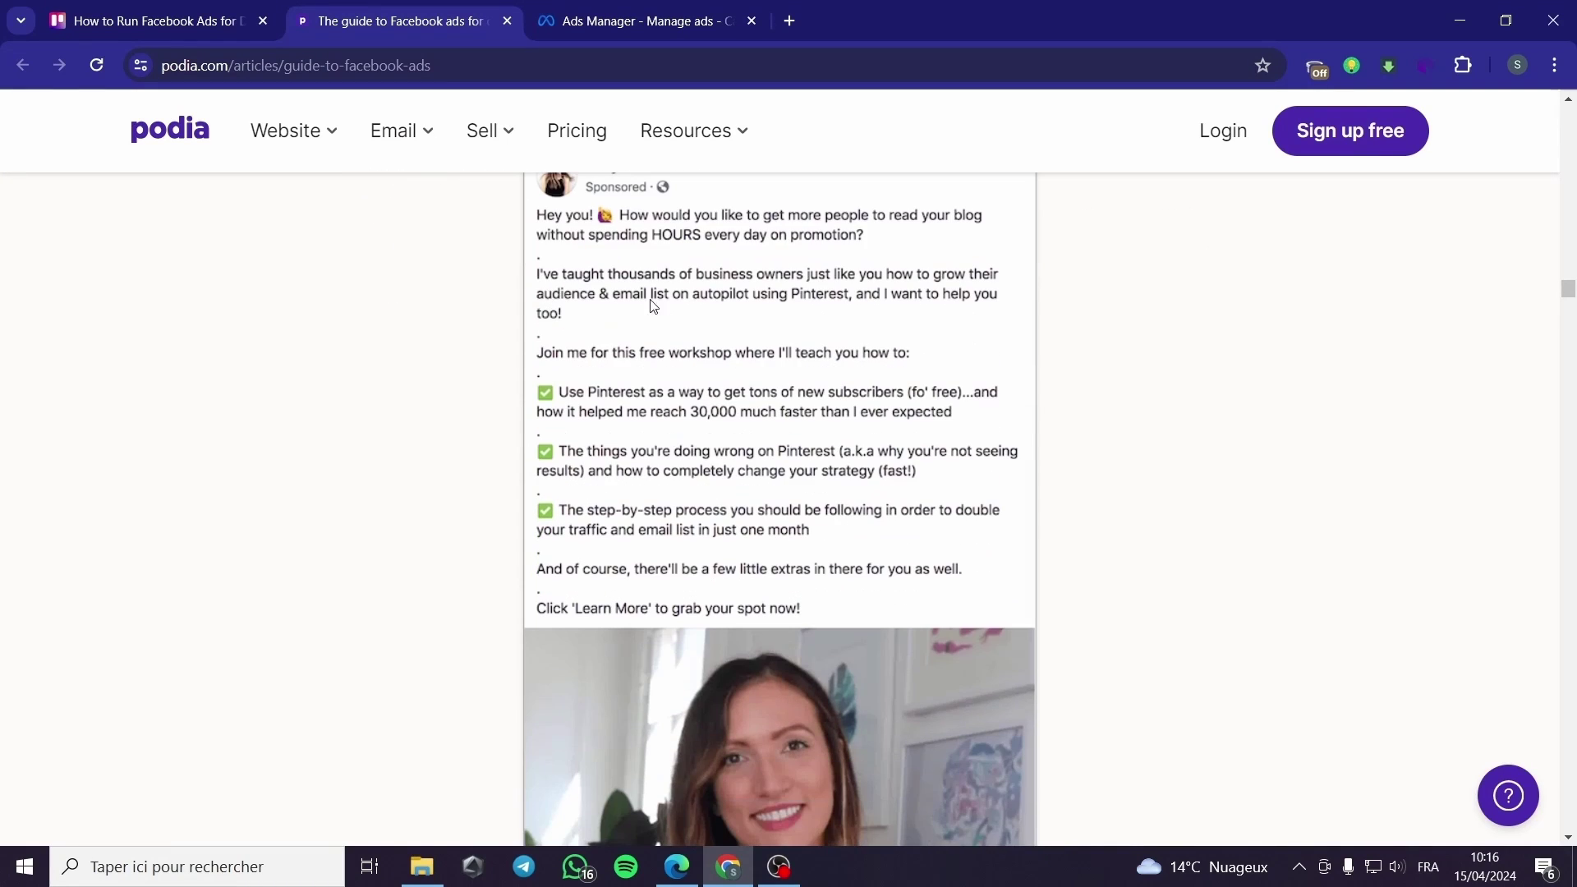
pyautogui.scroll(-2, 892, 324)
pyautogui.scroll(-1, 992, 338)
pyautogui.scroll(-1, 1041, 373)
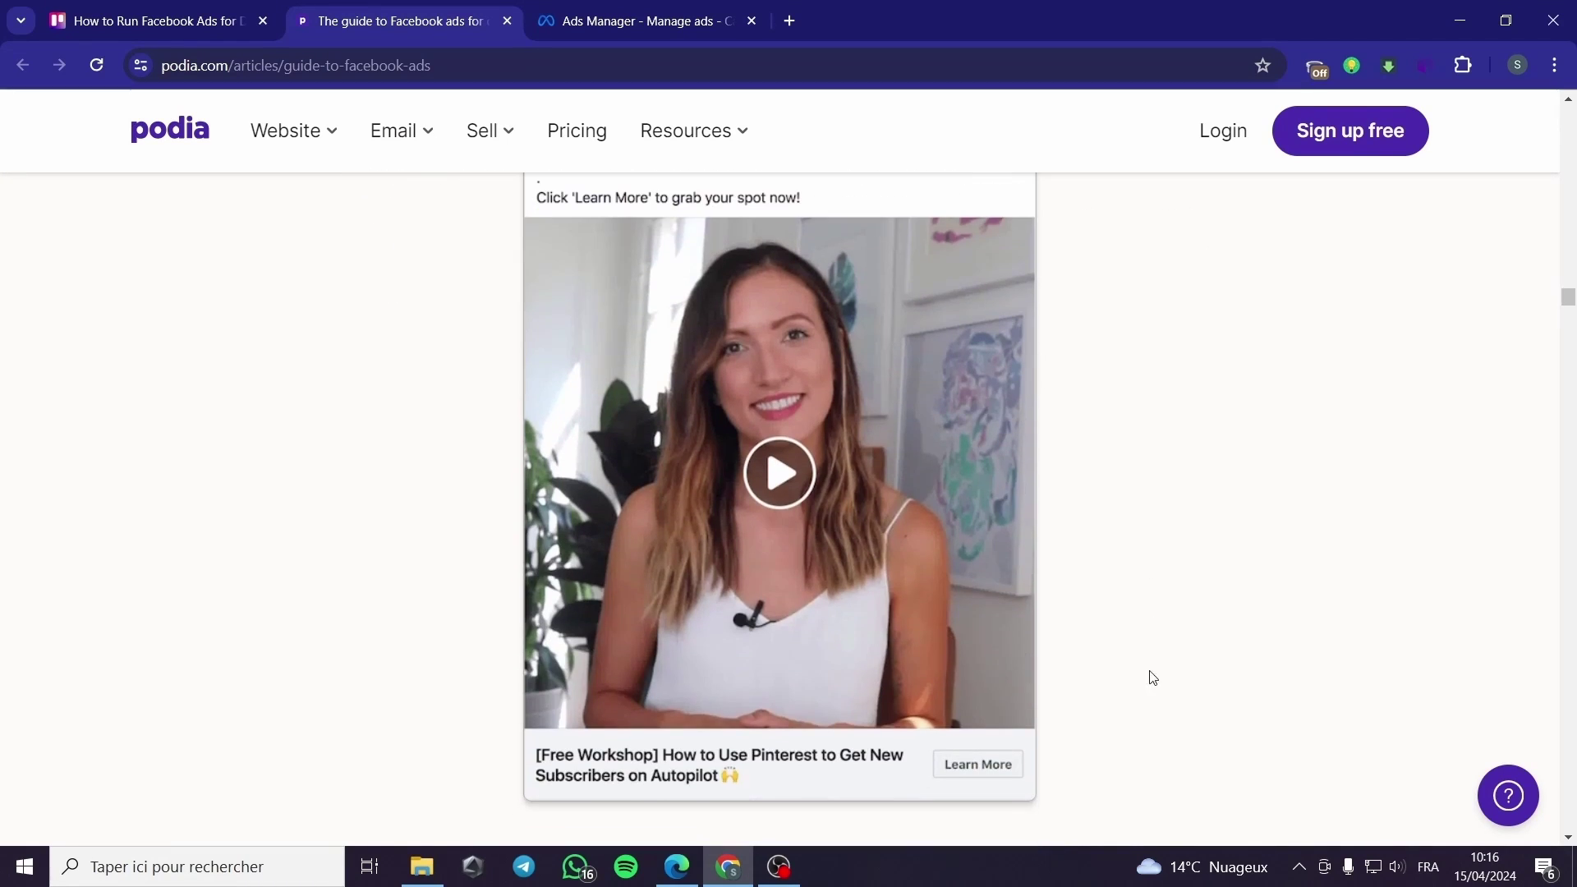
pyautogui.scroll(2, 1143, 702)
pyautogui.scroll(1, 1141, 705)
pyautogui.scroll(2, 1141, 705)
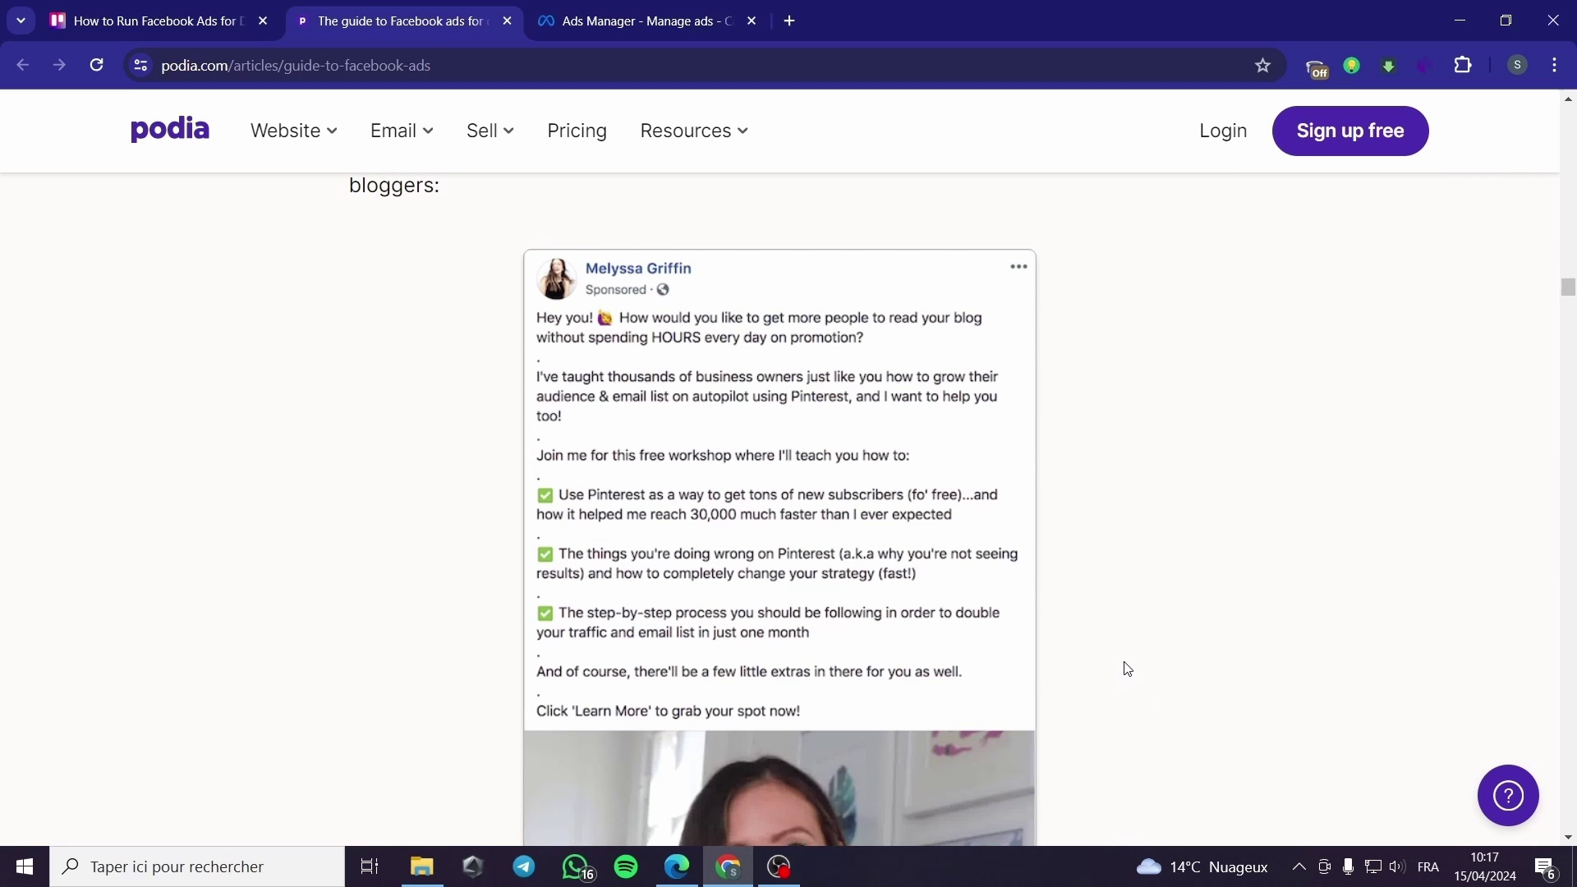
pyautogui.scroll(-10, 1123, 664)
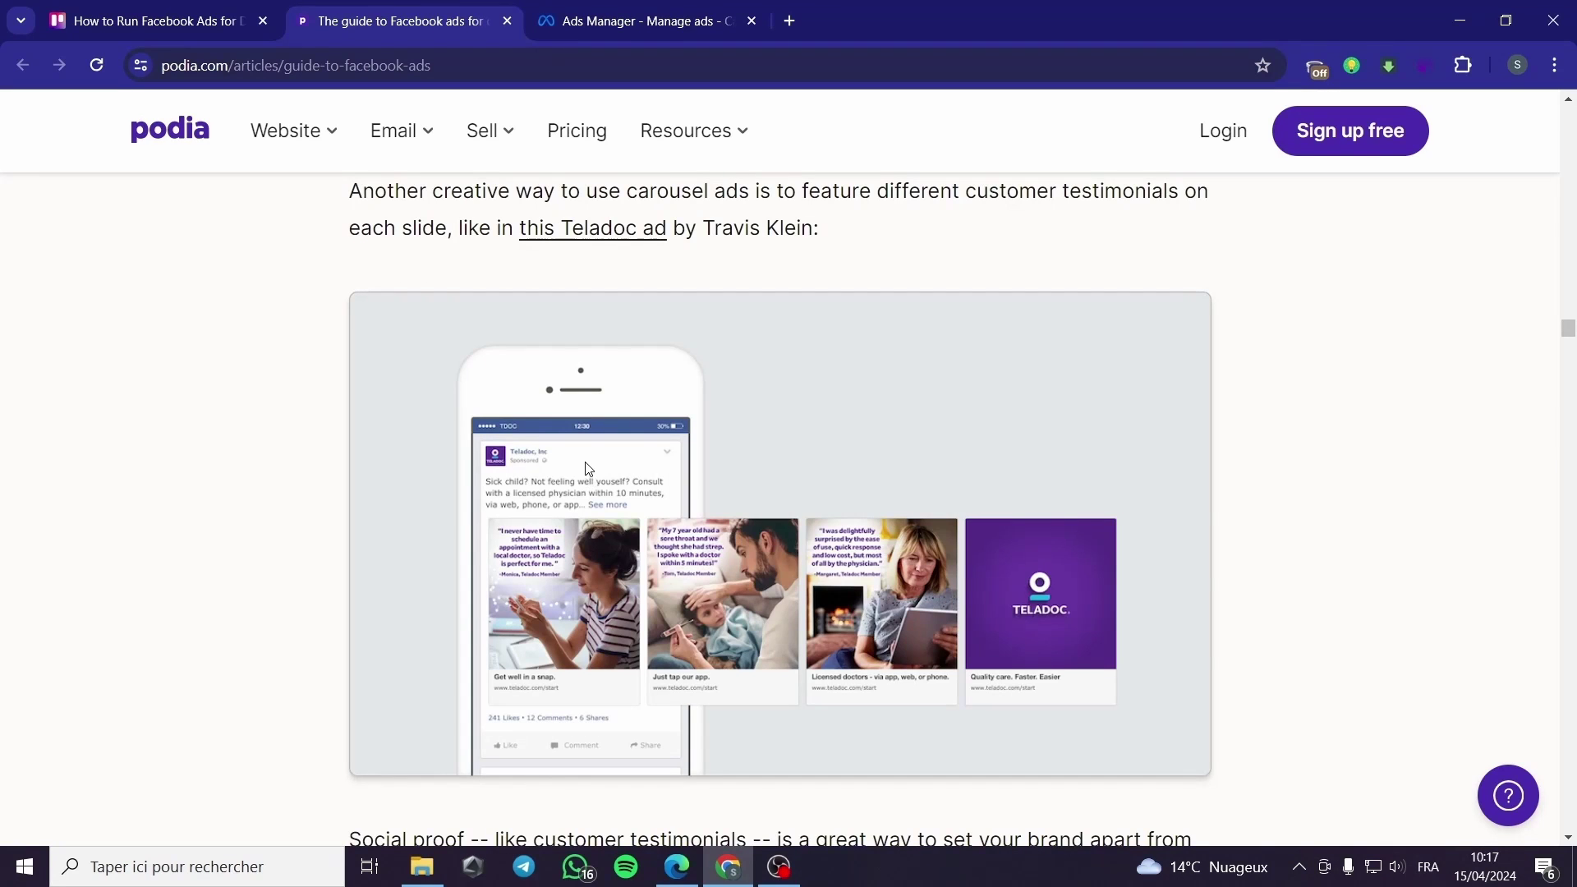
pyautogui.scroll(2, 863, 438)
pyautogui.scroll(1, 739, 444)
pyautogui.scroll(-2, 432, 468)
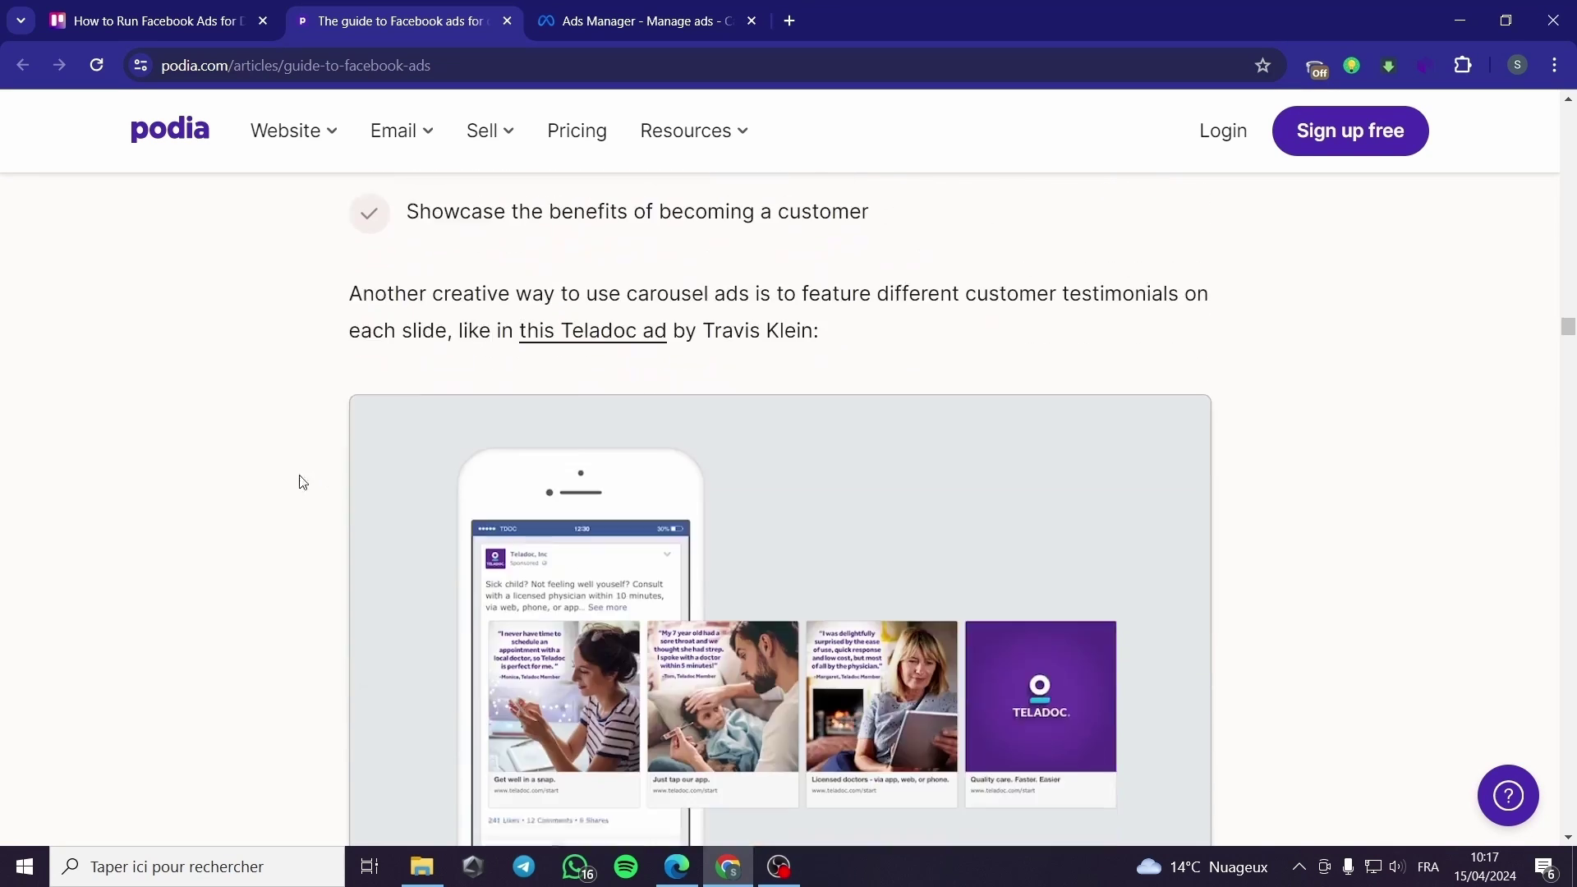
pyautogui.scroll(-1, 300, 482)
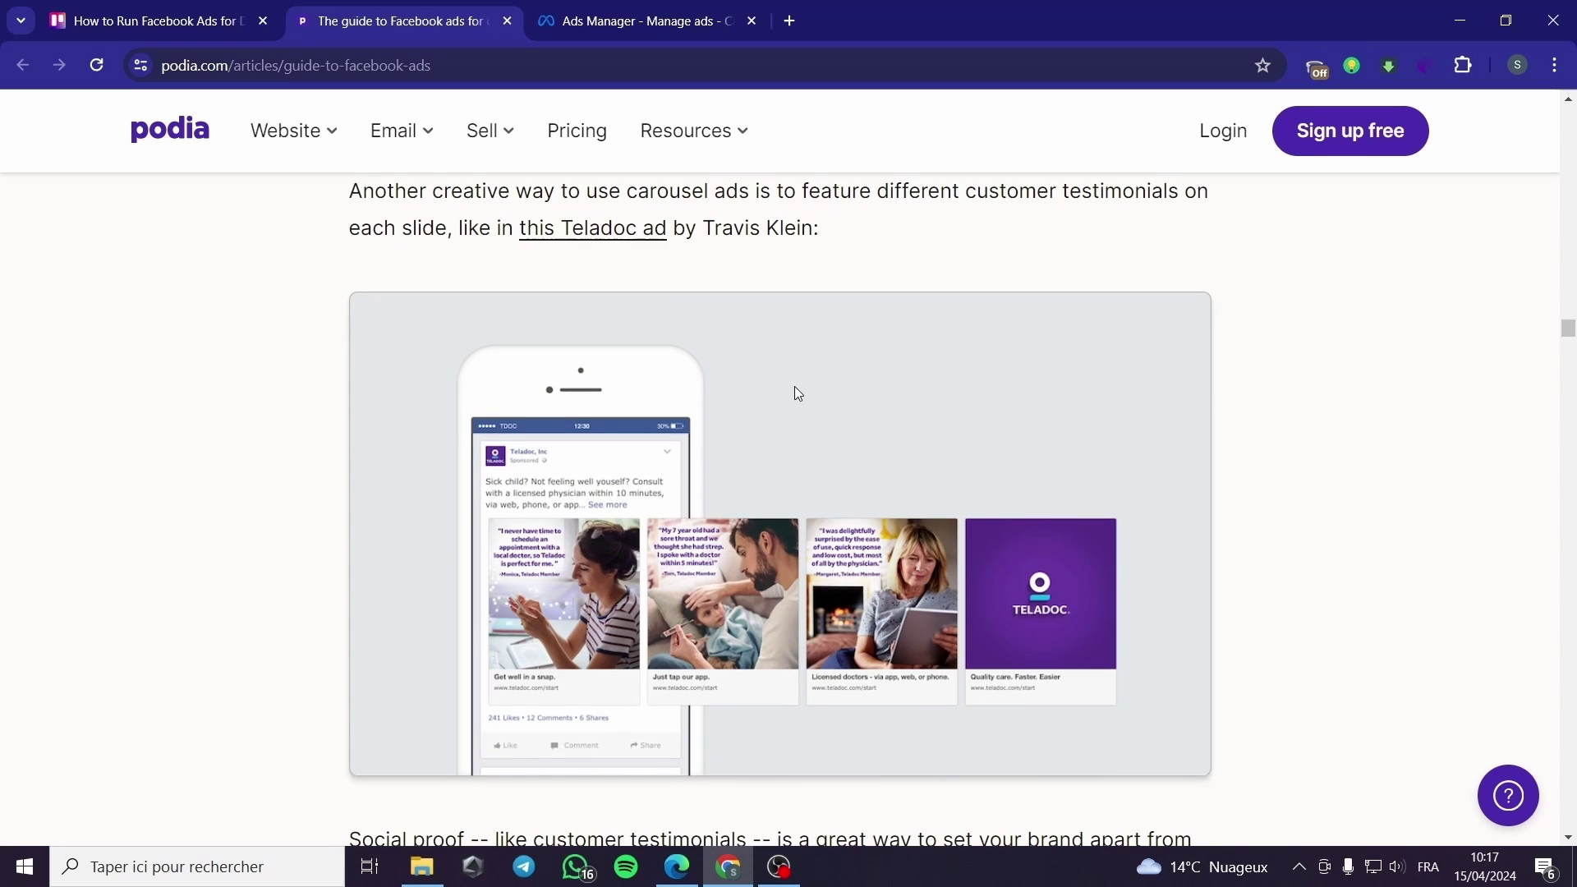
pyautogui.scroll(-1, 382, 394)
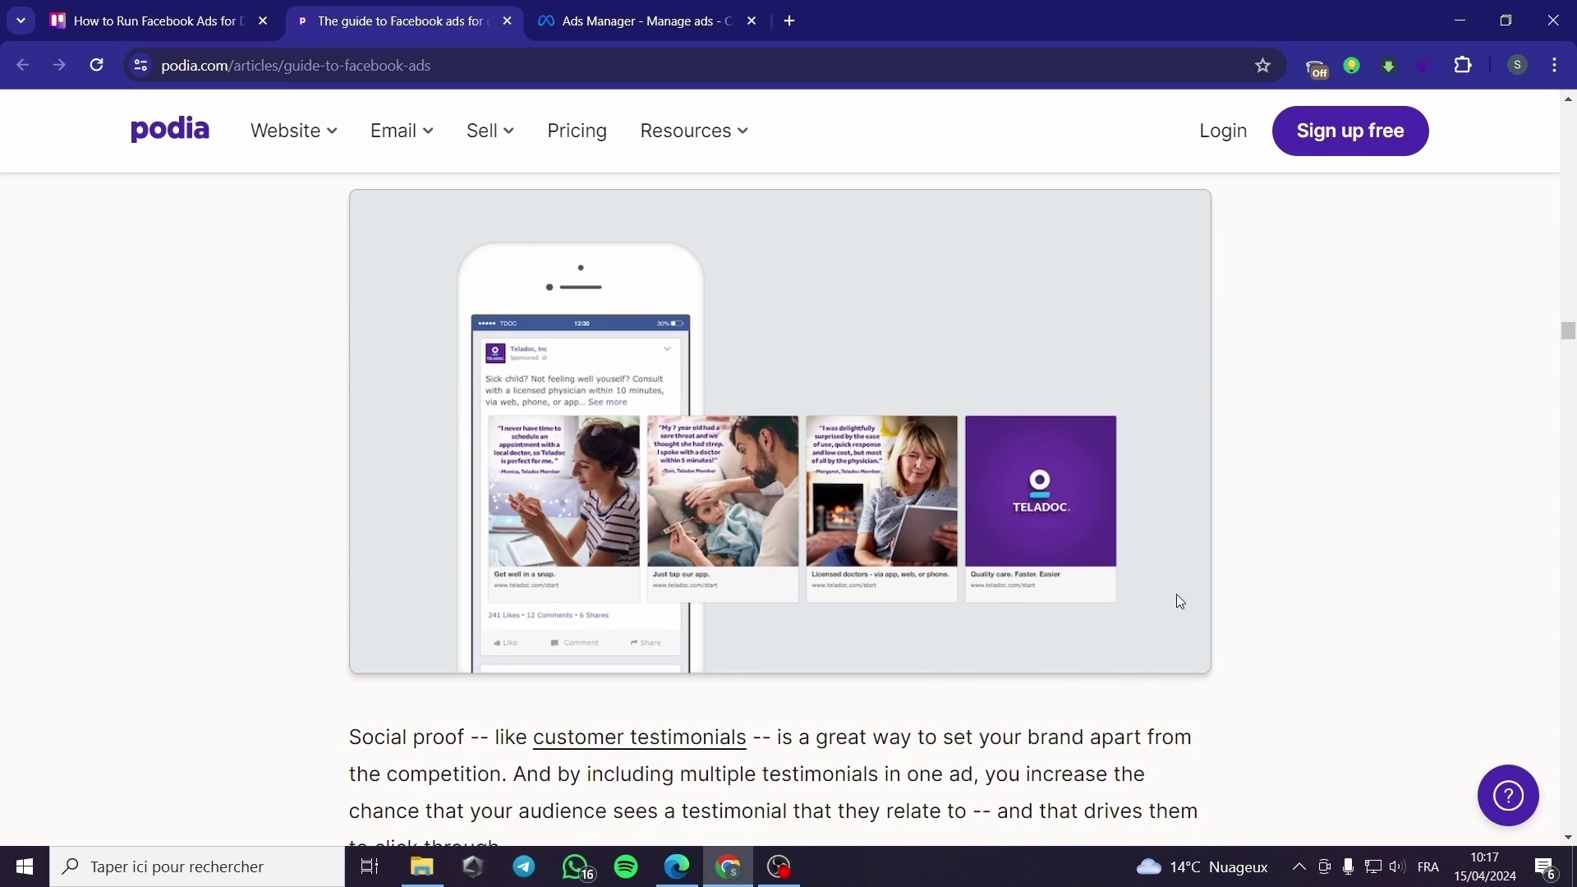
pyautogui.scroll(1, 1176, 600)
pyautogui.scroll(2, 1177, 602)
pyautogui.scroll(3, 1178, 605)
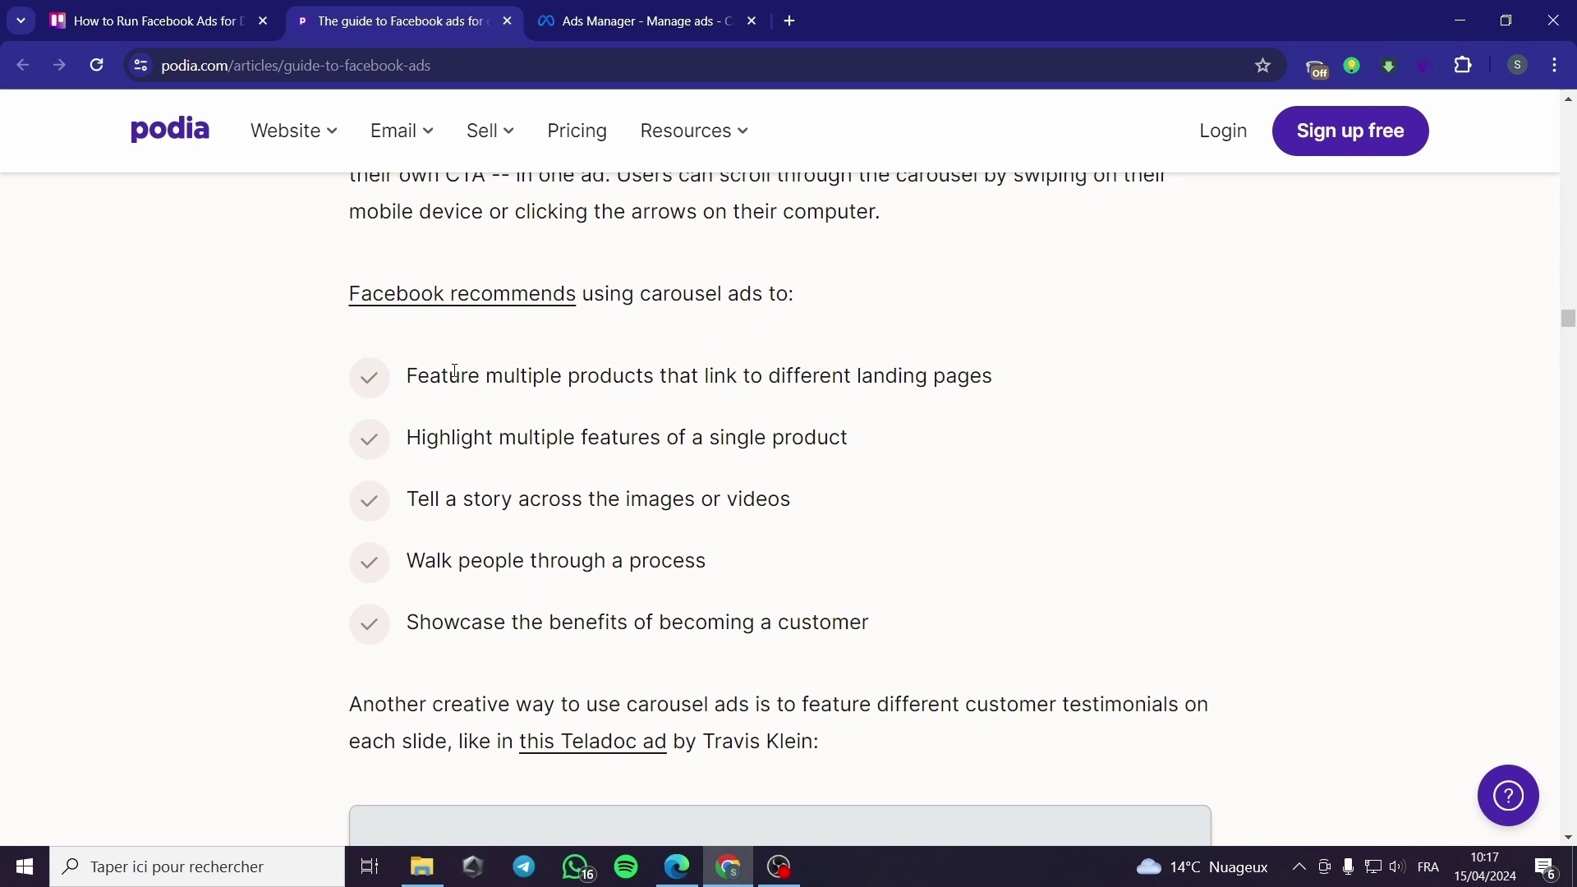
# Highlight and read each carousel recommendation bullet, continuing down to the Teladoc testimonial ad.
pyautogui.moveTo(406, 380); pyautogui.dragTo(1002, 401)
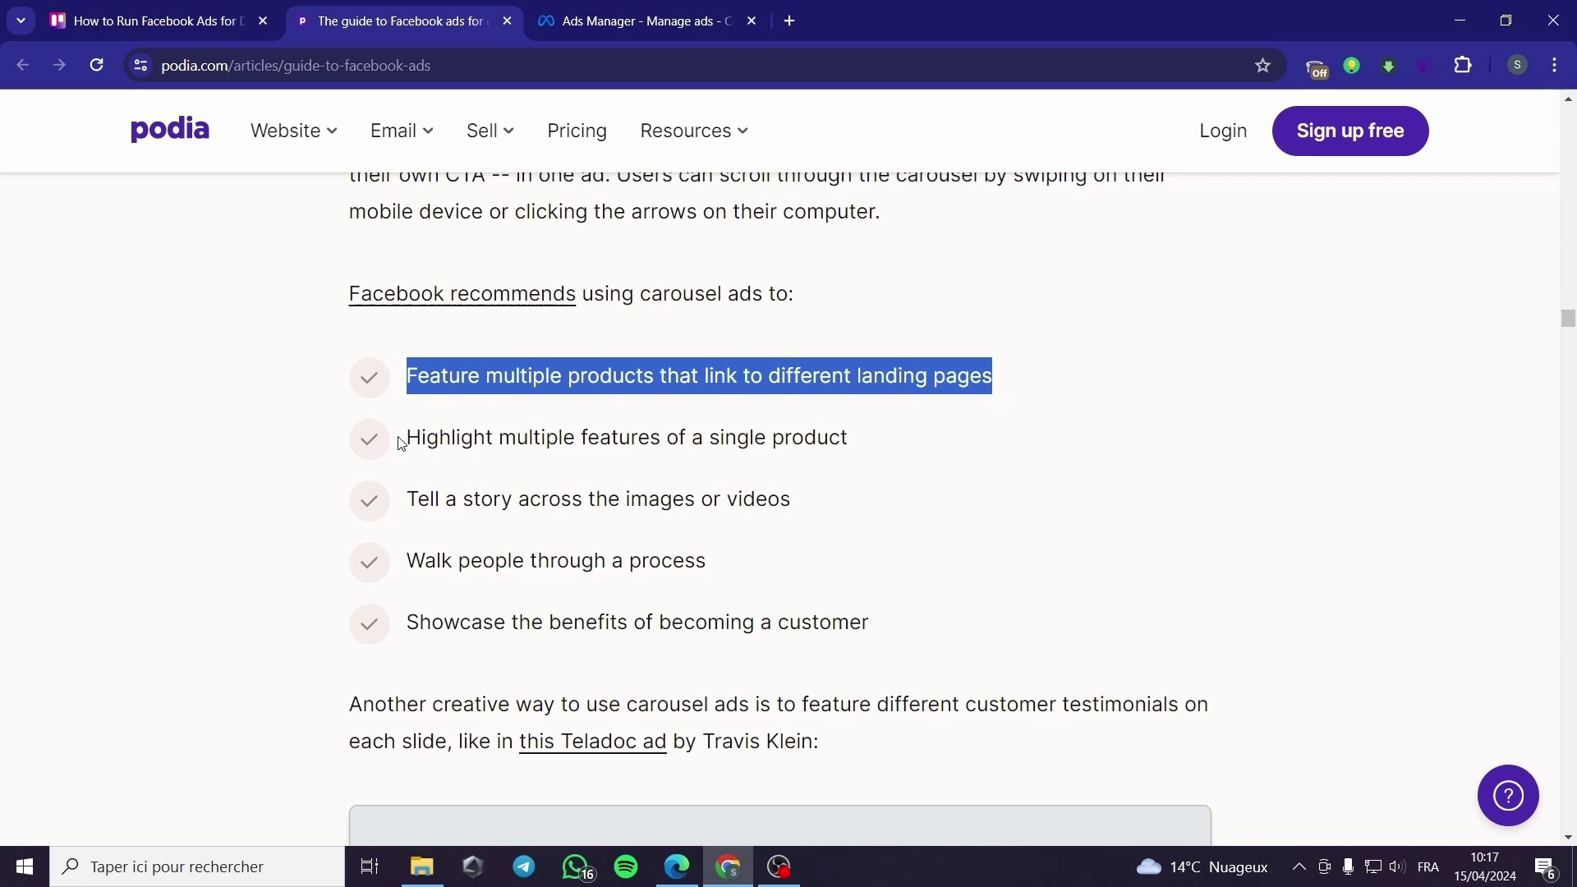
pyautogui.click(500, 441)
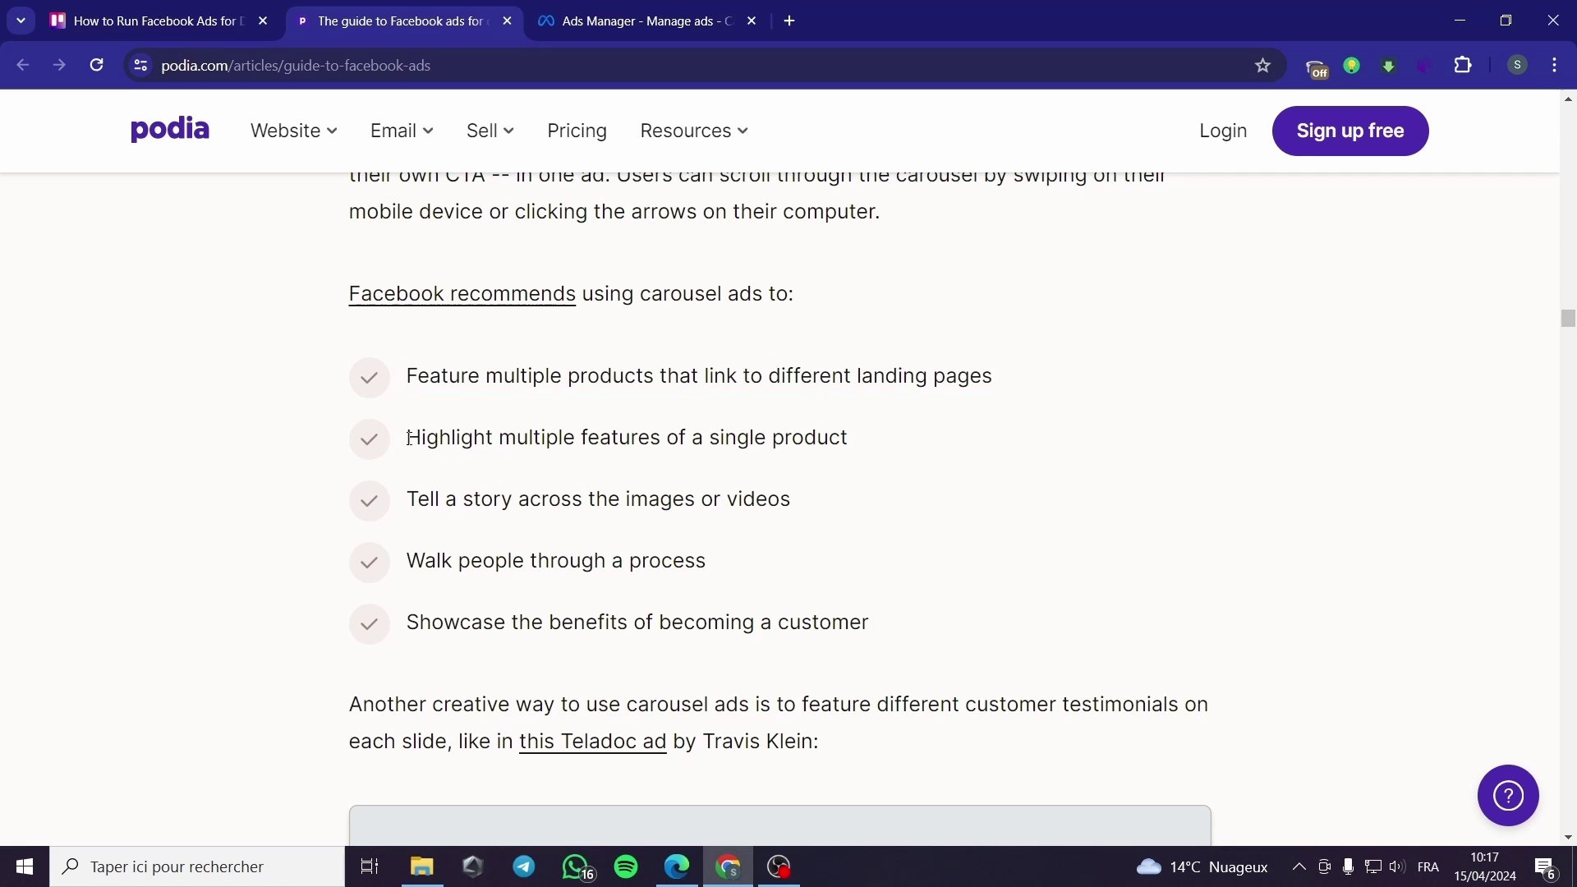
pyautogui.moveTo(408, 438); pyautogui.dragTo(862, 454)
pyautogui.click(807, 502)
pyautogui.moveTo(791, 500); pyautogui.dragTo(408, 499)
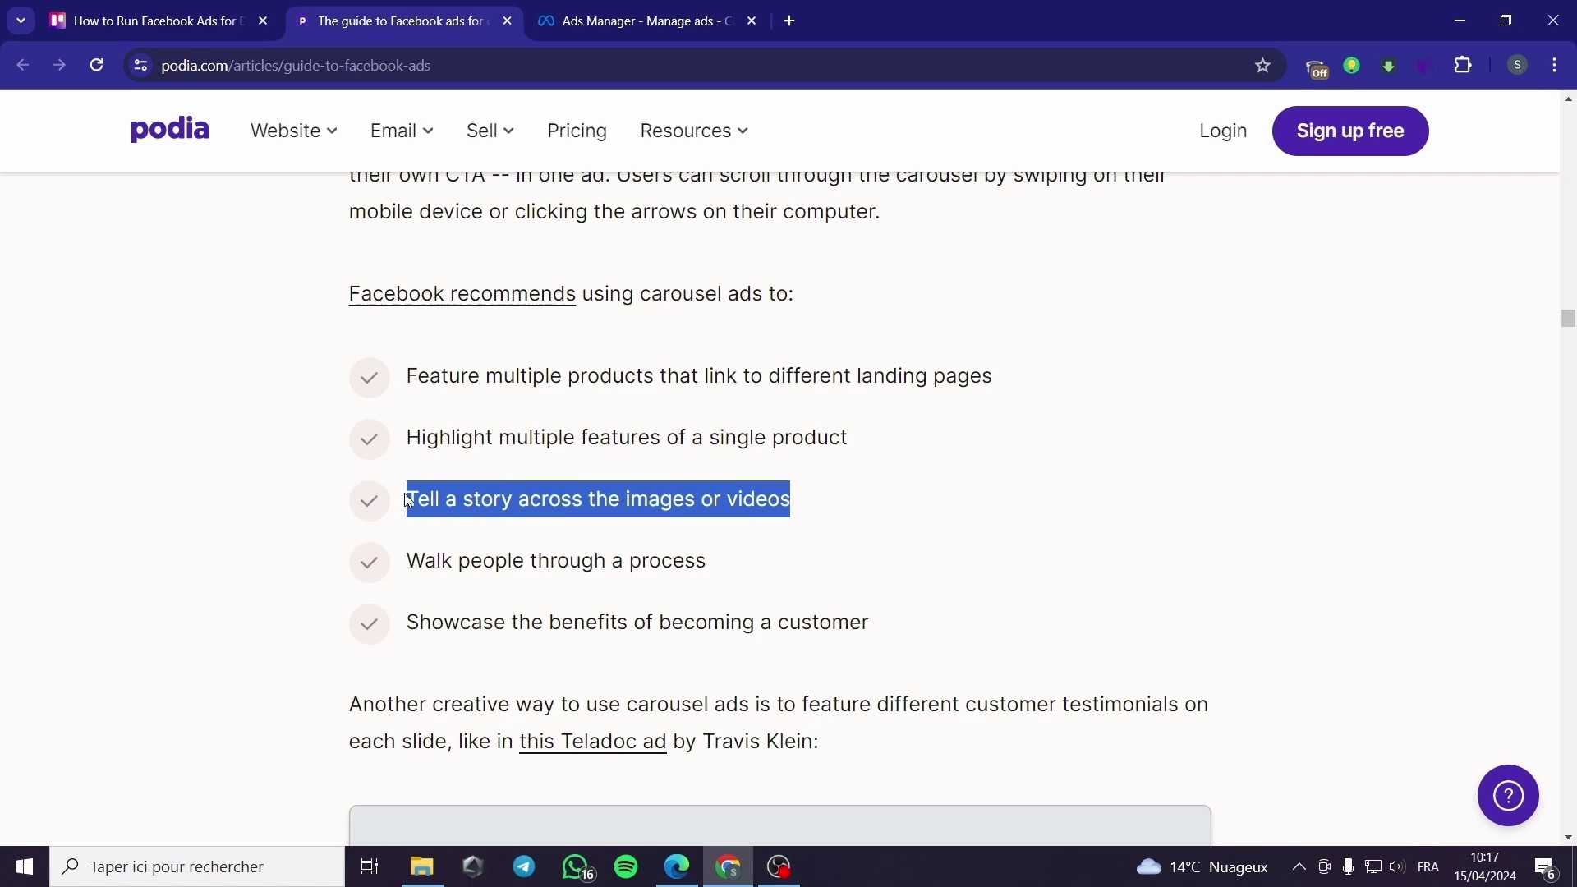
pyautogui.moveTo(397, 575); pyautogui.dragTo(708, 596)
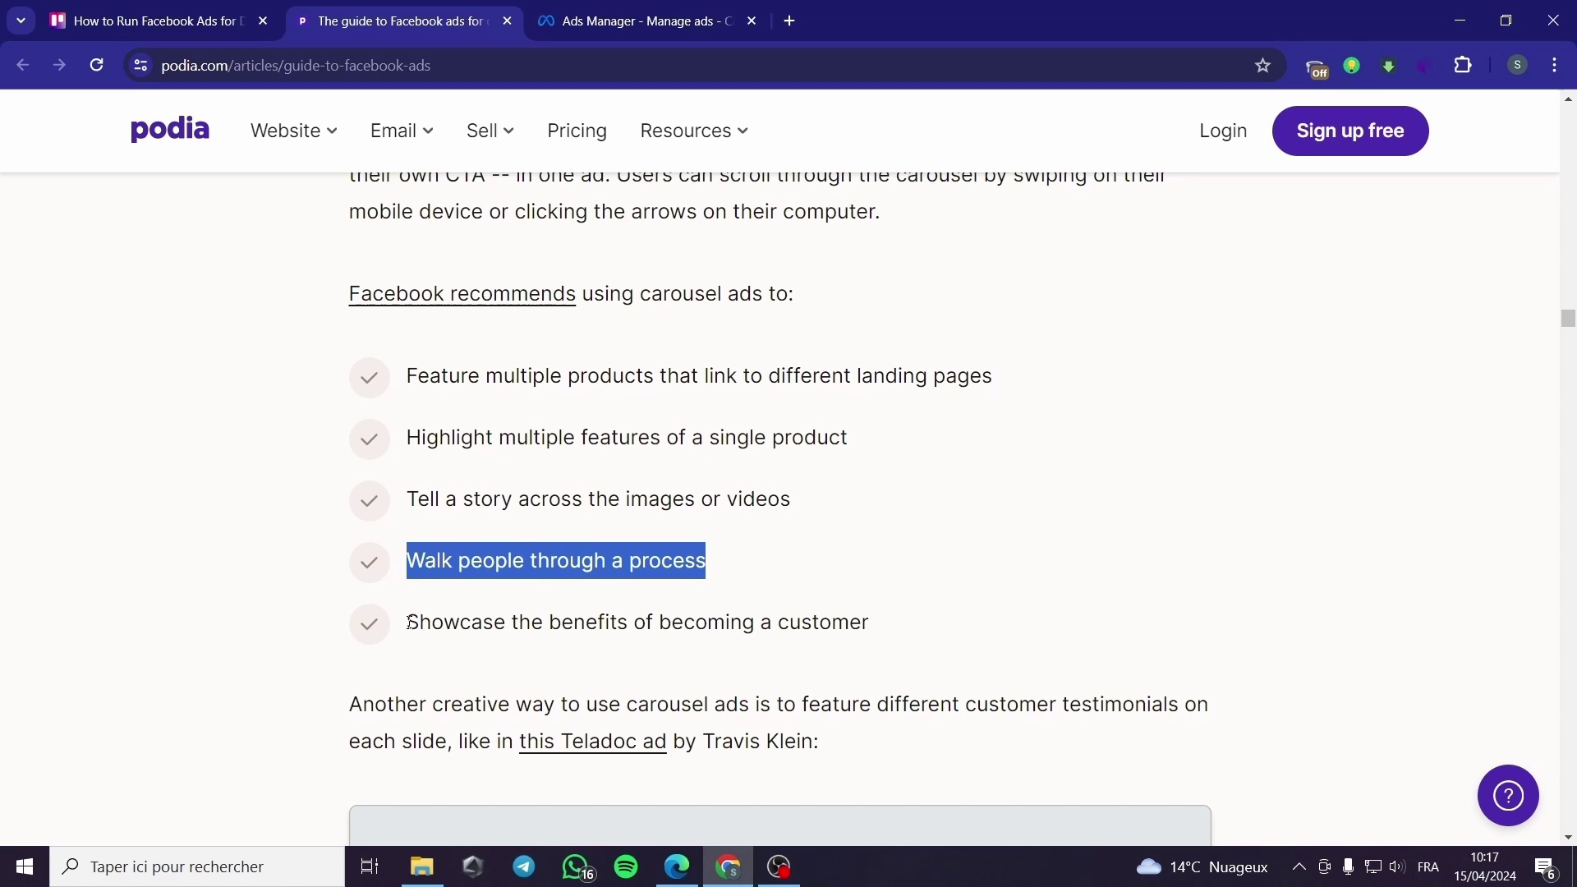
pyautogui.moveTo(408, 622); pyautogui.dragTo(817, 646)
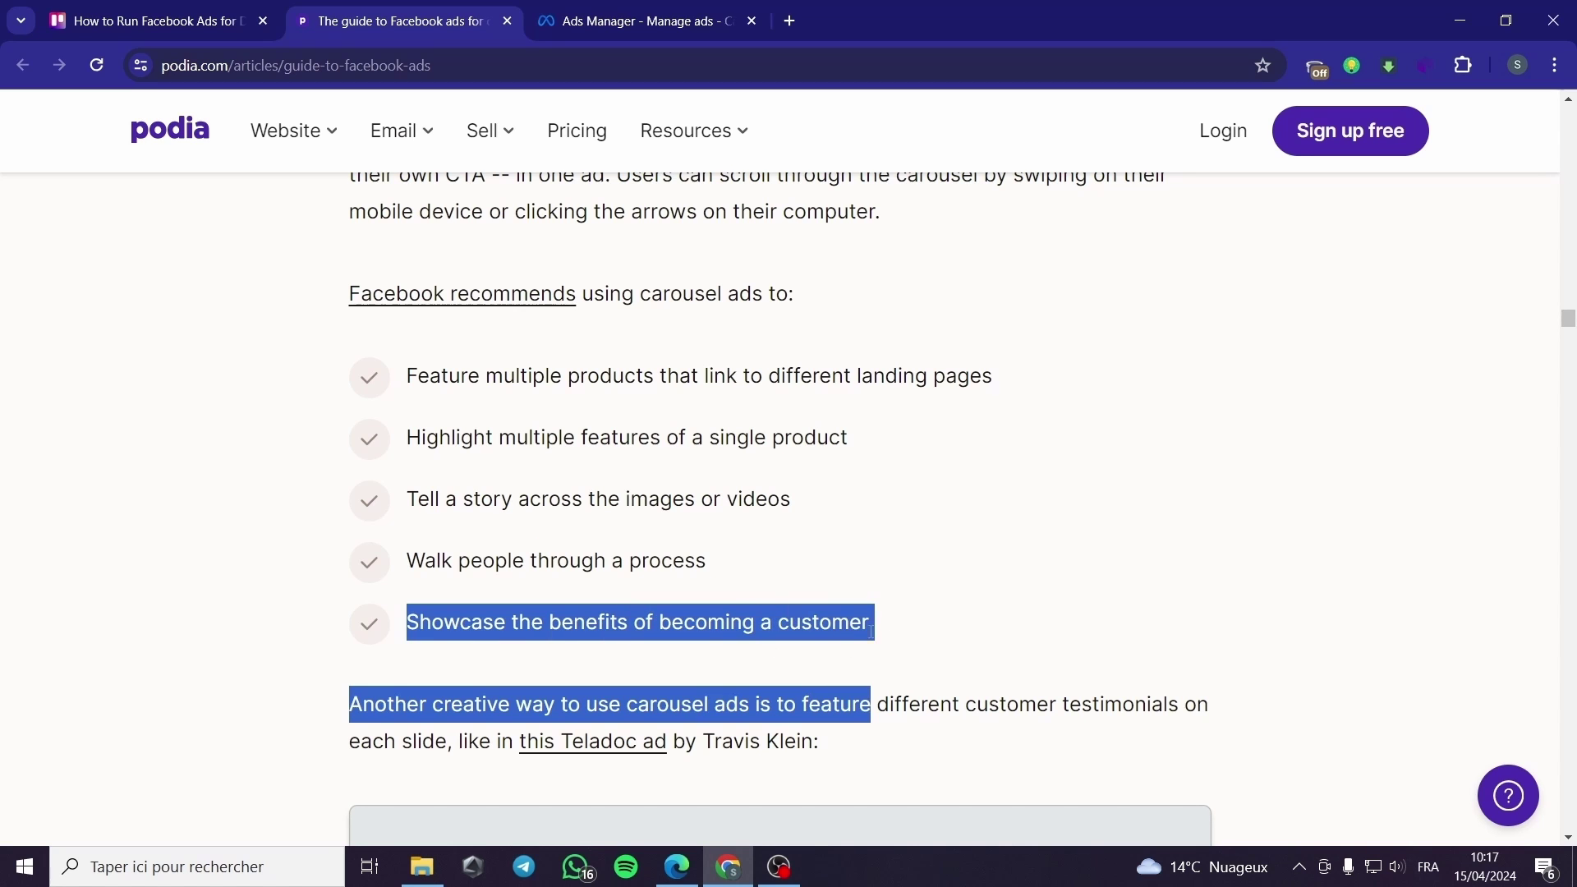
pyautogui.click(930, 634)
pyautogui.scroll(-1, 929, 636)
pyautogui.scroll(-2, 972, 546)
pyautogui.scroll(-1, 685, 553)
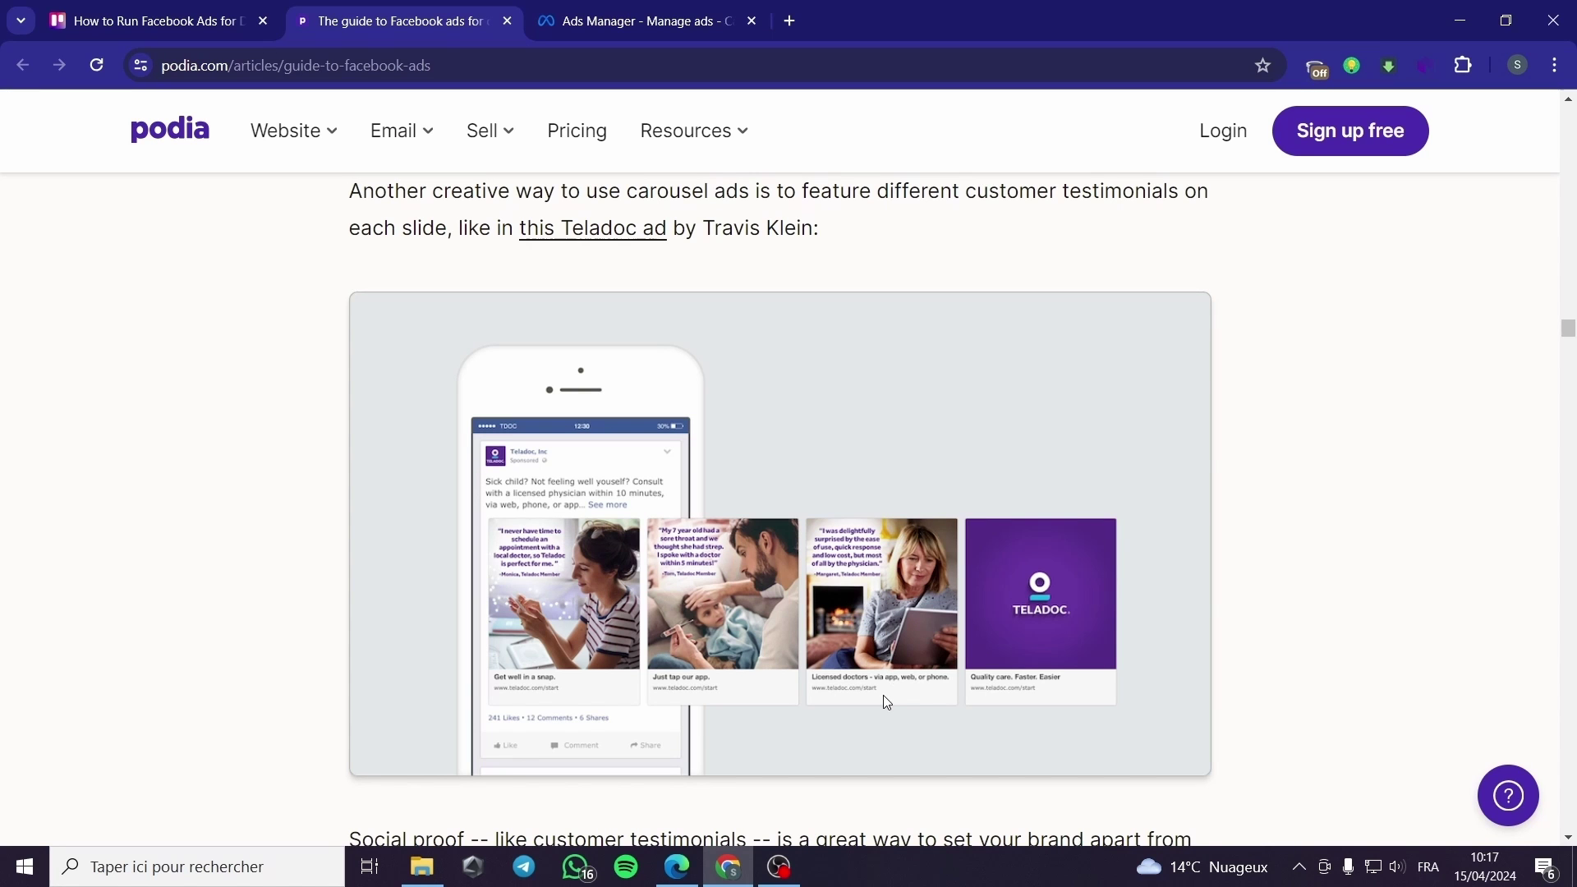
# Back in Ads Manager, create a Sales campaign using the Advantage+ shopping campaign setup.
pyautogui.hotkey('ctrl', 'Tab')
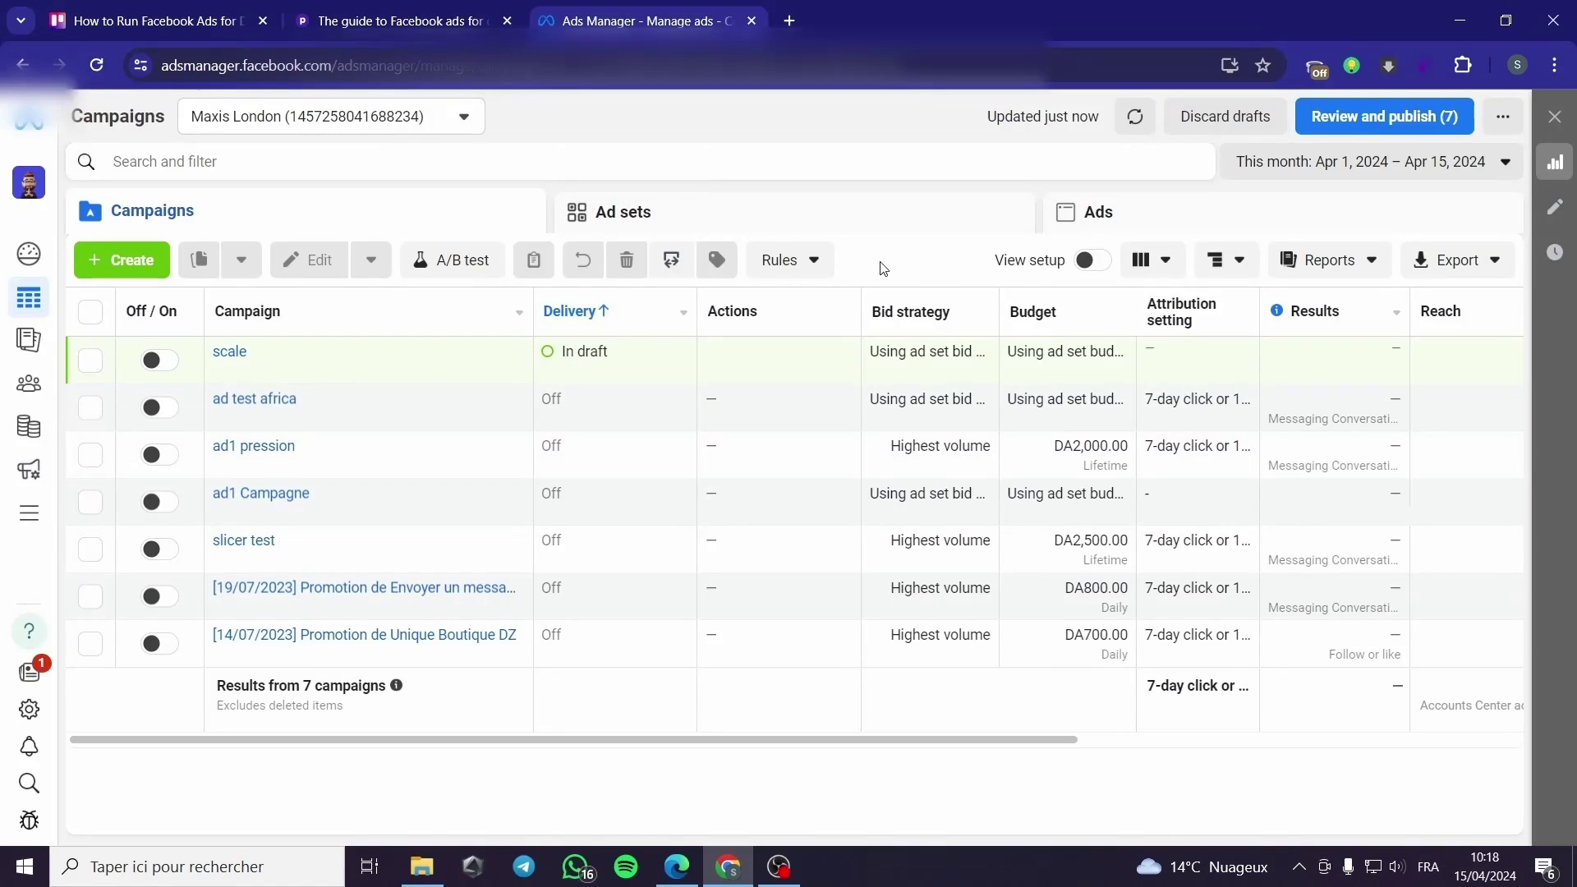
pyautogui.click(123, 261)
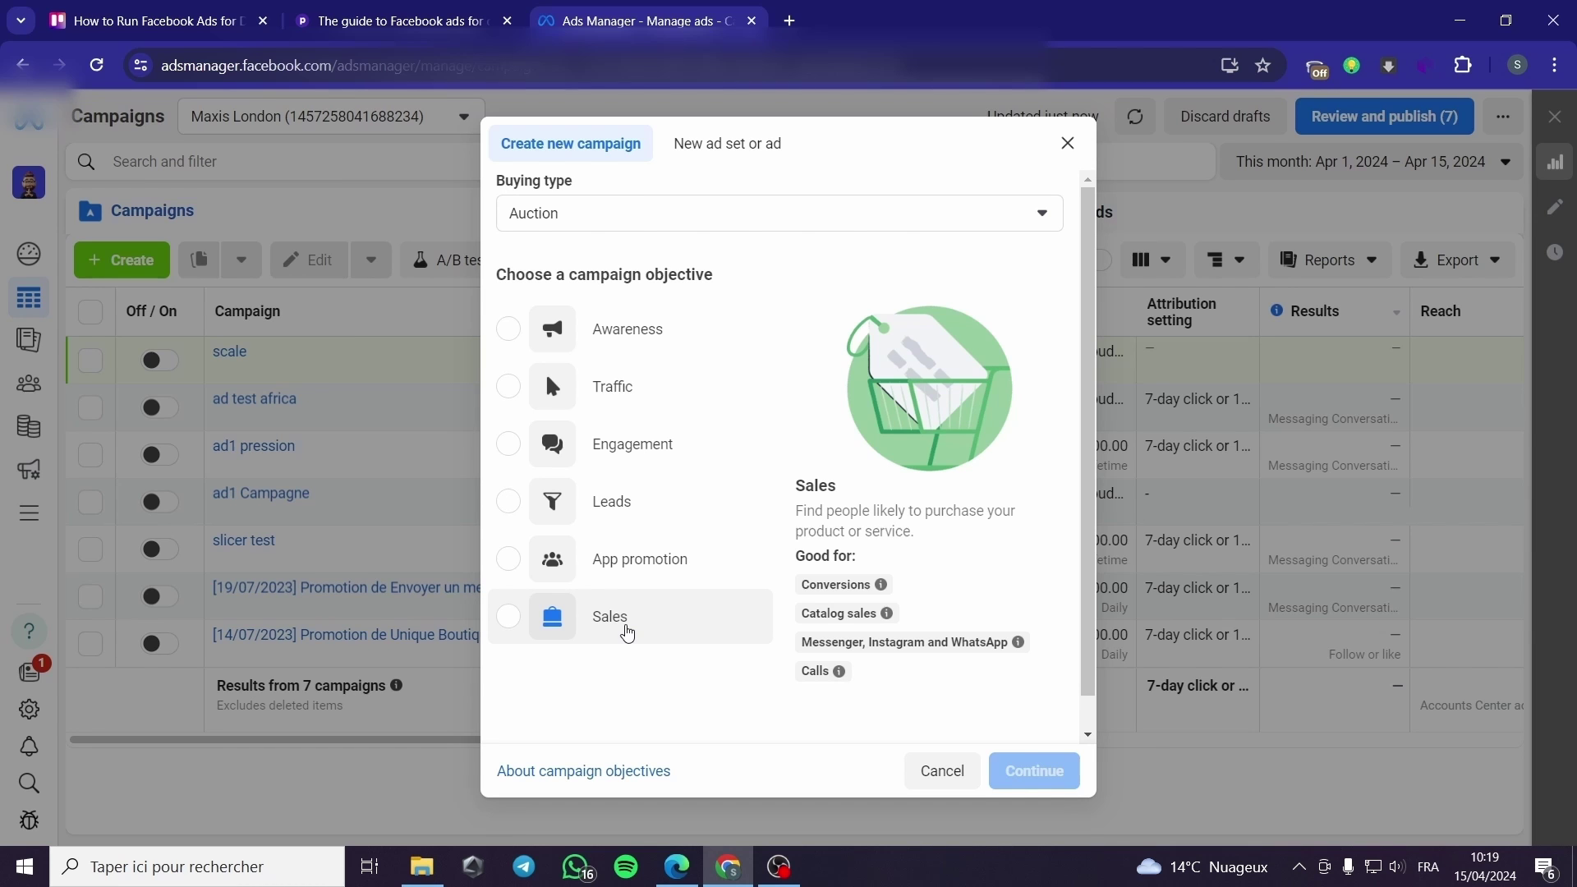
pyautogui.click(634, 629)
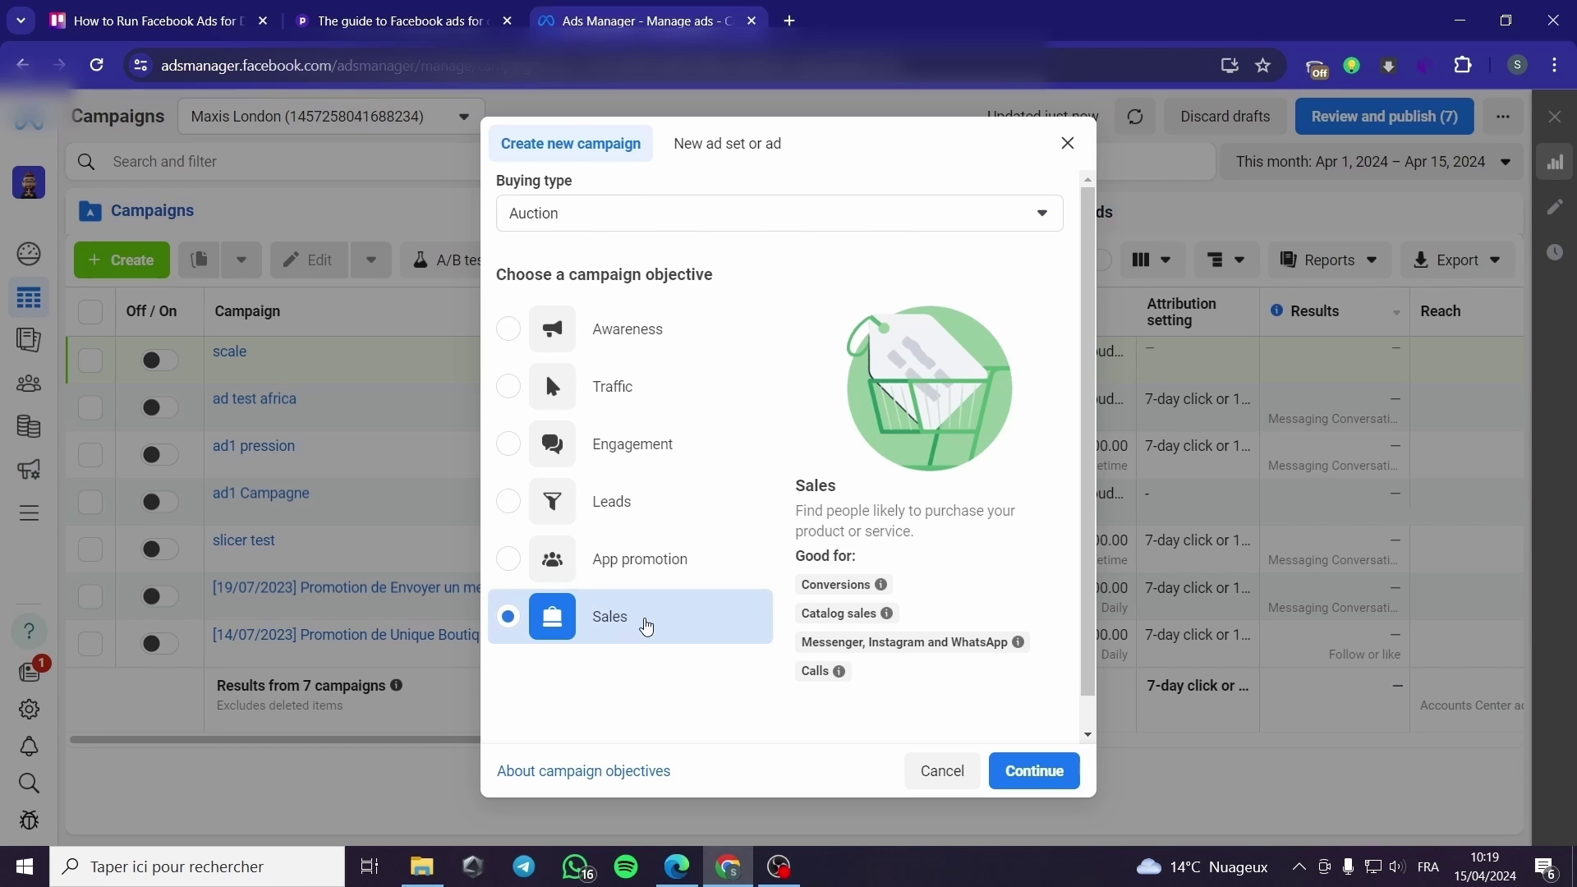
pyautogui.click(1034, 771)
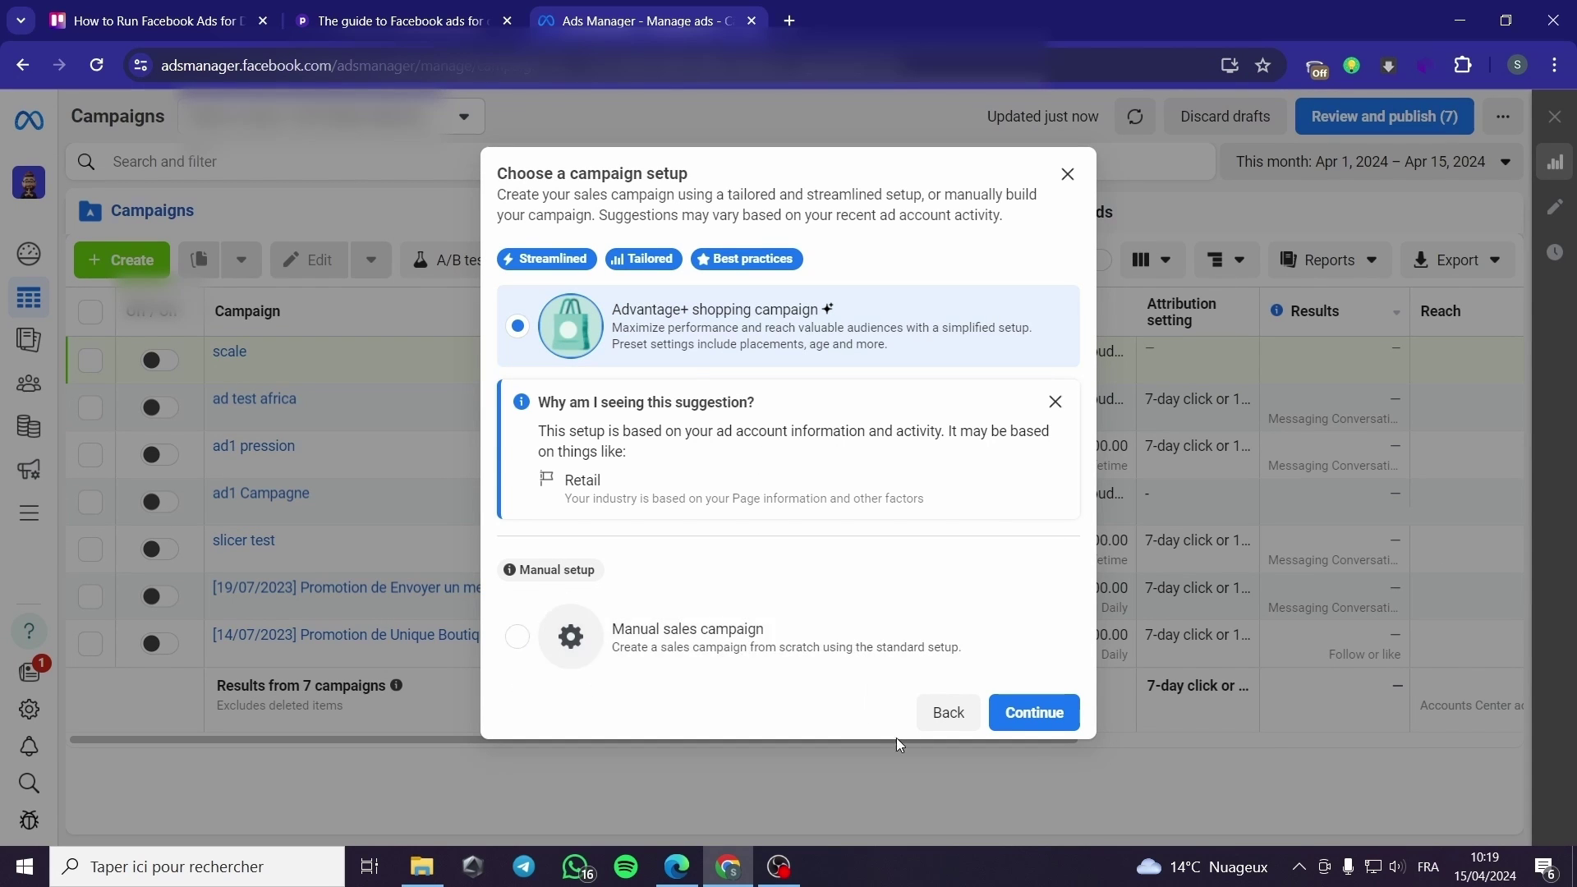
pyautogui.click(1051, 731)
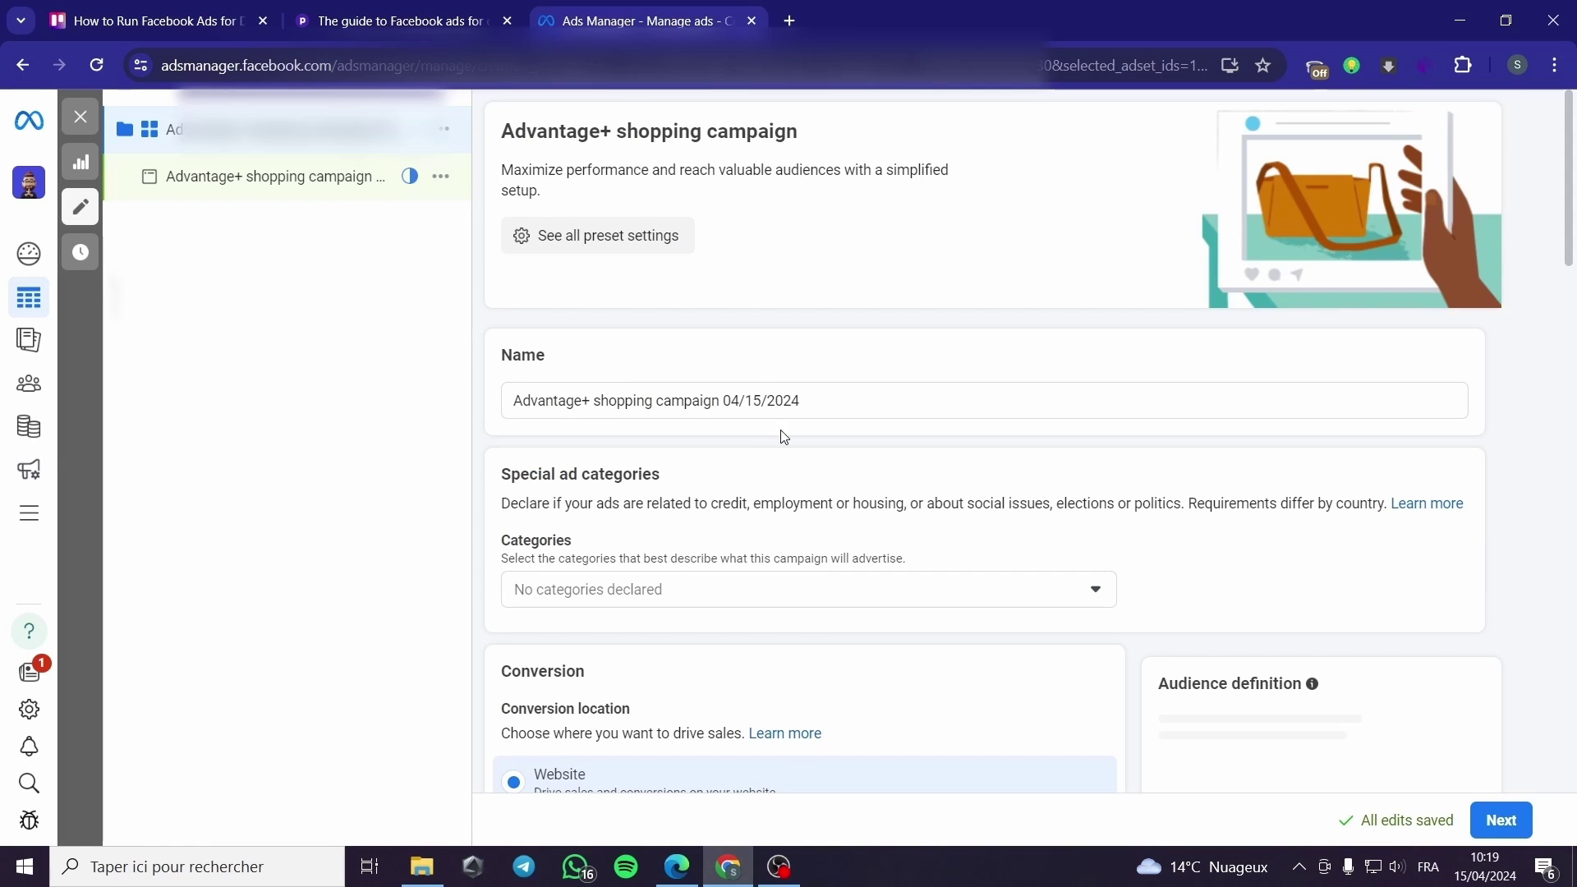
# Clear the default campaign name and start entering 'Test campaign'.
pyautogui.click(823, 400)
pyautogui.hotkey('ctrl', 'a')
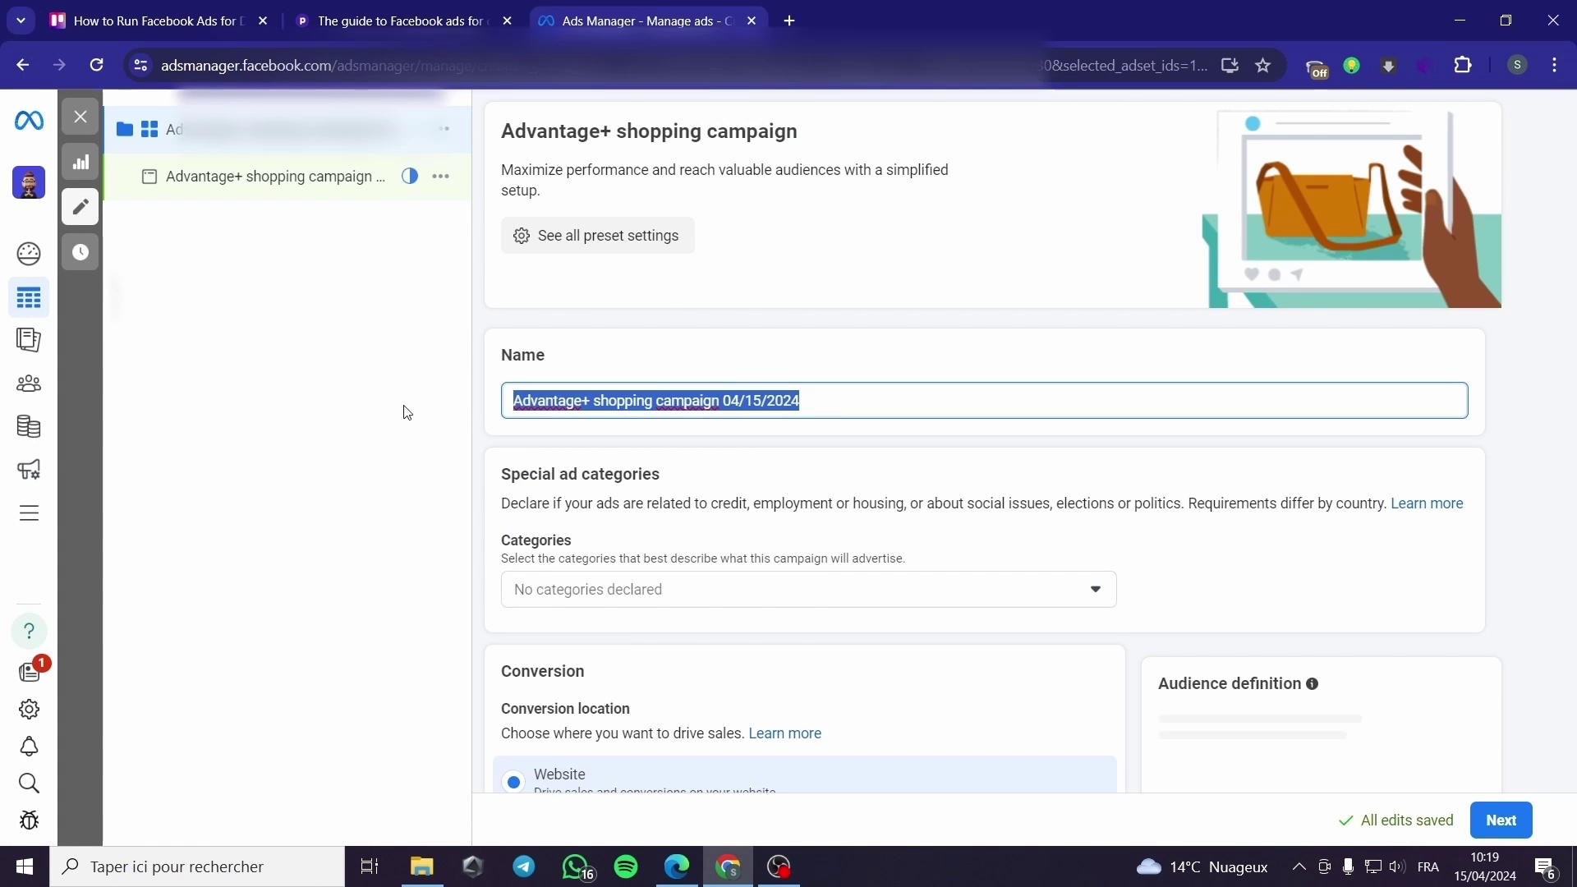
pyautogui.press('BackSpace')
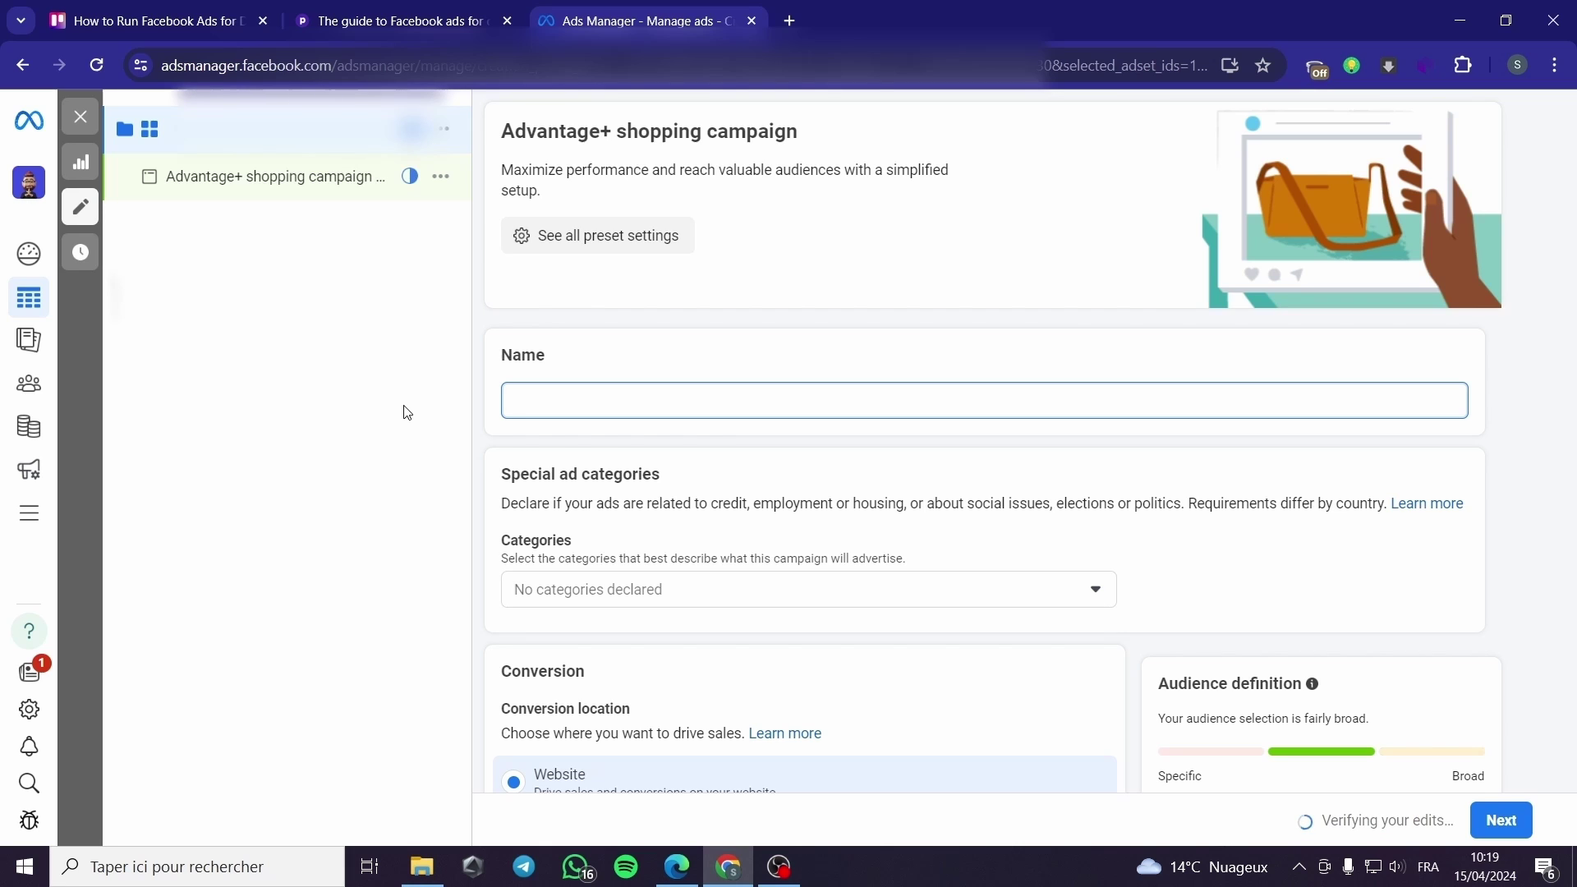
pyautogui.write('Test c')
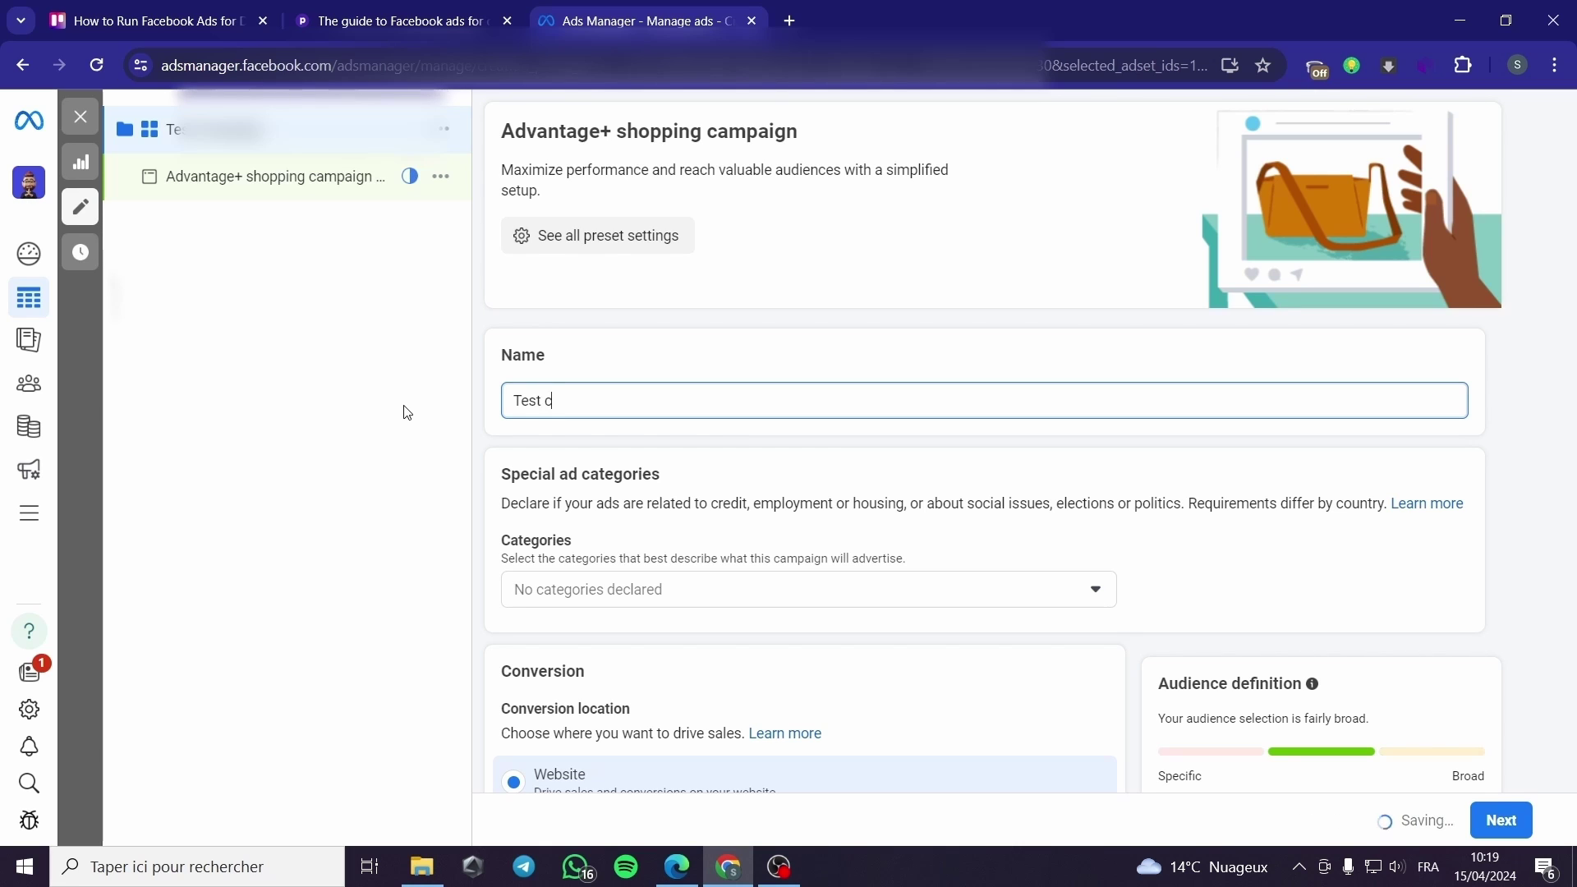
pyautogui.write('ampaign')
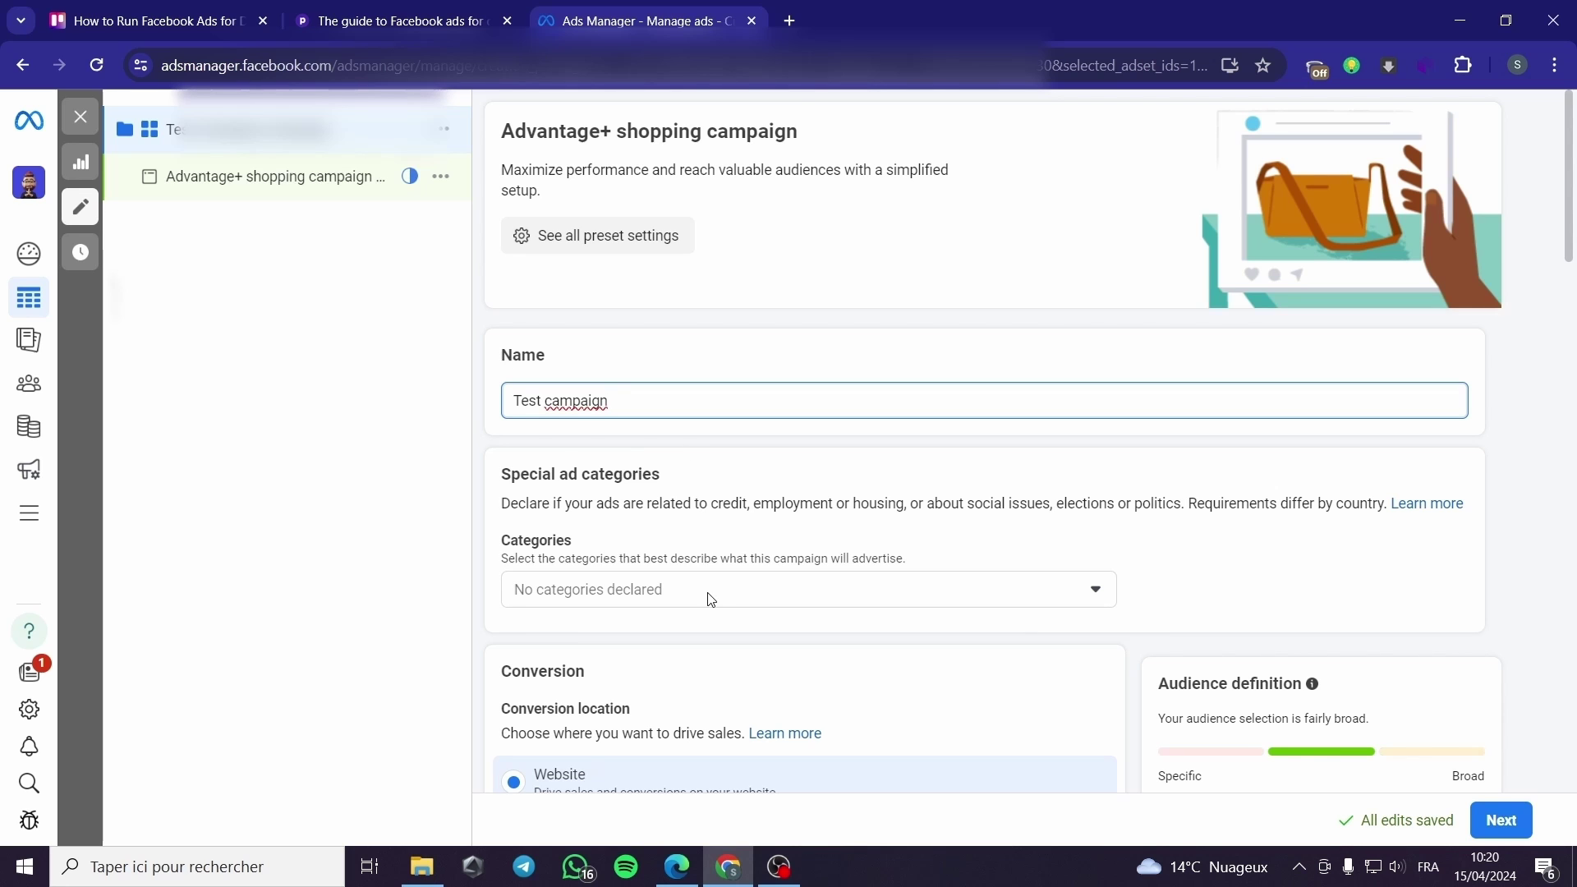
pyautogui.scroll(-1, 708, 599)
pyautogui.scroll(-2, 708, 598)
pyautogui.scroll(-1, 708, 599)
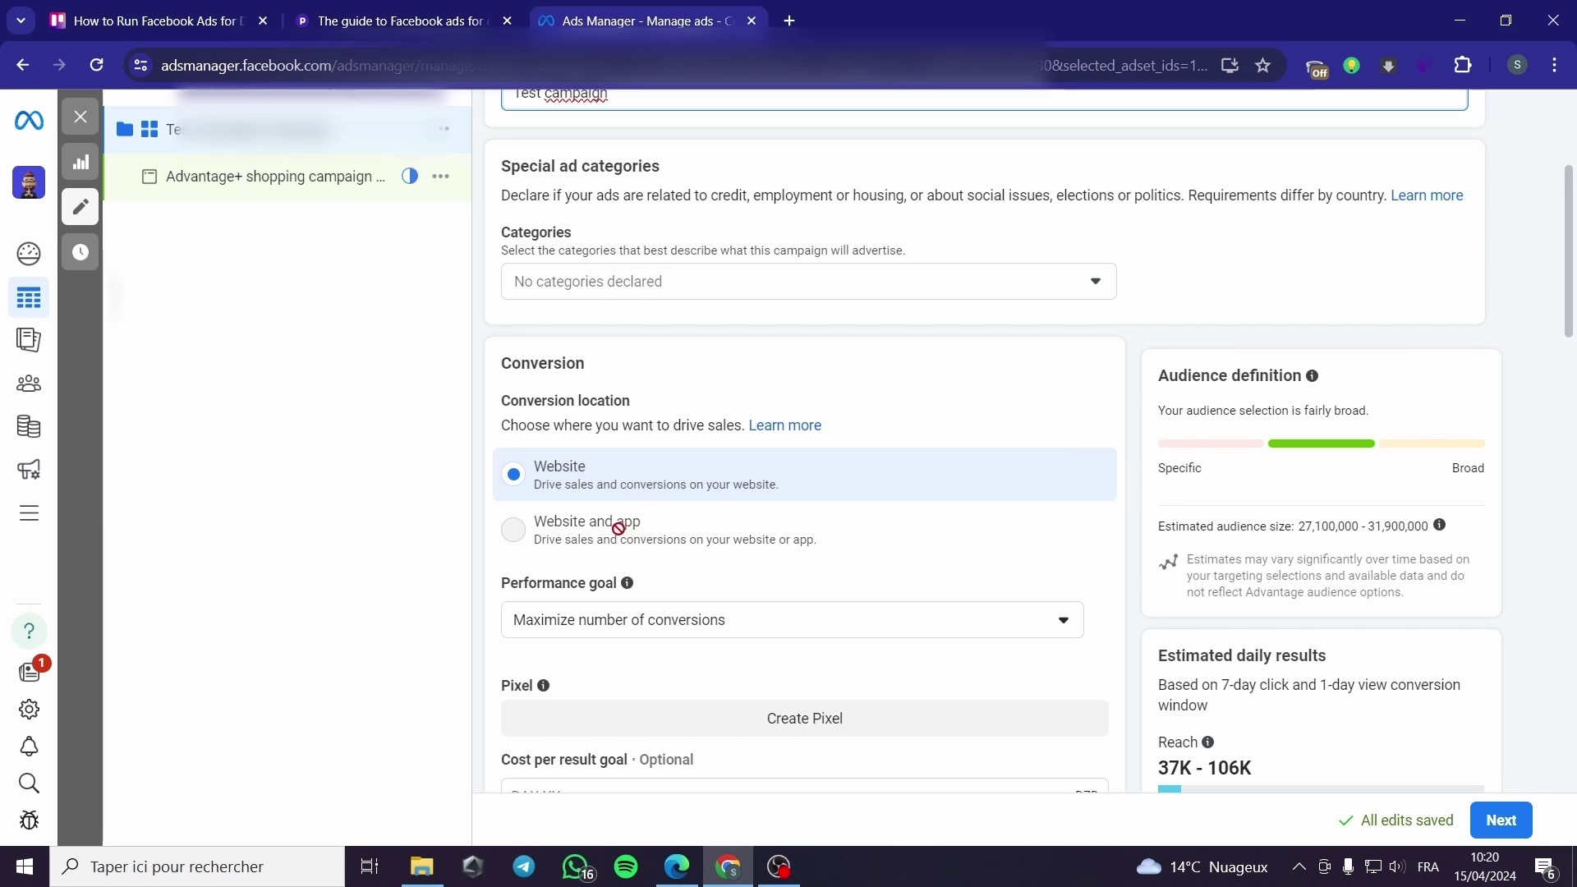
pyautogui.scroll(-1, 586, 481)
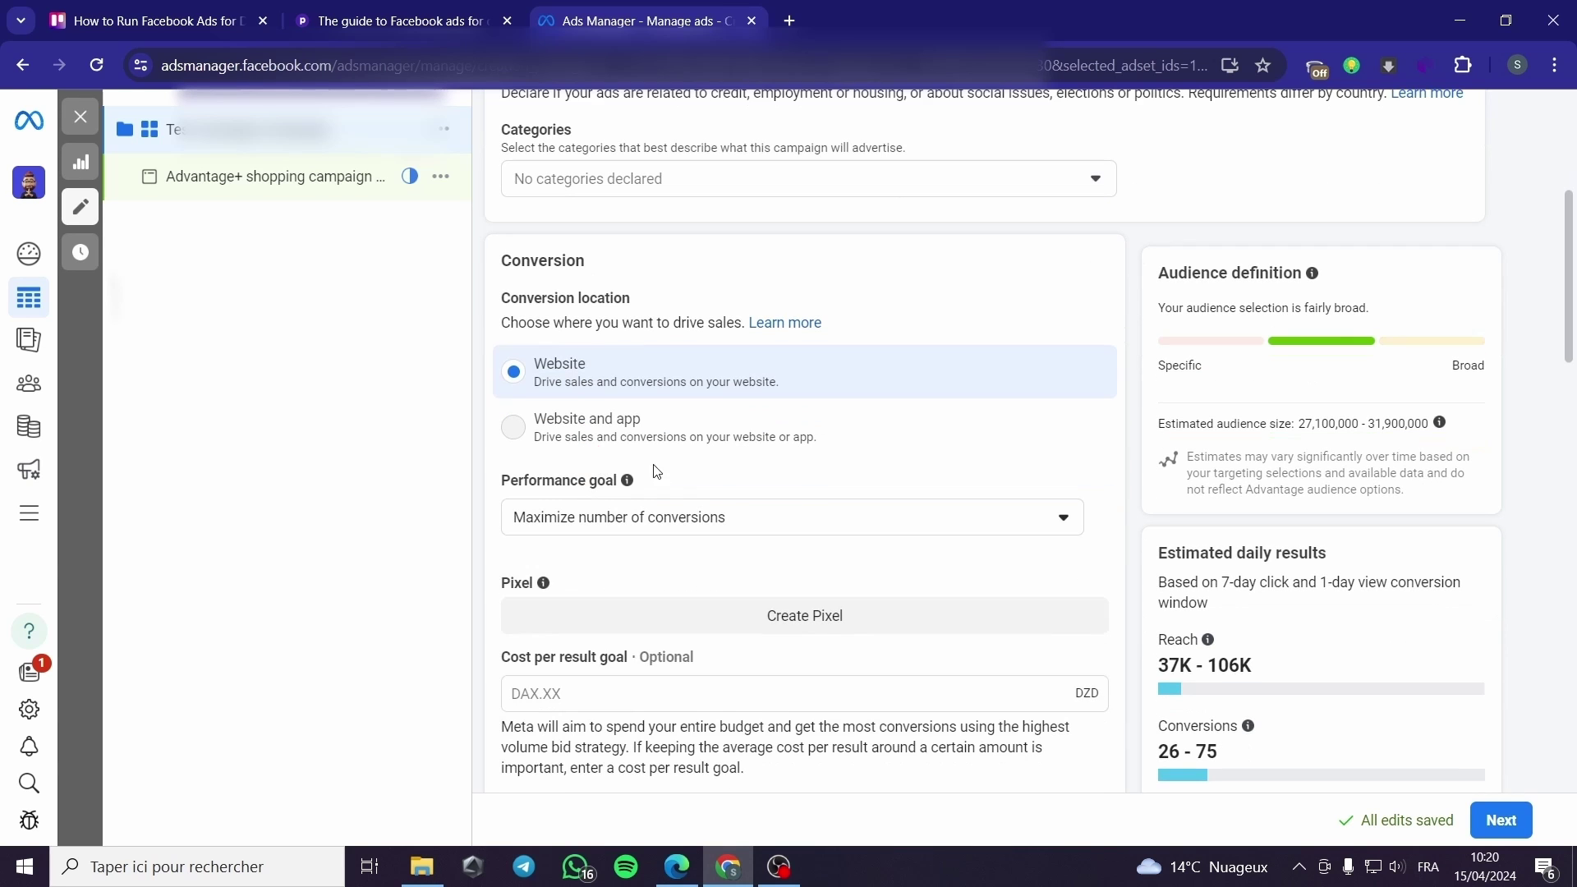
# Keep Maximize number of conversions as the performance goal.
pyautogui.click(816, 520)
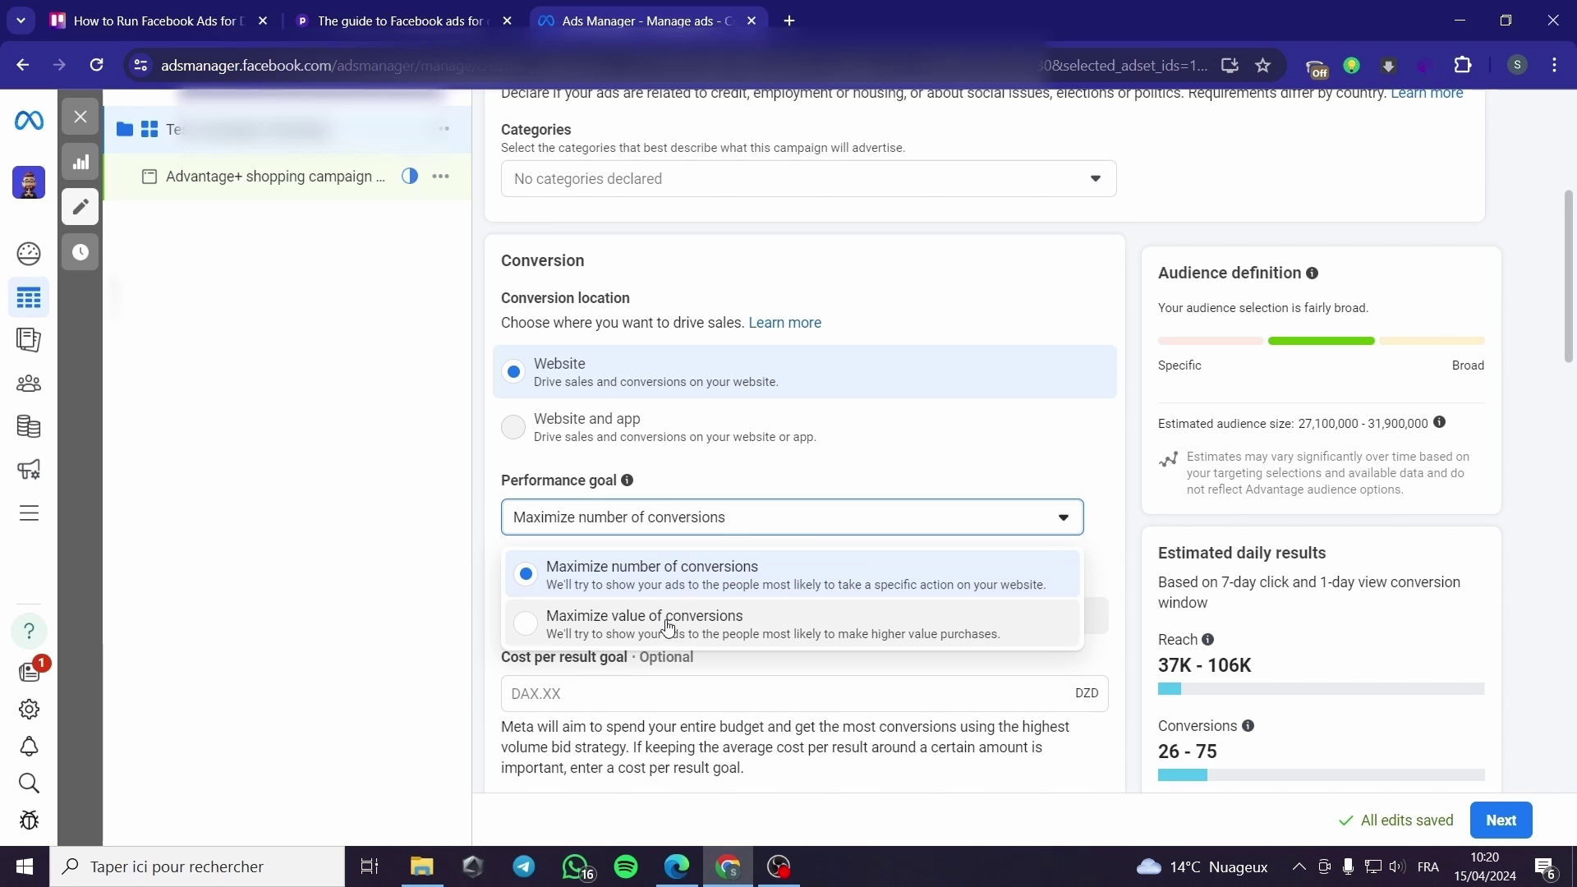
pyautogui.click(1057, 522)
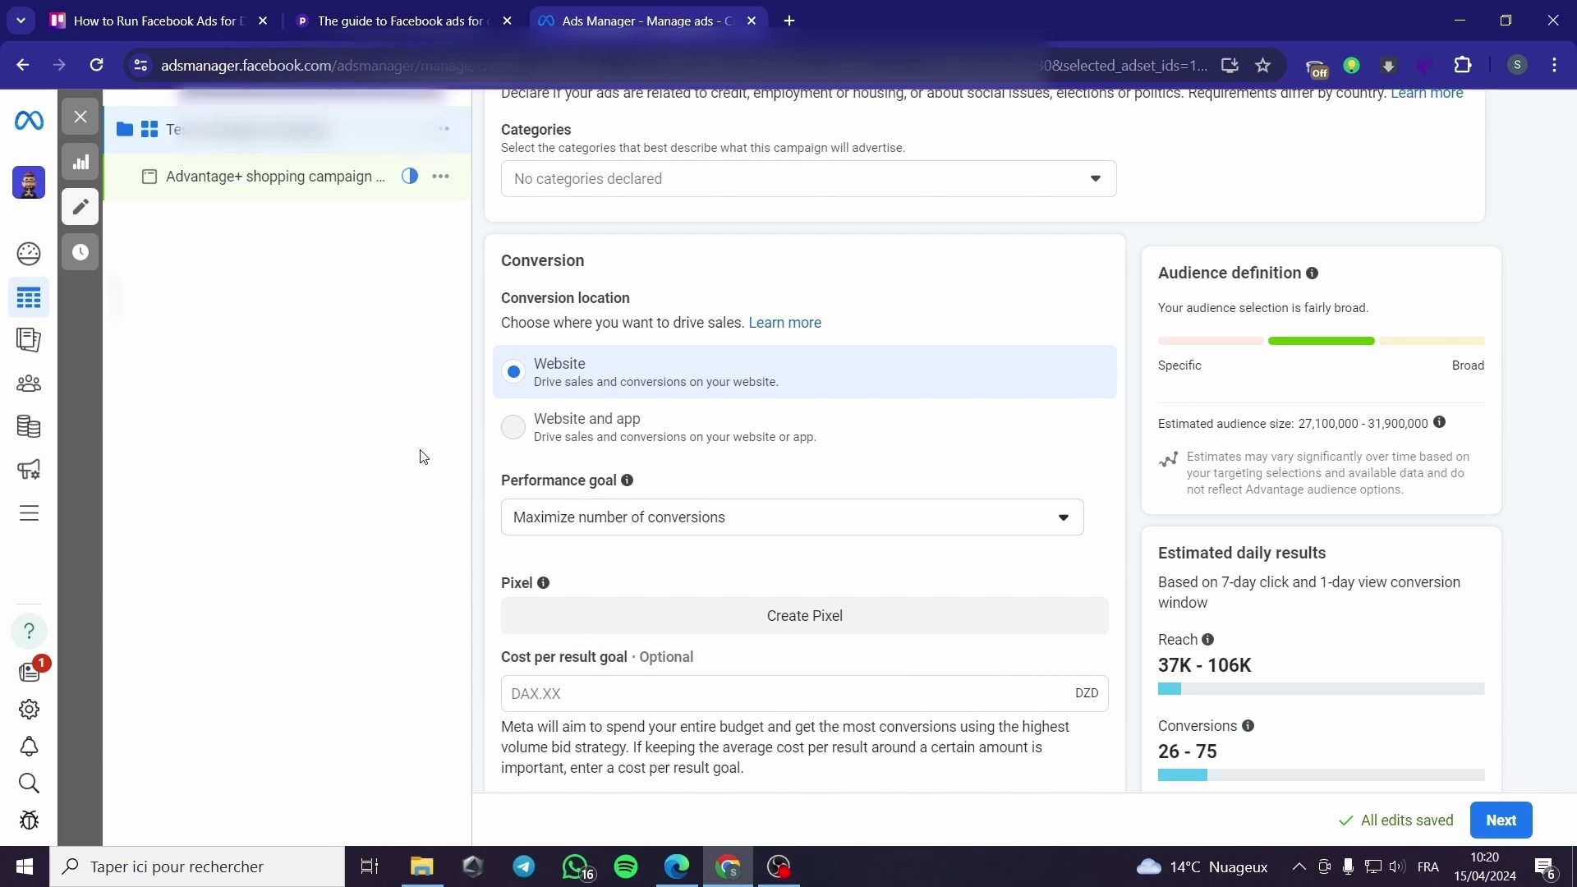
pyautogui.scroll(-3, 739, 493)
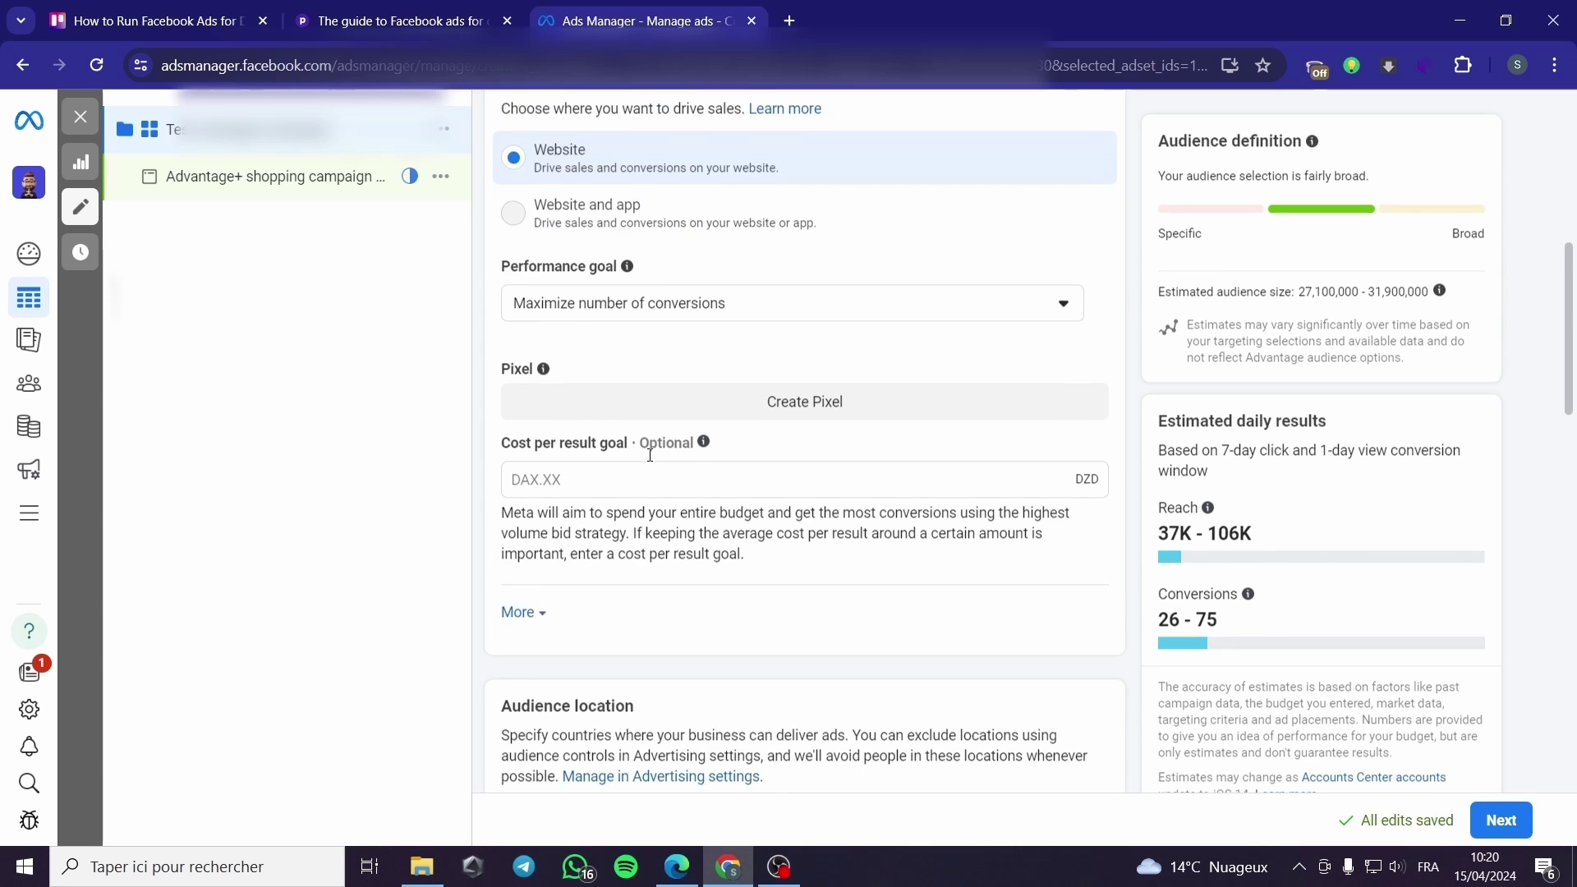
pyautogui.scroll(-3, 650, 454)
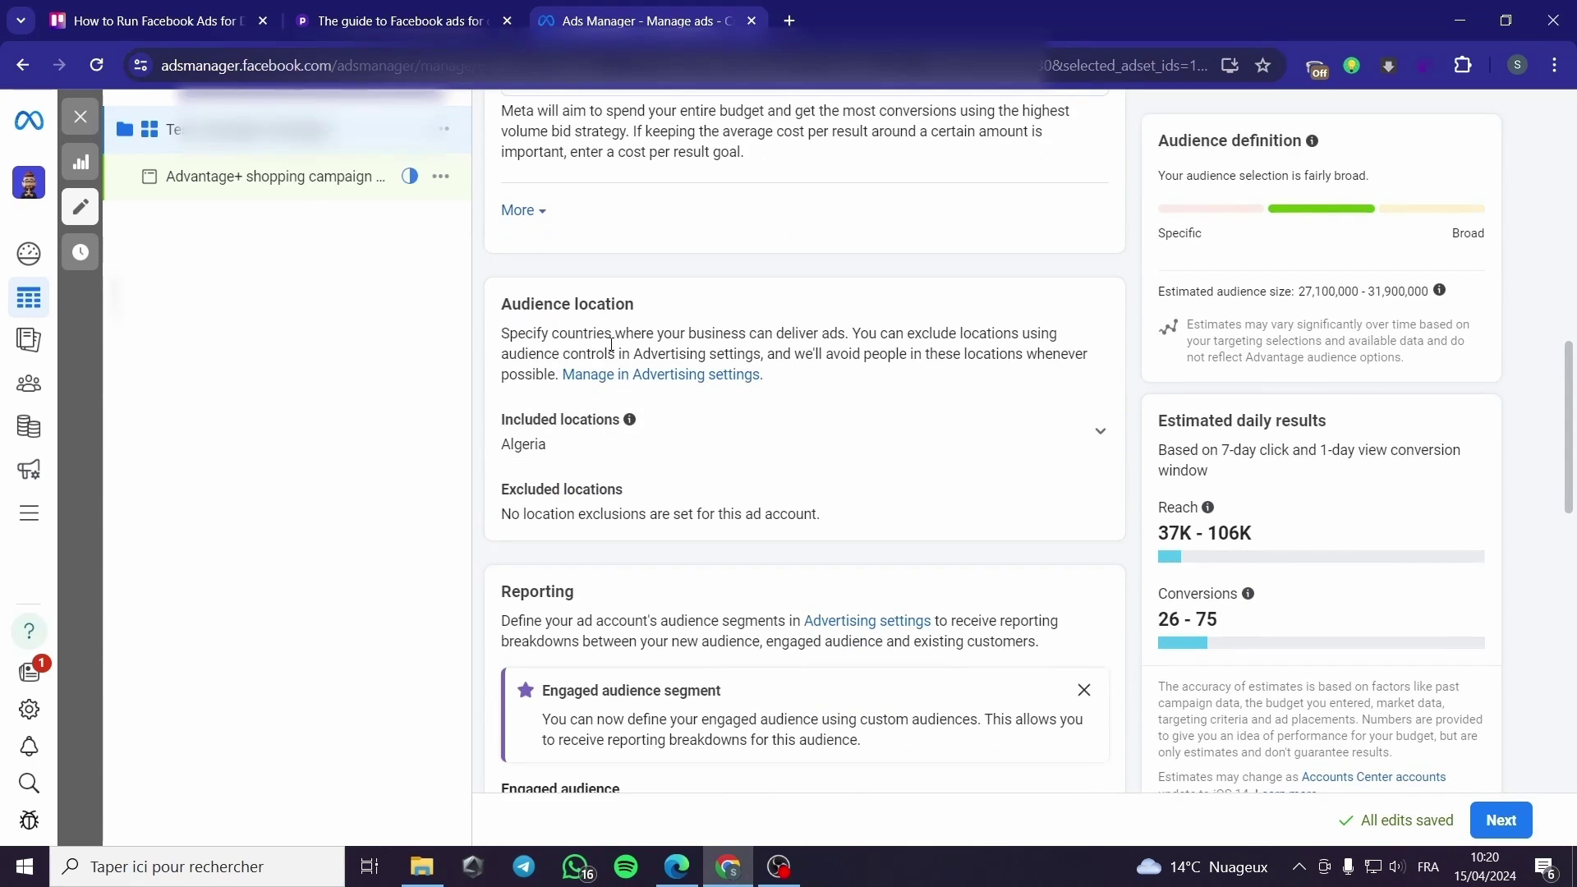
# Replace Algeria with France in the audience's included locations.
pyautogui.click(766, 448)
pyautogui.moveTo(604, 526)
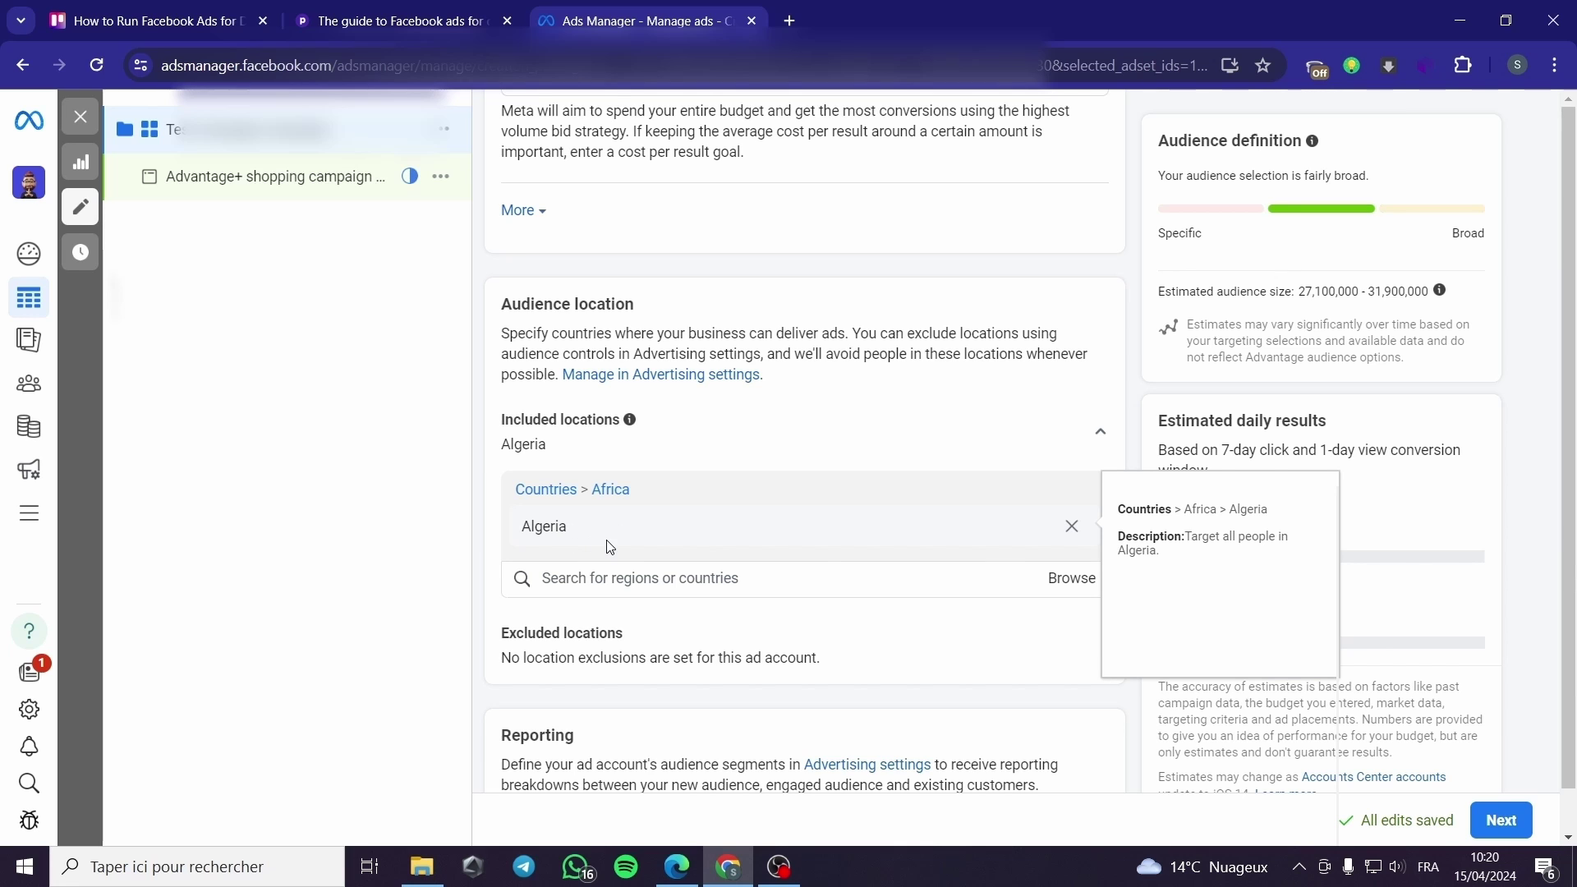
pyautogui.click(1072, 527)
pyautogui.click(764, 488)
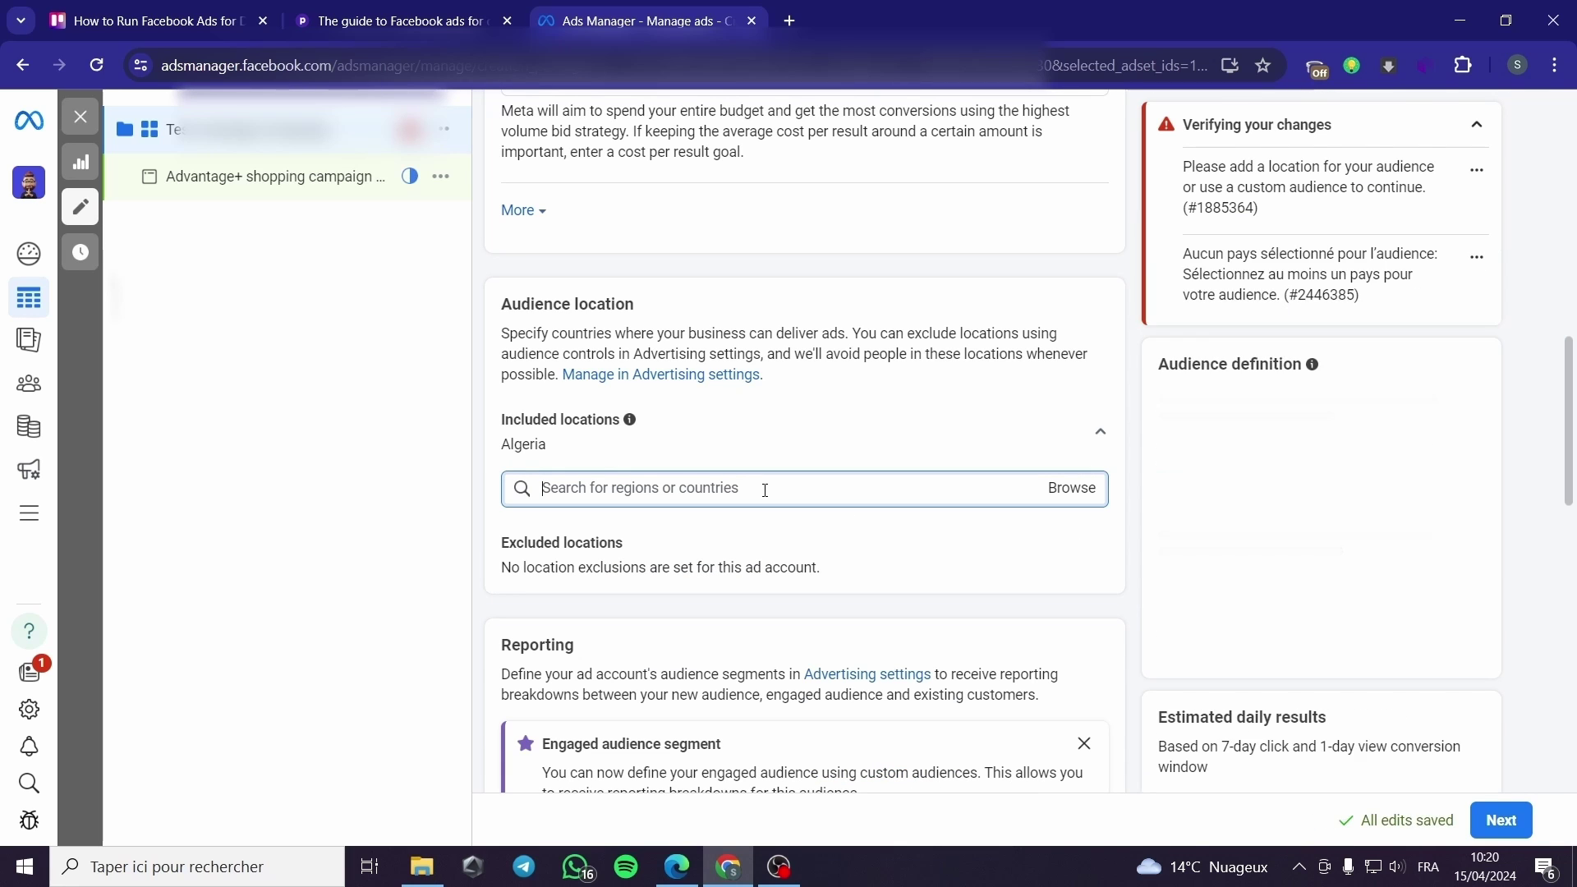
pyautogui.write('france')
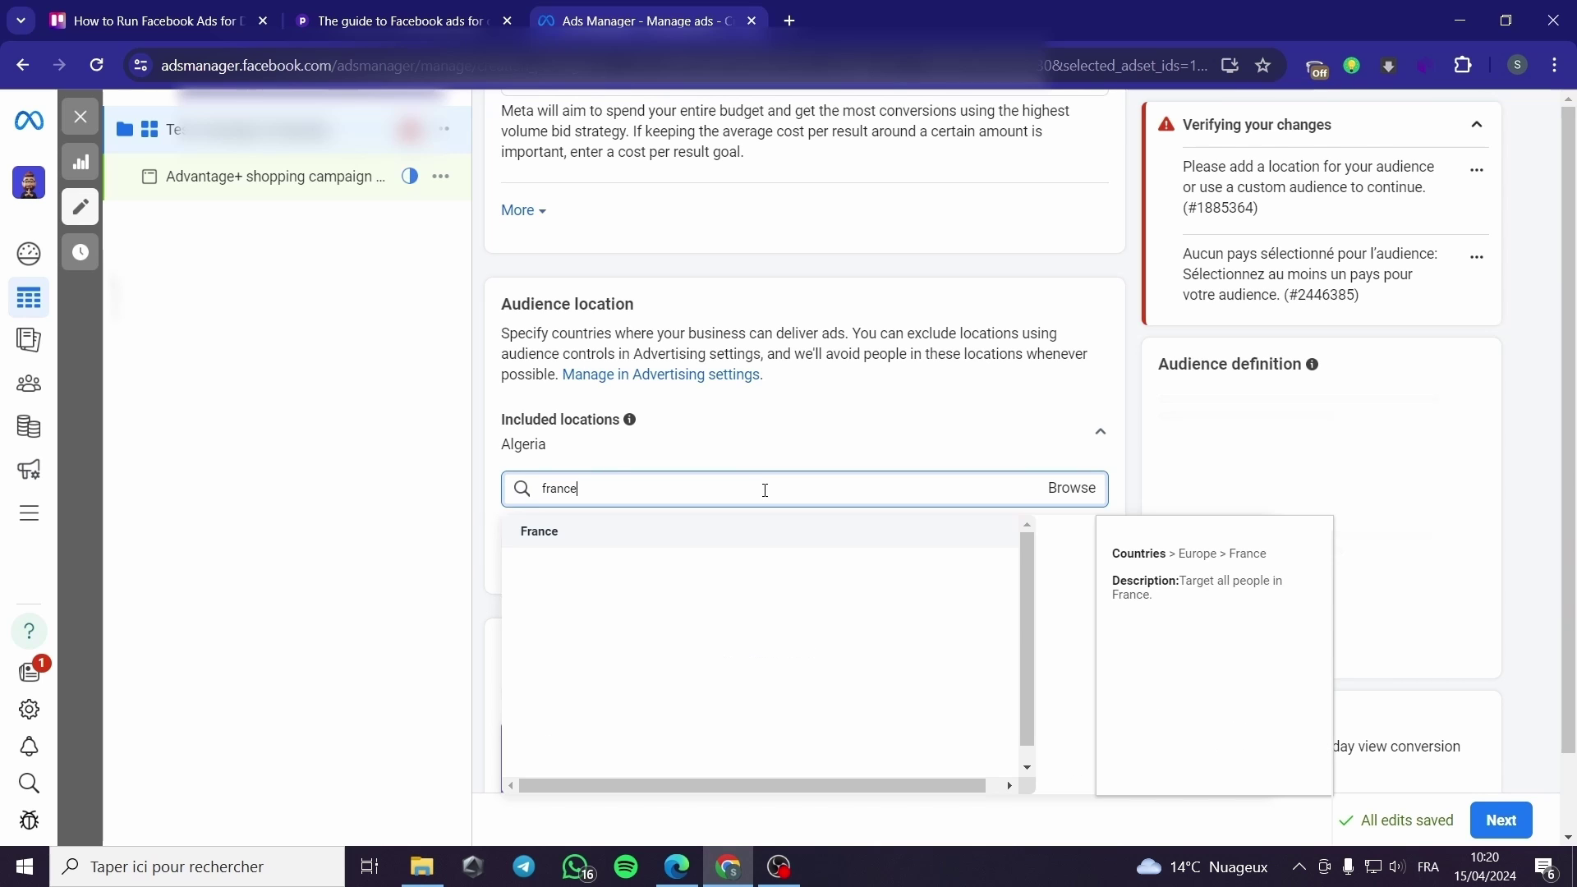
pyautogui.click(665, 530)
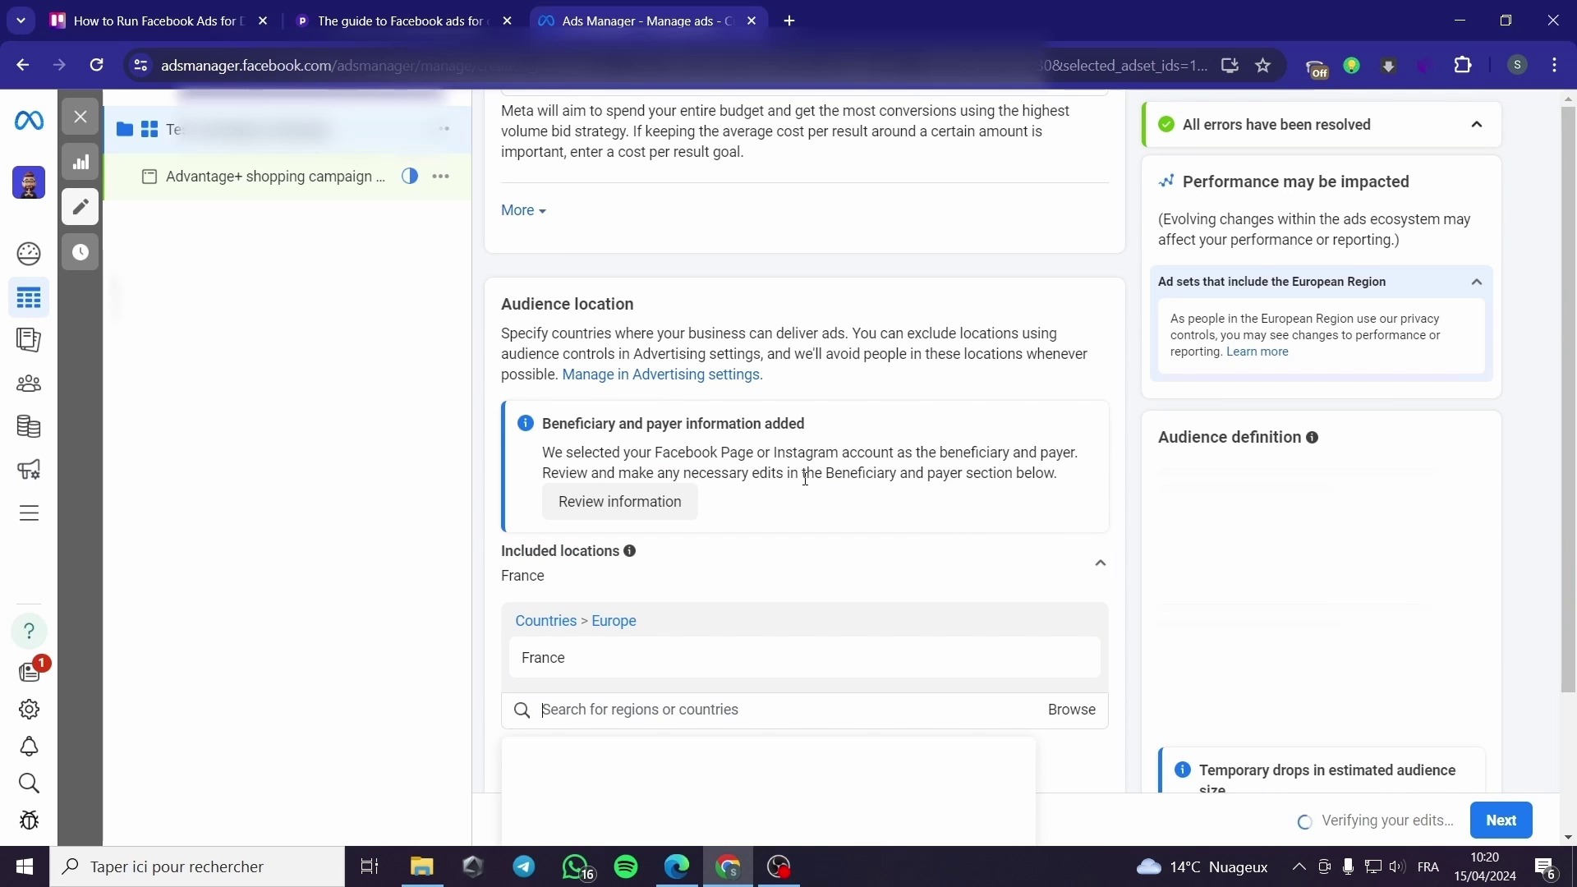
pyautogui.scroll(-3, 805, 480)
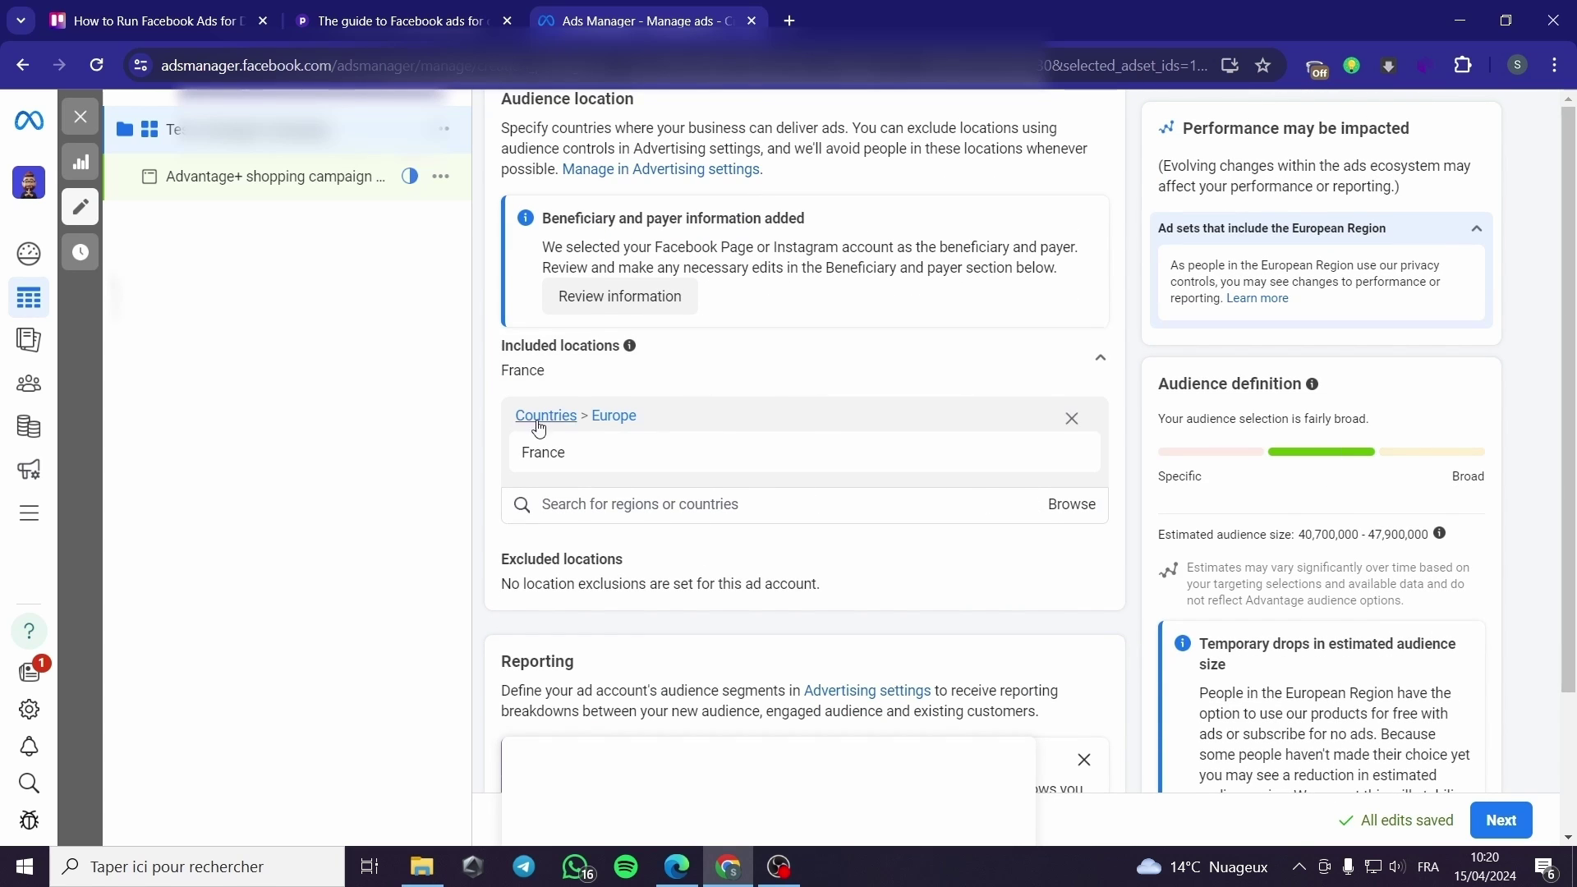
pyautogui.moveTo(801, 659)
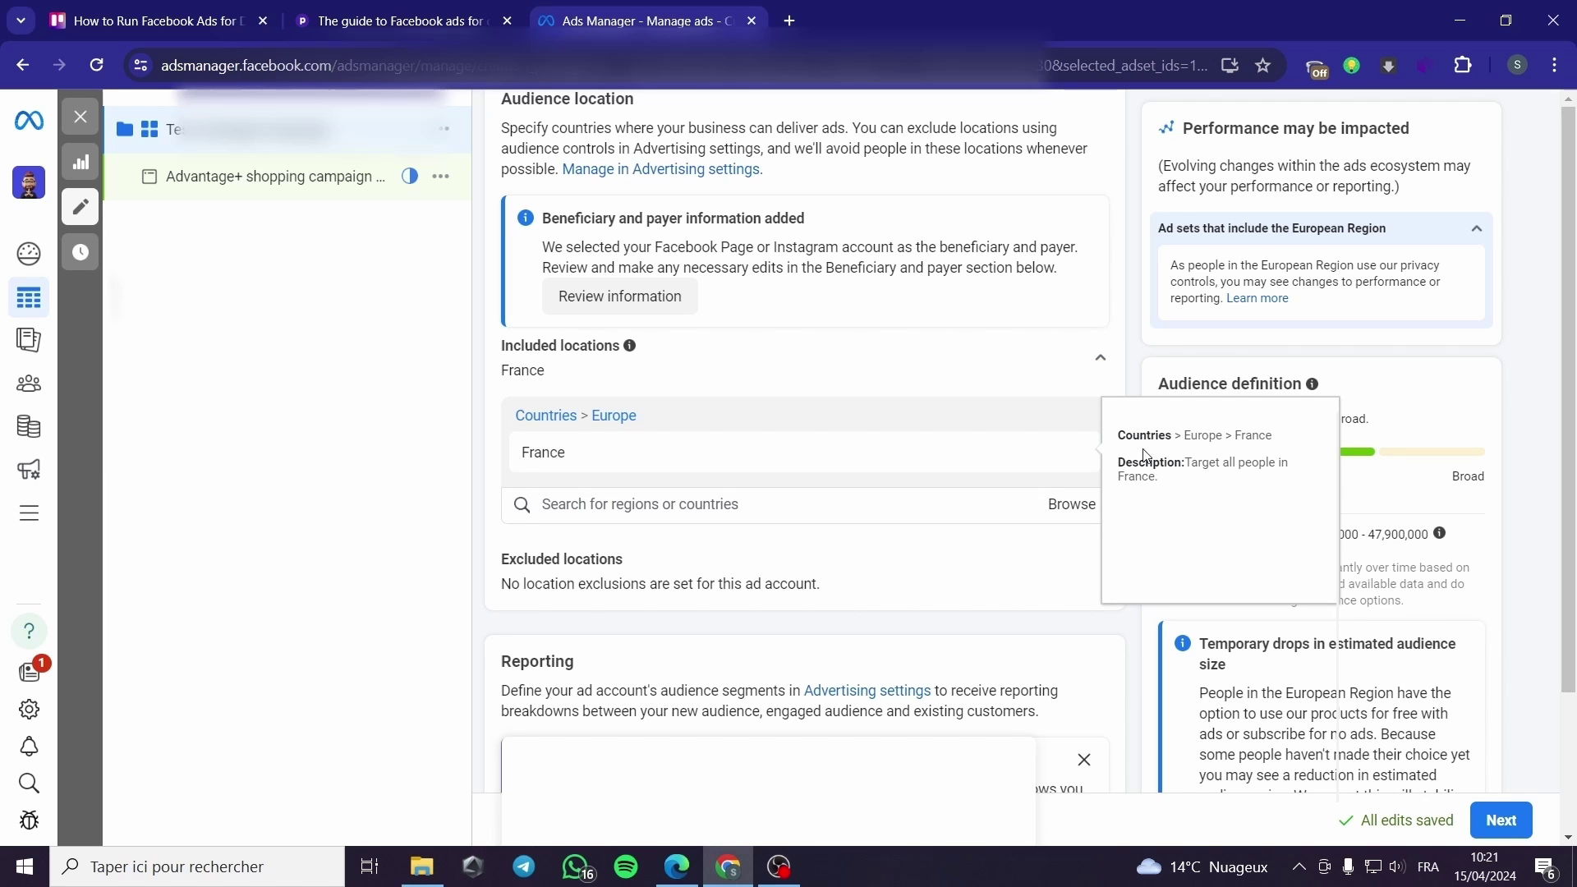
# Browse Countries and Regions down to Europe, then remove France from the included locations.
pyautogui.click(653, 503)
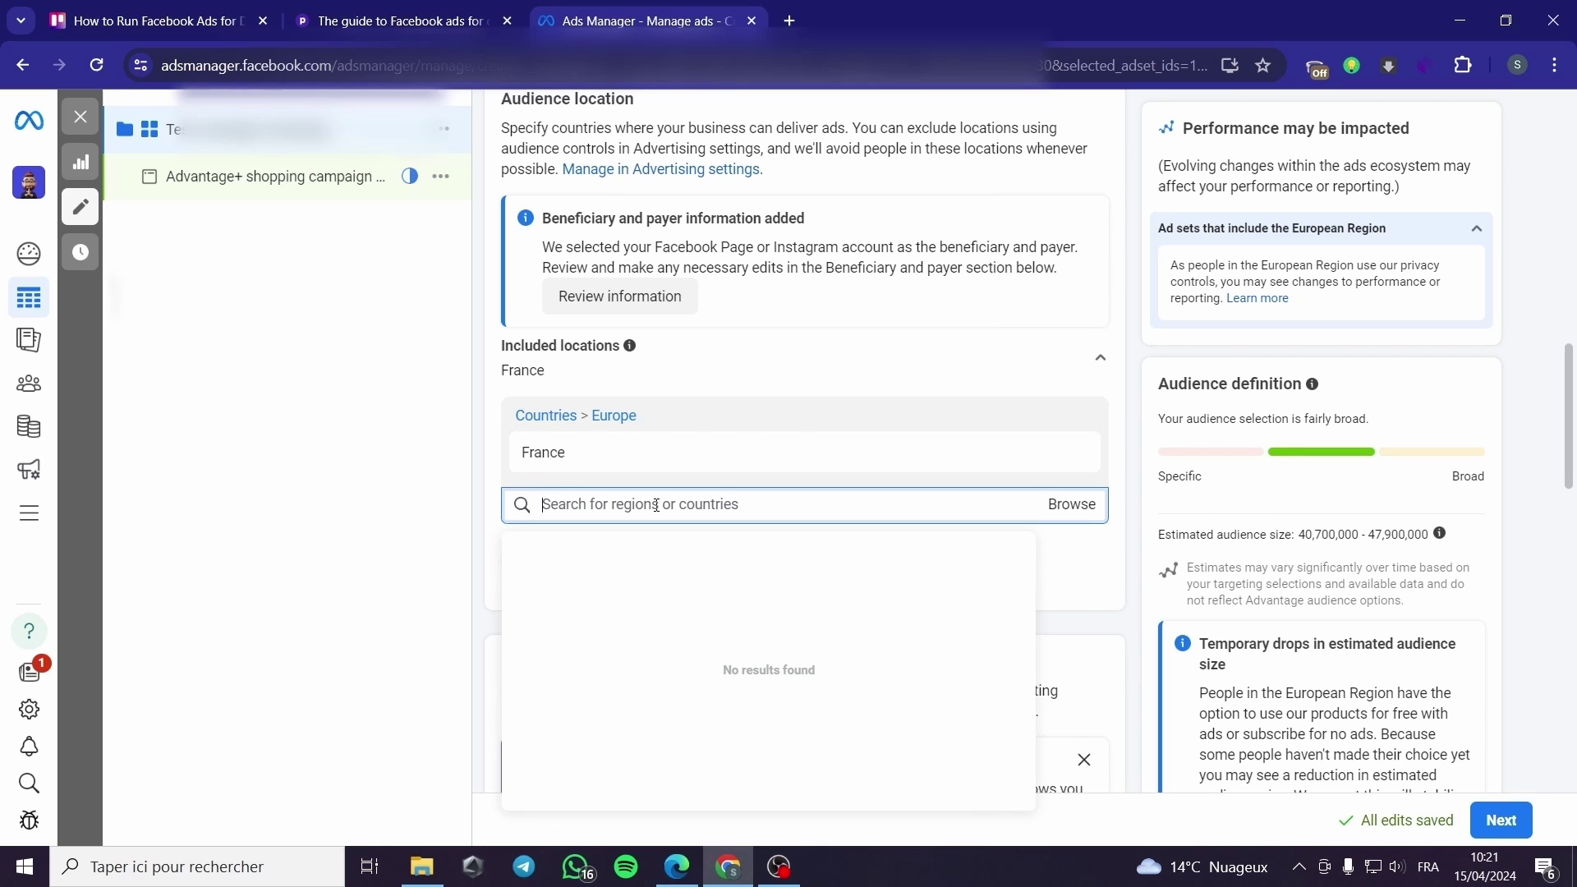
pyautogui.write('paris')
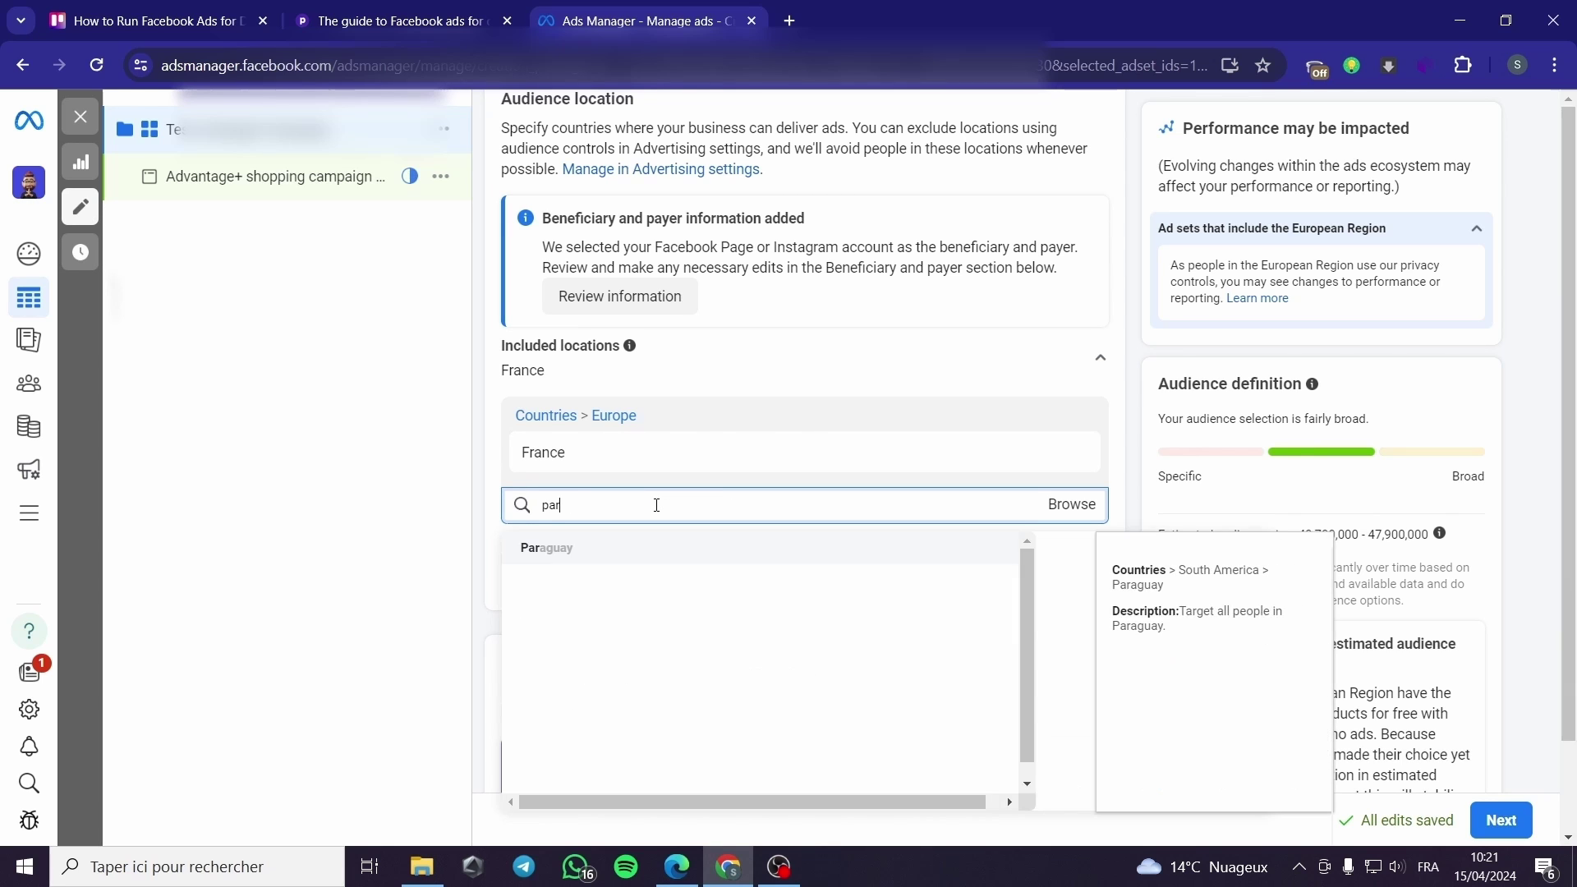
pyautogui.click(1055, 504)
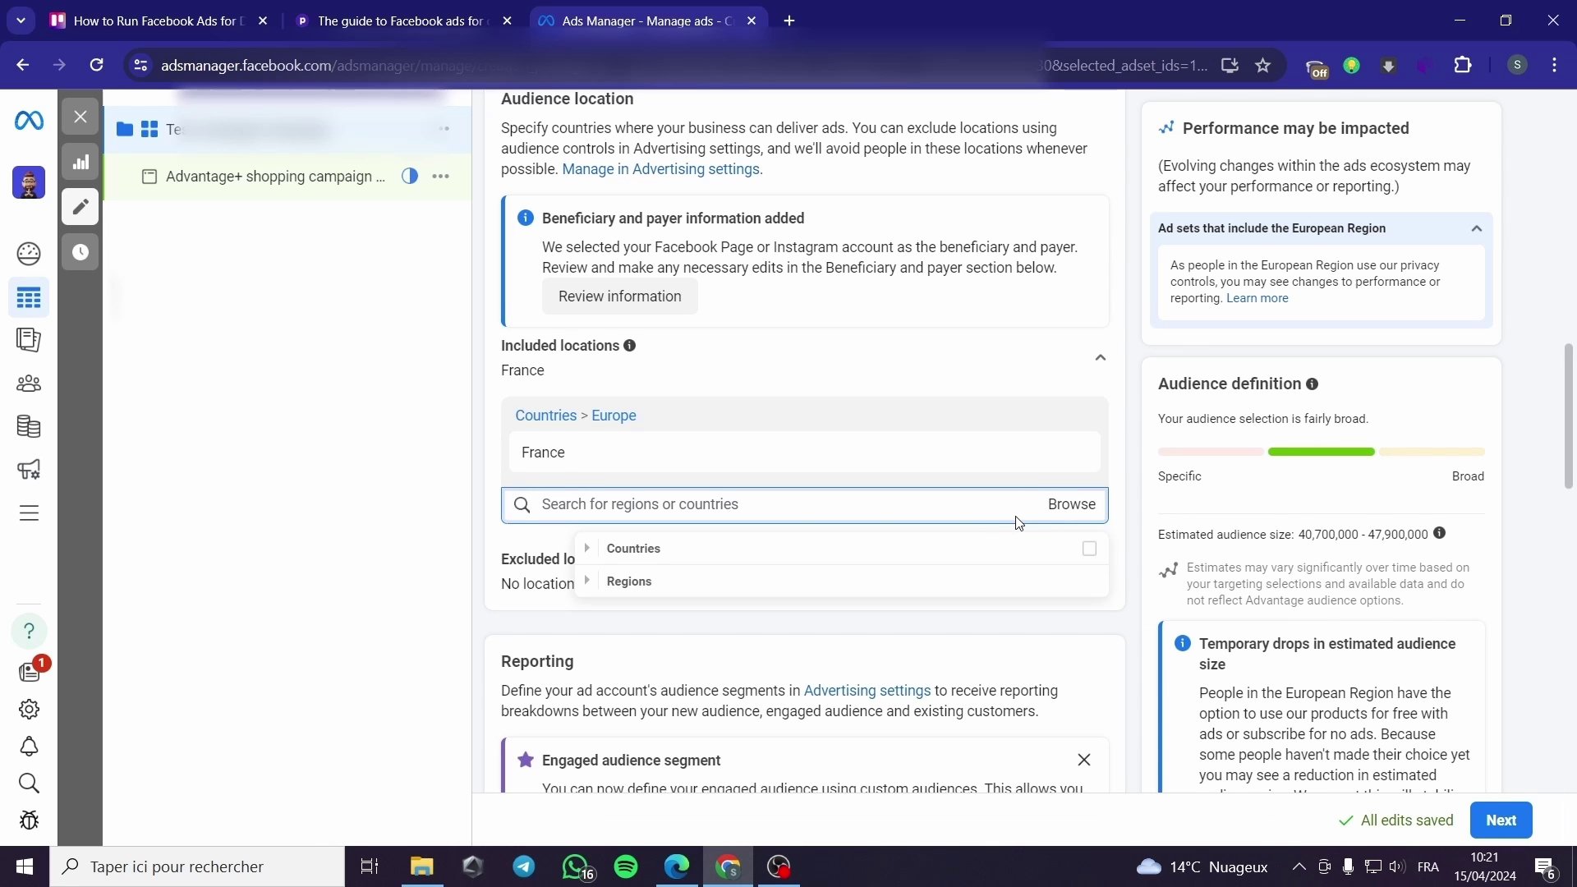
pyautogui.click(587, 550)
pyautogui.click(586, 581)
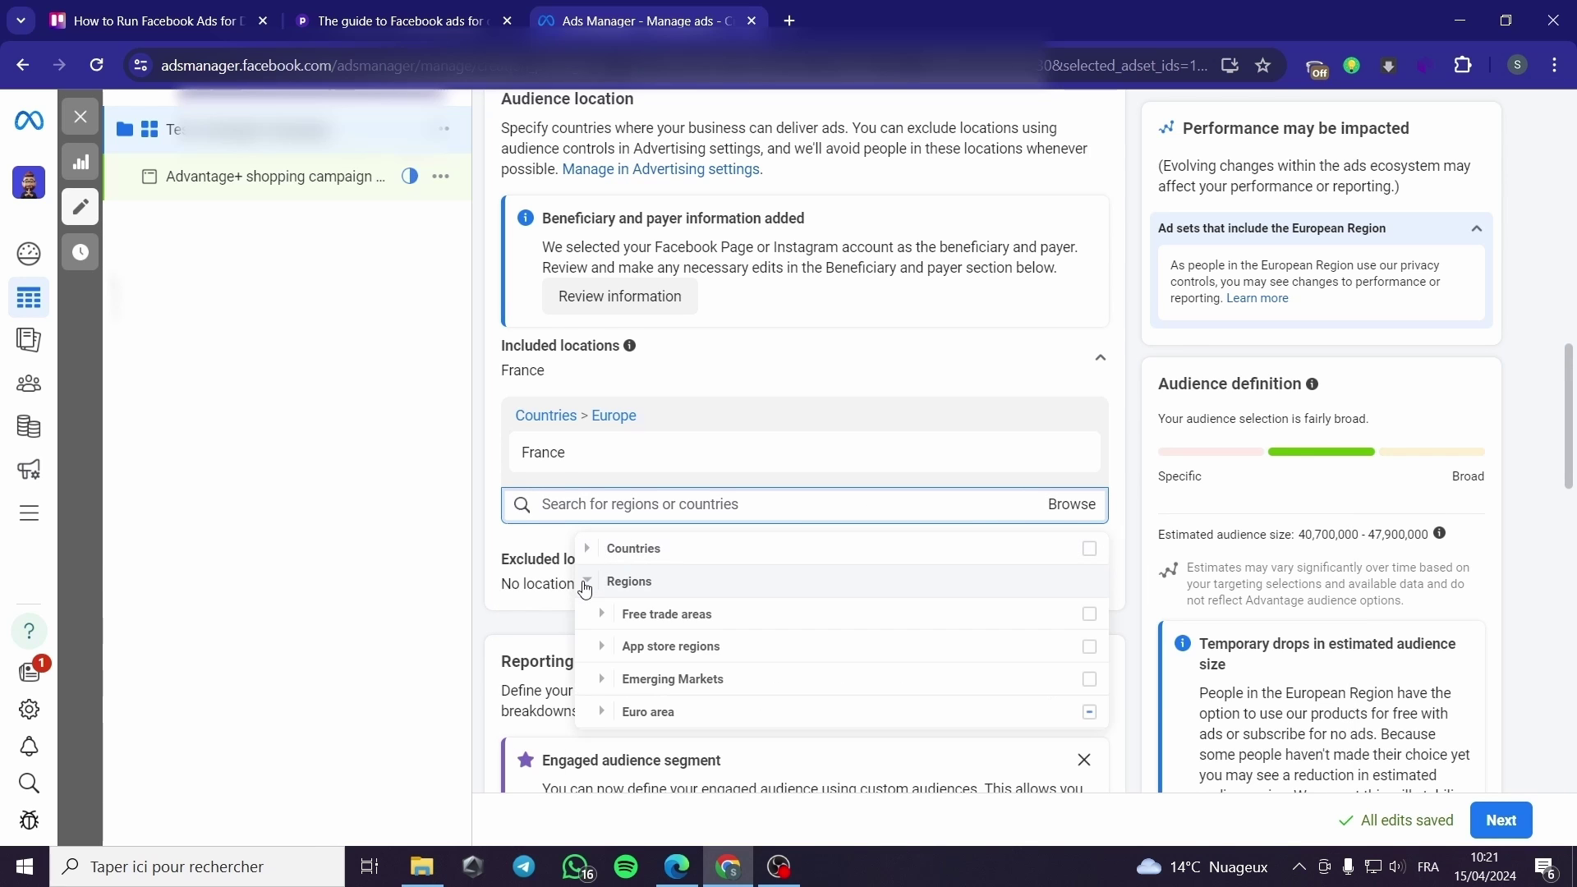
pyautogui.click(587, 581)
pyautogui.click(588, 548)
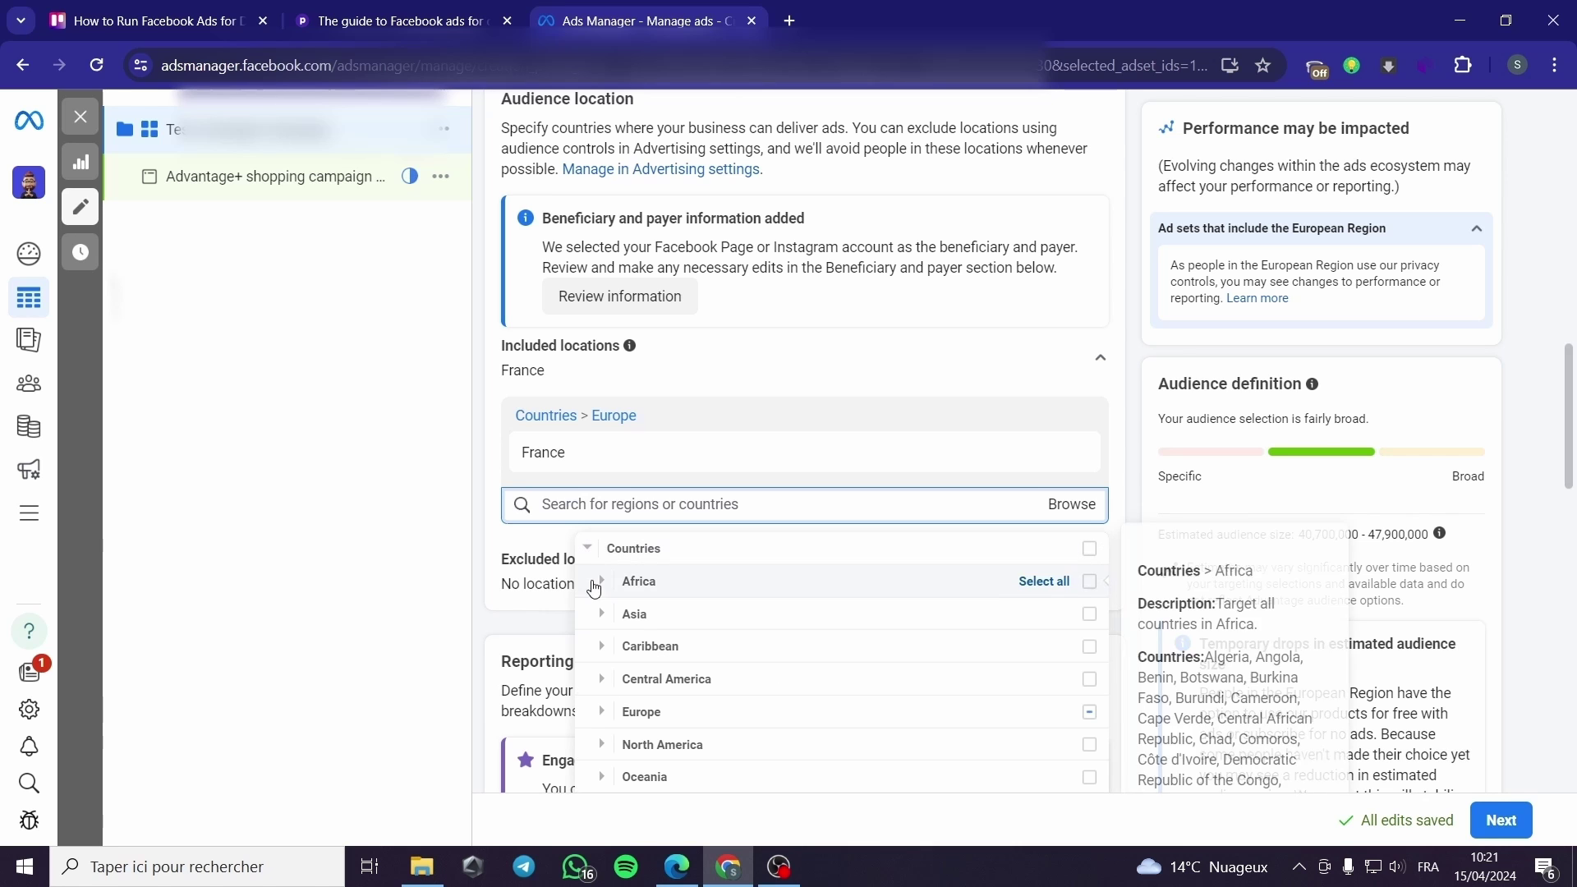
pyautogui.click(615, 710)
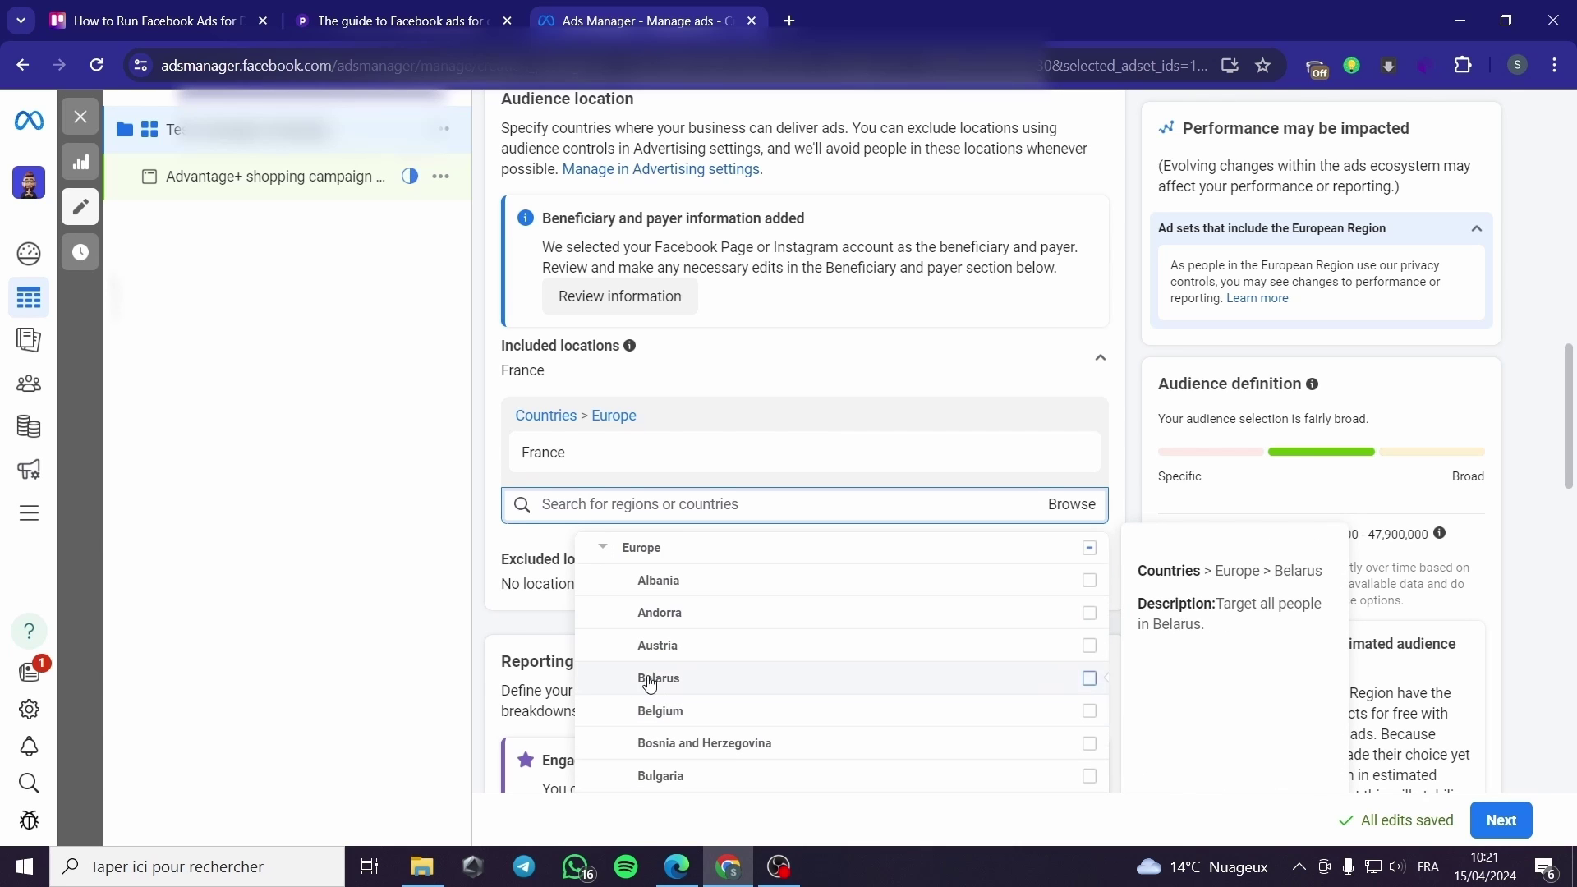
pyautogui.click(602, 548)
pyautogui.click(591, 461)
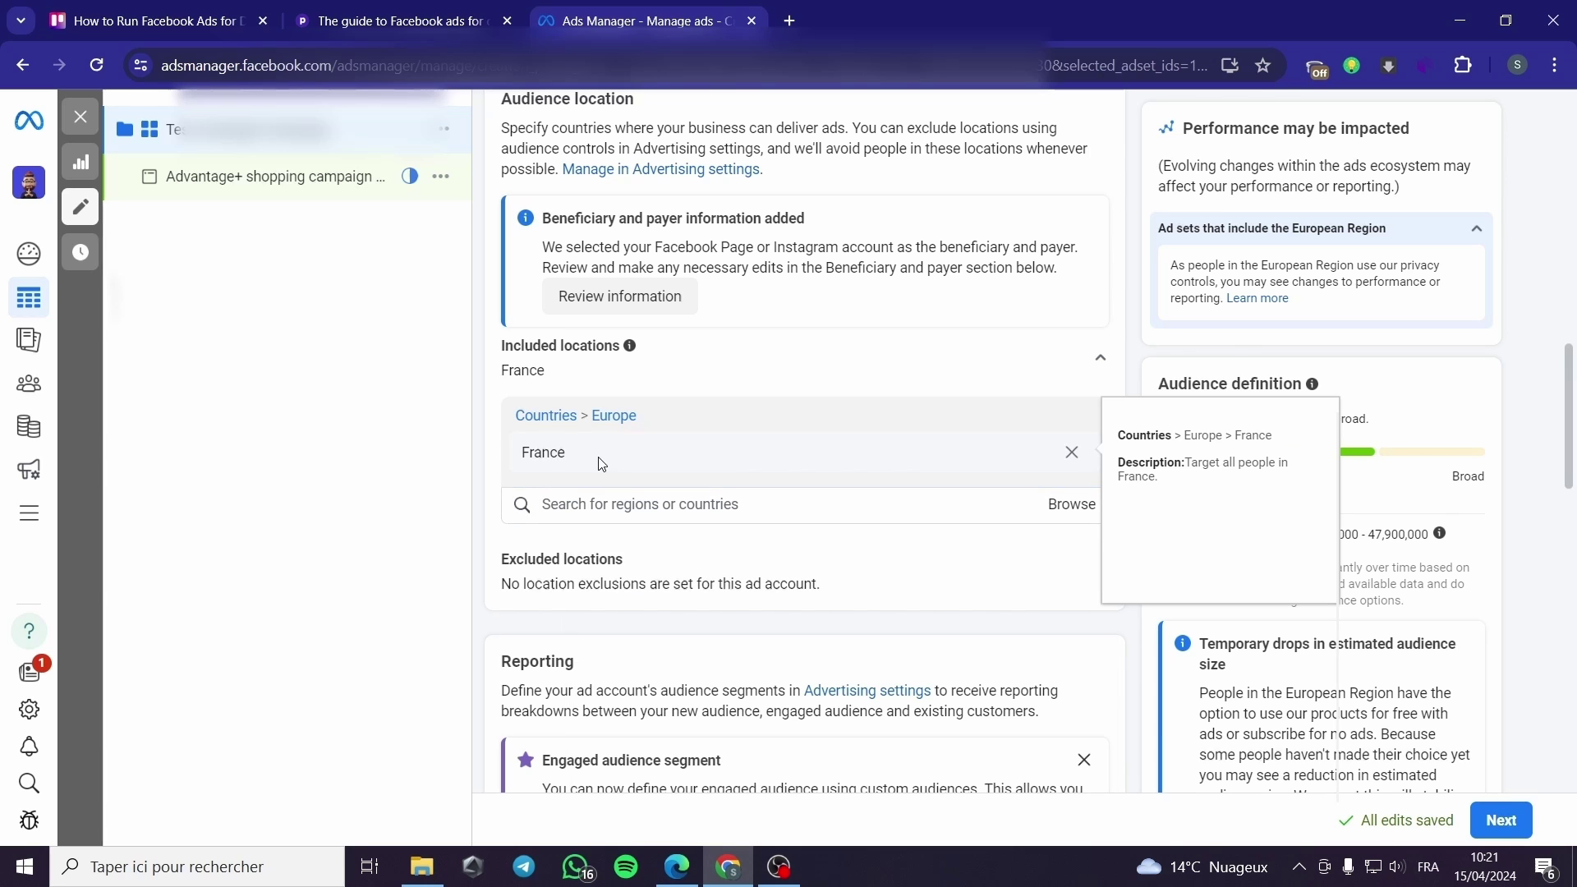
pyautogui.click(1071, 454)
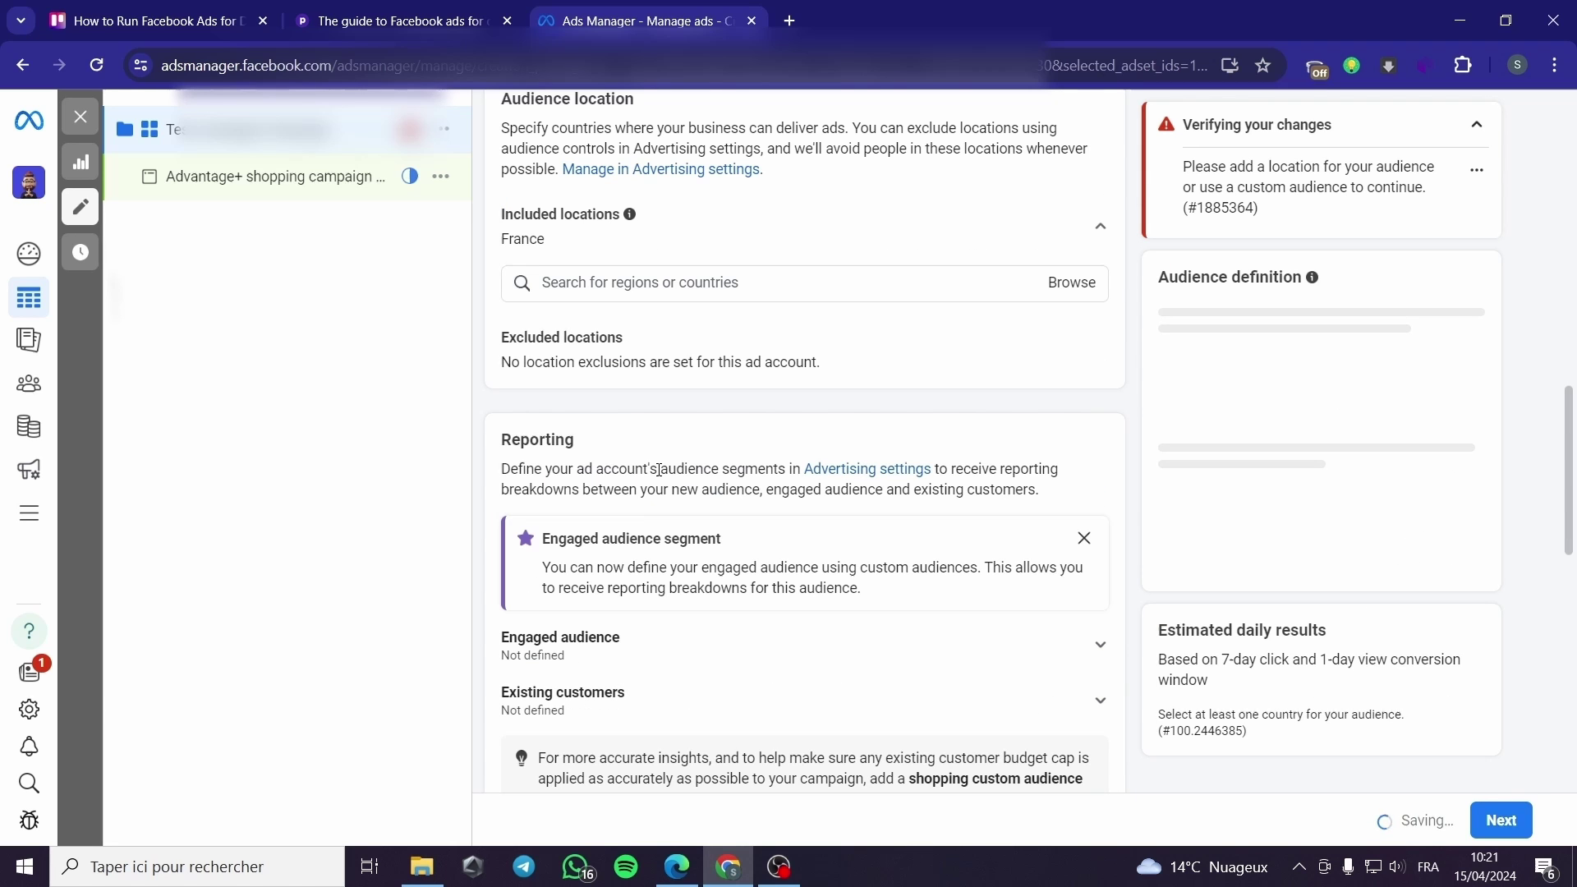
# Expand the engaged audience reporting setting and reopen the included locations section.
pyautogui.click(622, 653)
pyautogui.scroll(-1, 629, 617)
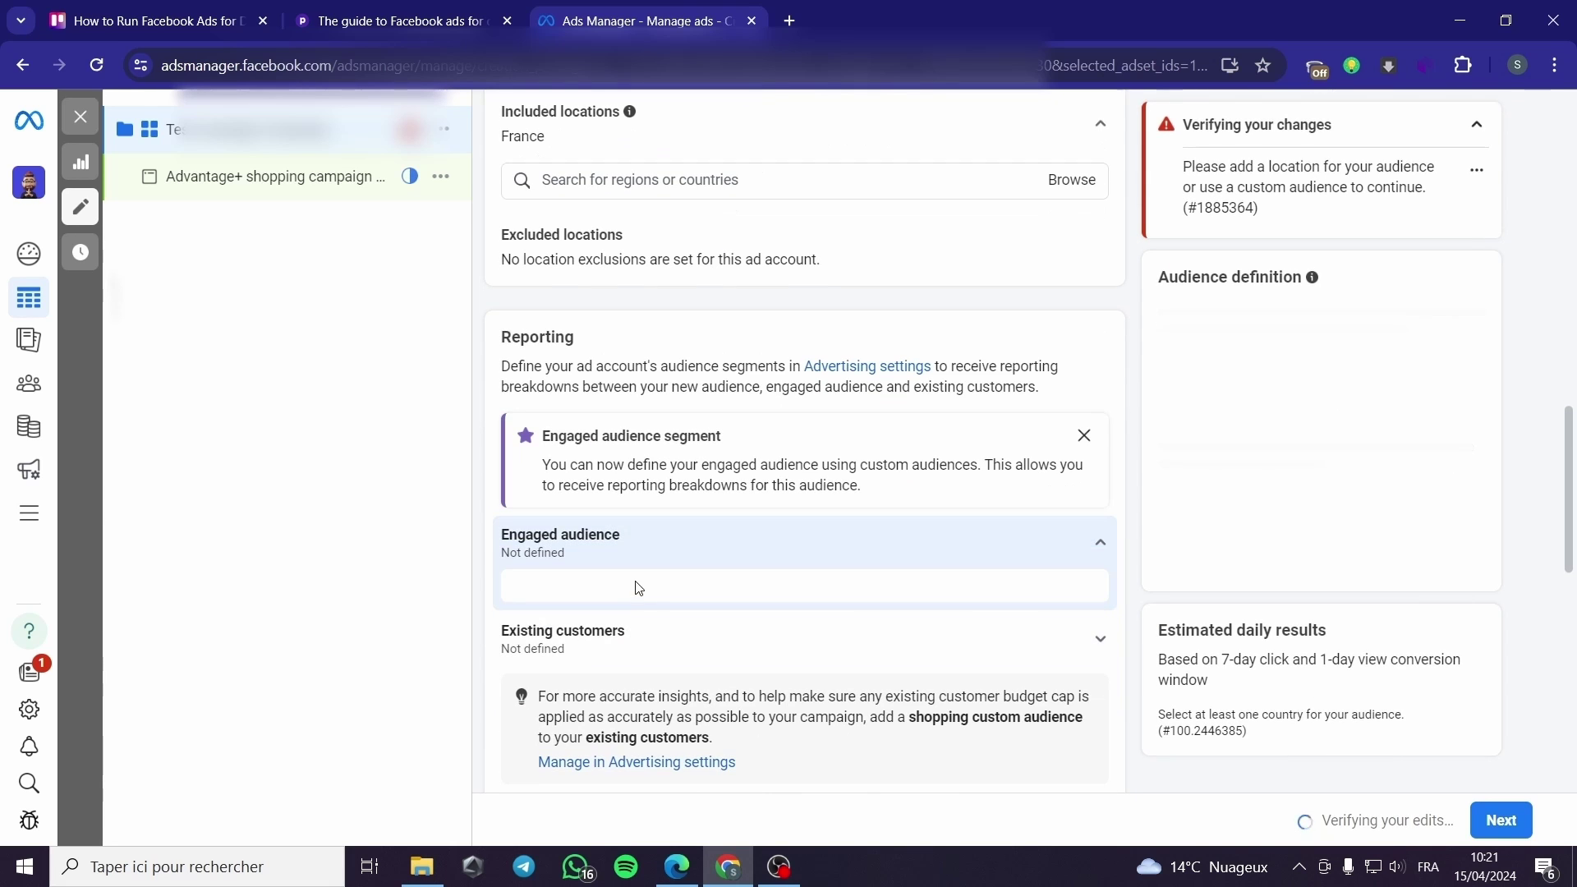
pyautogui.scroll(1, 679, 370)
pyautogui.scroll(1, 661, 380)
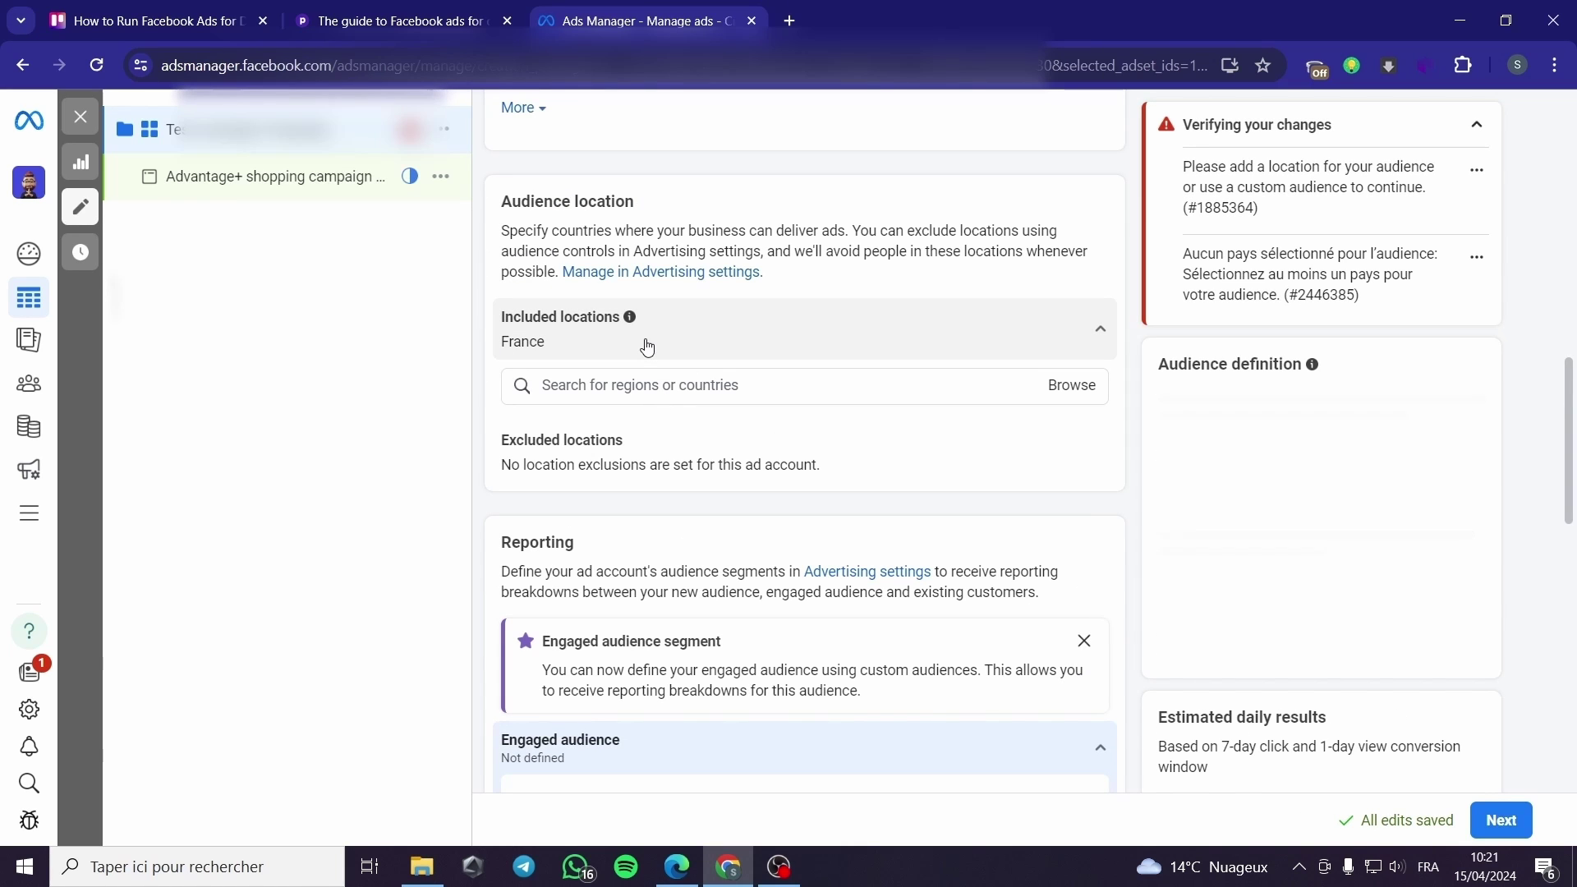
pyautogui.click(603, 386)
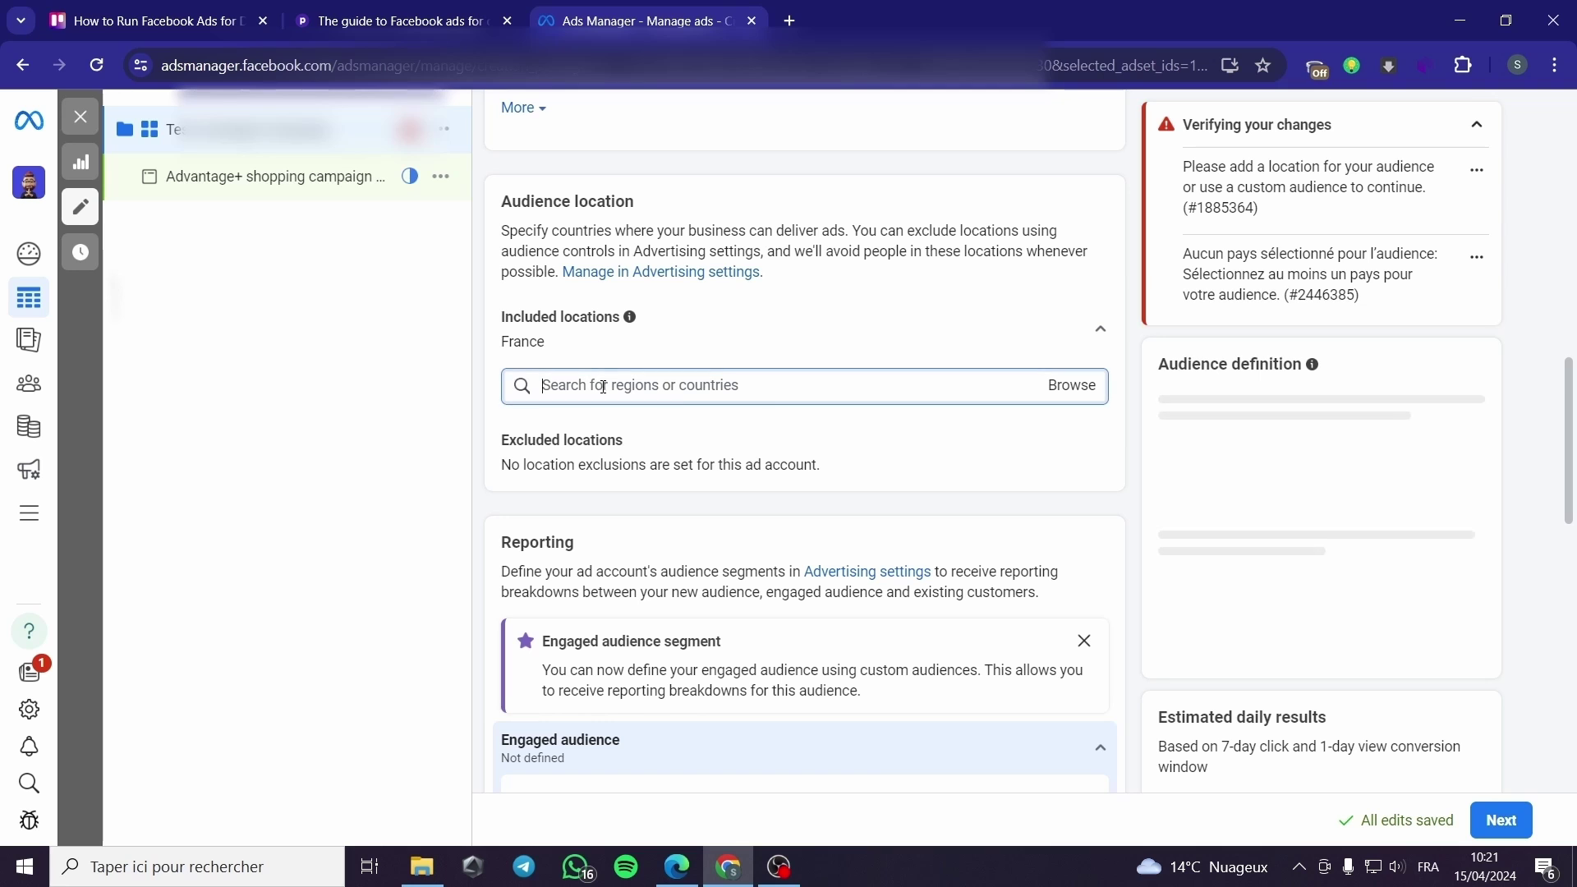
pyautogui.click(1101, 330)
pyautogui.click(1103, 331)
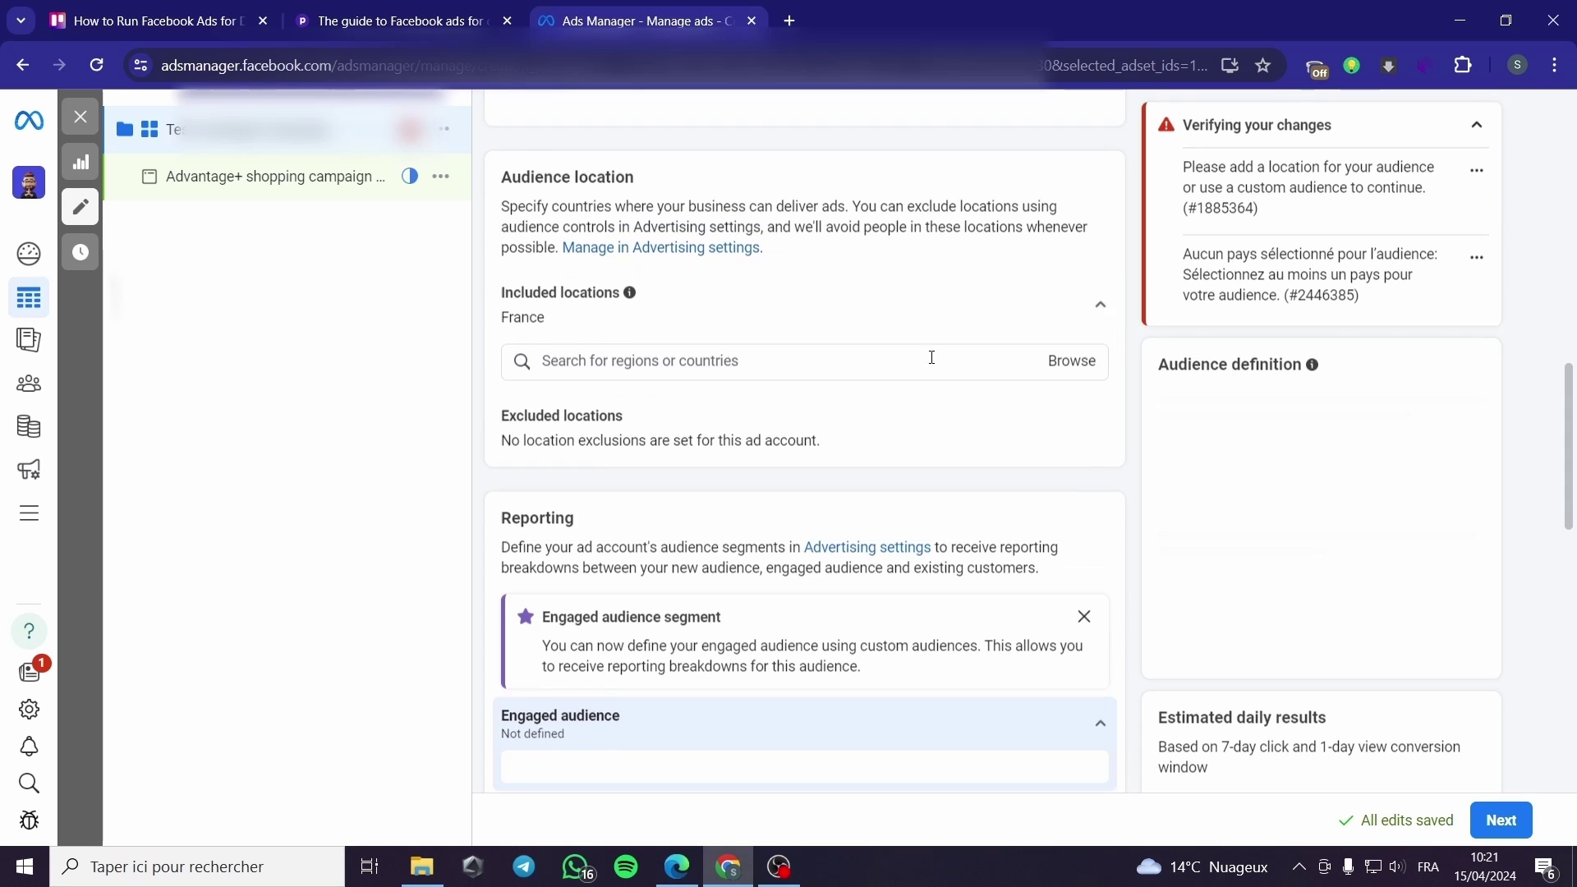
pyautogui.scroll(-2, 899, 370)
pyautogui.scroll(-1, 892, 373)
pyautogui.scroll(2, 863, 378)
pyautogui.scroll(3, 790, 388)
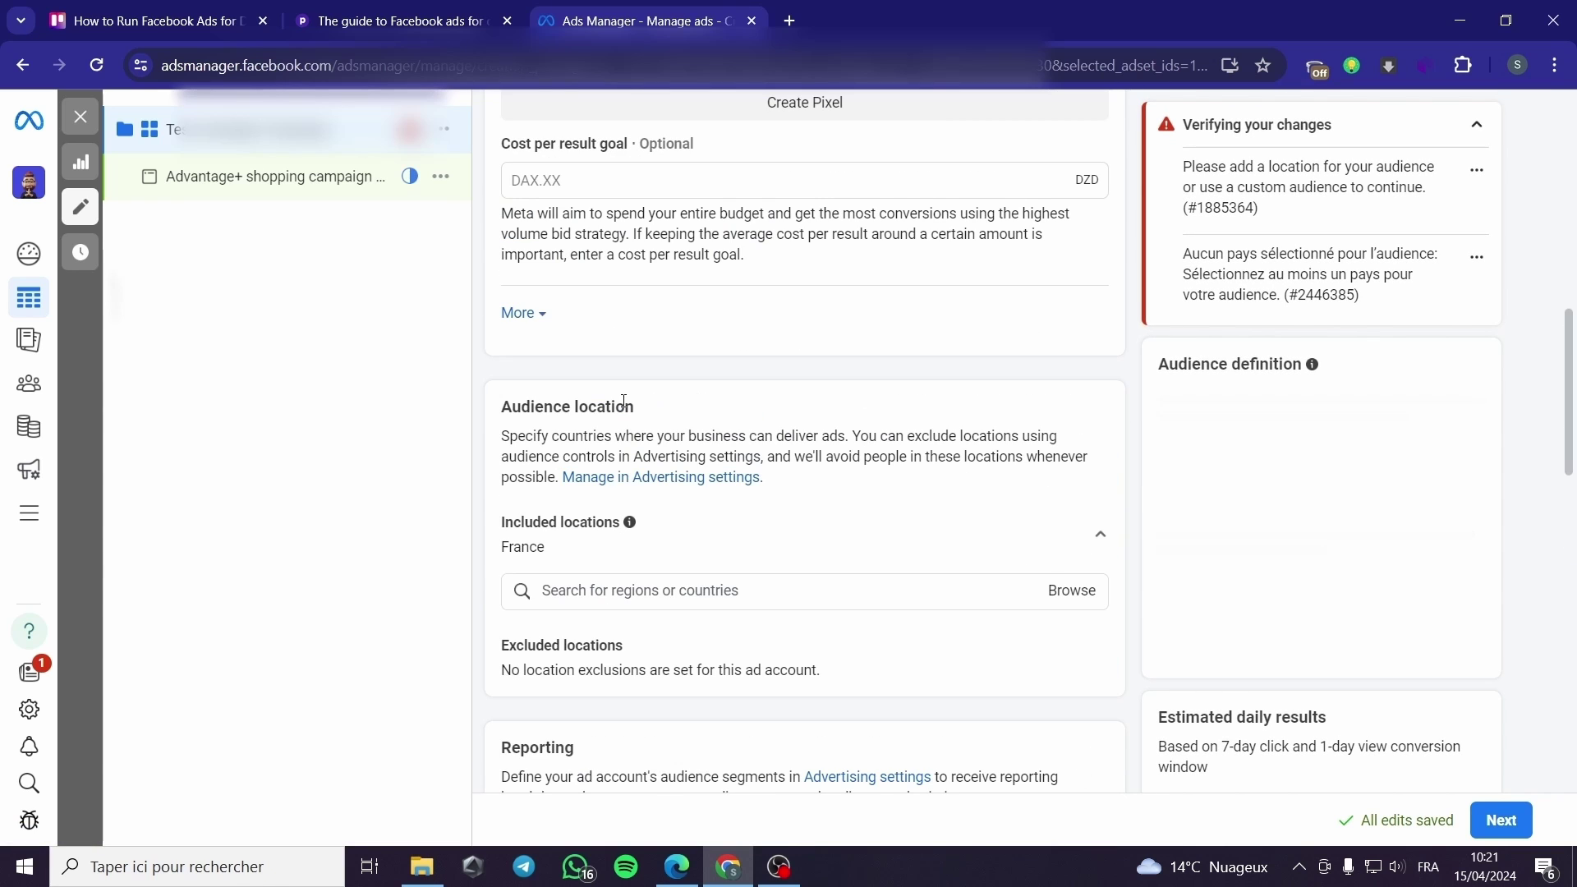
# Search 'fra' and add France, giving an estimated audience of 40.7–47.9 million.
pyautogui.click(667, 590)
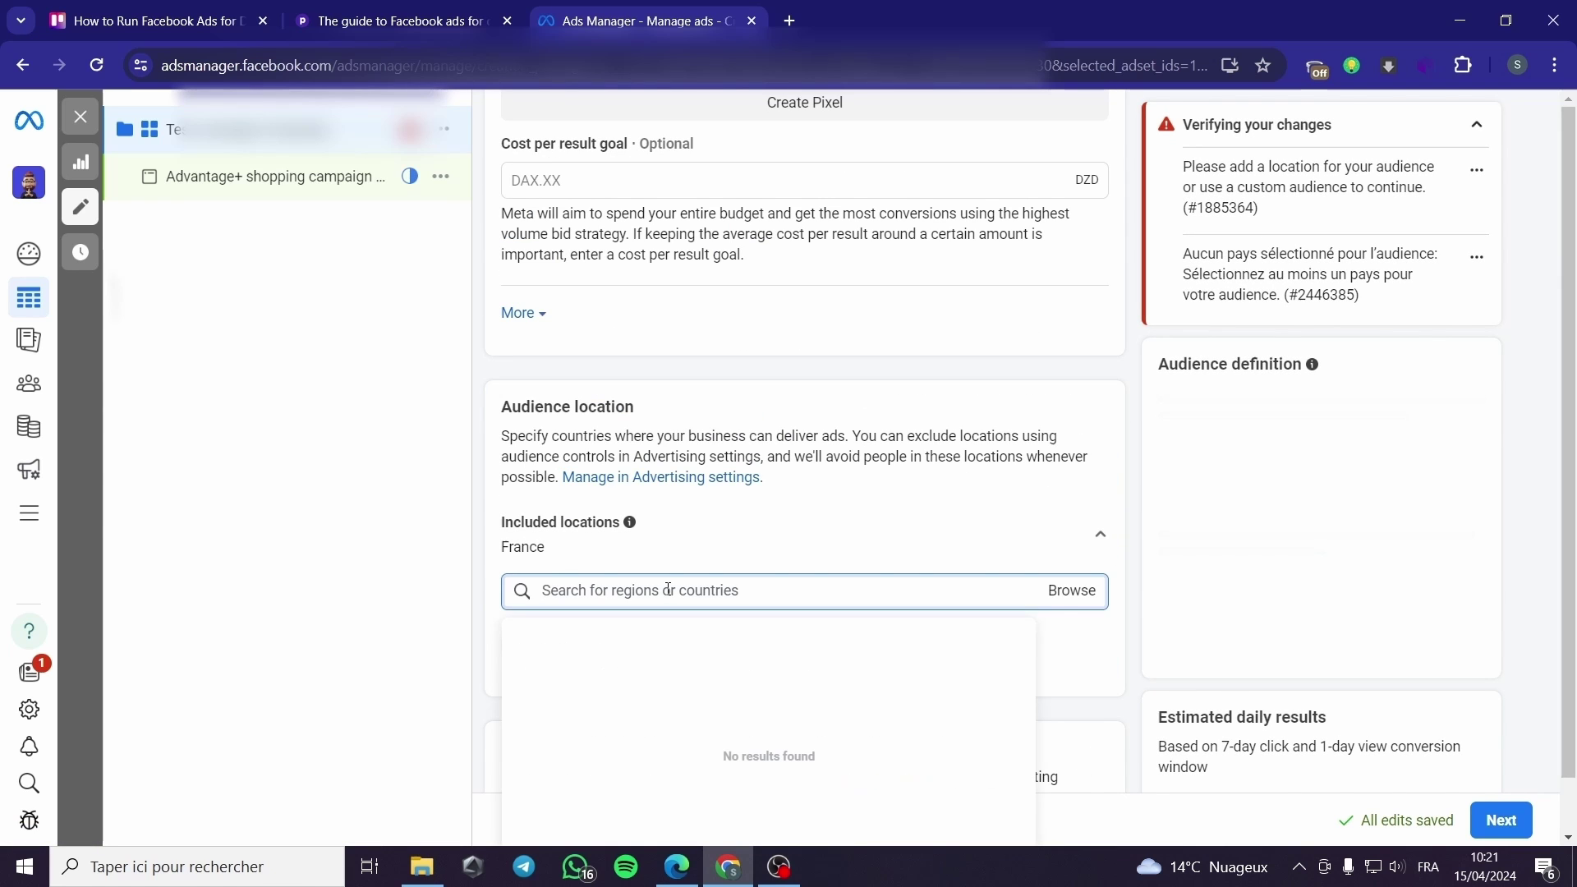
pyautogui.write('p')
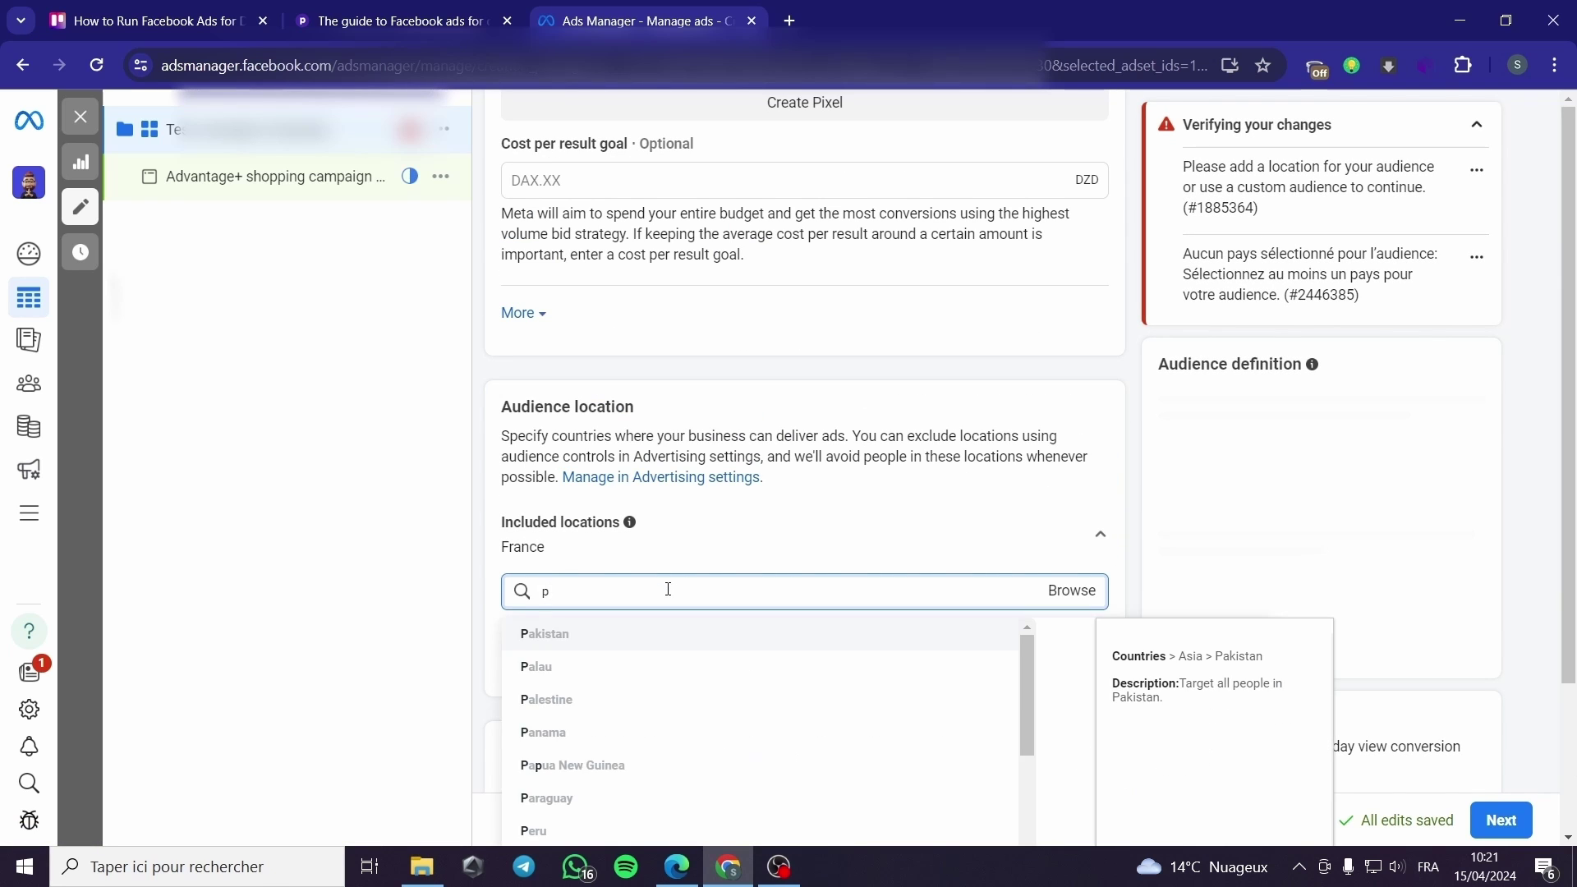
pyautogui.write('a')
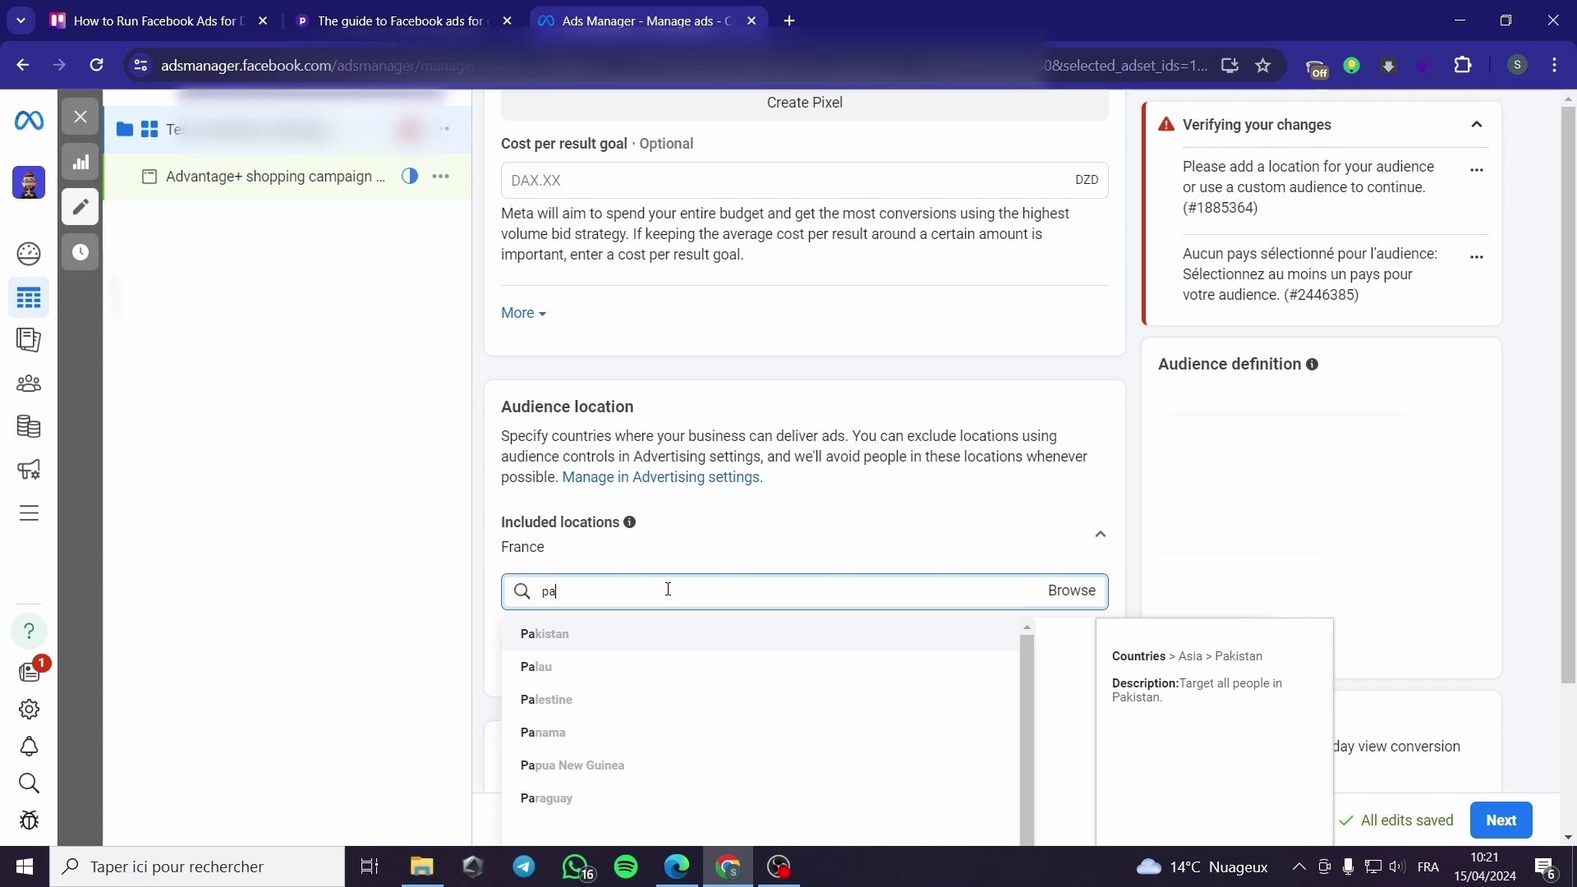
pyautogui.press('BackSpace')
pyautogui.press('BackSpace')
pyautogui.write('fra')
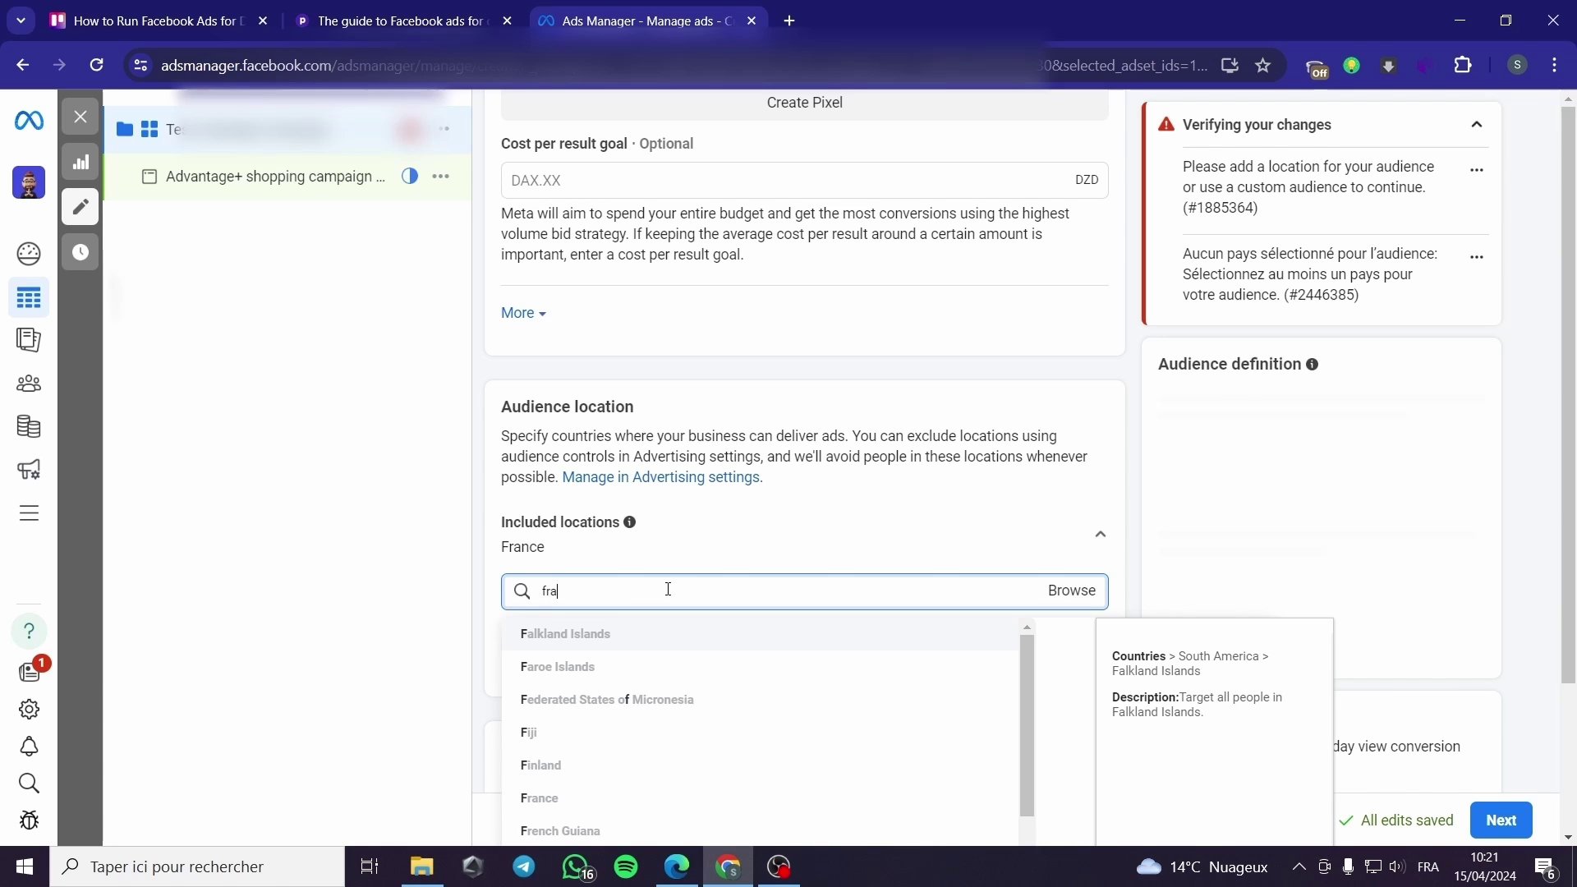
pyautogui.press('Return')
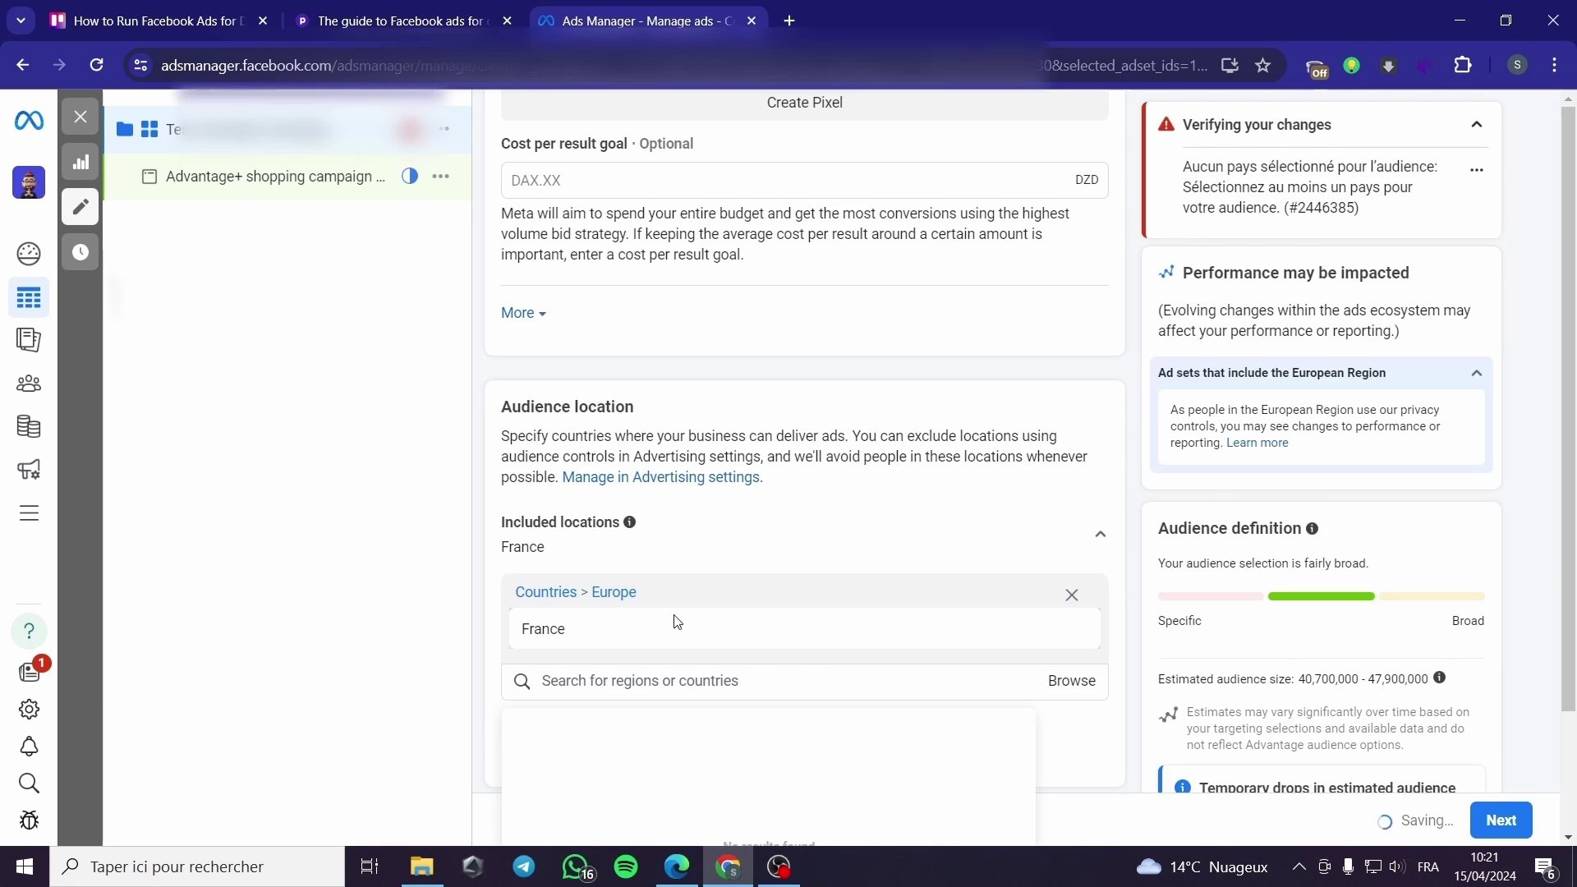
pyautogui.scroll(-1, 702, 622)
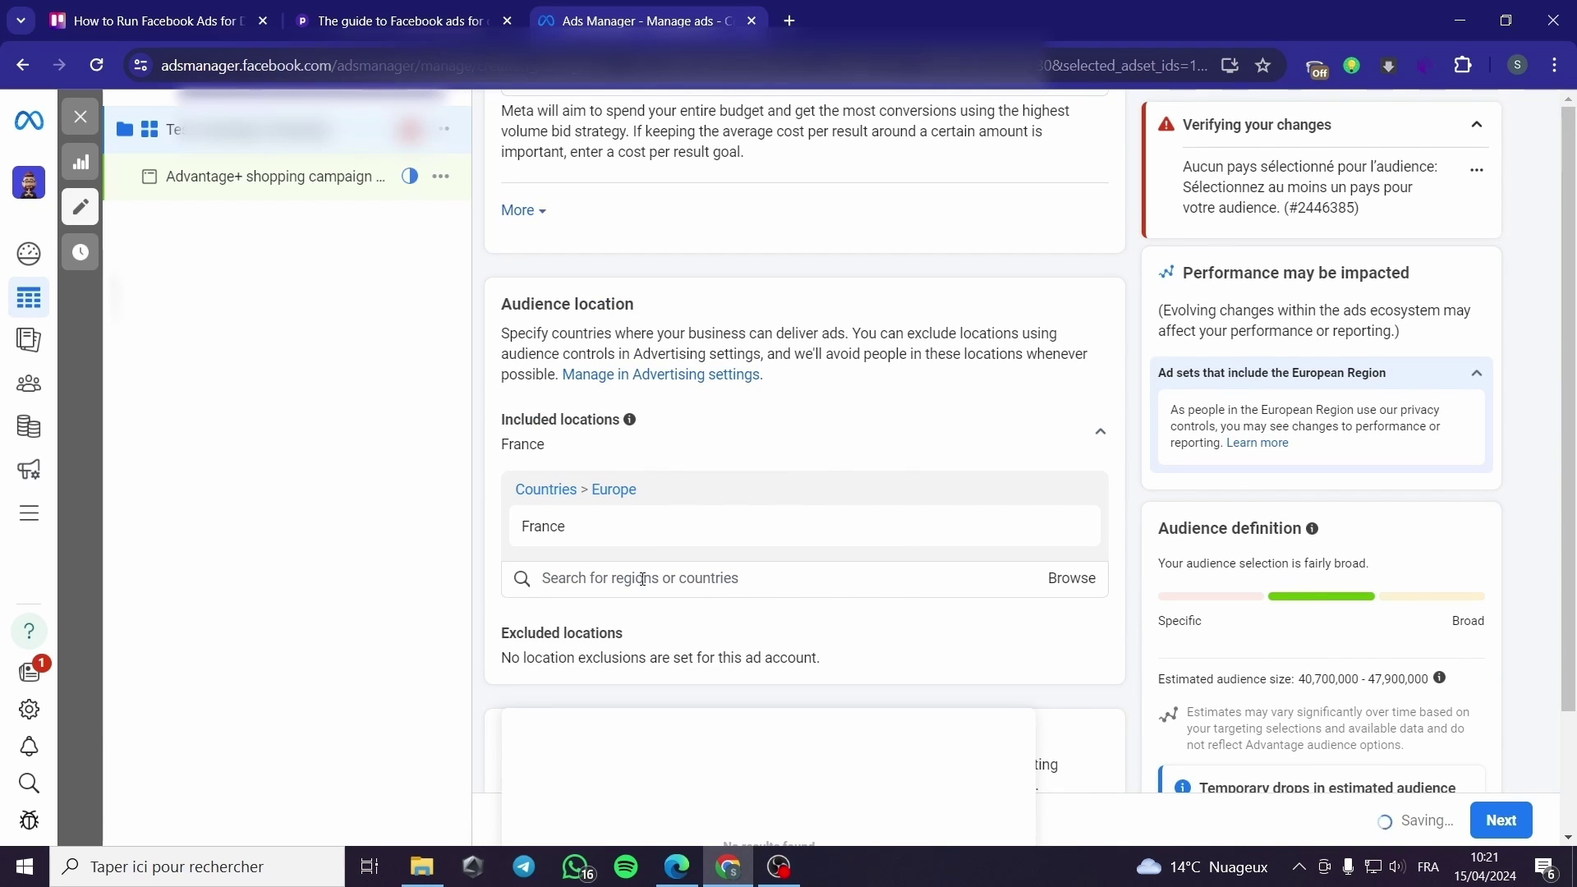
pyautogui.click(642, 577)
pyautogui.click(1071, 578)
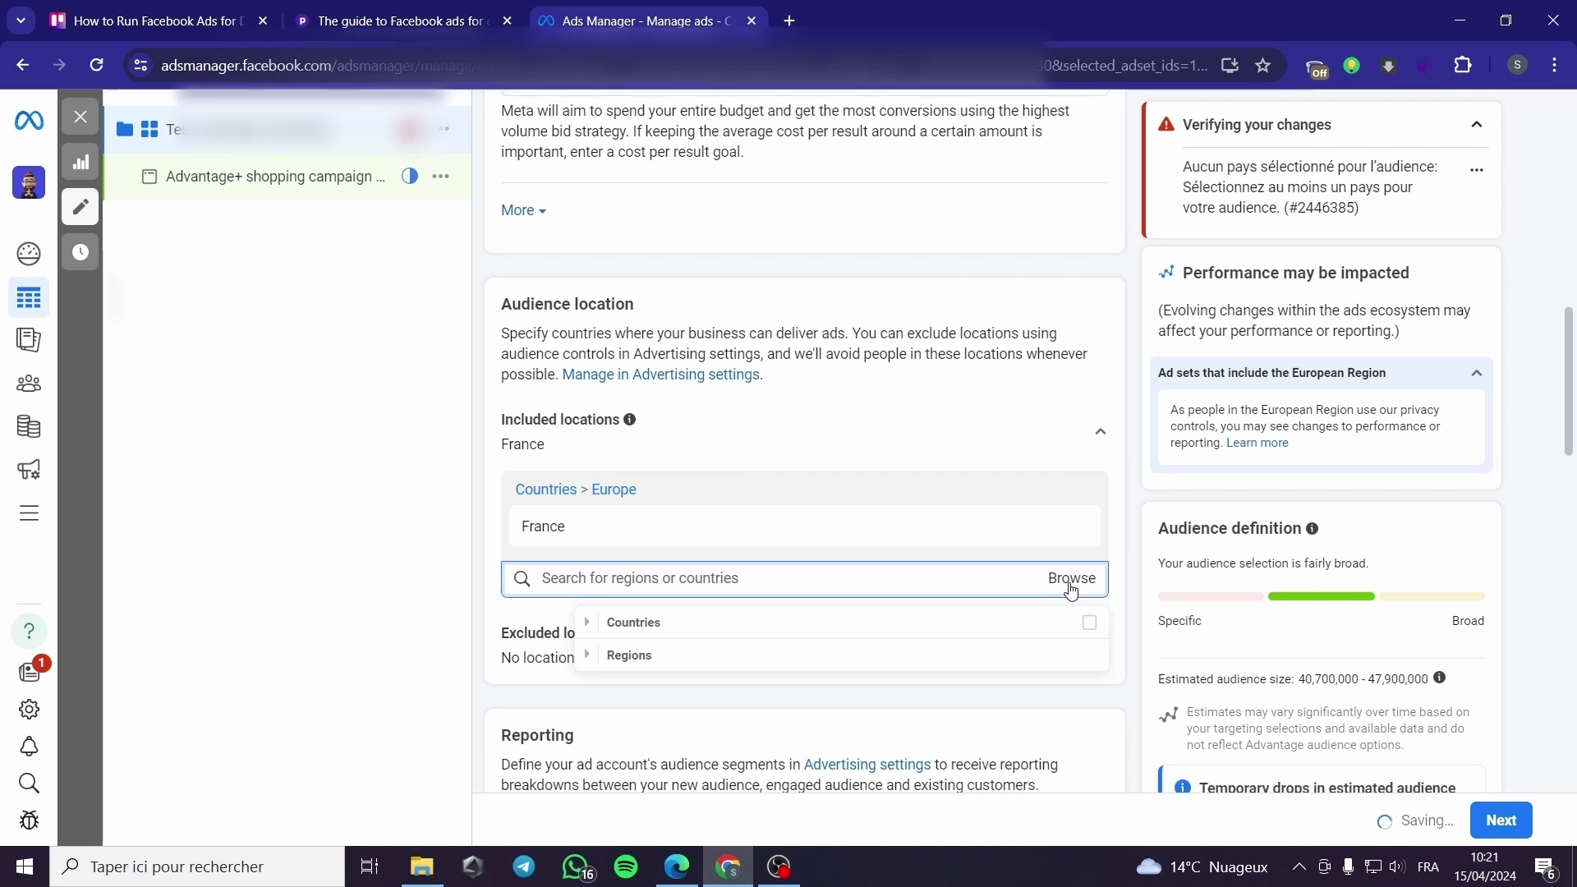
# Close the locations list, collapse Engaged audience, and keep the DA2,200 daily budget.
pyautogui.click(1070, 579)
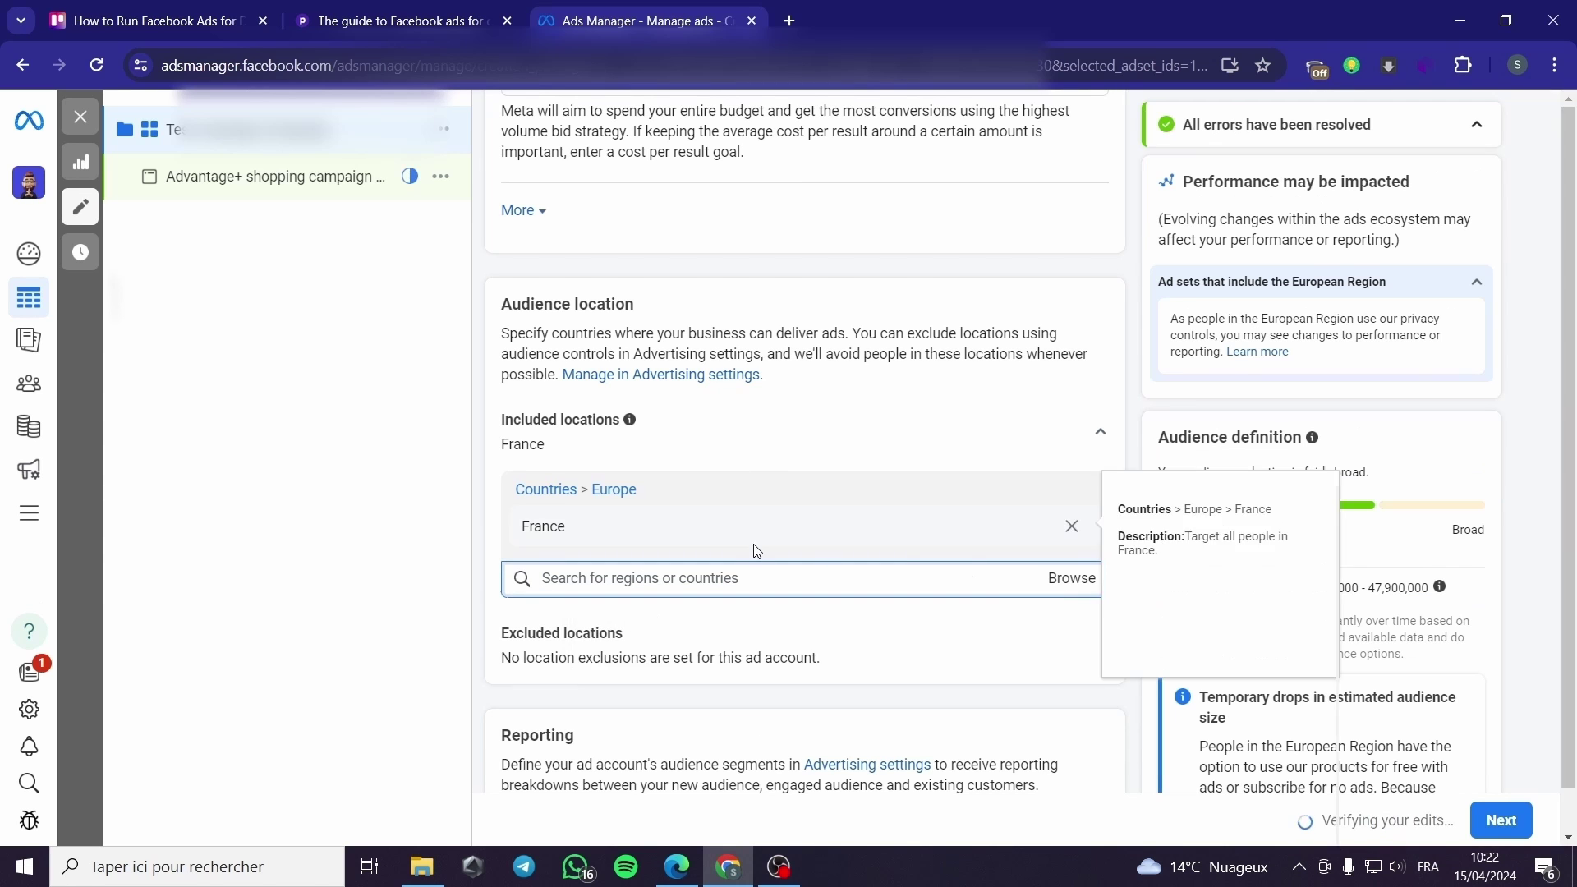
pyautogui.scroll(-2, 747, 545)
pyautogui.scroll(-1, 747, 549)
pyautogui.scroll(-2, 746, 549)
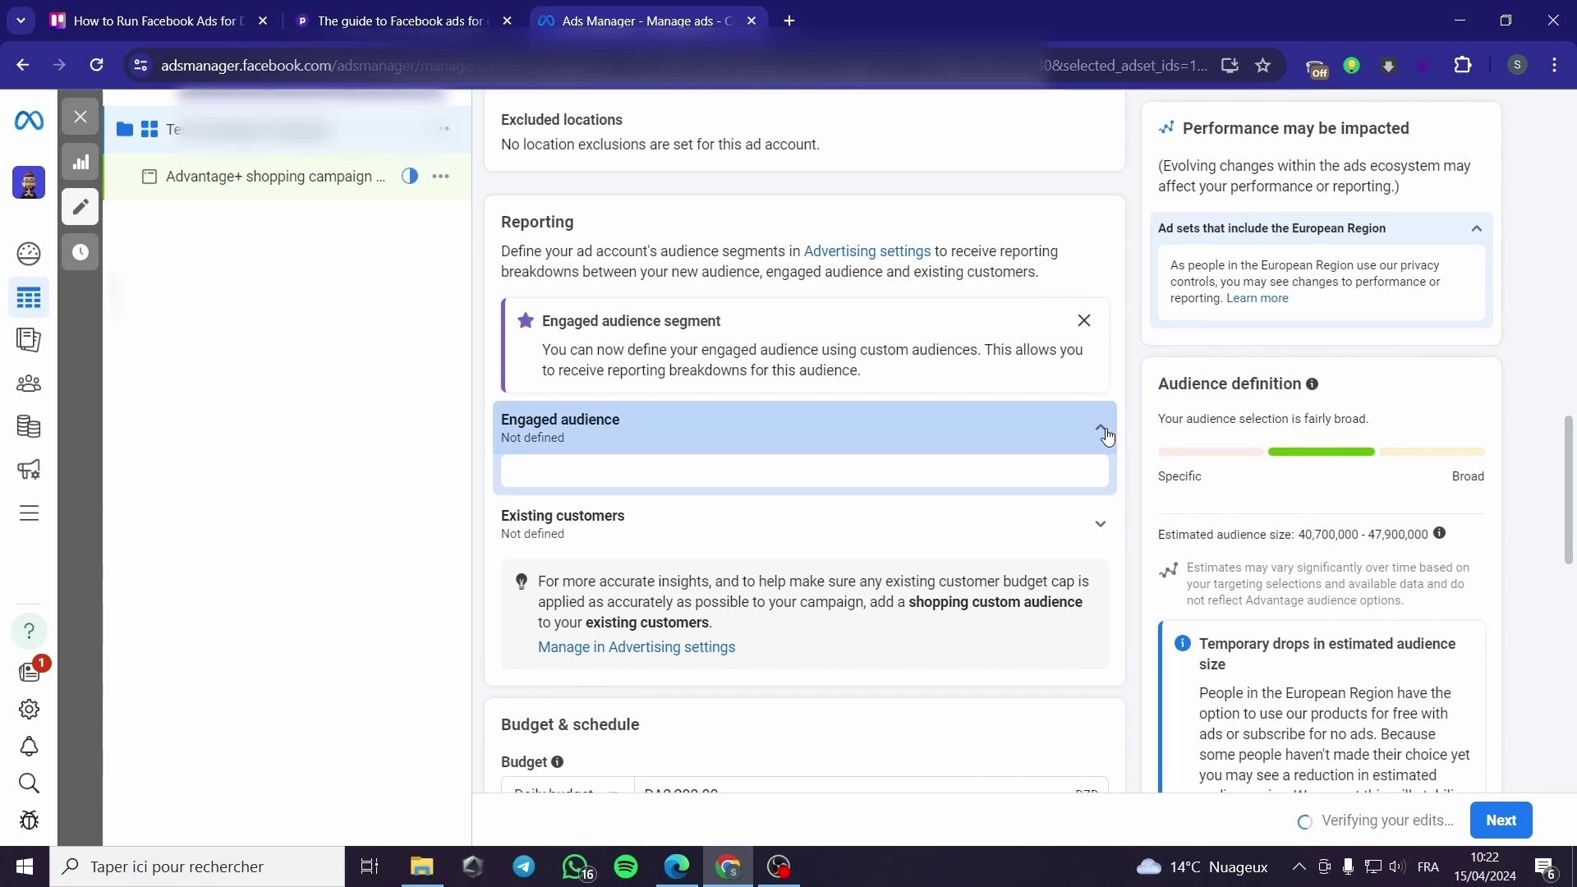
pyautogui.click(1100, 427)
pyautogui.scroll(-2, 647, 591)
pyautogui.click(616, 551)
pyautogui.scroll(-1, 678, 581)
pyautogui.scroll(-3, 679, 580)
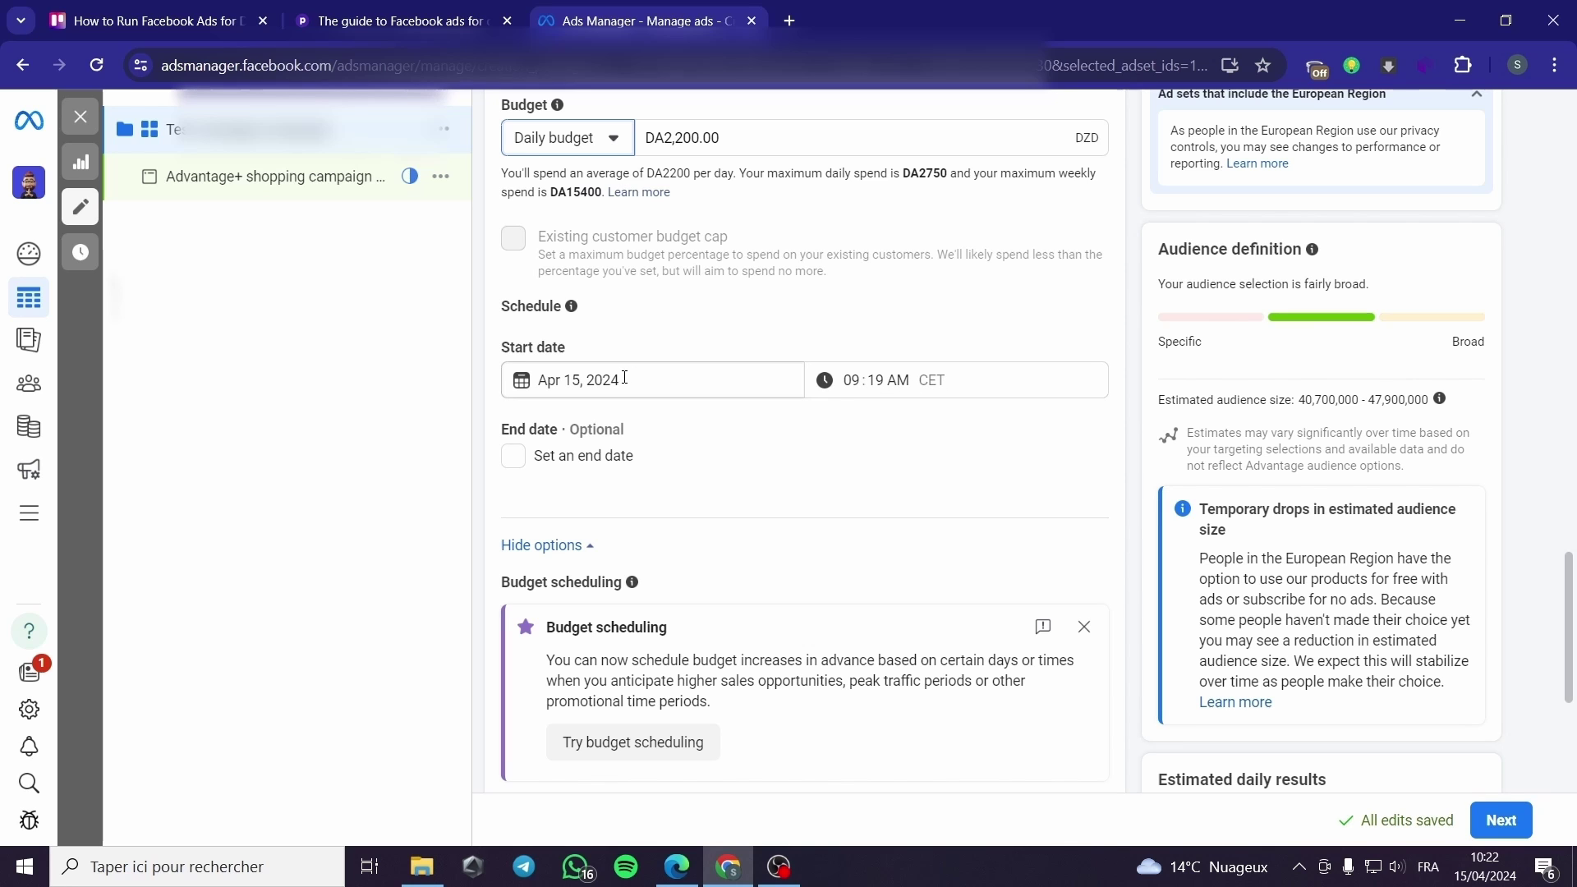
# Change the ad set start time to 6:00 PM on Apr 15, 2024.
pyautogui.click(851, 379)
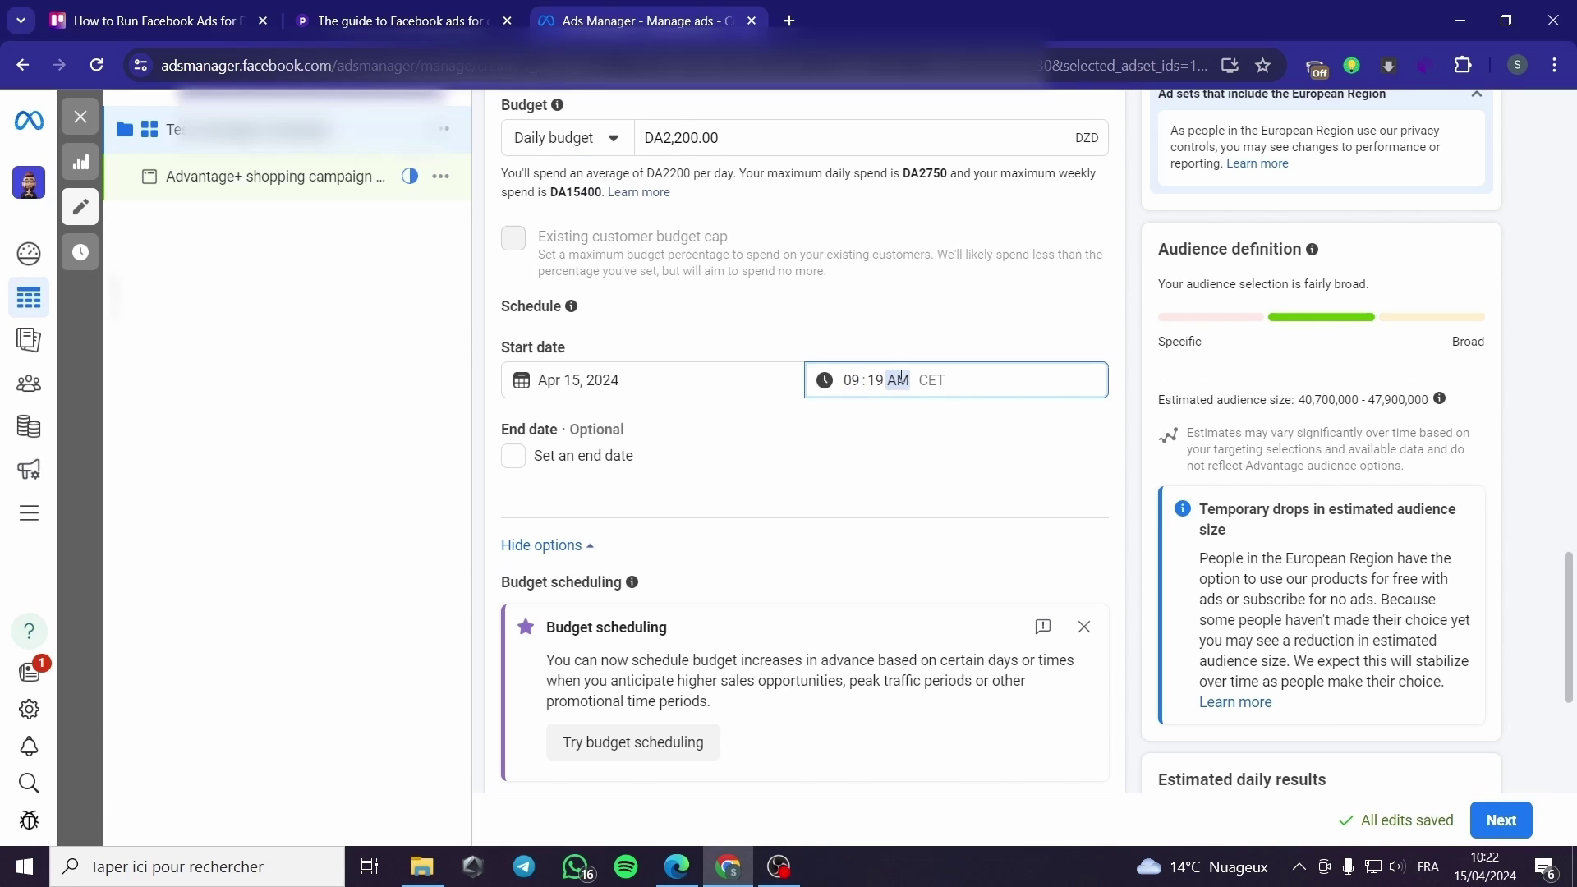
pyautogui.press('p')
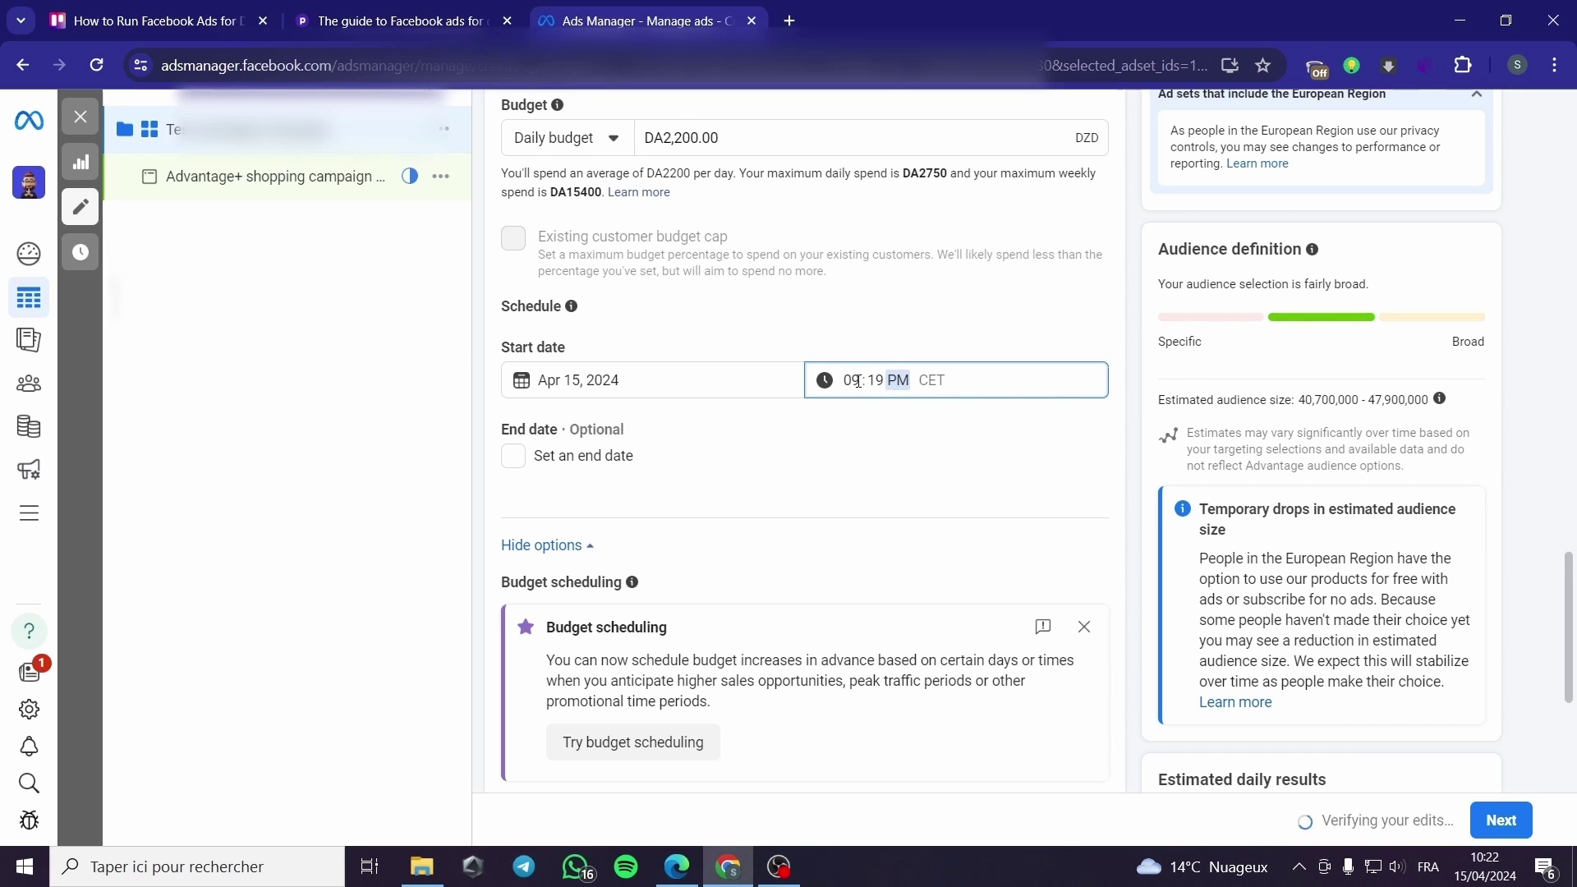
pyautogui.click(858, 382)
pyautogui.write('6')
pyautogui.click(895, 430)
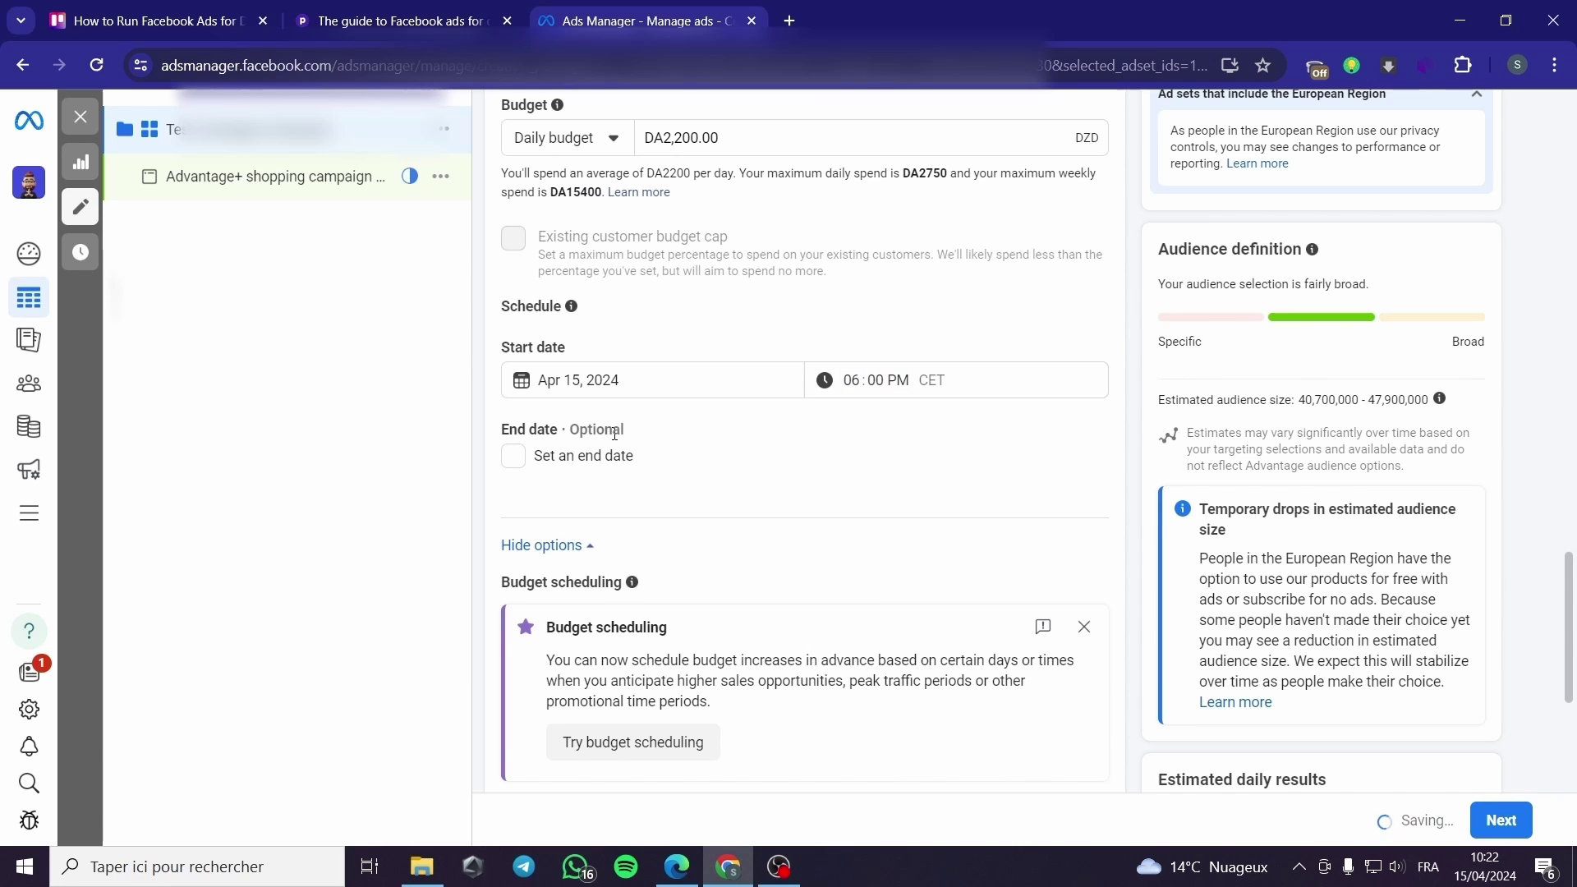
# Add an end date of Apr 16, 2024 at 6:00 PM, dismiss the budget scheduling card, and continue.
pyautogui.click(514, 458)
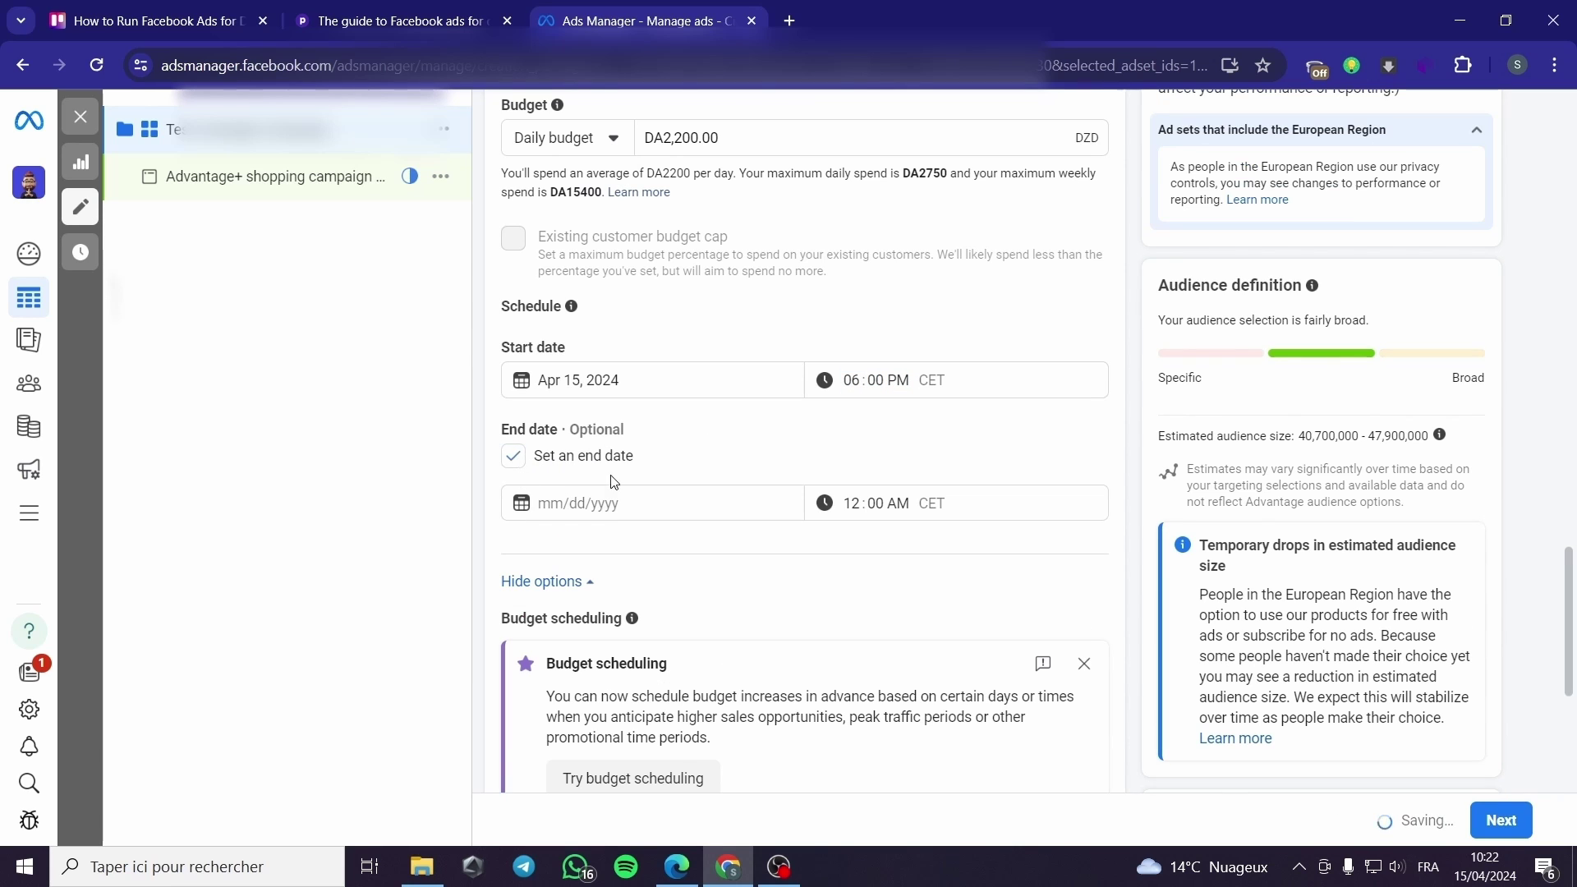
pyautogui.click(577, 501)
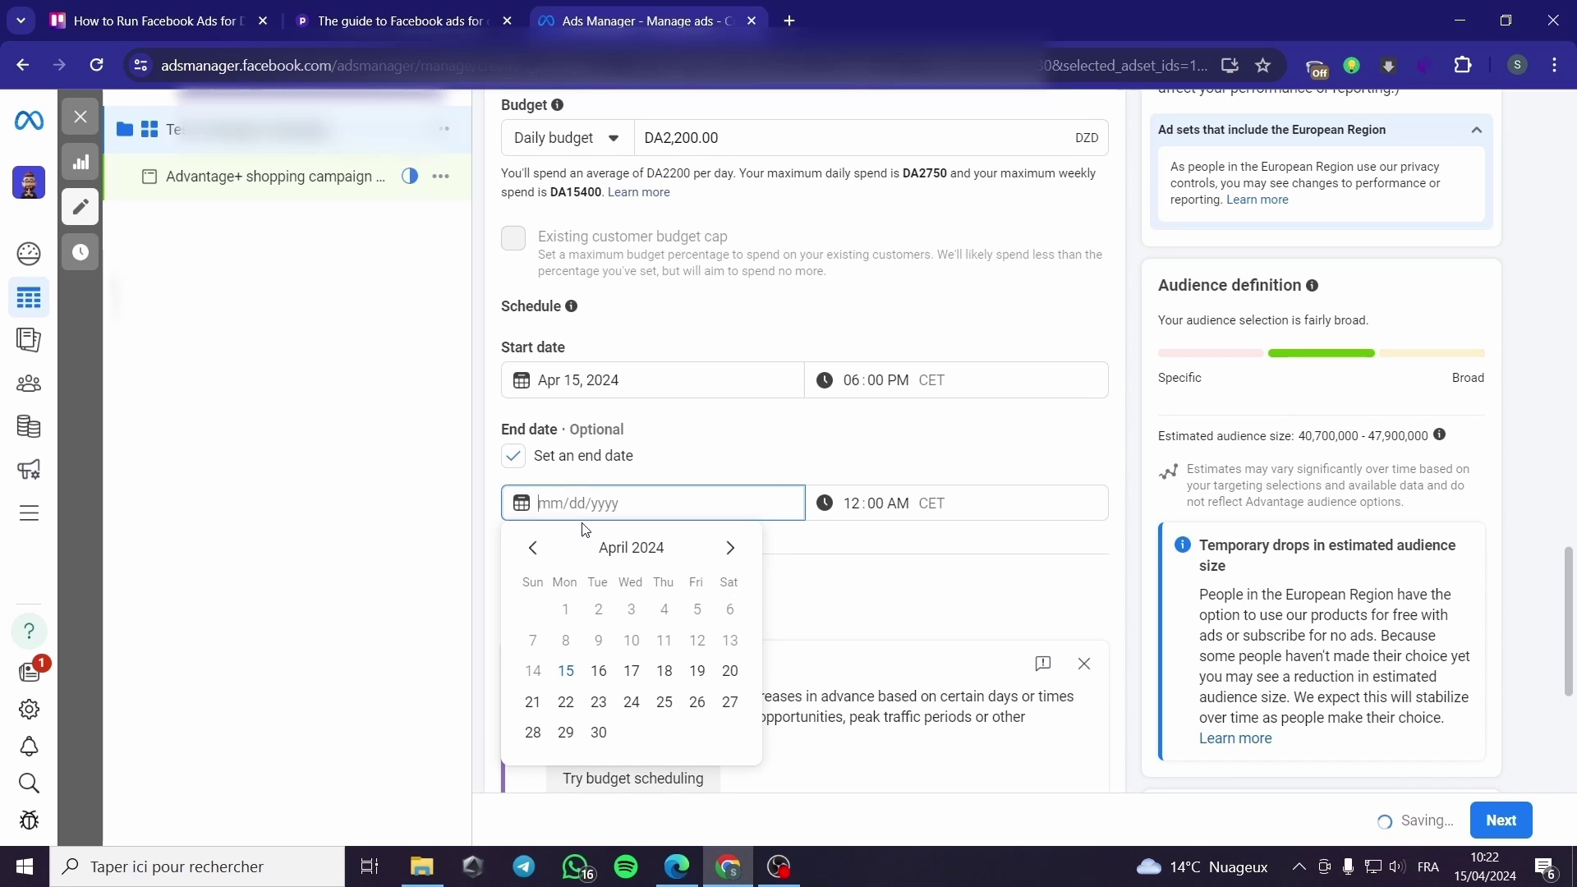
pyautogui.click(599, 672)
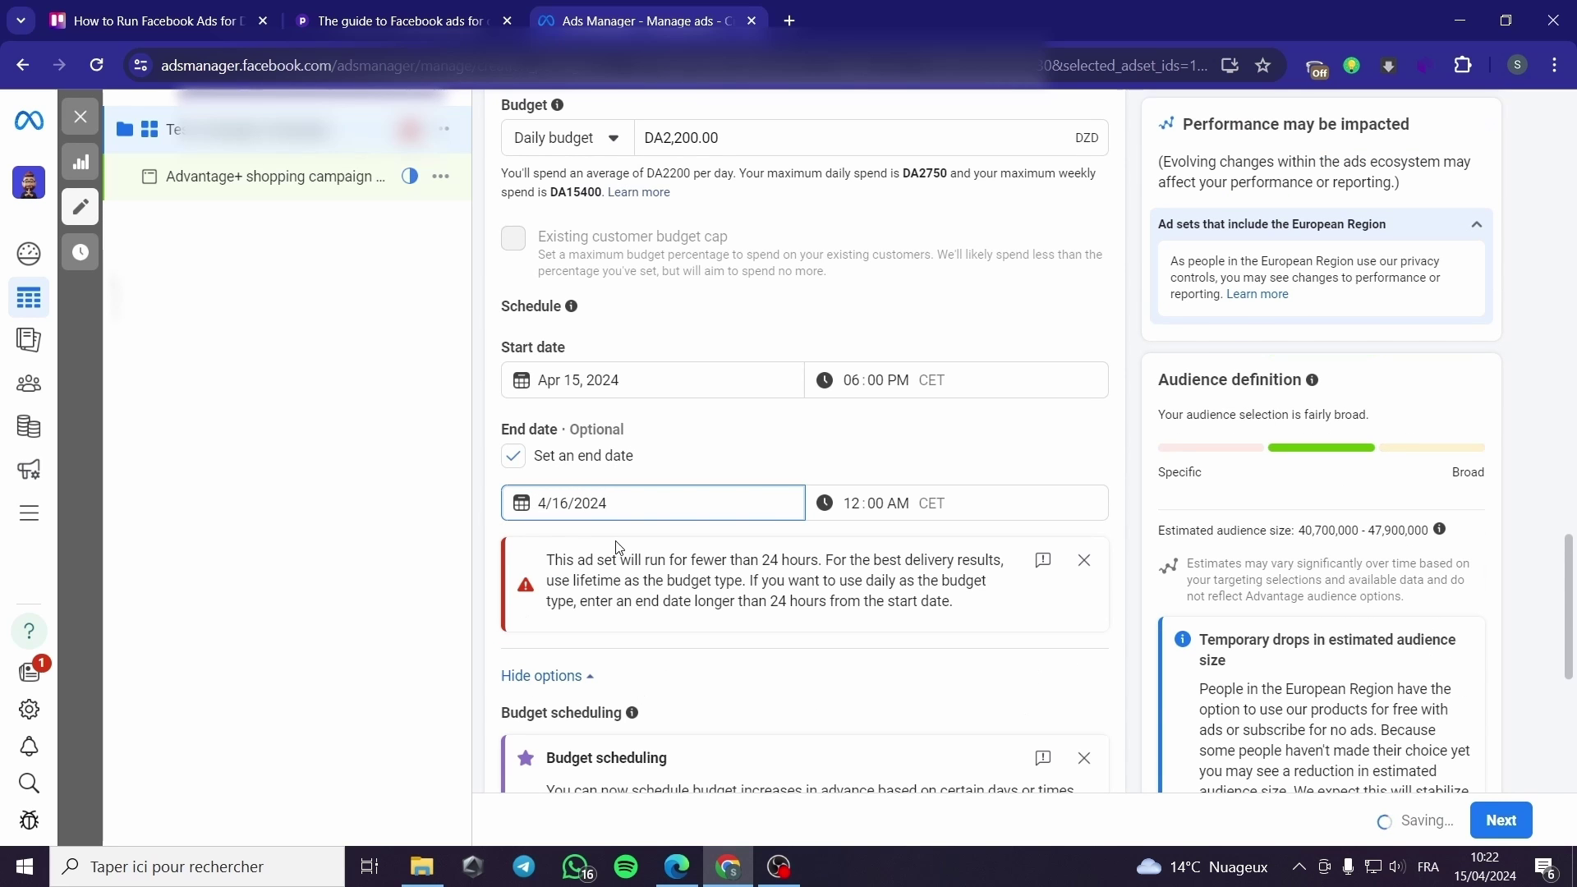
pyautogui.click(860, 504)
pyautogui.write('06')
pyautogui.click(898, 502)
pyautogui.write('p')
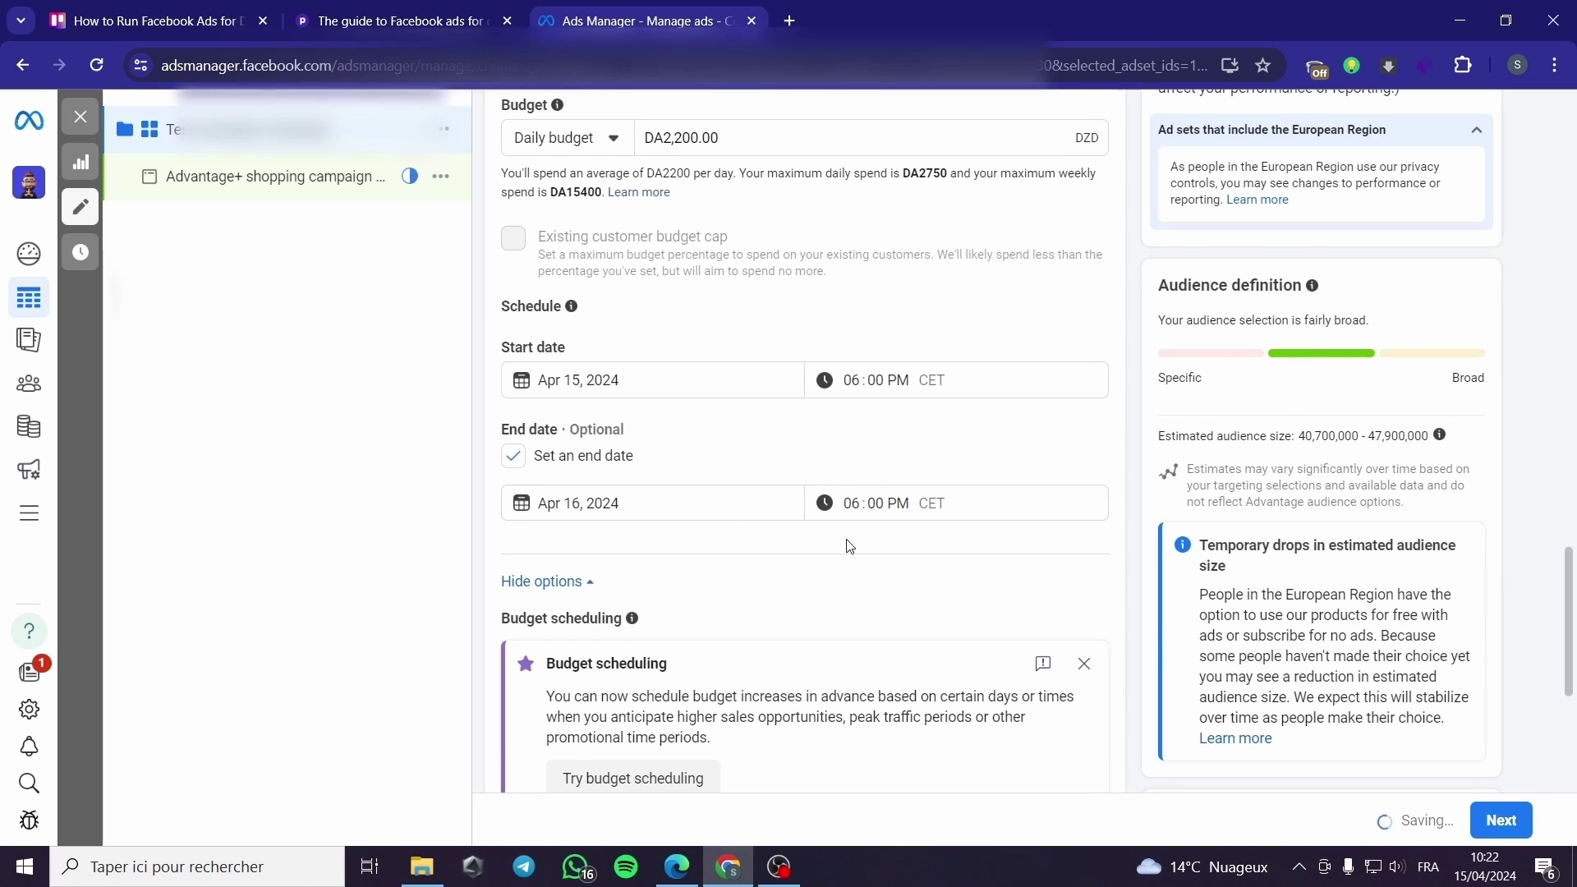
pyautogui.scroll(-1, 846, 547)
pyautogui.scroll(-2, 838, 546)
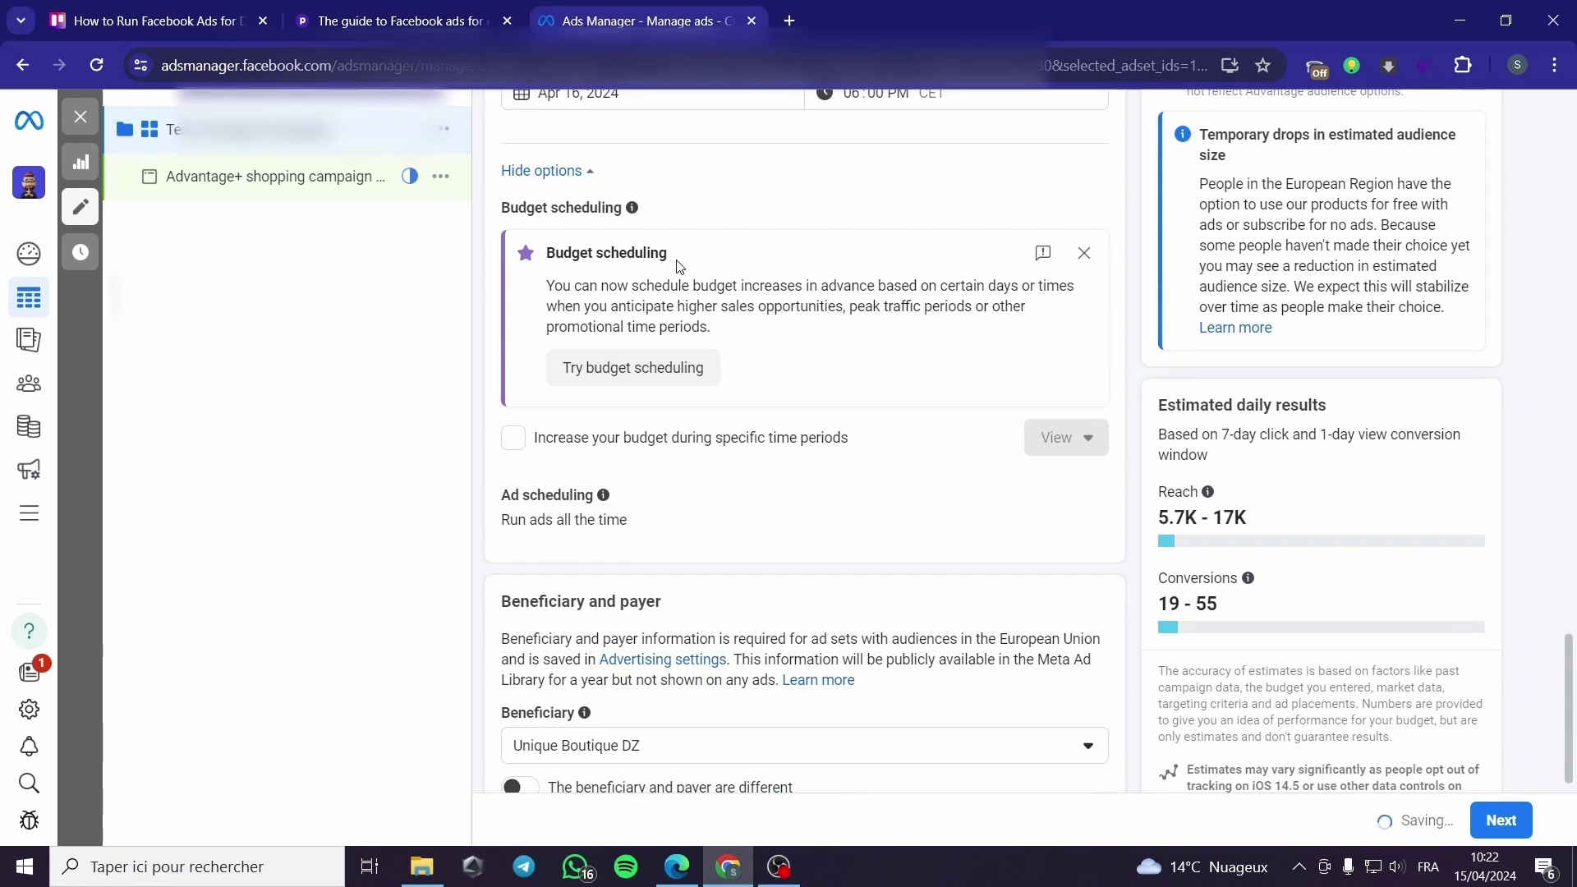
pyautogui.click(1084, 253)
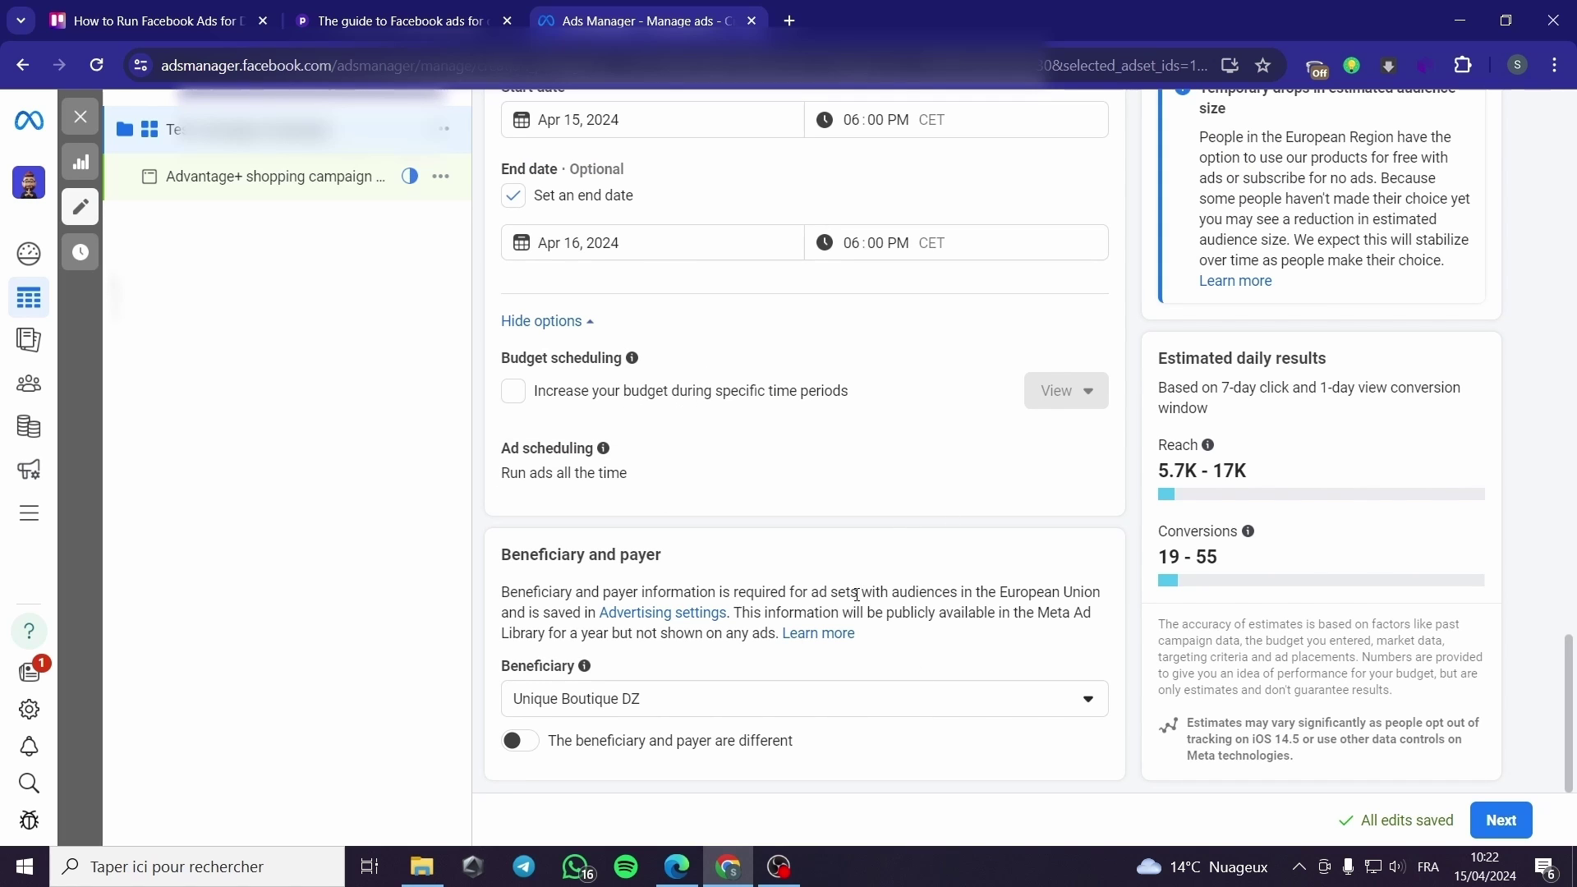
pyautogui.click(1504, 825)
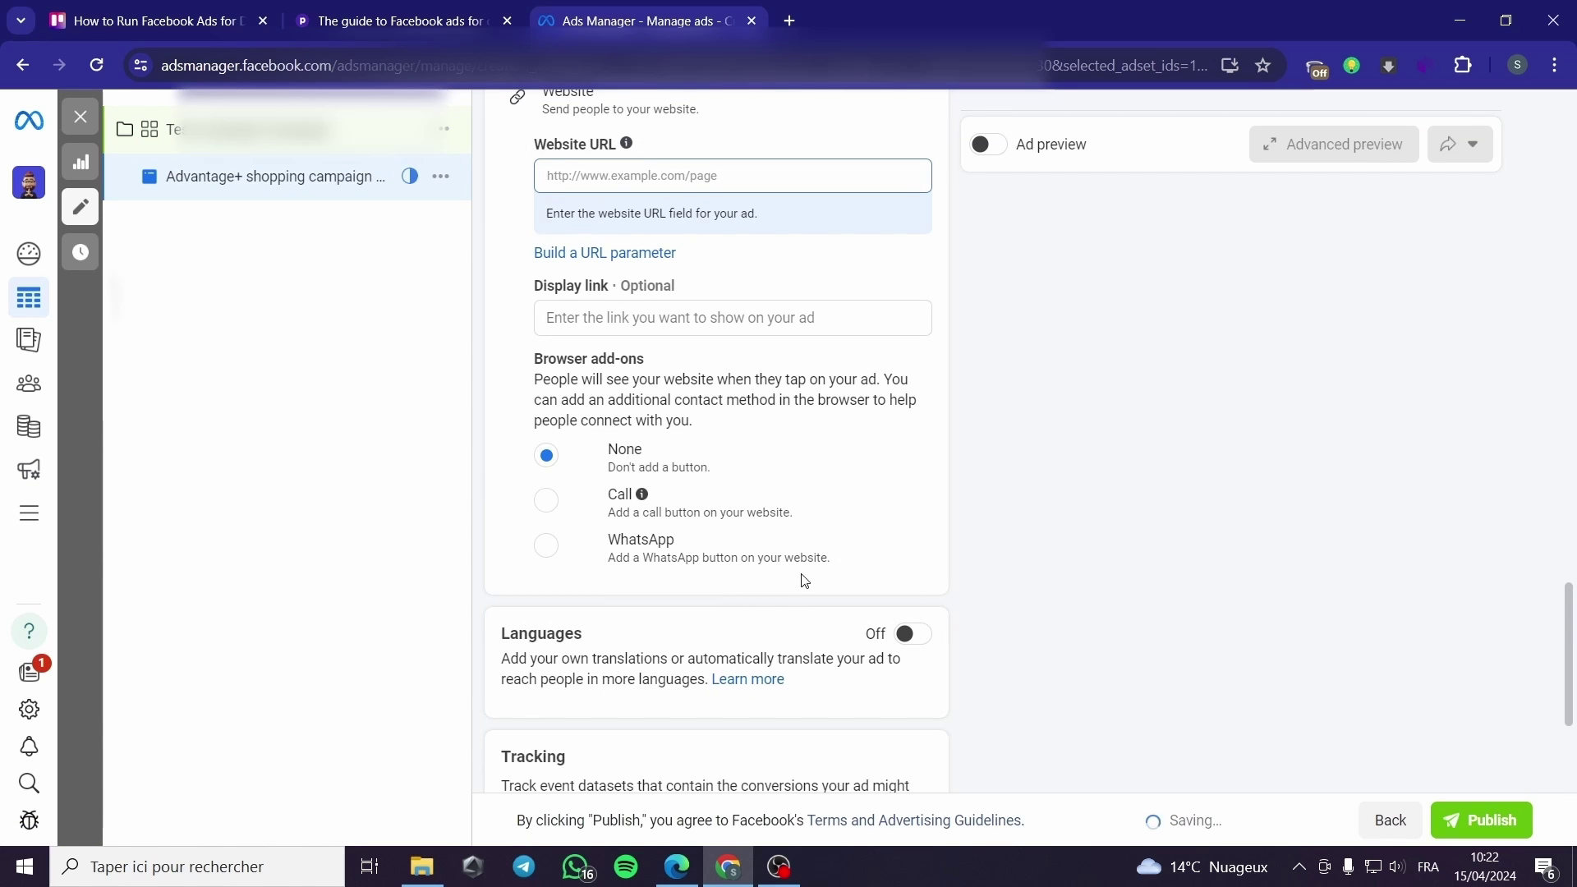
pyautogui.scroll(5, 801, 592)
pyautogui.scroll(4, 815, 634)
pyautogui.scroll(5, 815, 640)
pyautogui.scroll(4, 817, 651)
pyautogui.scroll(2, 819, 658)
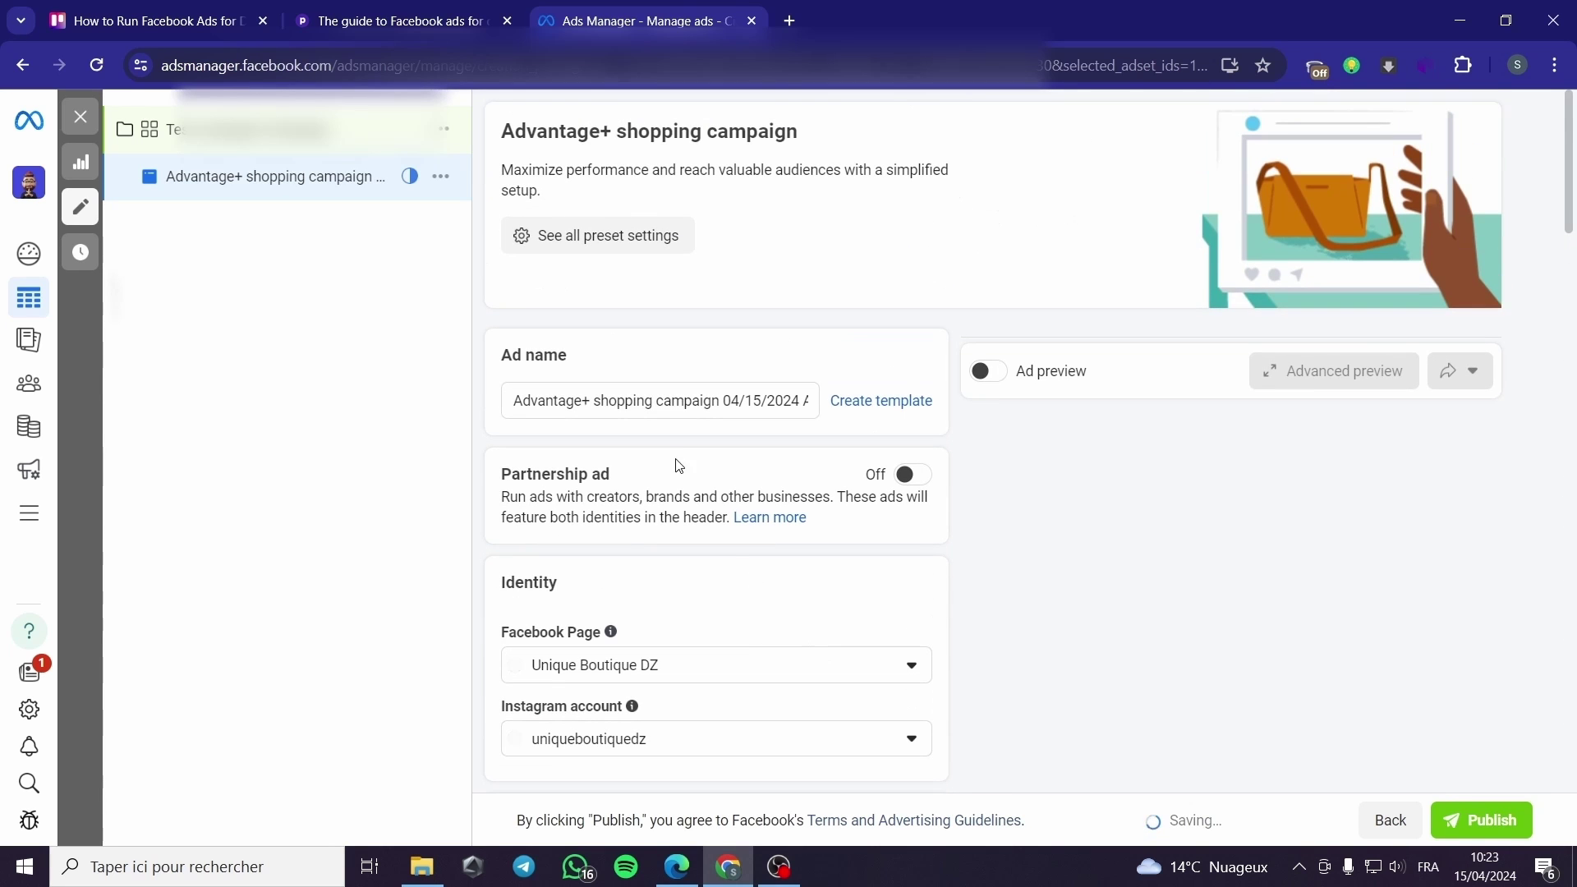
pyautogui.scroll(-2, 653, 296)
pyautogui.scroll(-1, 690, 301)
pyautogui.scroll(3, 690, 302)
pyautogui.scroll(-3, 743, 511)
pyautogui.scroll(-1, 747, 514)
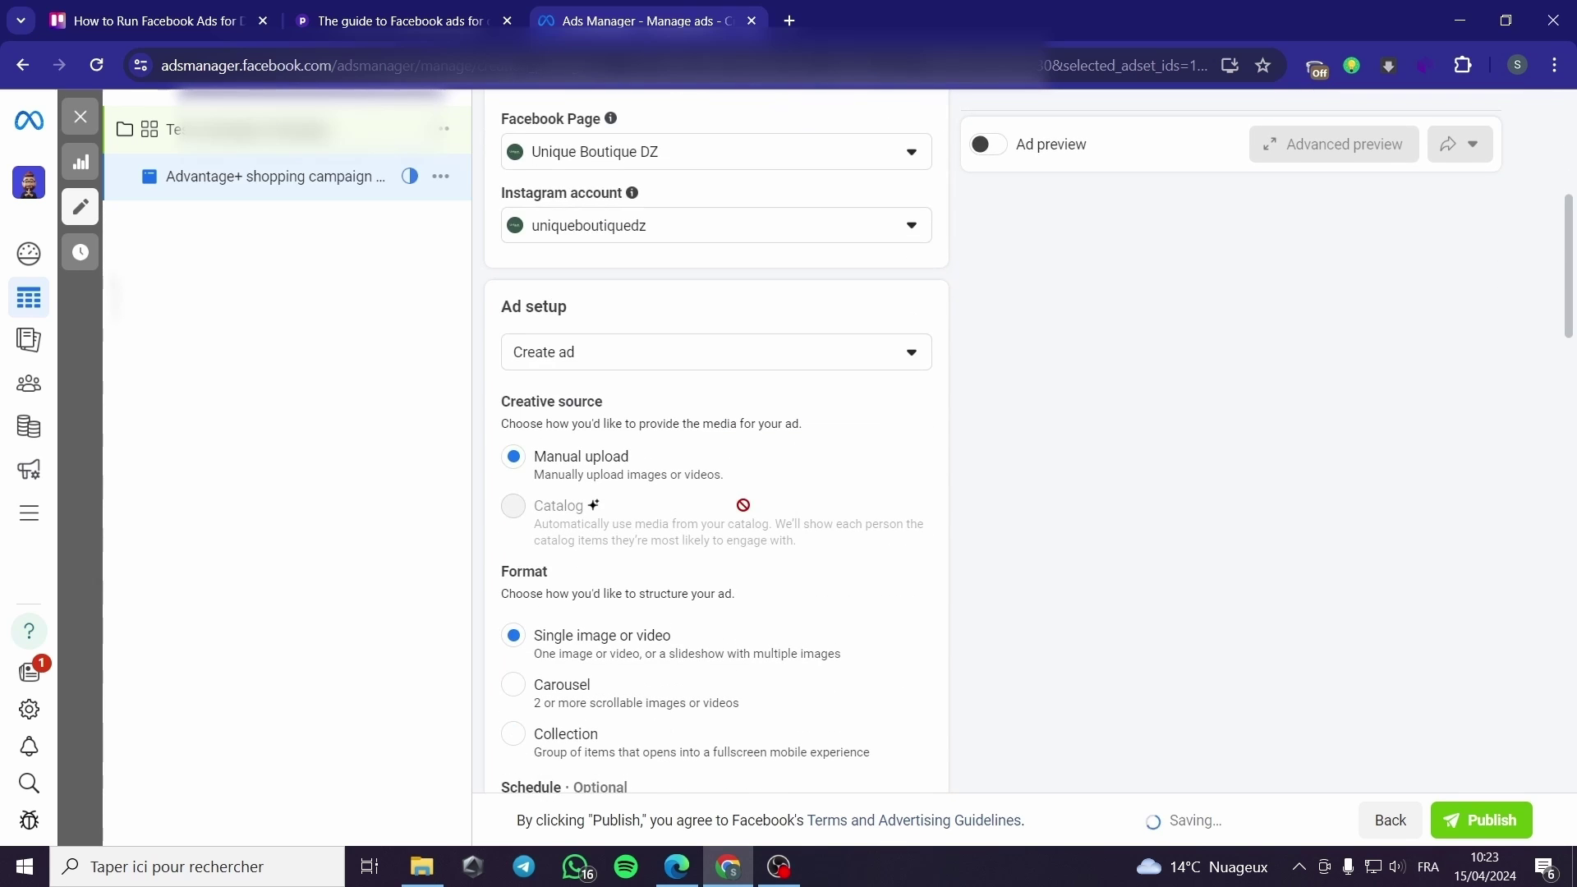
pyautogui.scroll(-1, 742, 503)
pyautogui.click(659, 256)
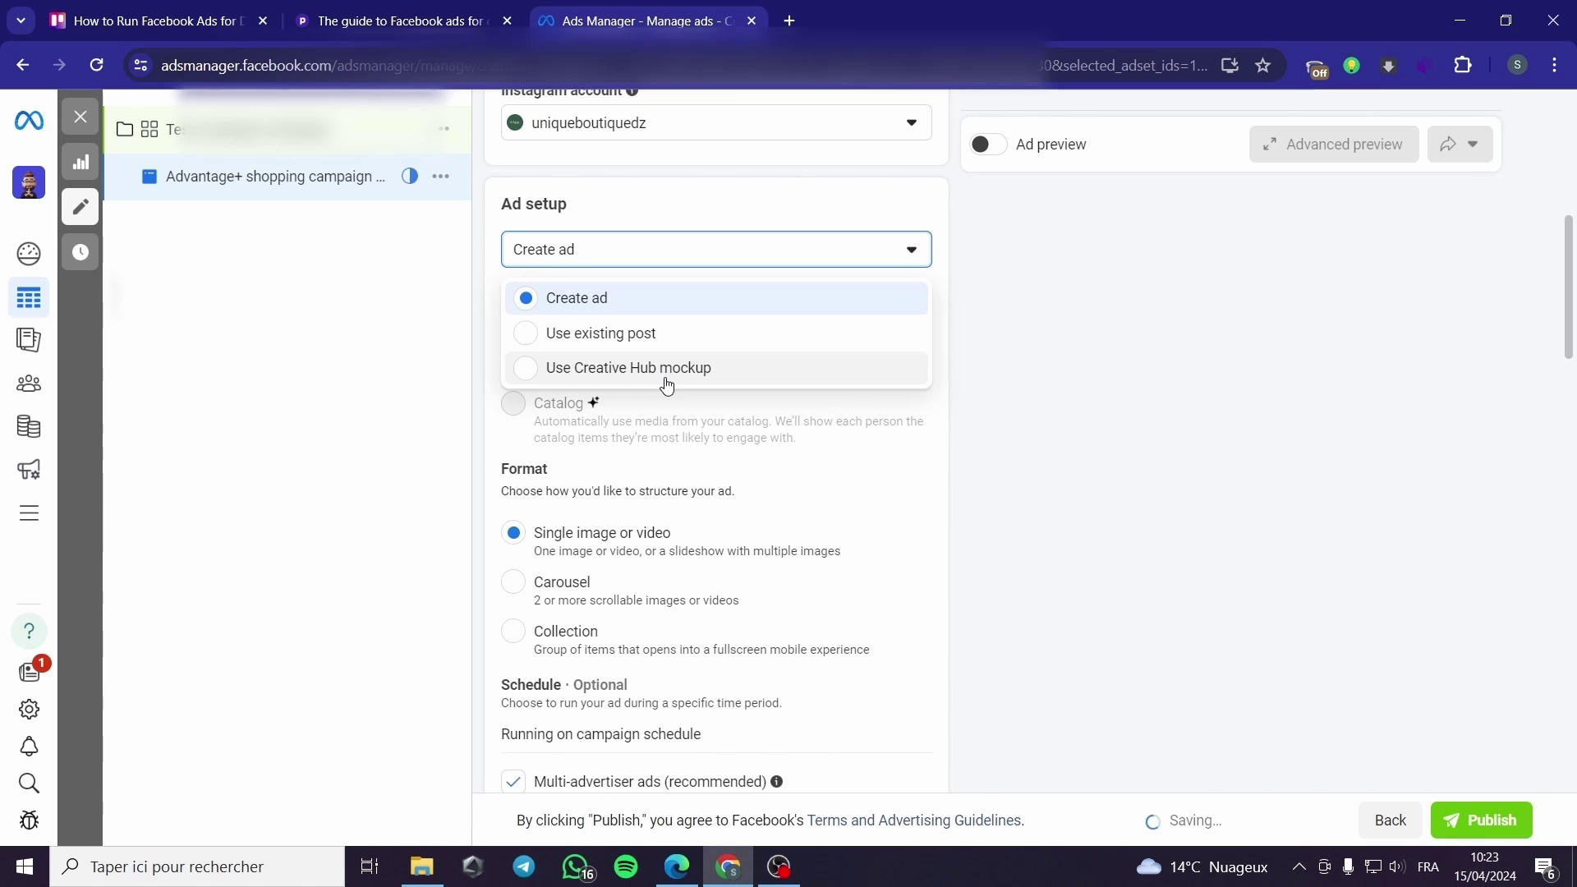
pyautogui.click(676, 253)
pyautogui.scroll(-1, 653, 274)
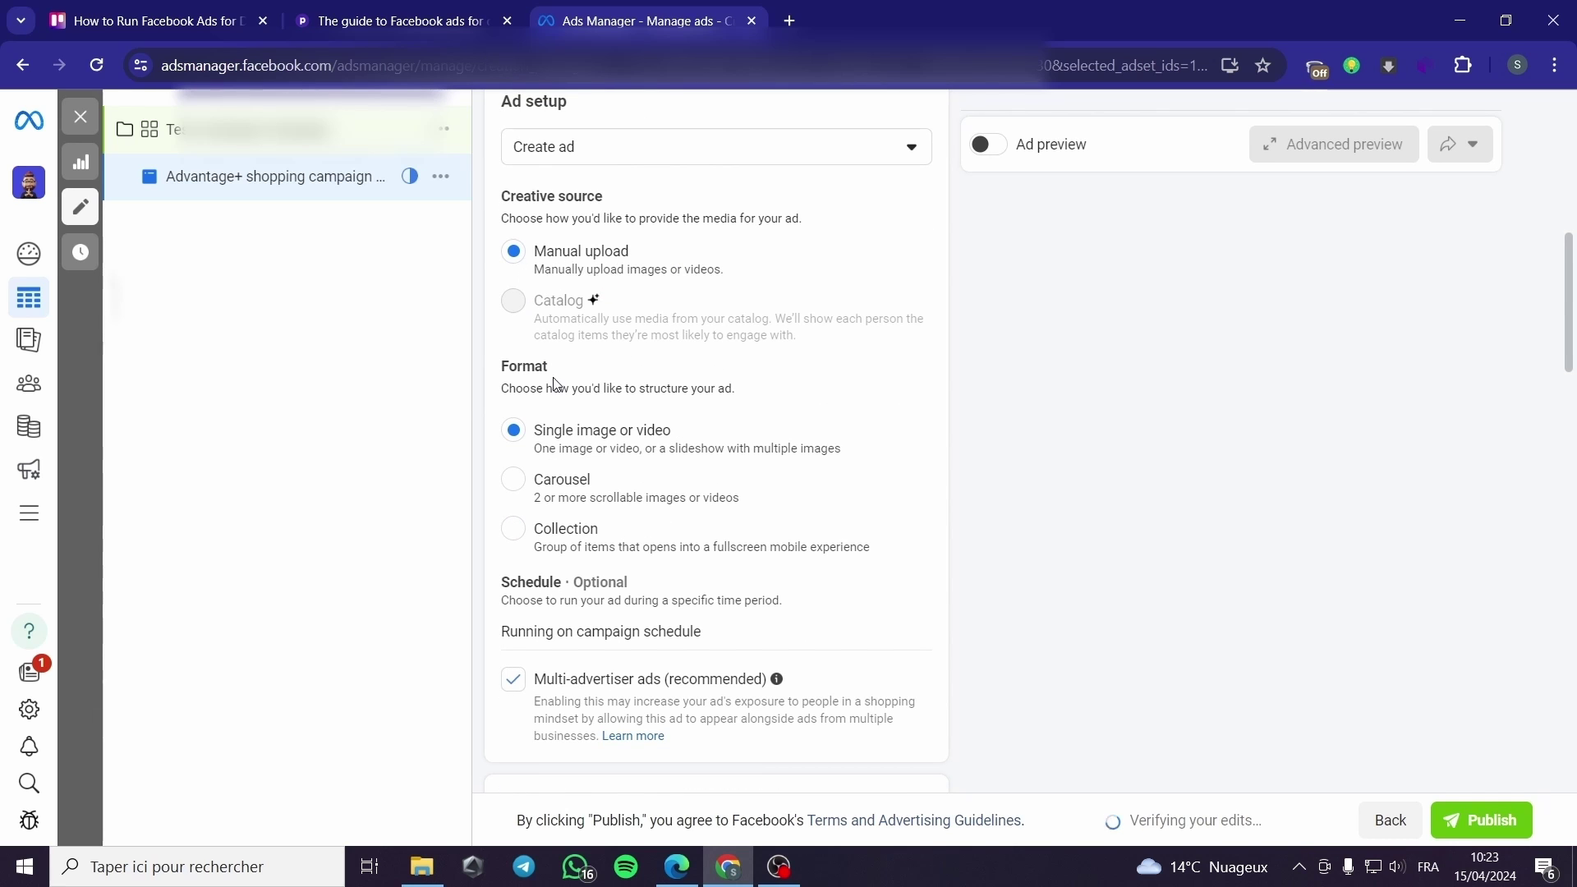
pyautogui.scroll(-1, 532, 416)
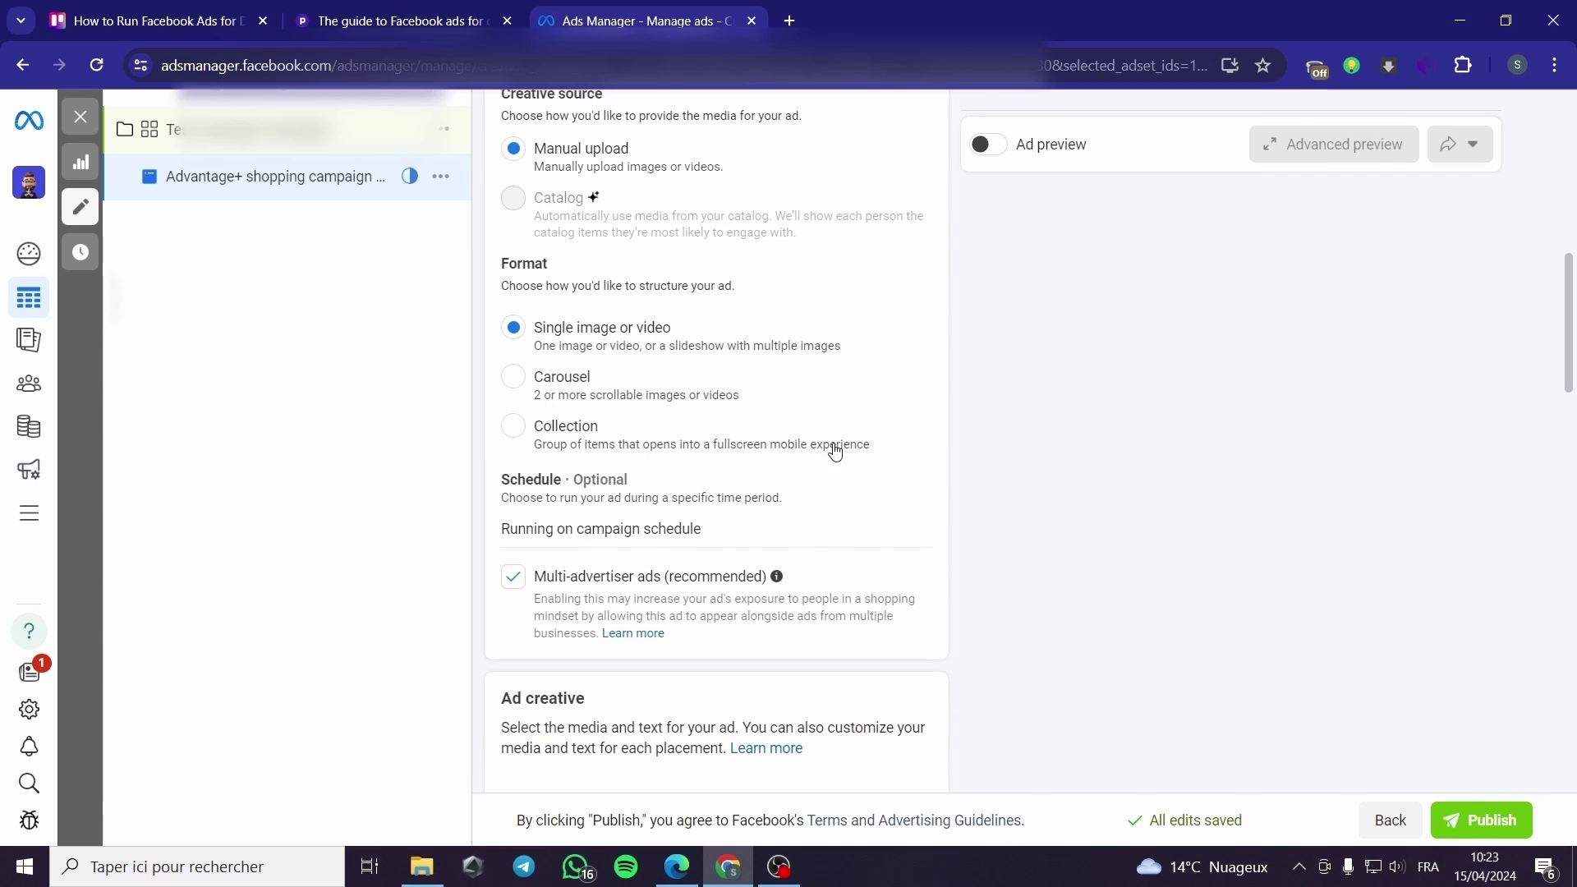
pyautogui.scroll(-1, 887, 451)
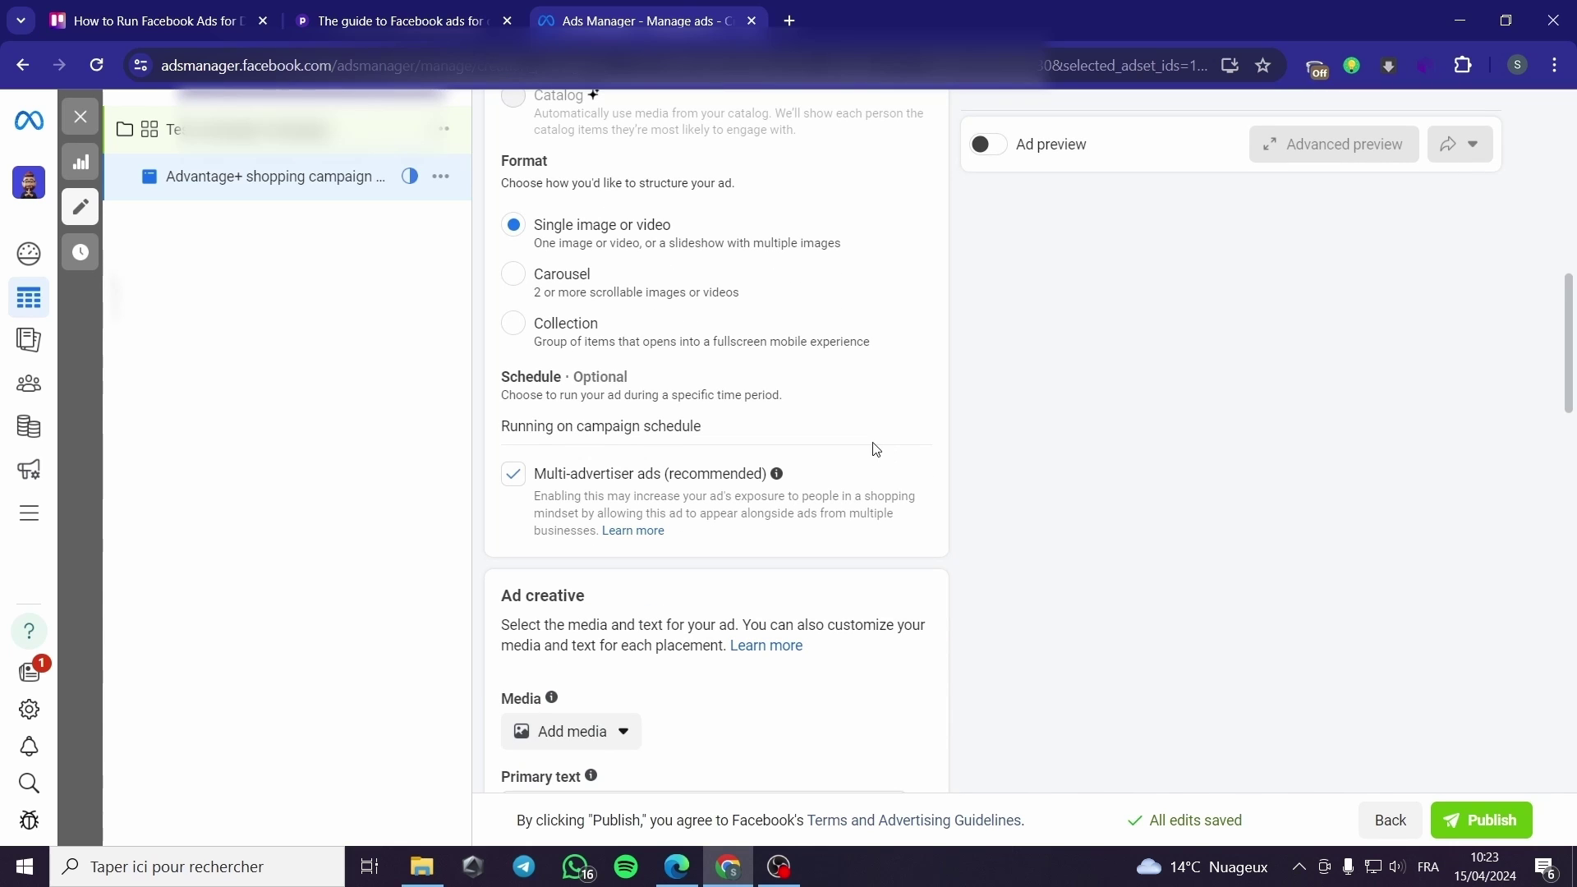
pyautogui.scroll(-1, 651, 479)
pyautogui.scroll(-1, 673, 358)
pyautogui.scroll(-1, 677, 352)
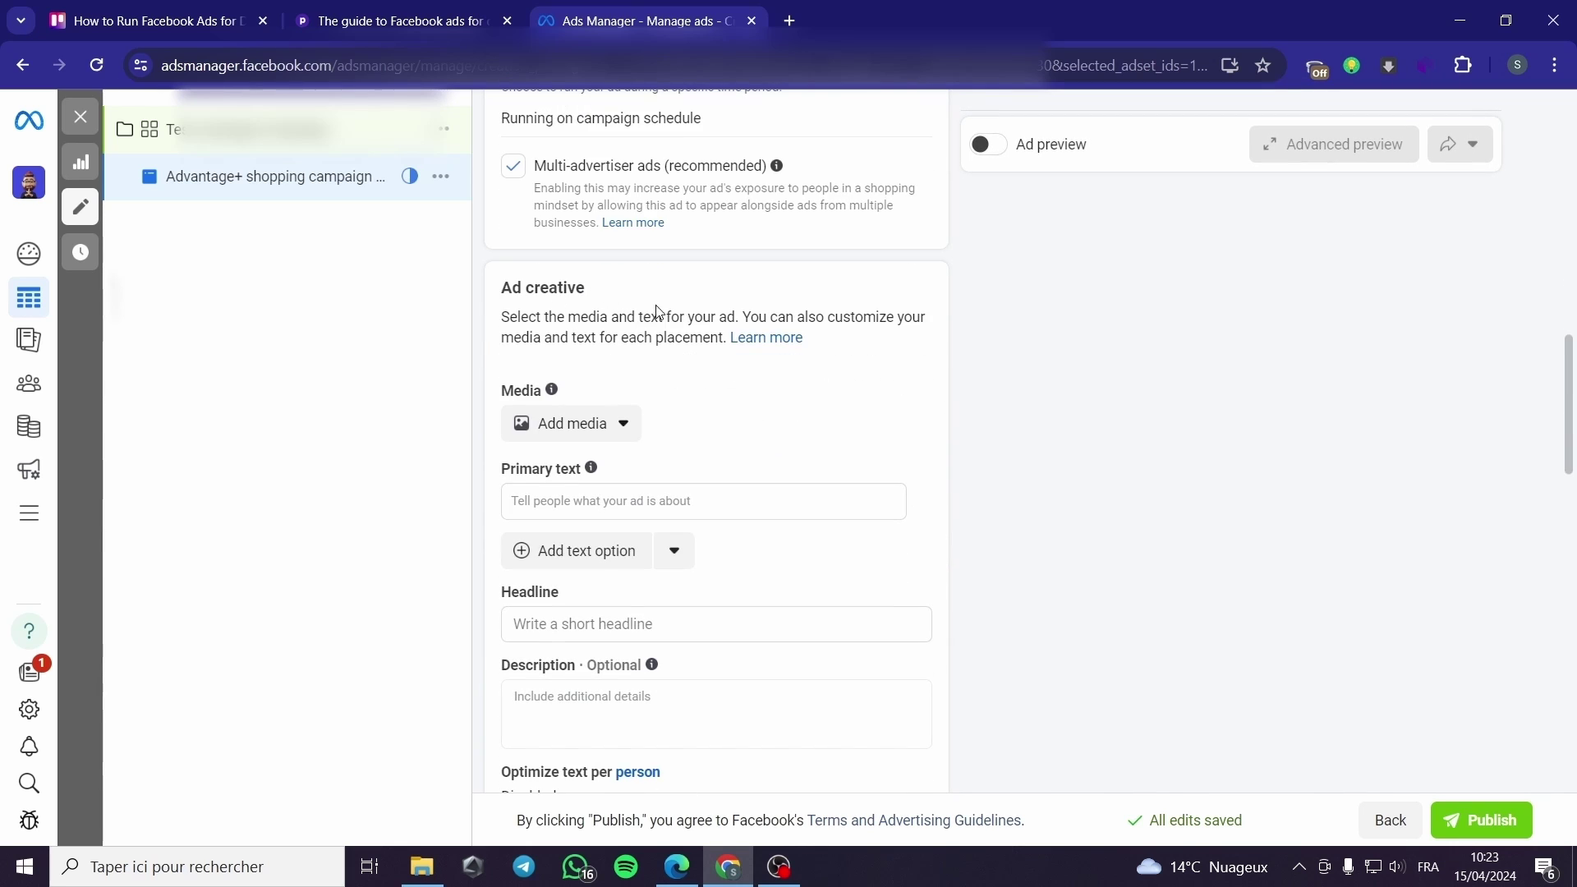
# Add the handheld fan video as ad media and play it muted in the trim step.
pyautogui.click(622, 423)
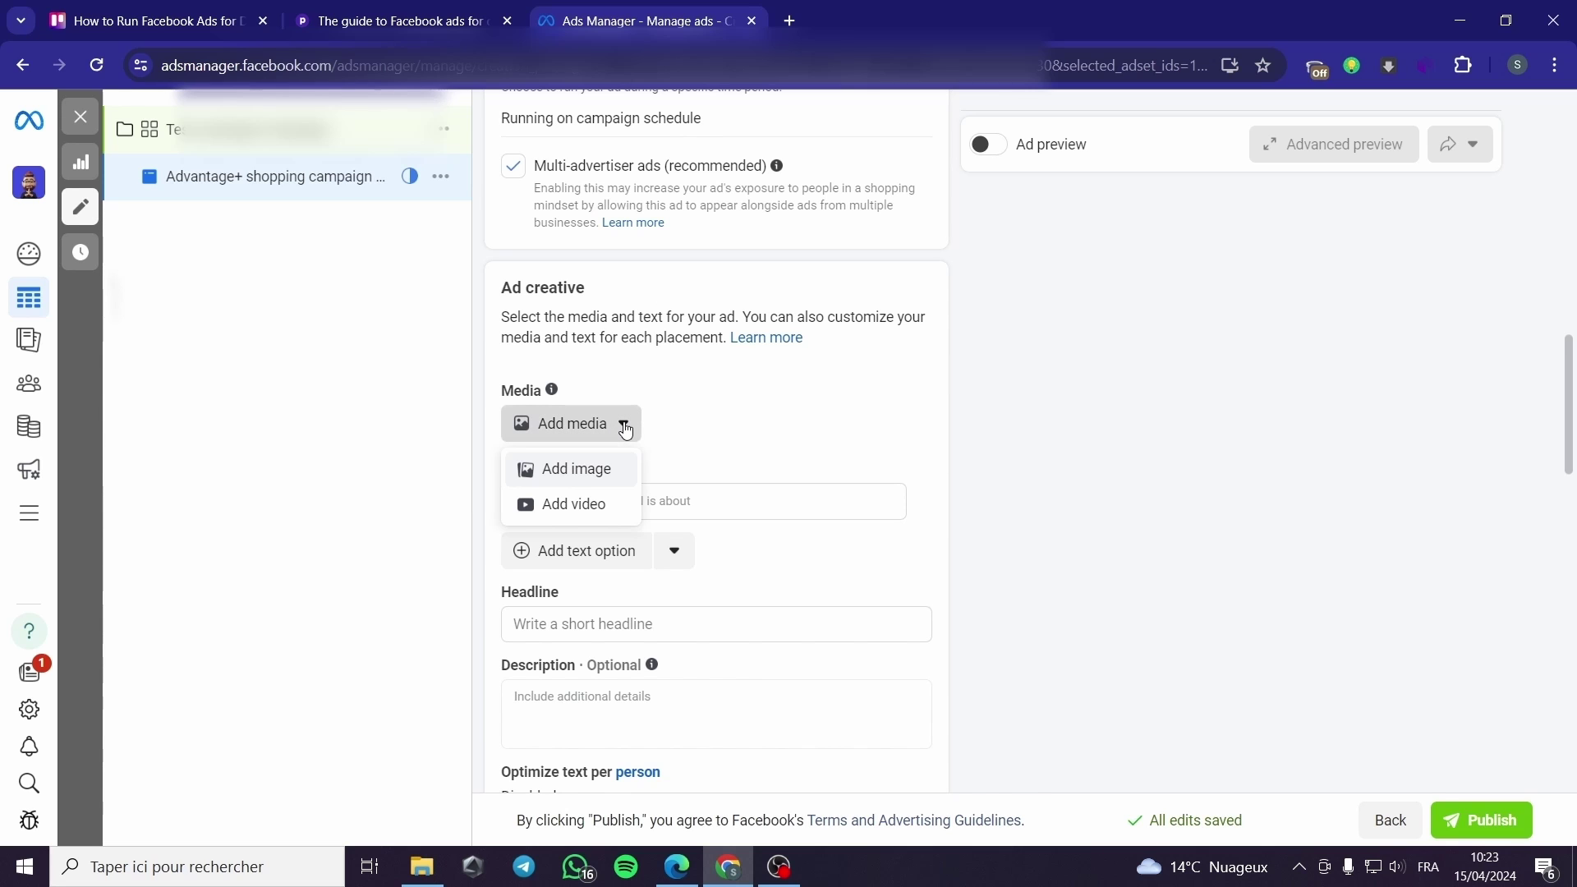
pyautogui.click(606, 515)
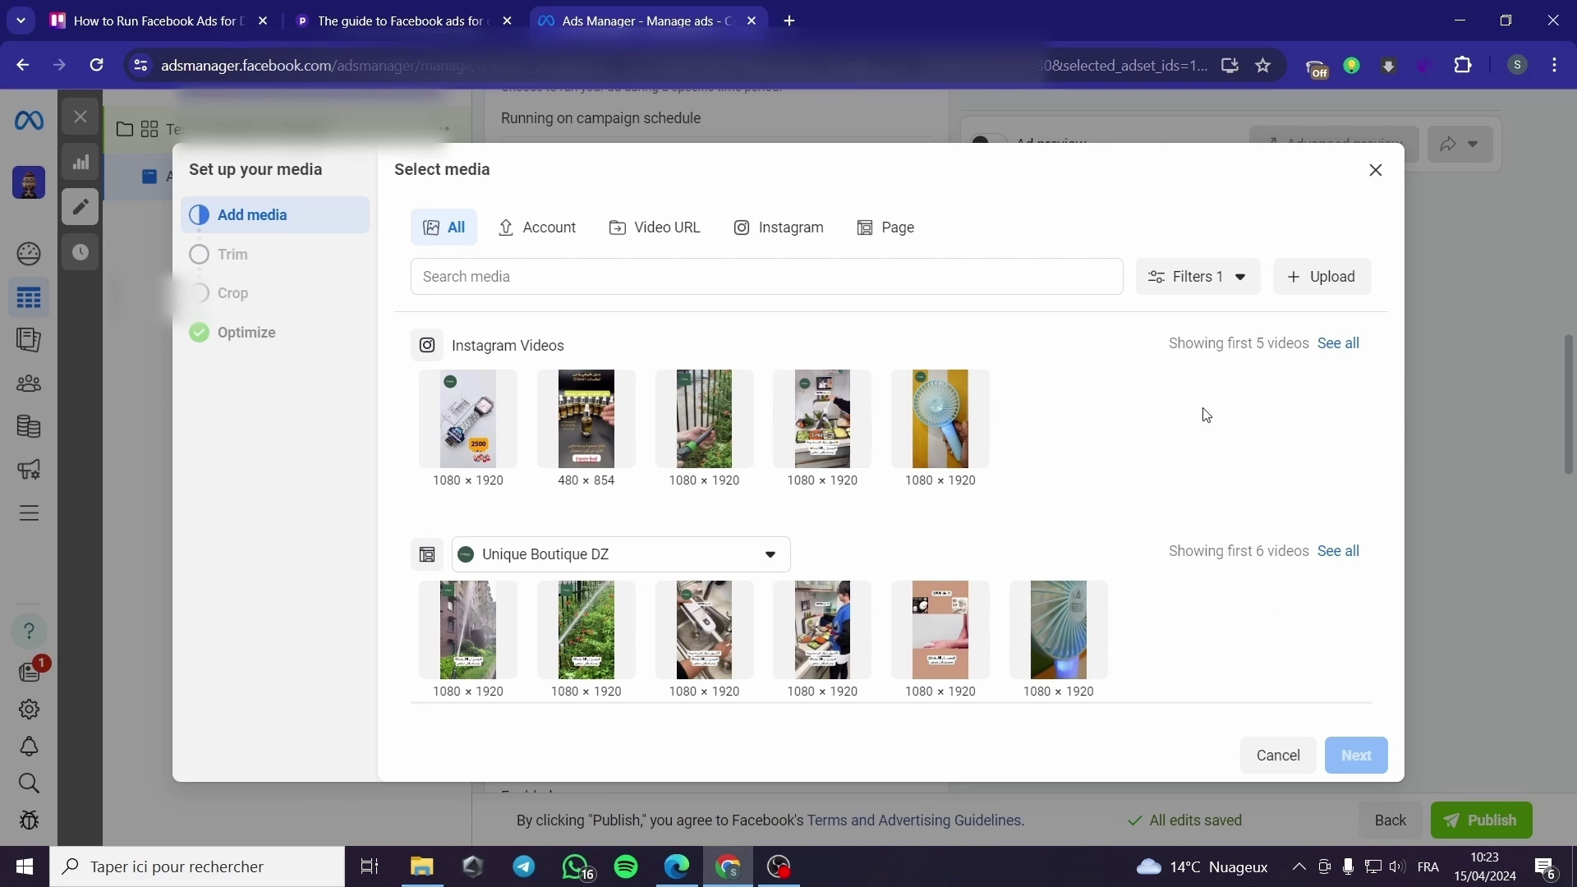
pyautogui.click(958, 438)
pyautogui.click(1357, 755)
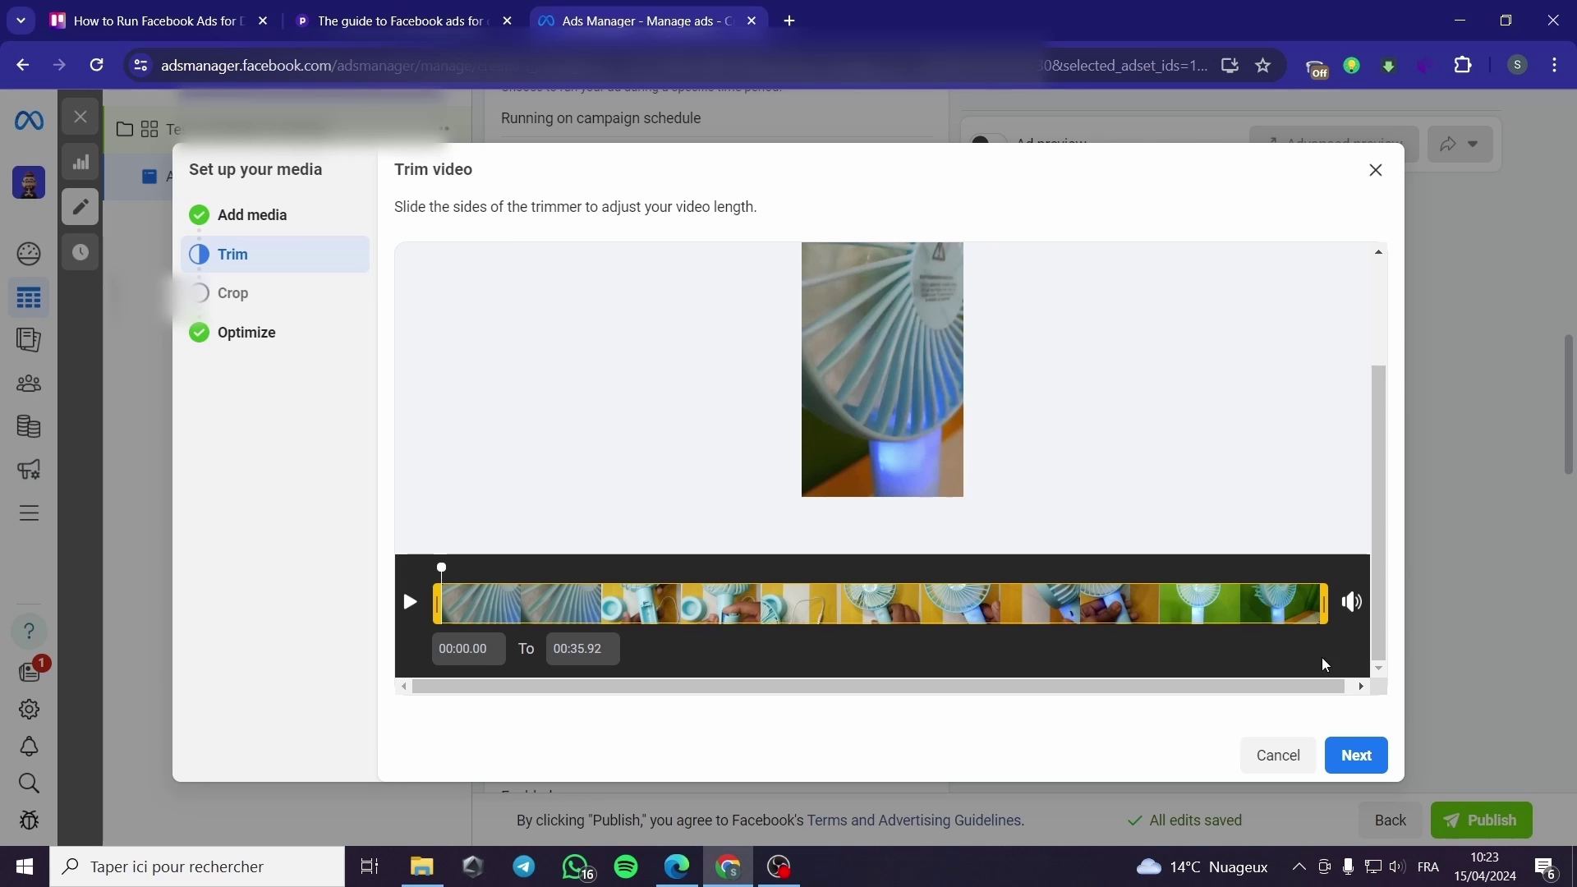
pyautogui.click(1350, 601)
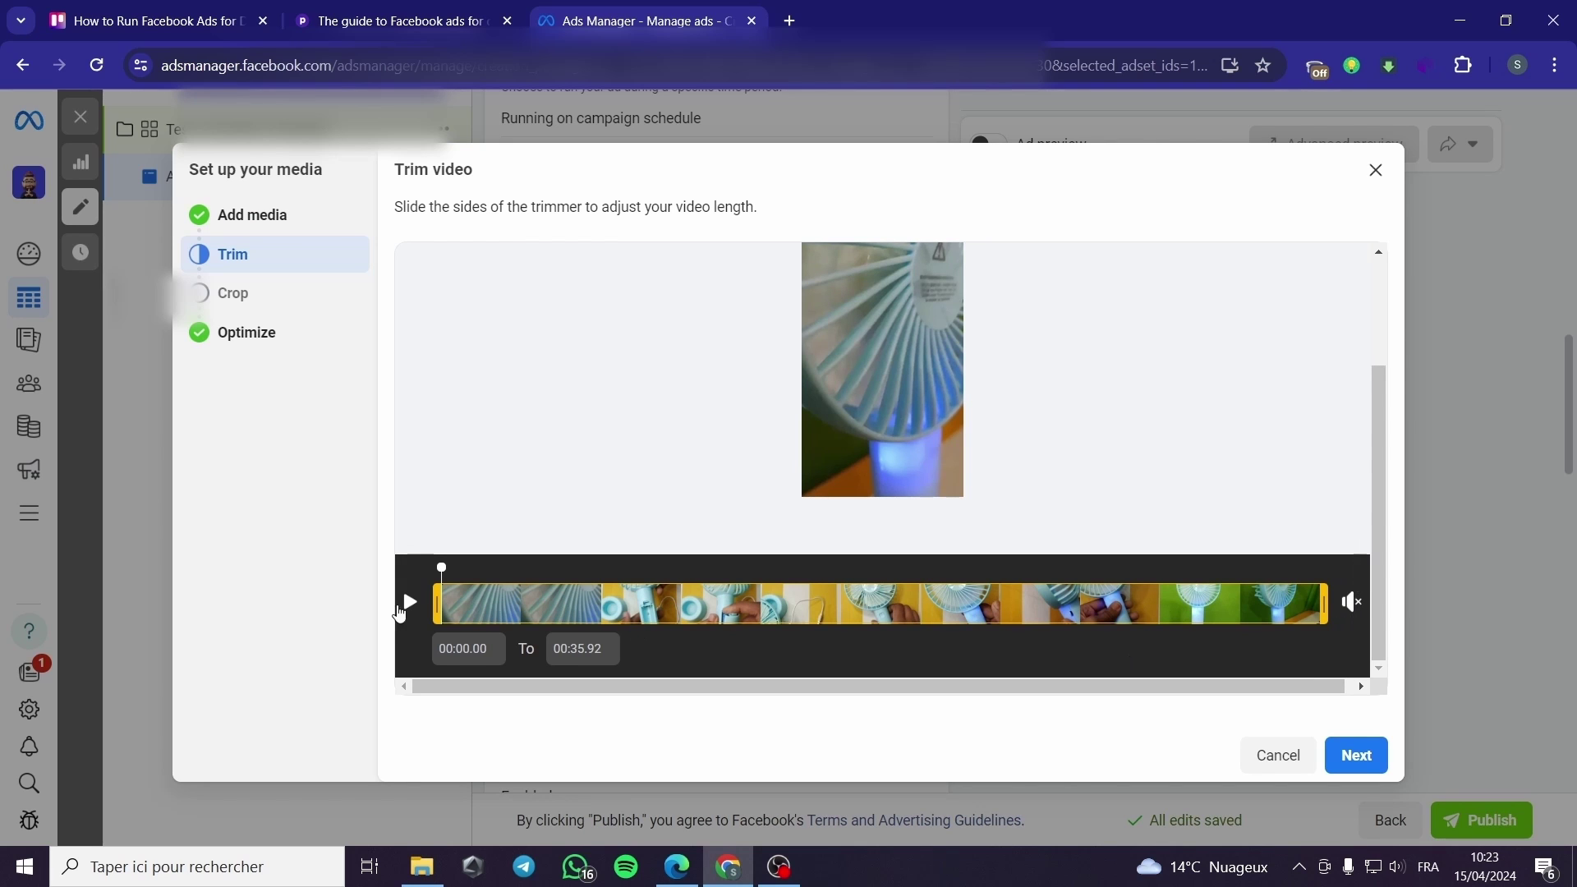
pyautogui.click(408, 605)
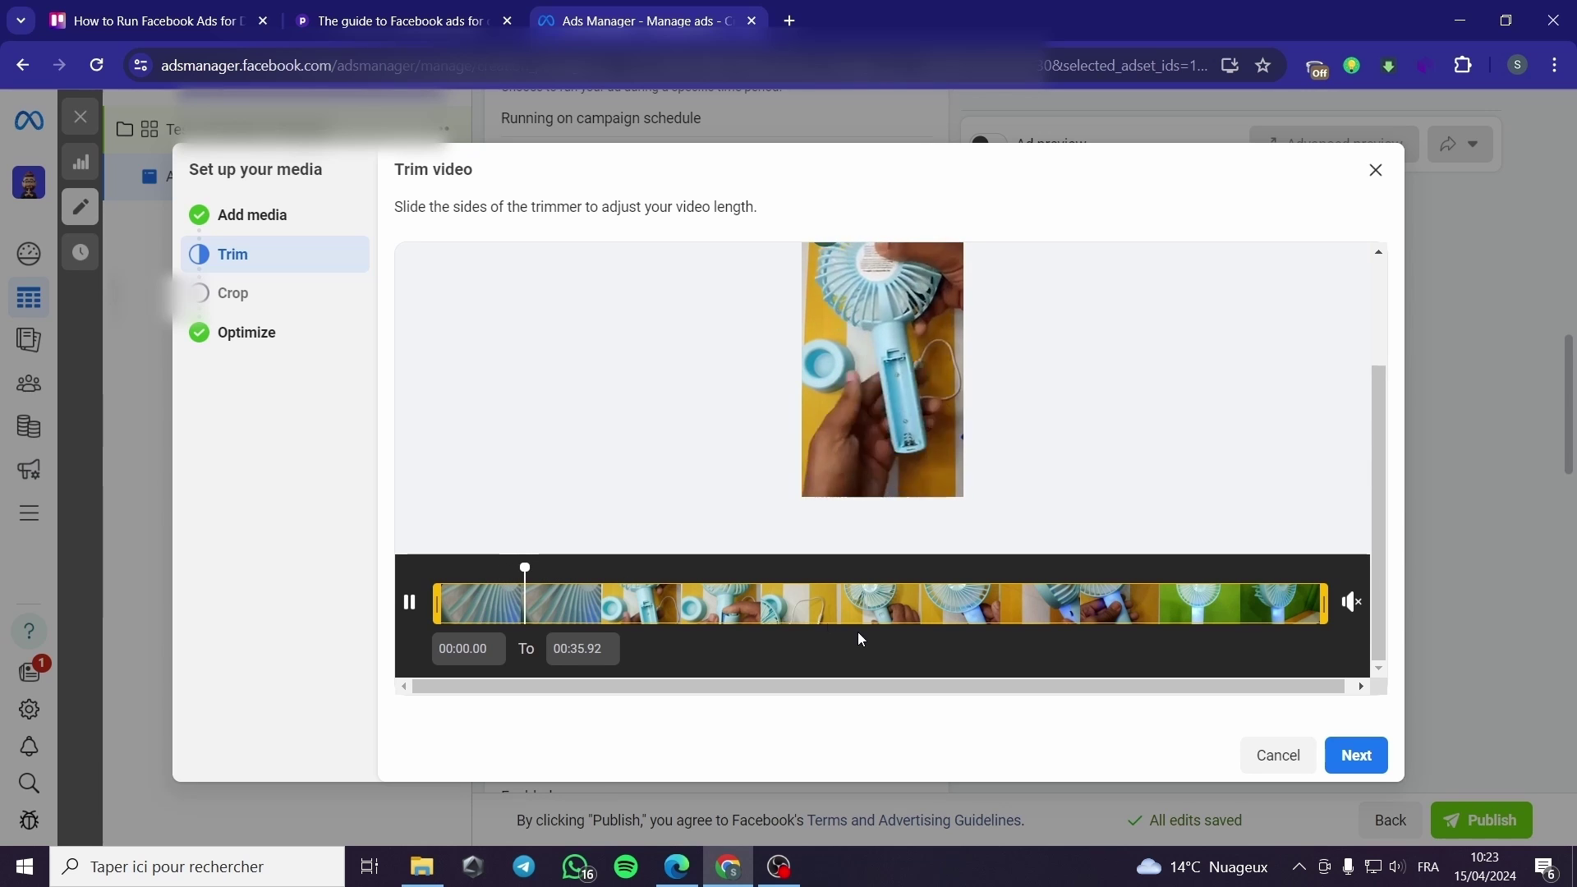
pyautogui.scroll(3, 970, 527)
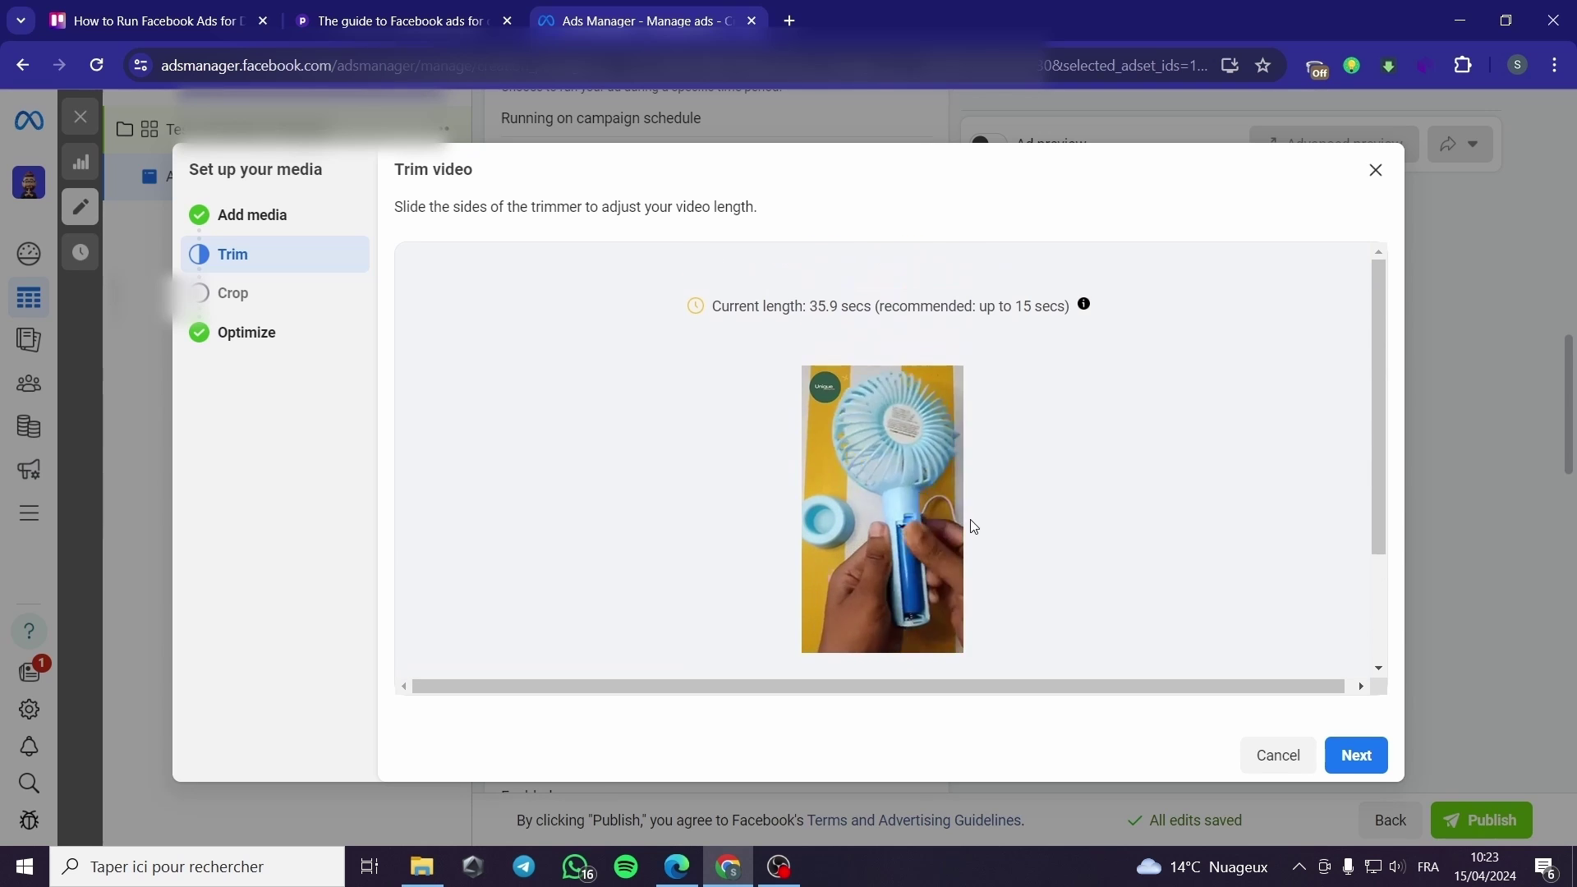
pyautogui.scroll(-2, 1021, 377)
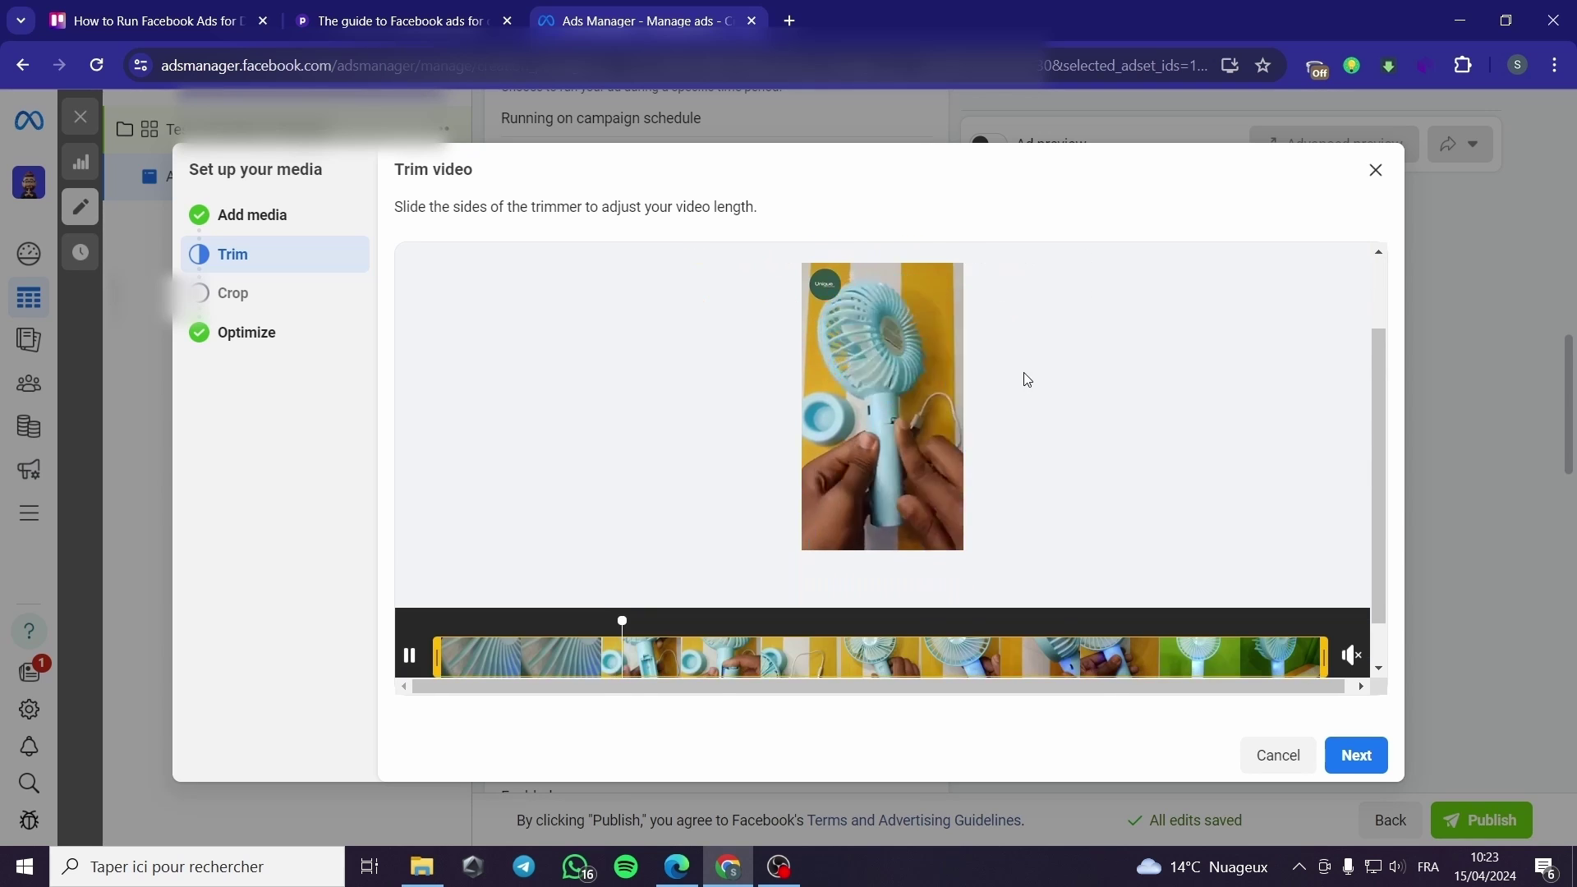
pyautogui.scroll(-1, 1085, 422)
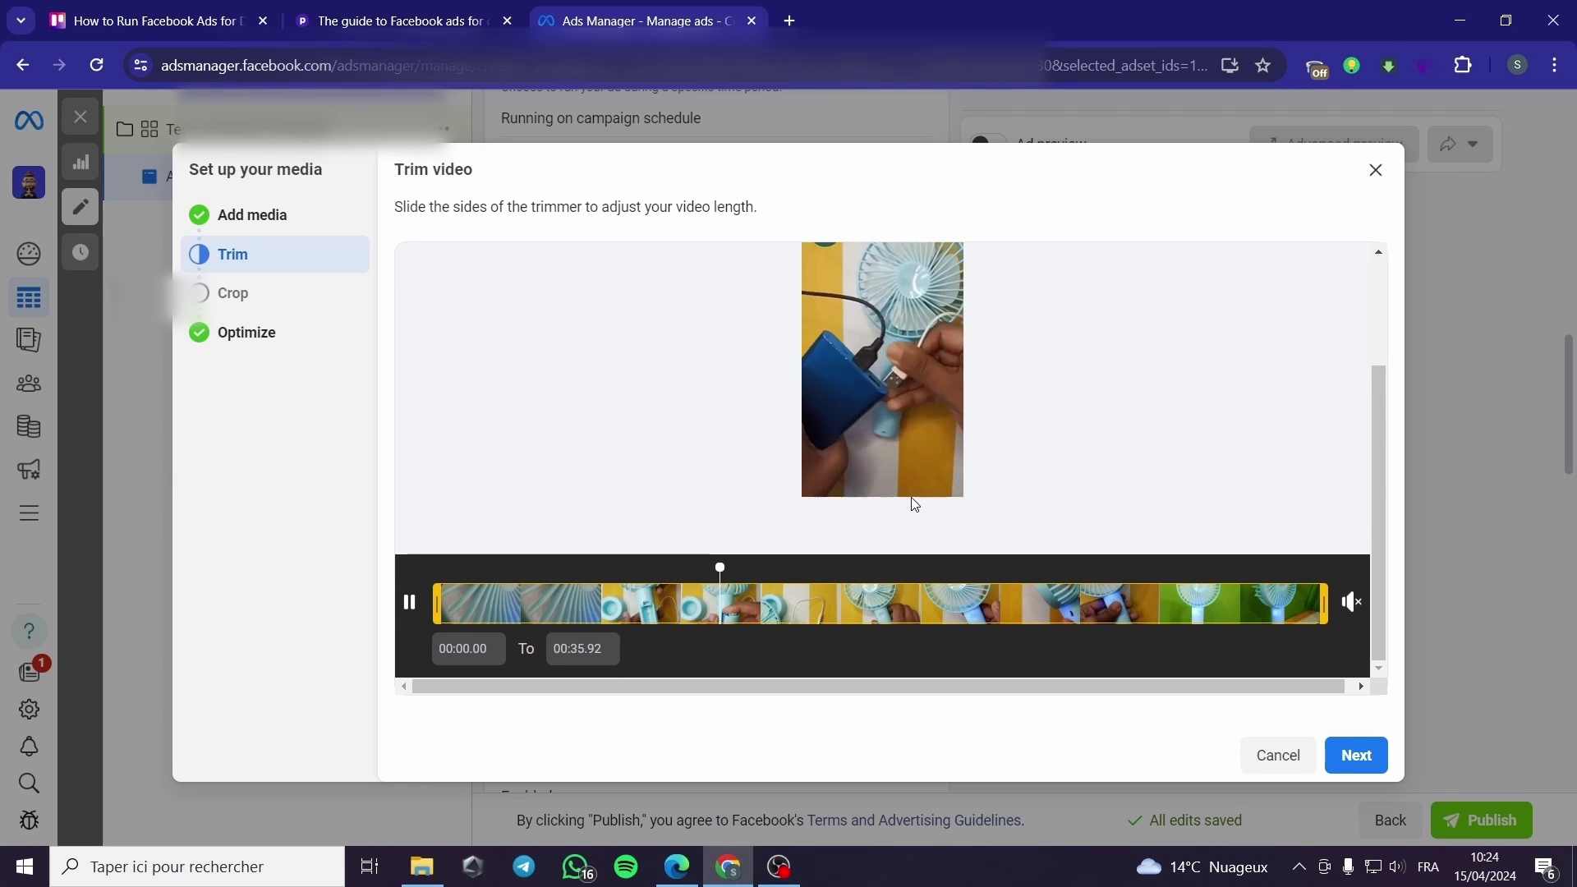
pyautogui.scroll(2, 1220, 545)
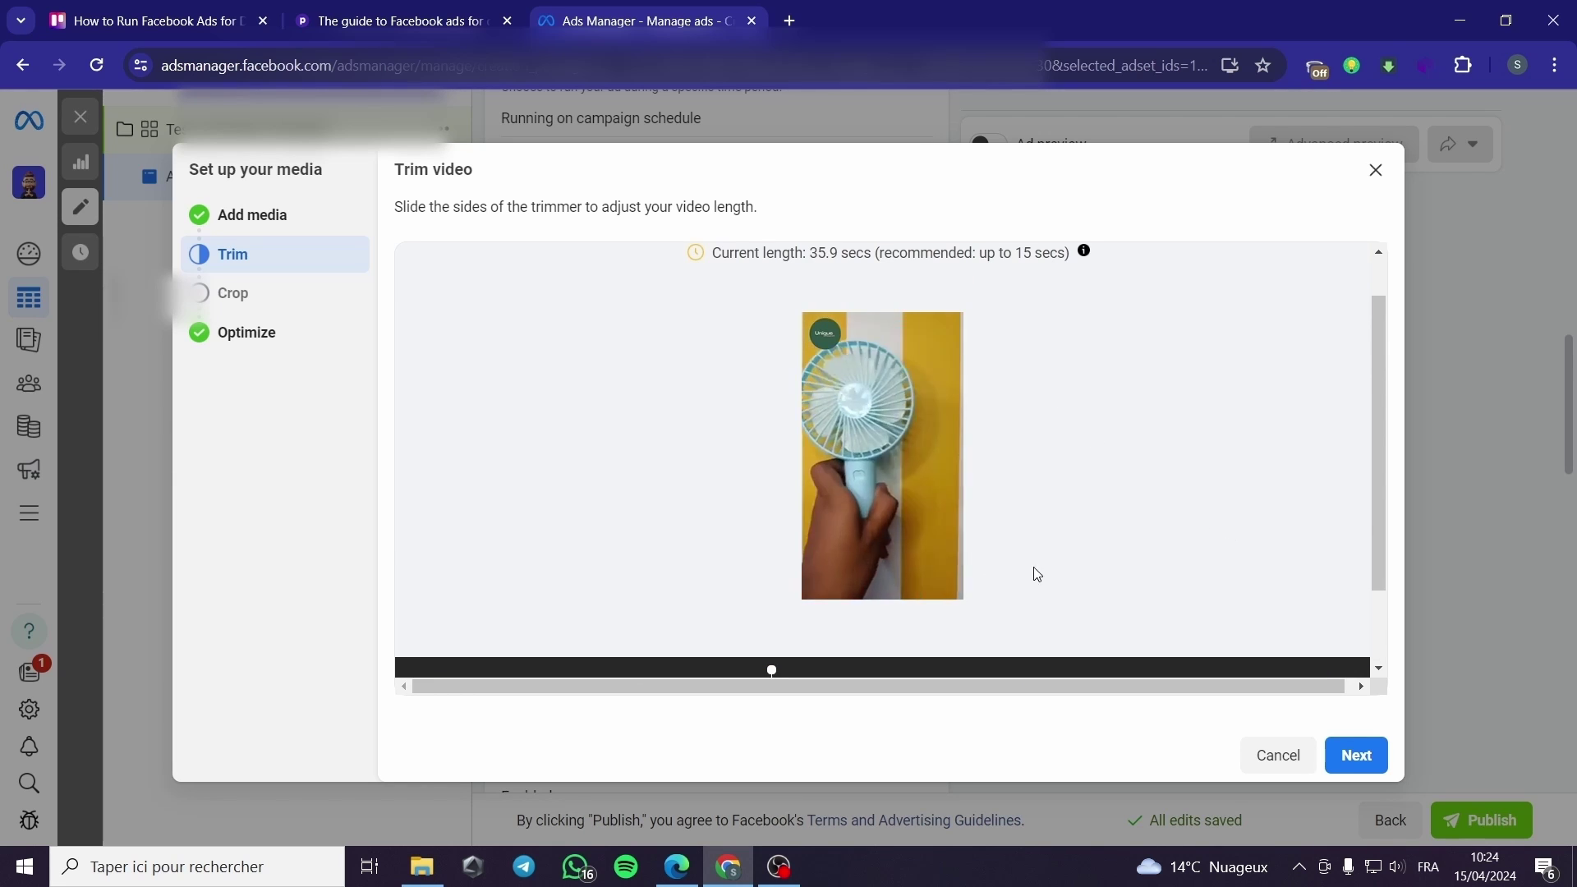
# Try a 1:1 crop for Feeds, revert to Original framing, and go on to Optimize.
pyautogui.click(1355, 758)
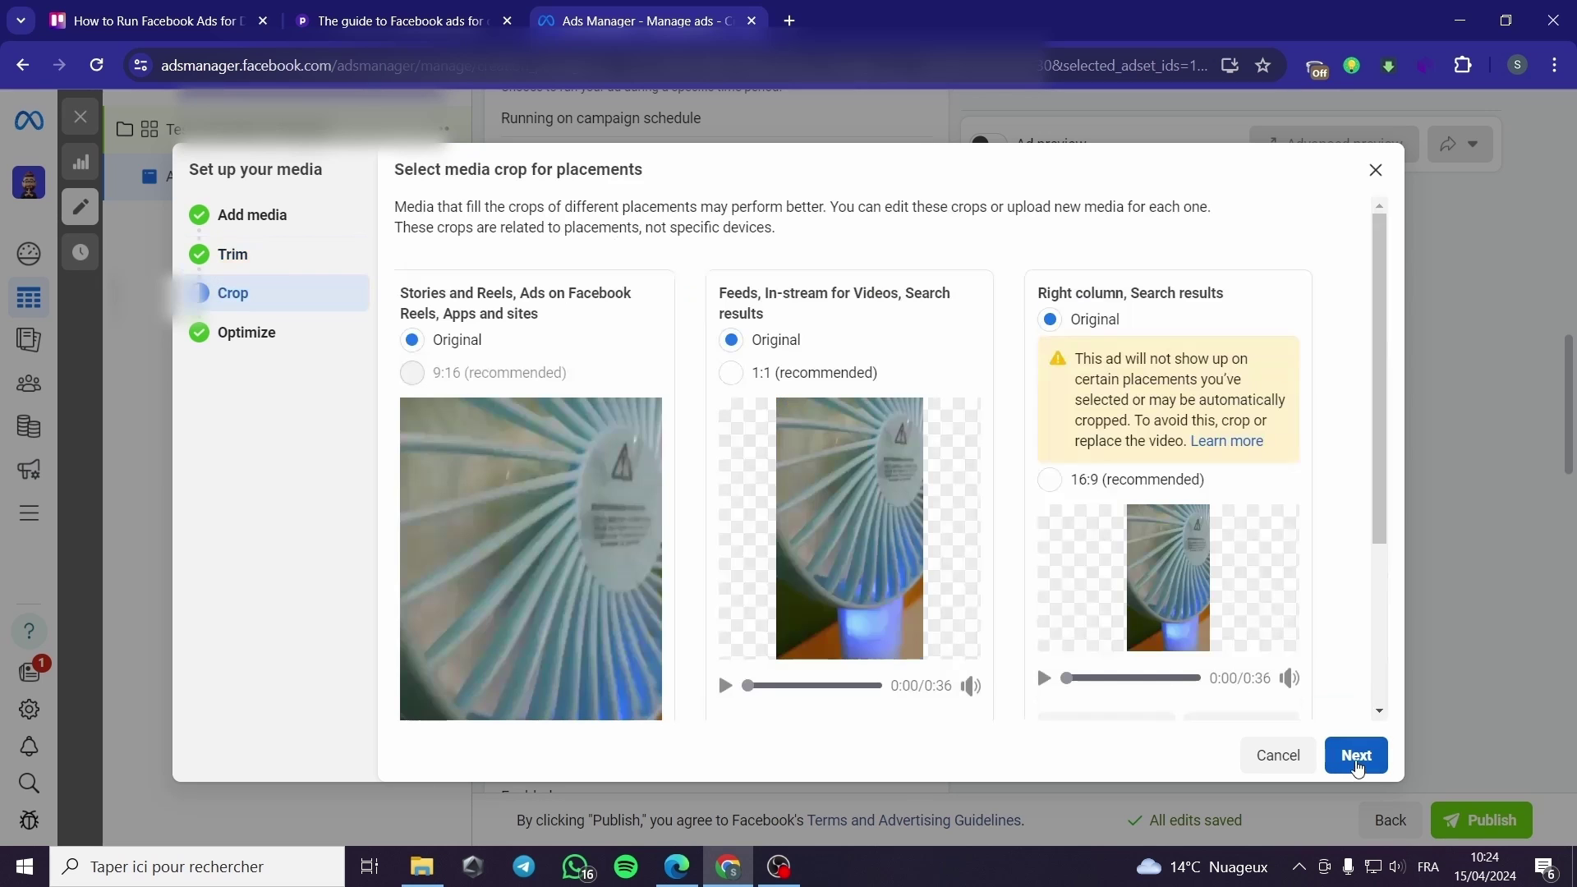
pyautogui.scroll(-2, 804, 499)
pyautogui.click(809, 273)
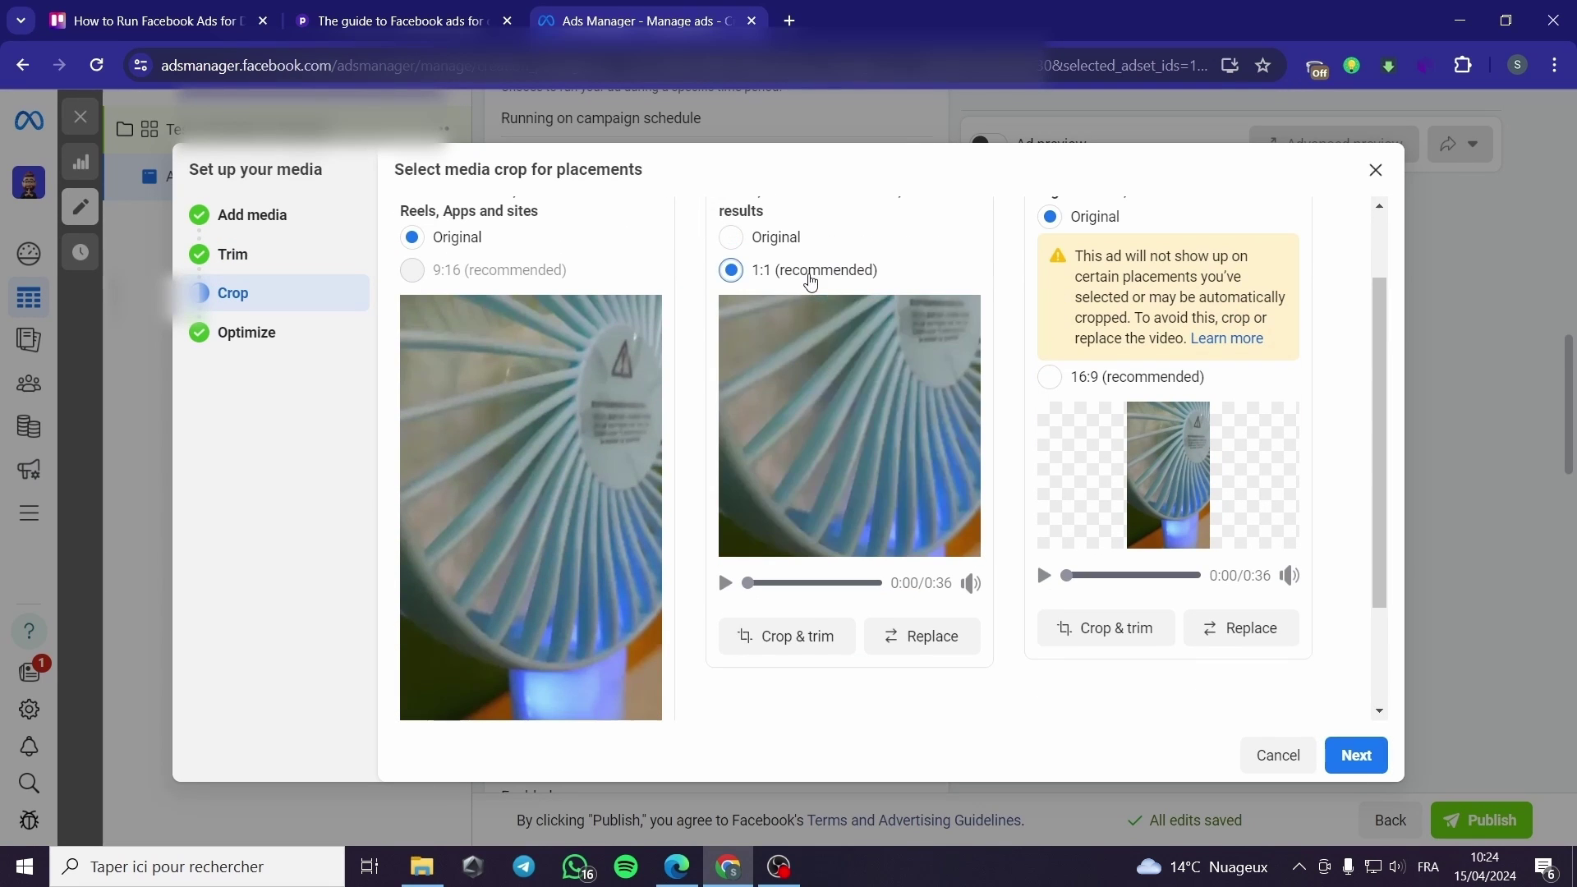
pyautogui.click(780, 243)
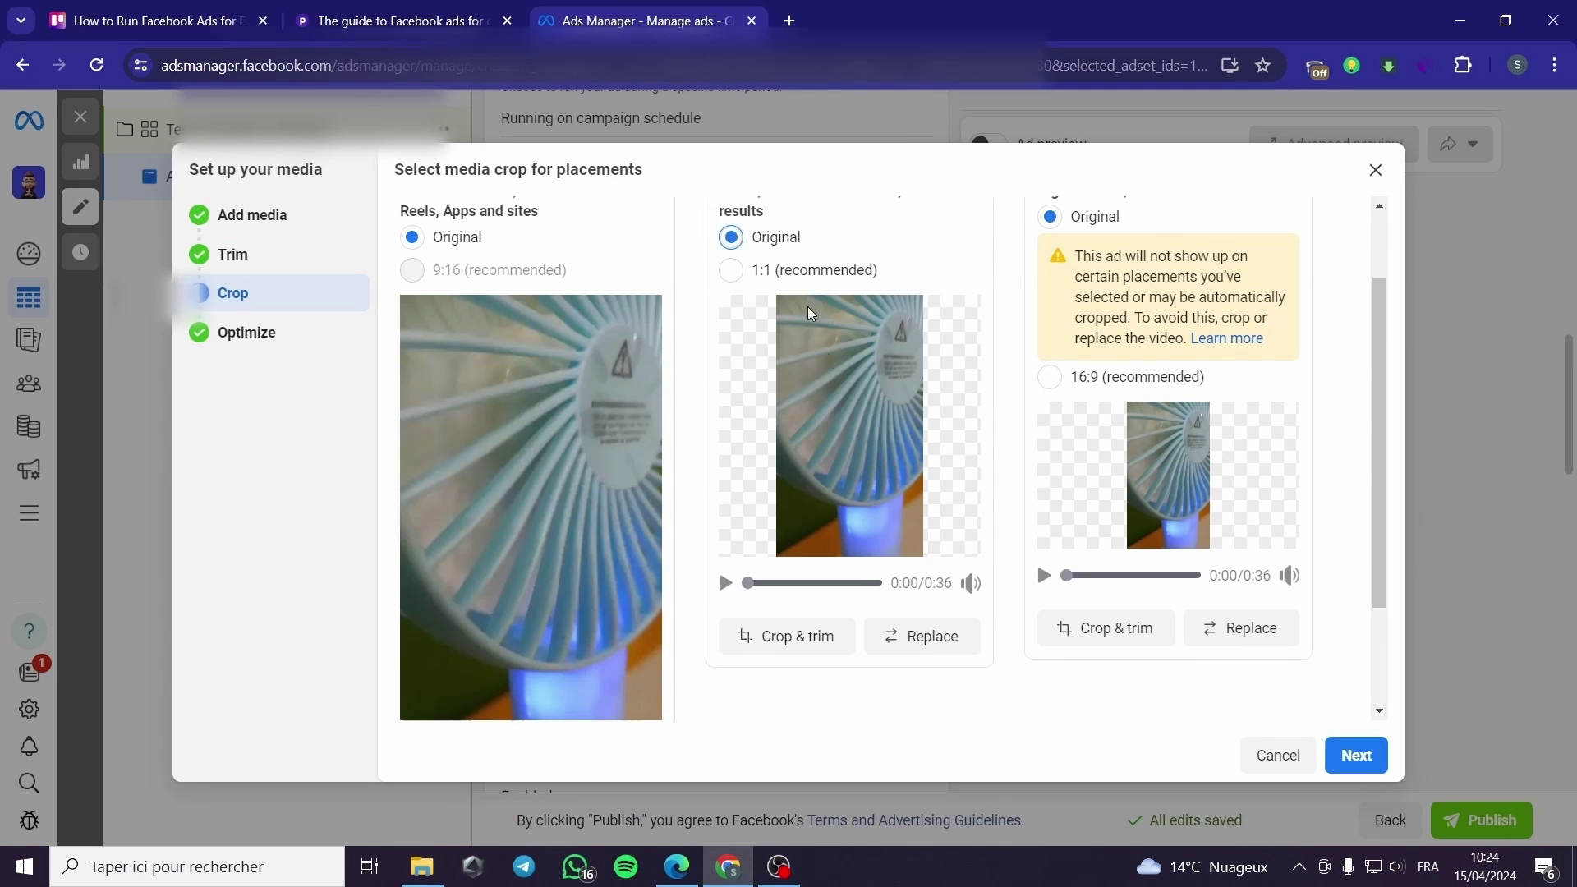
pyautogui.click(845, 461)
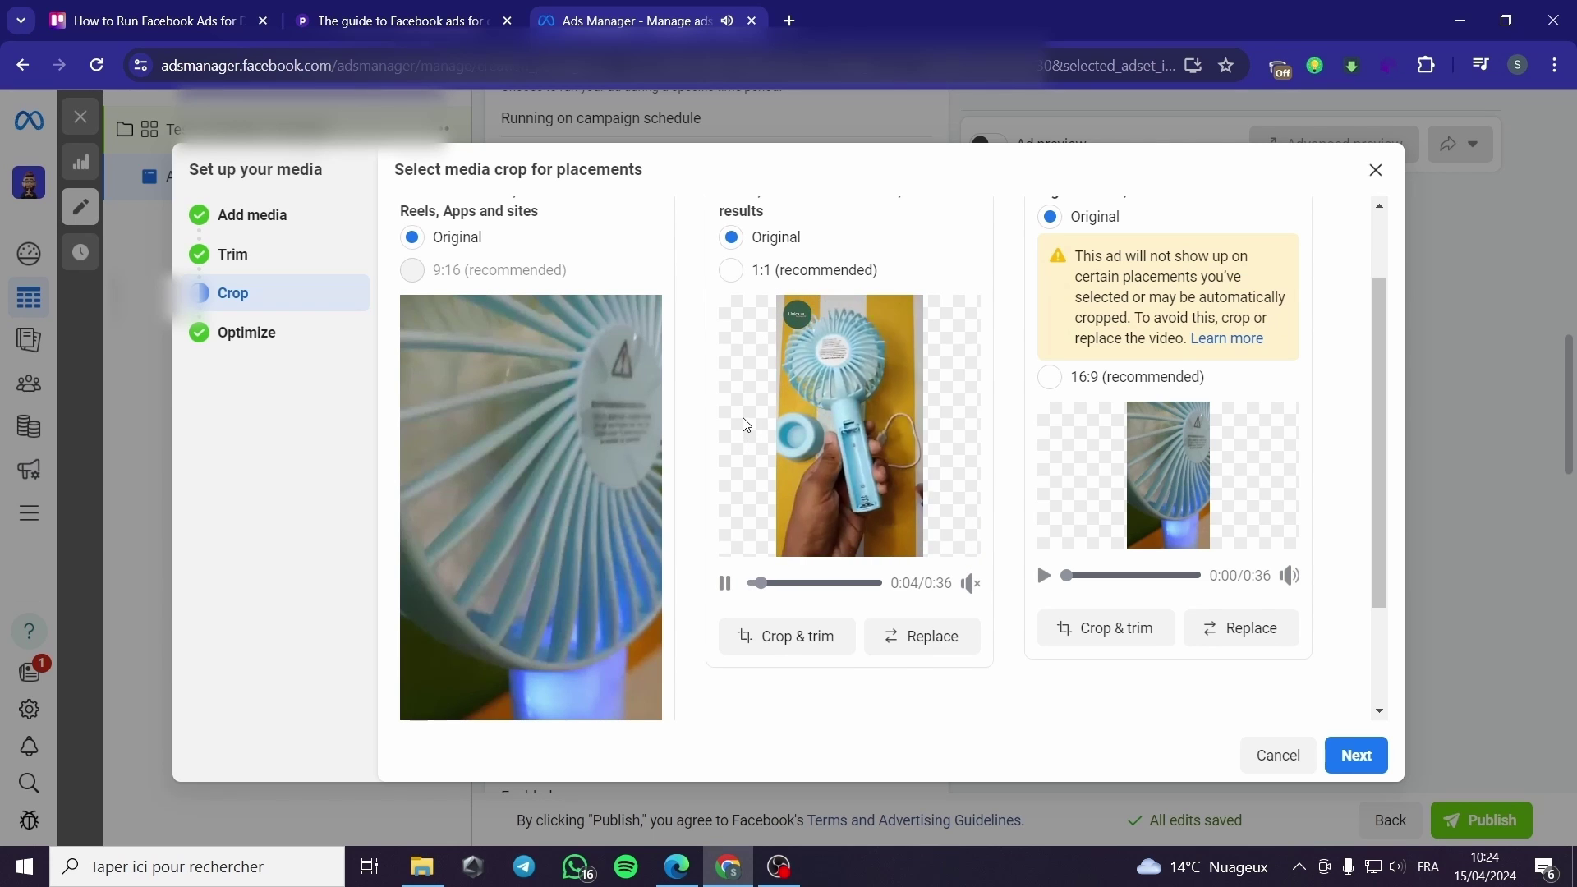
pyautogui.click(1355, 753)
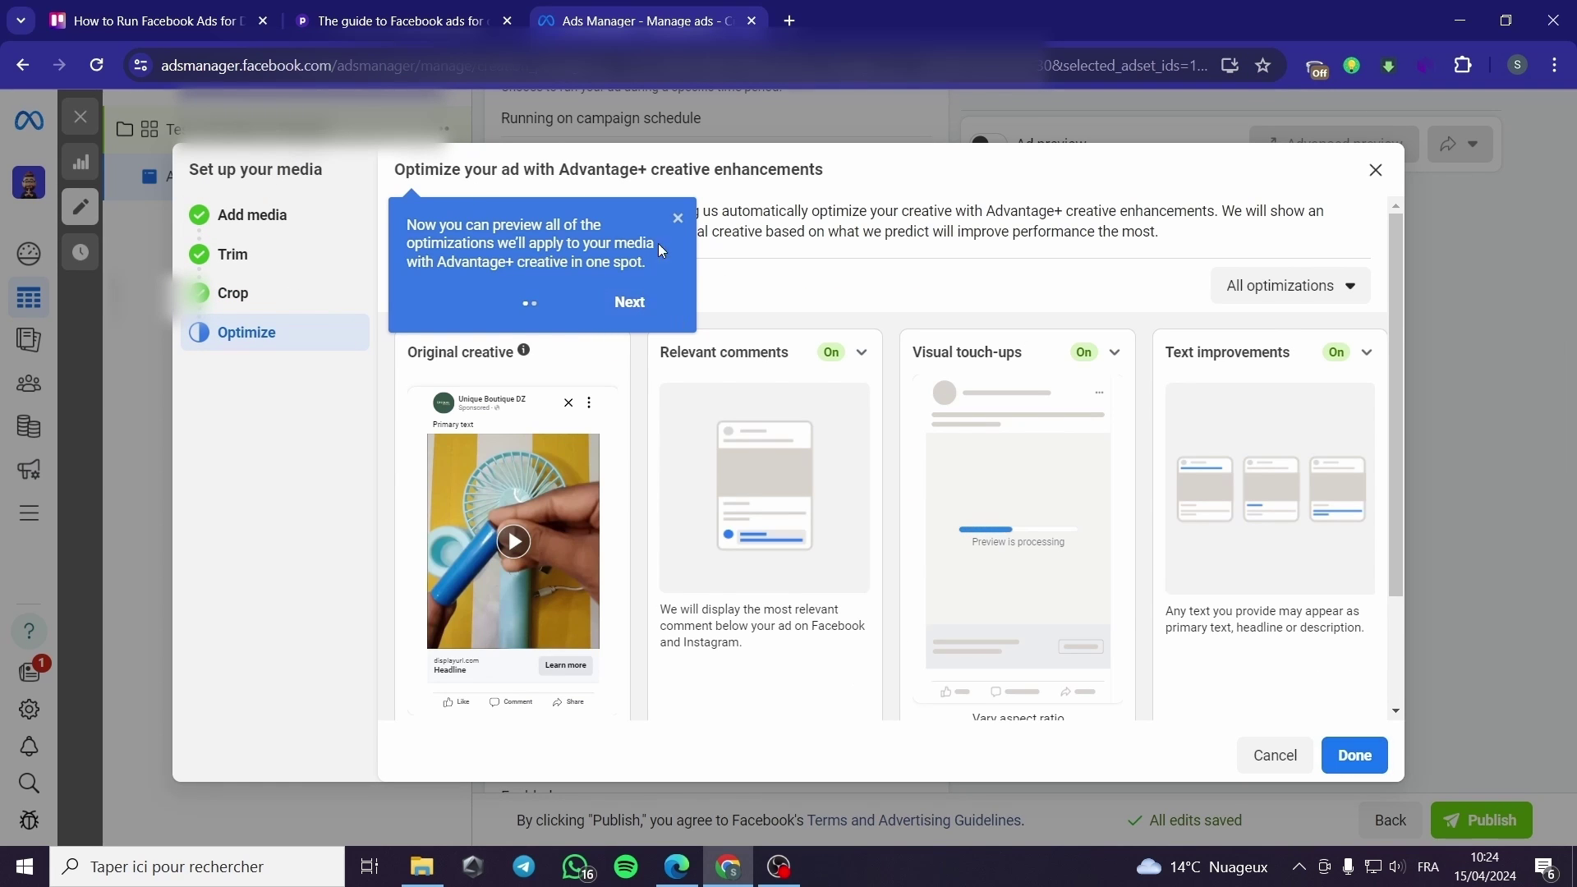
# Dismiss the Advantage+ tip and finish with All optimizations left enabled.
pyautogui.click(676, 217)
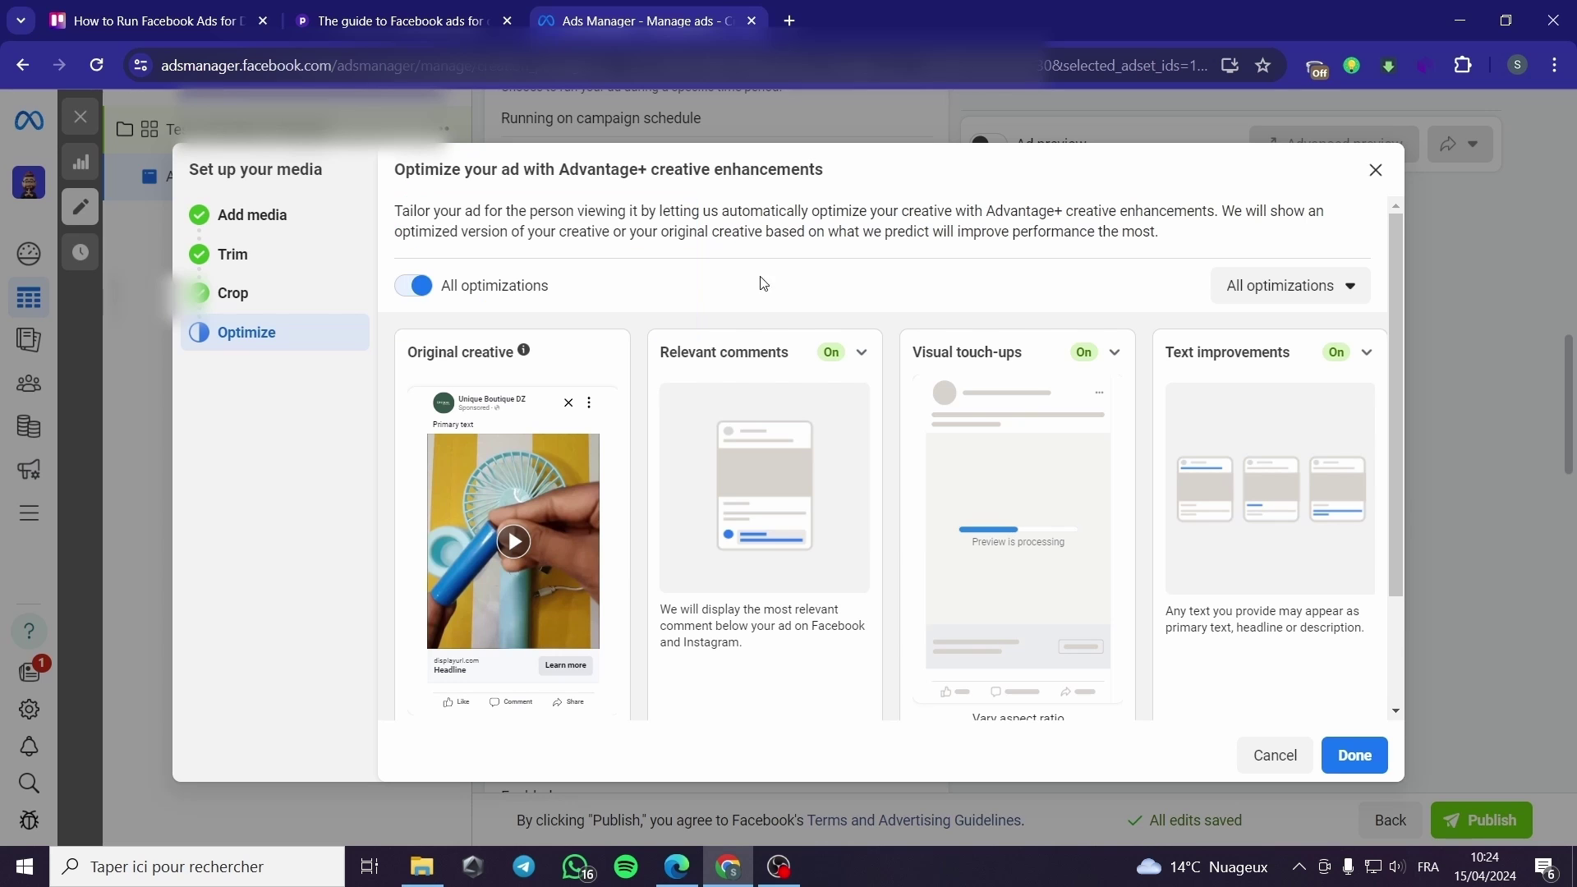
pyautogui.click(1355, 758)
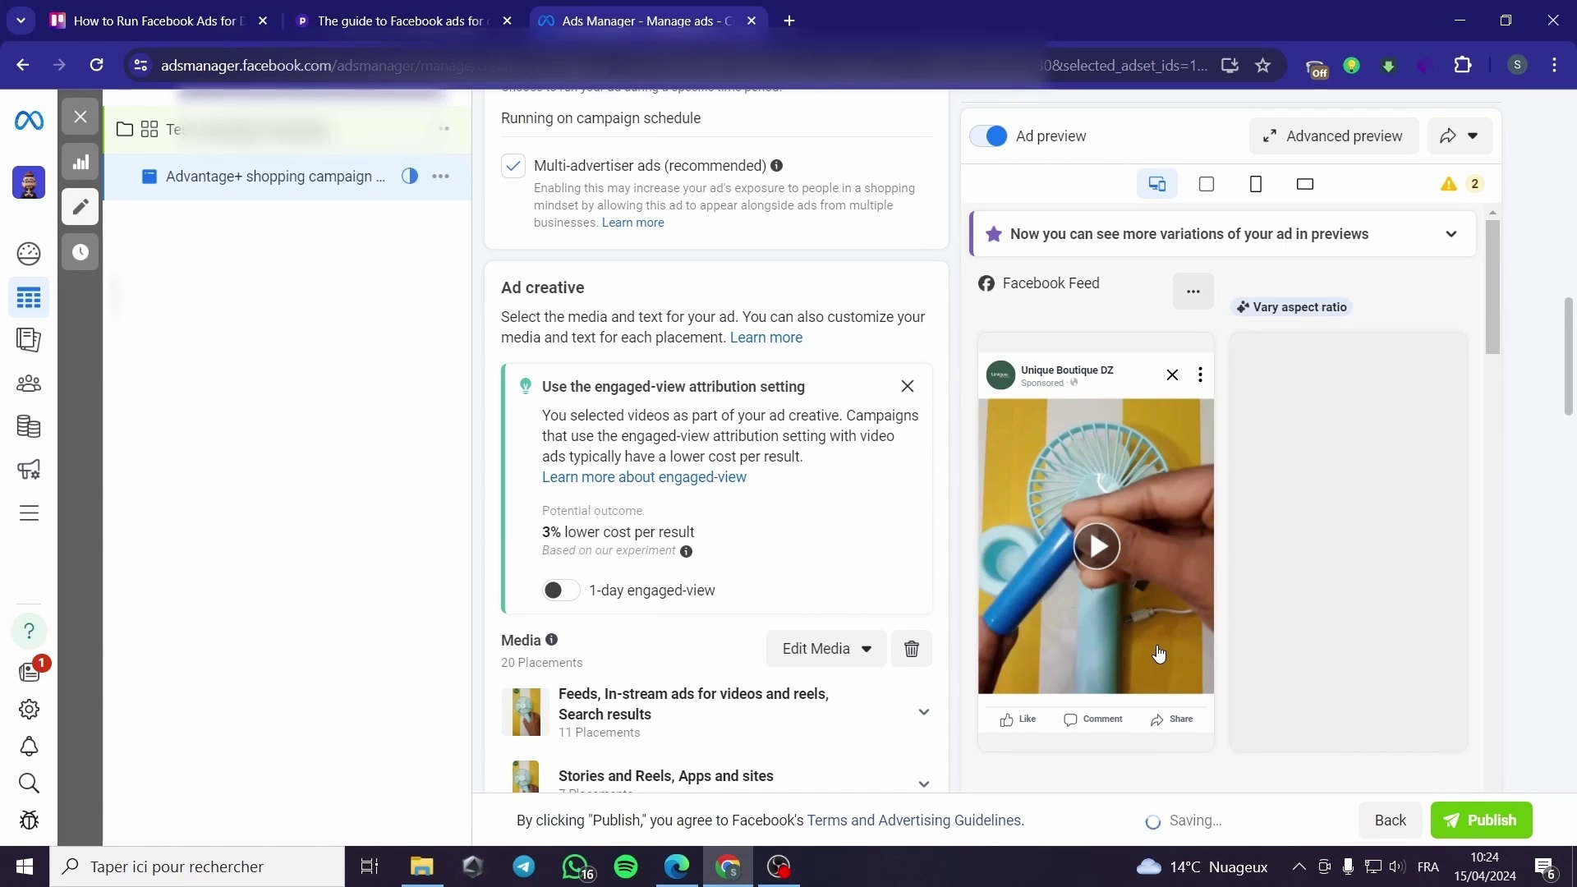
pyautogui.scroll(-1, 1045, 508)
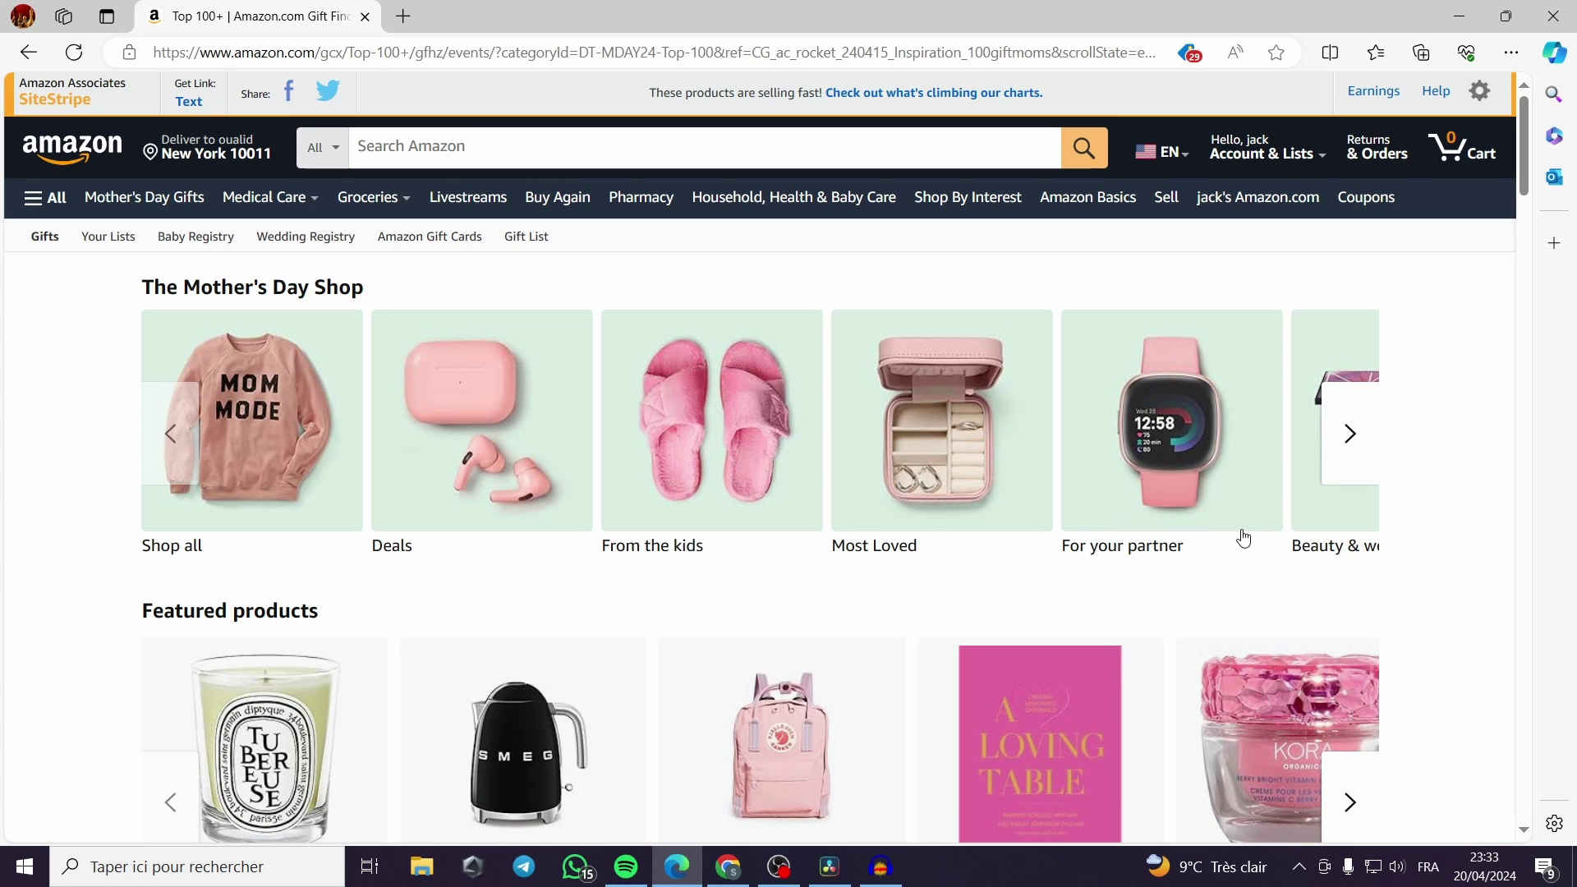
pyautogui.scroll(-3, 1243, 539)
pyautogui.scroll(-2, 1426, 538)
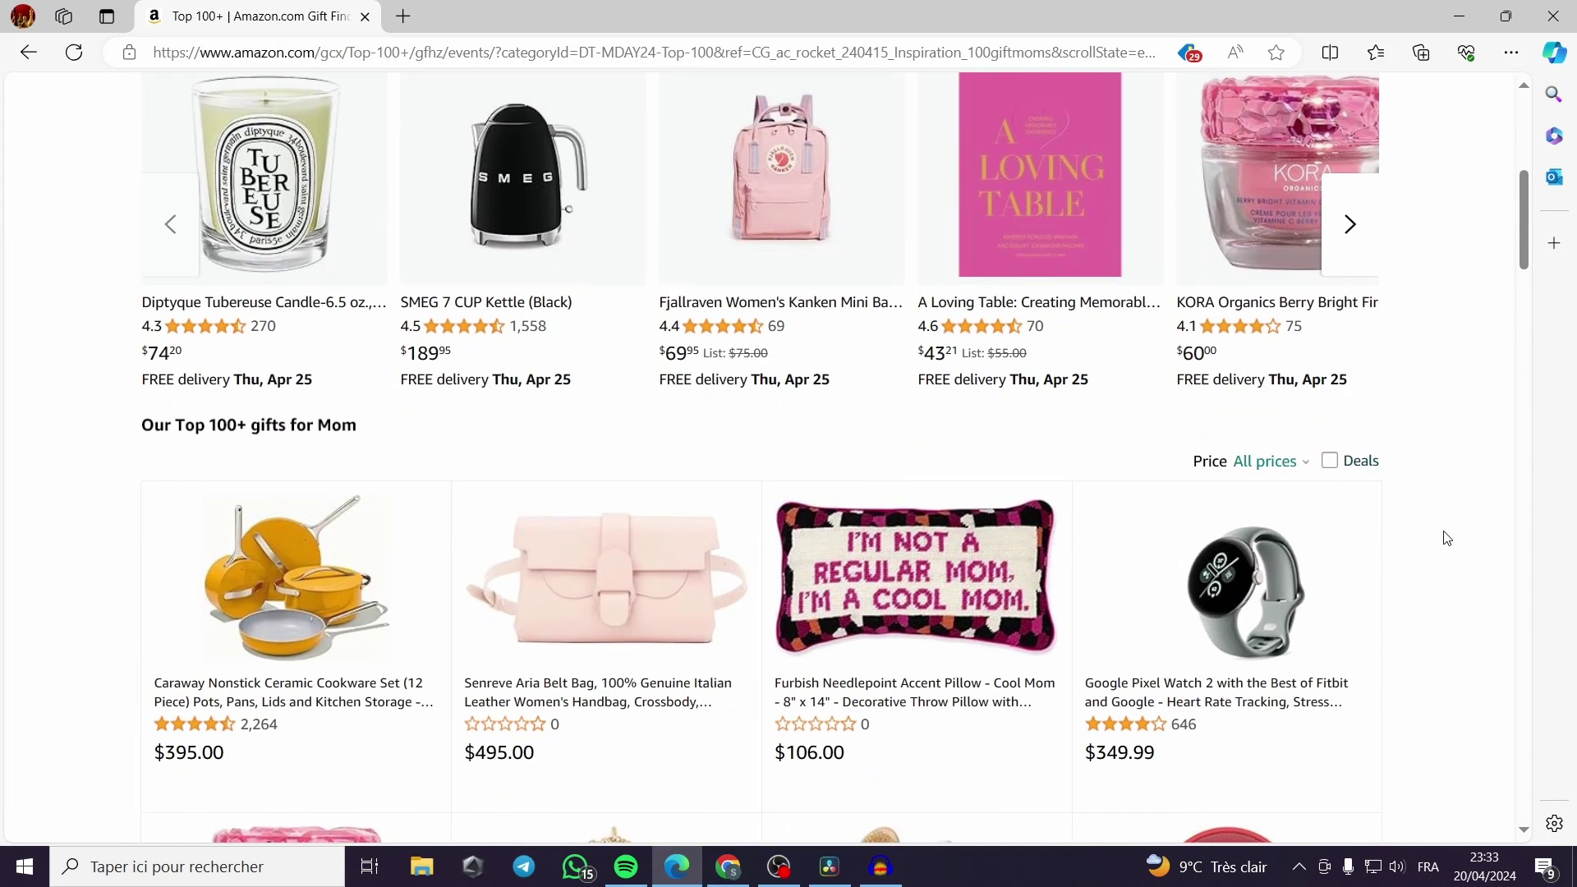
pyautogui.scroll(-1, 1445, 537)
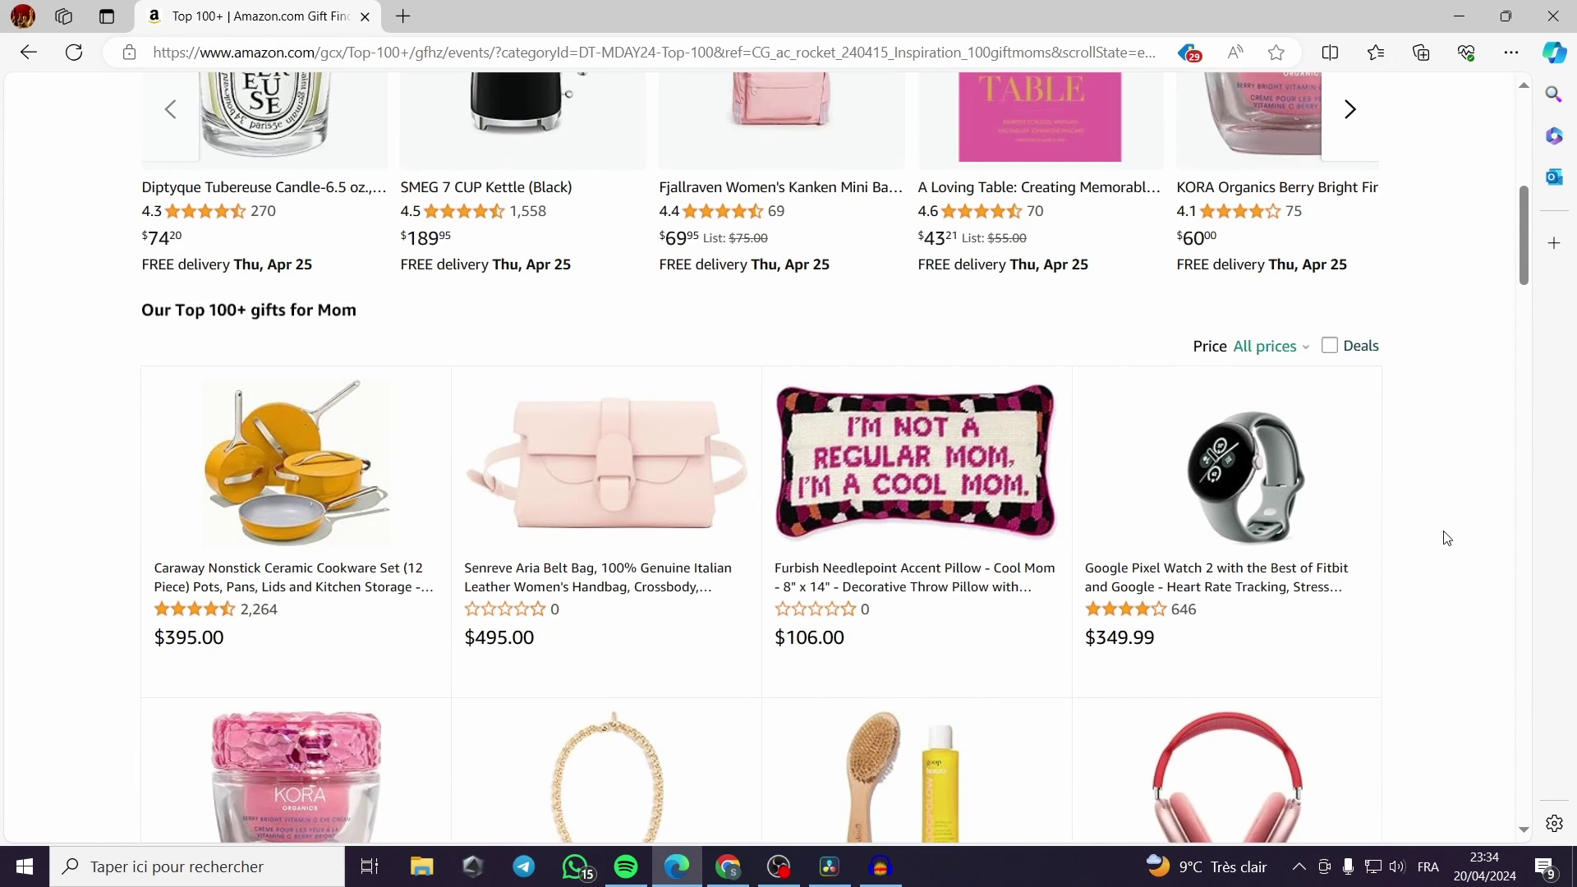
pyautogui.scroll(-2, 1206, 513)
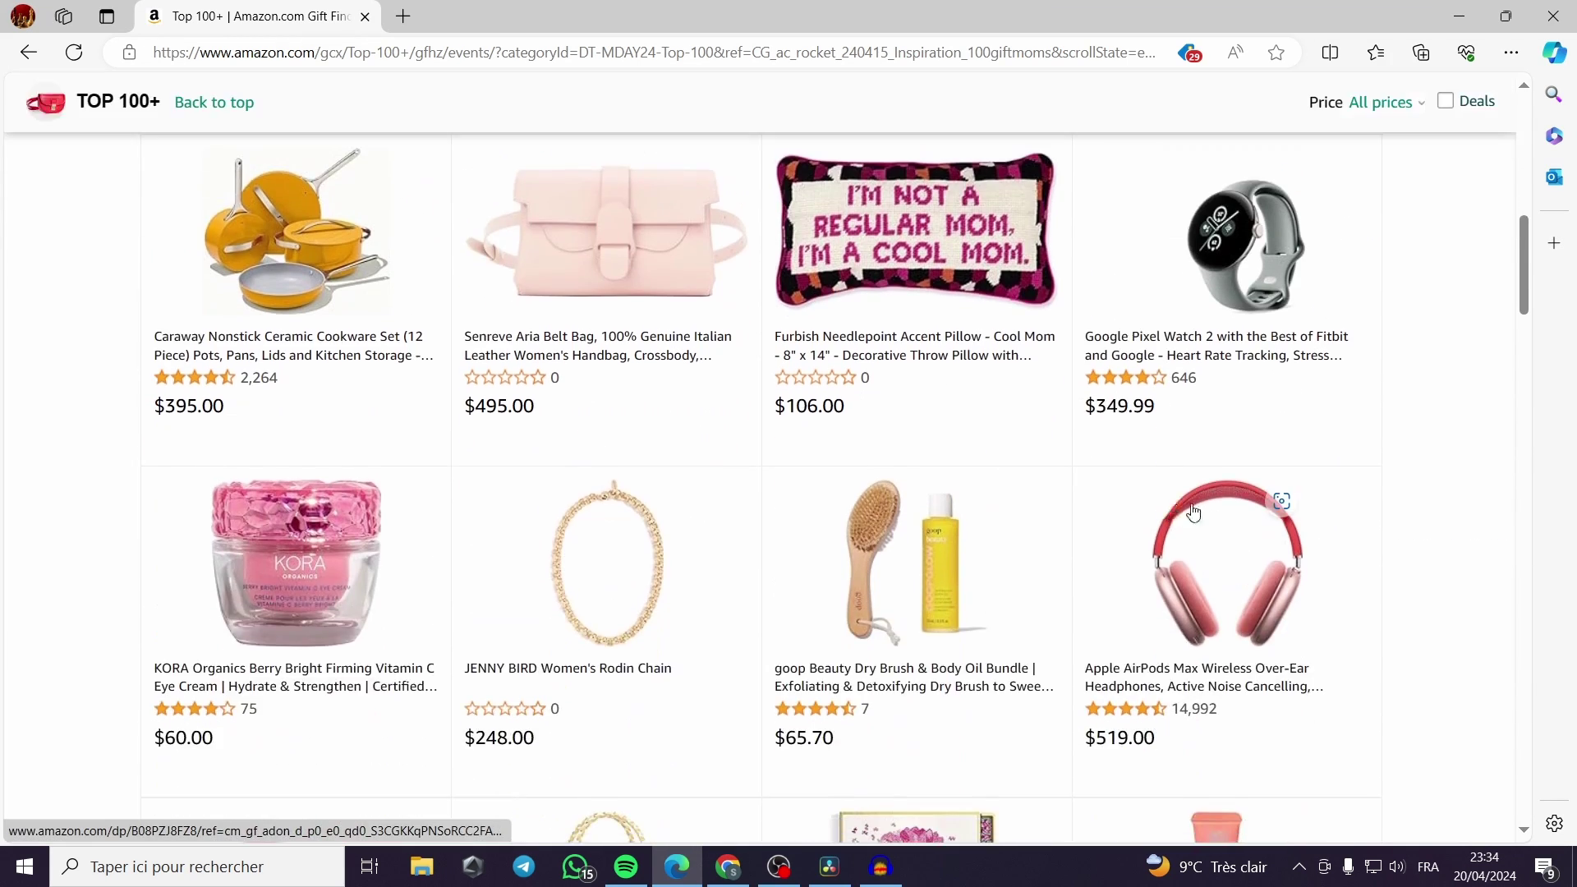
pyautogui.scroll(-1, 1465, 546)
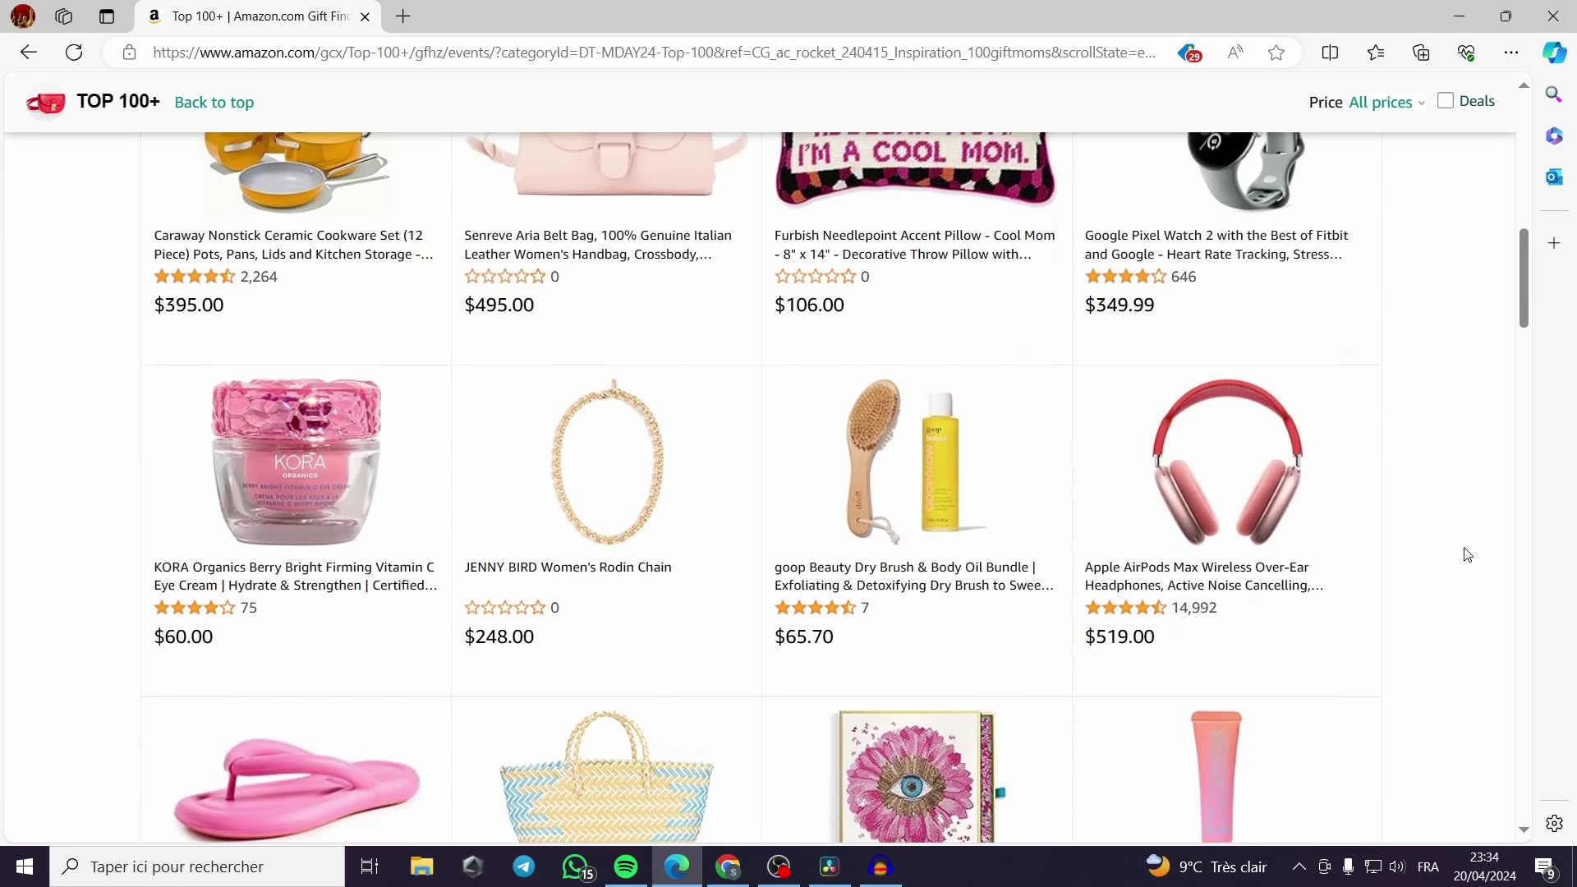
pyautogui.scroll(-1, 1467, 555)
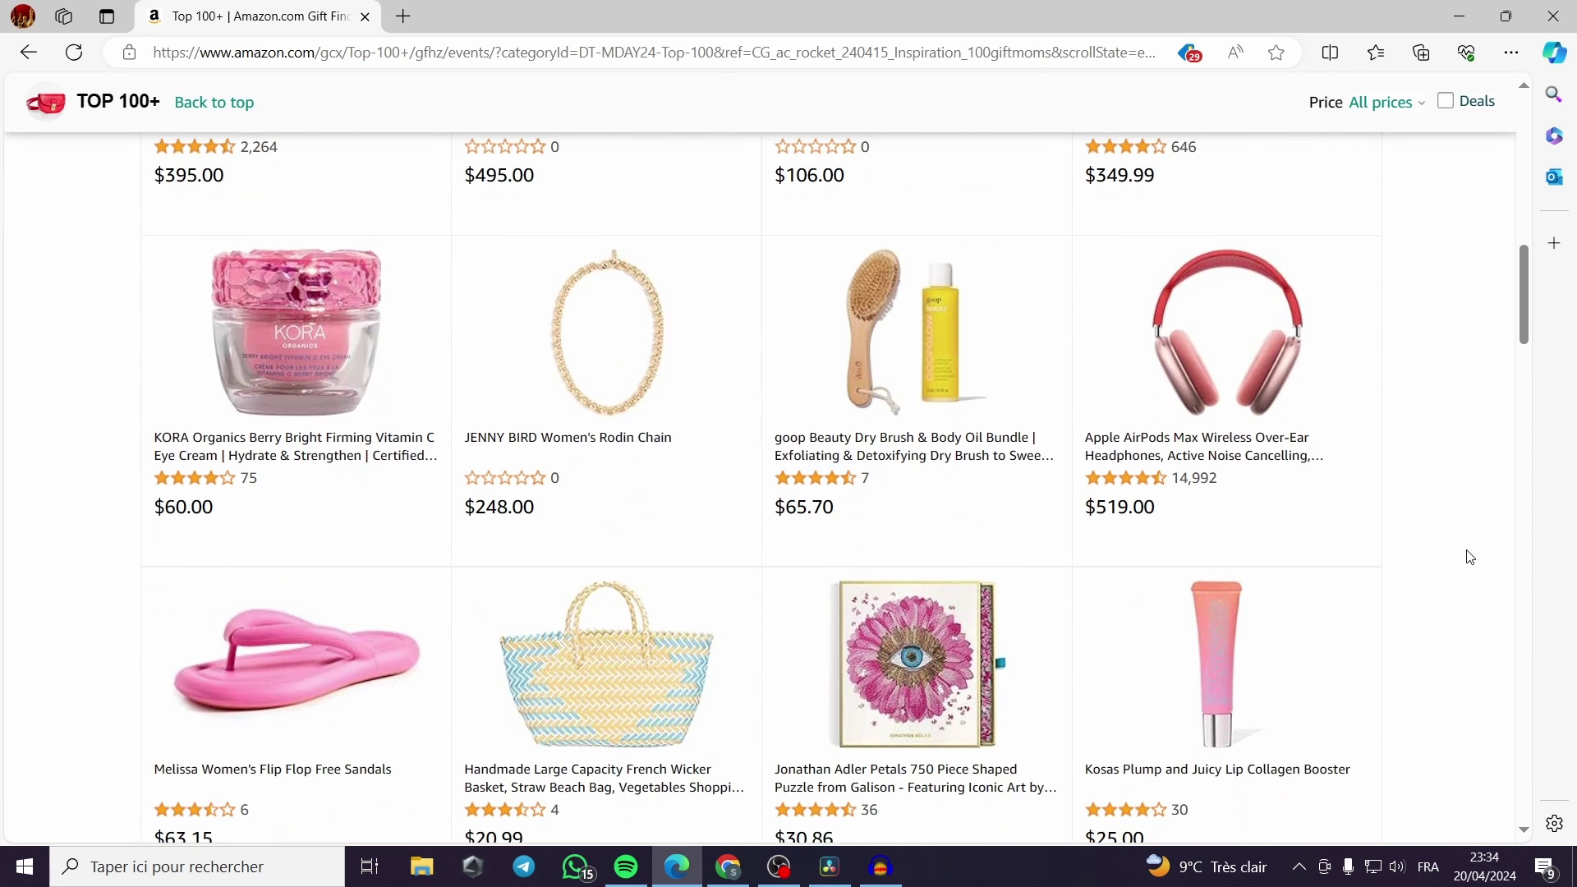
pyautogui.scroll(-1, 1467, 557)
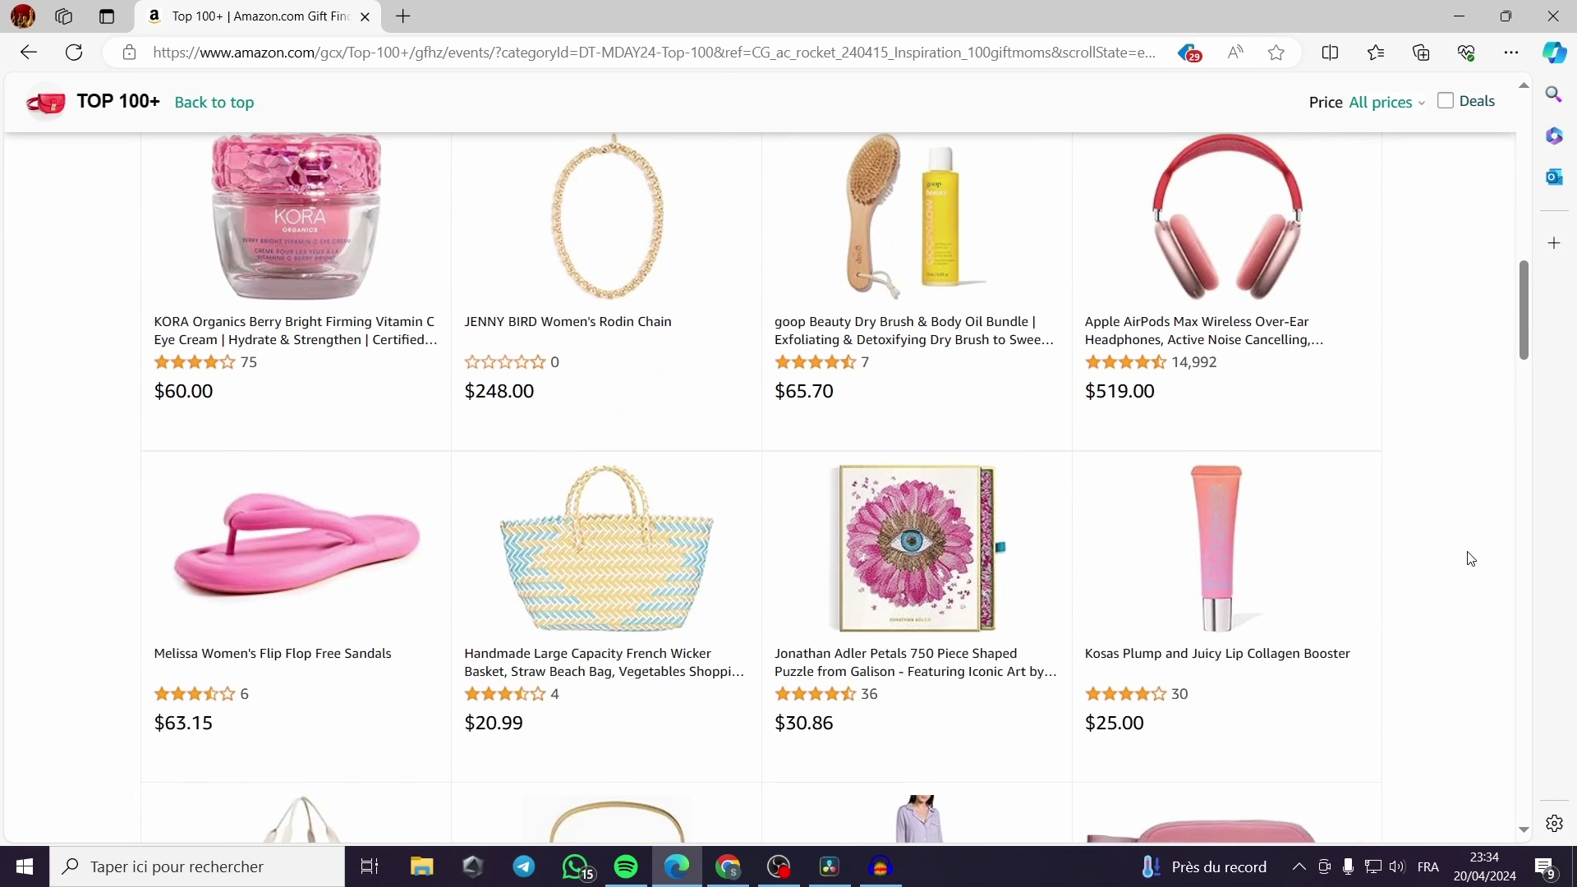
pyautogui.scroll(-1, 1467, 558)
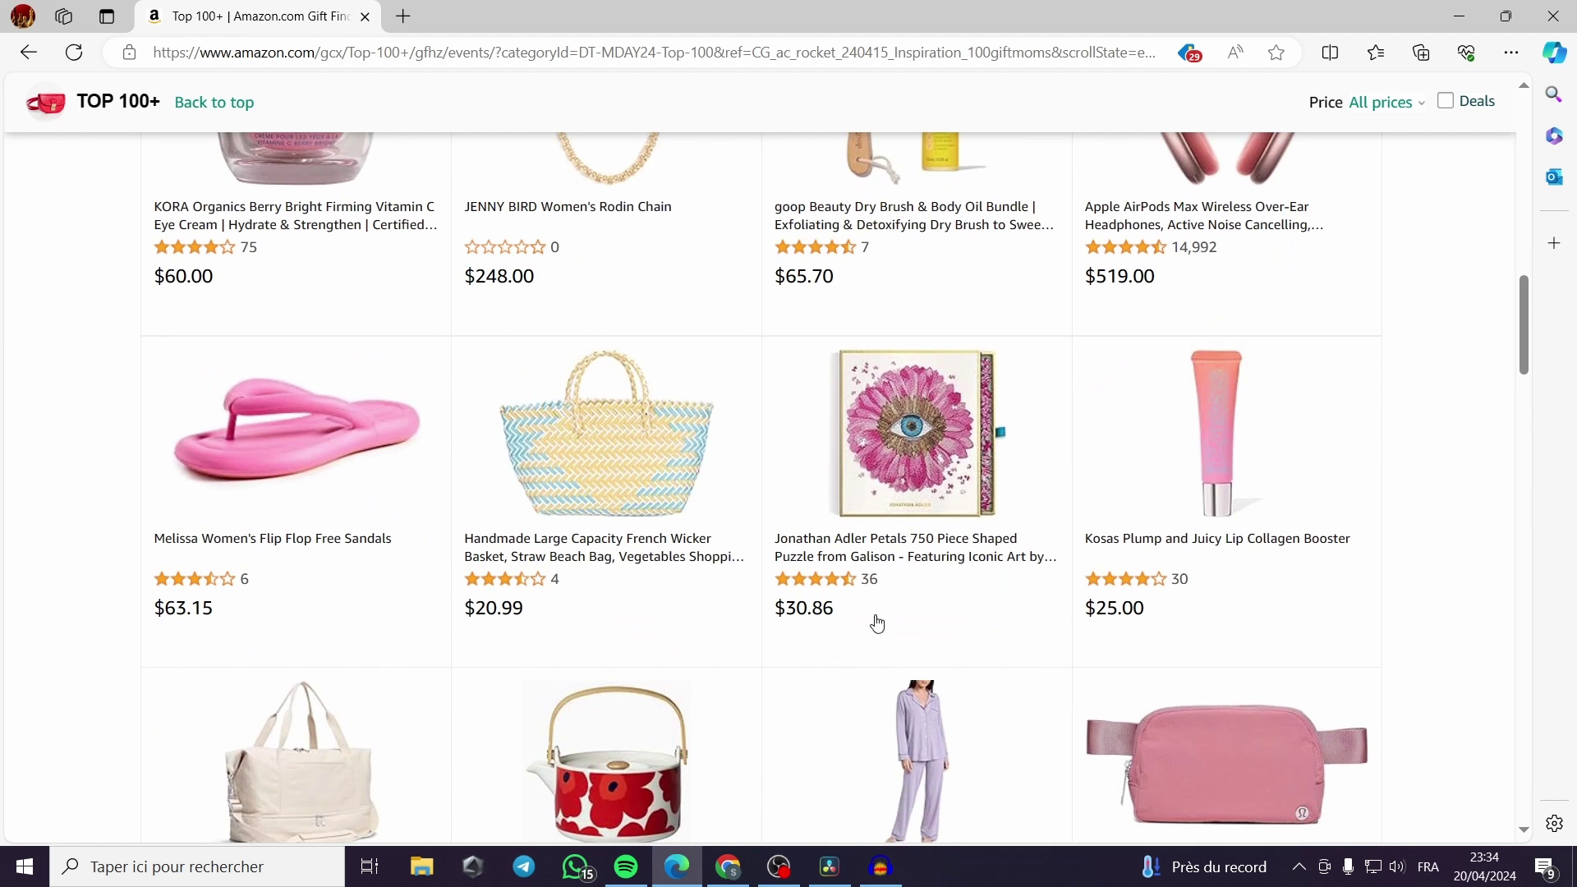
pyautogui.scroll(-1, 598, 618)
pyautogui.scroll(-1, 601, 618)
pyautogui.scroll(-1, 603, 616)
pyautogui.scroll(-2, 627, 649)
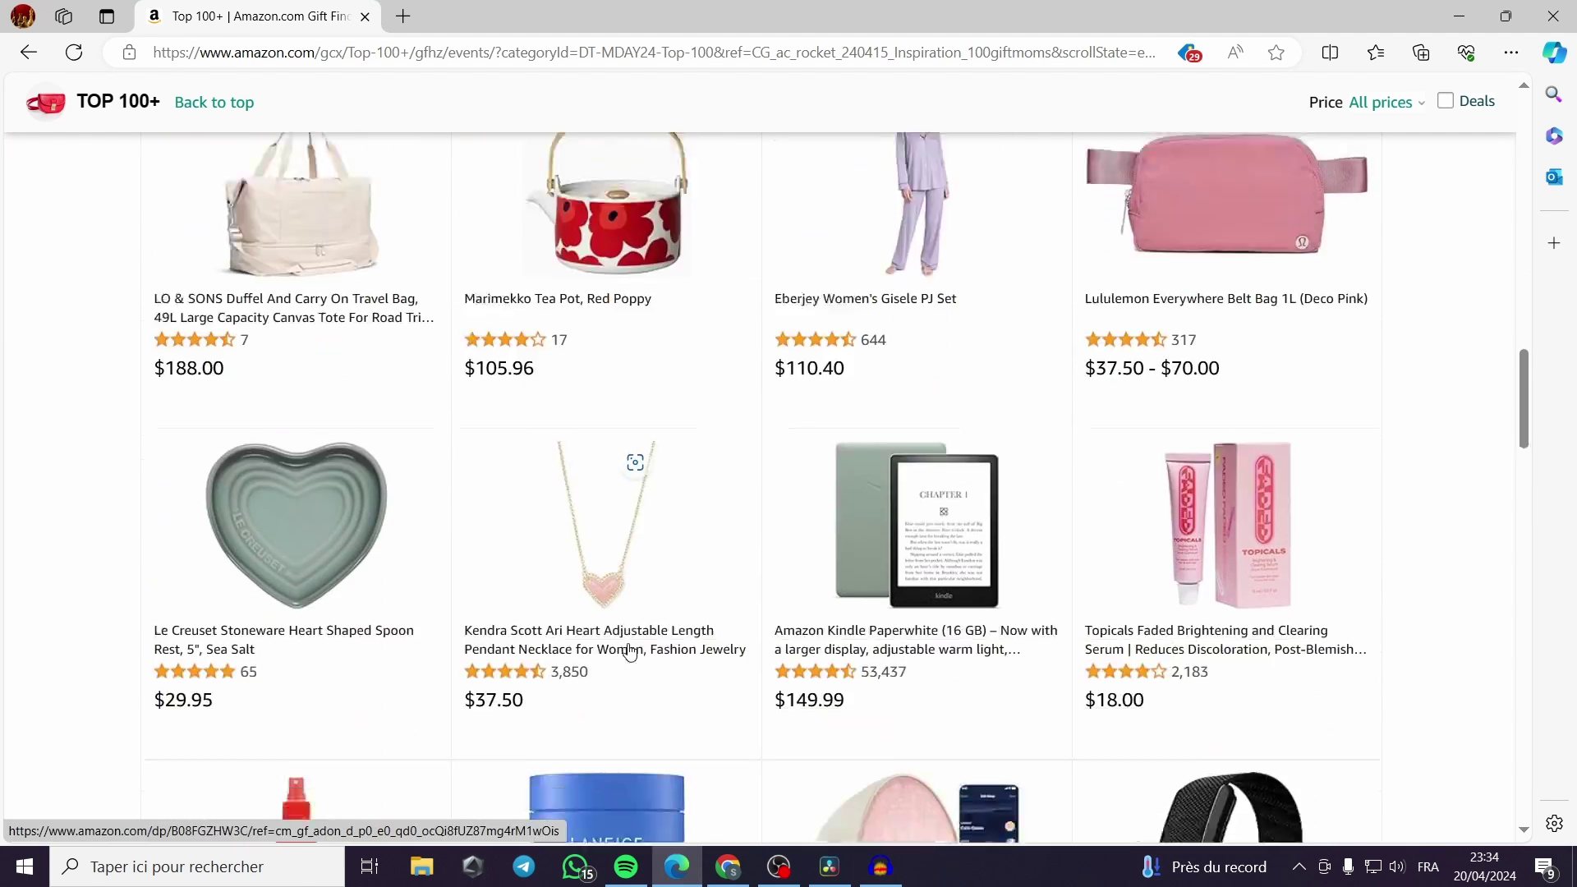
pyautogui.scroll(-3, 629, 652)
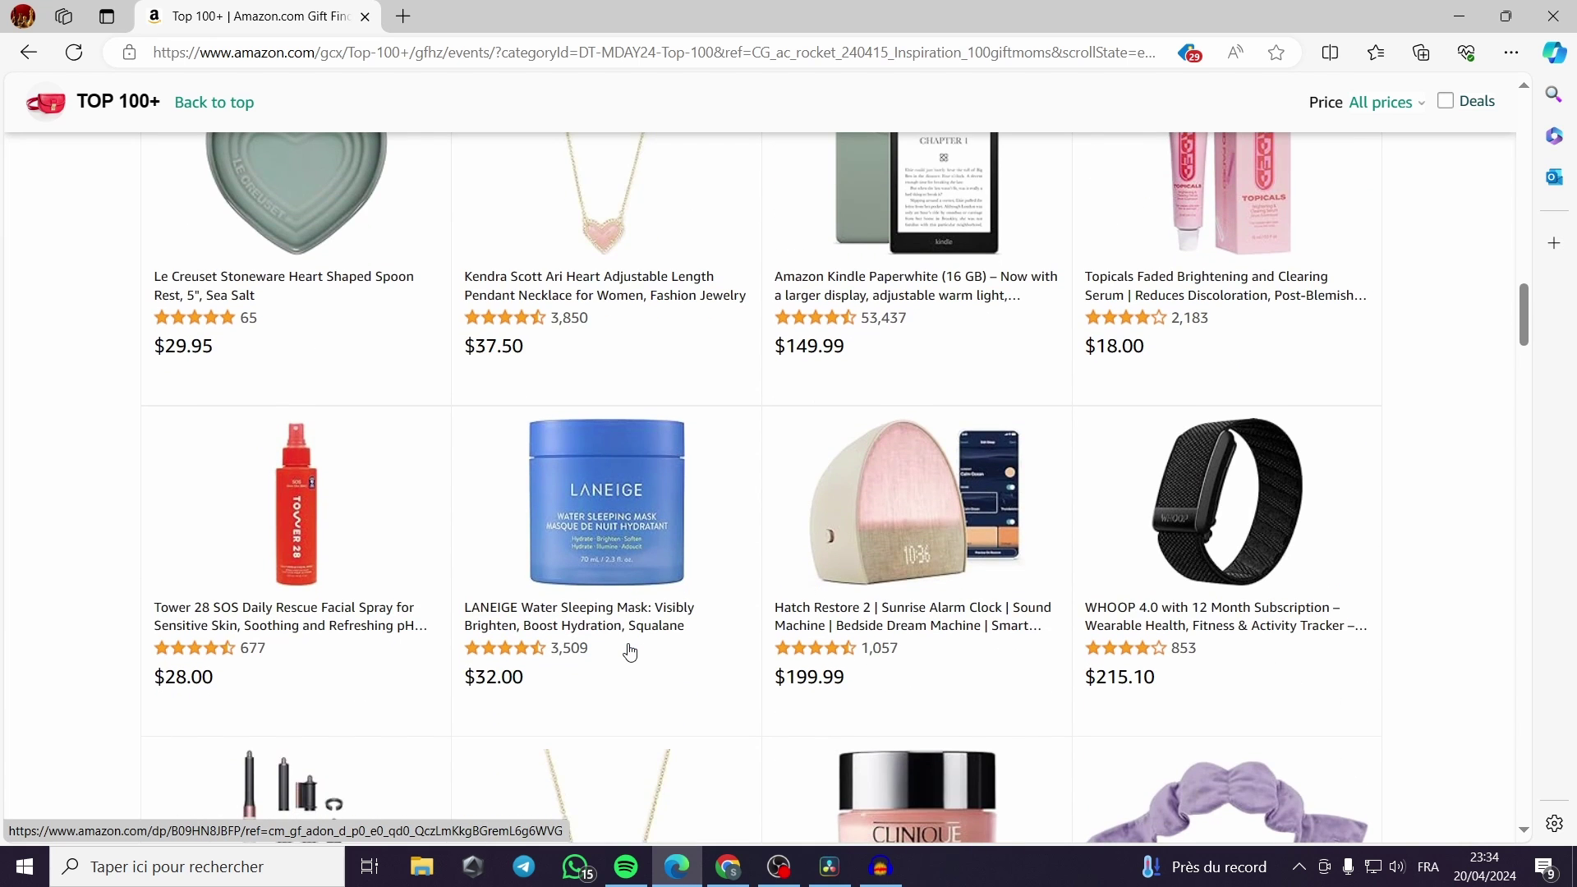
pyautogui.scroll(-1, 629, 652)
pyautogui.scroll(-3, 628, 651)
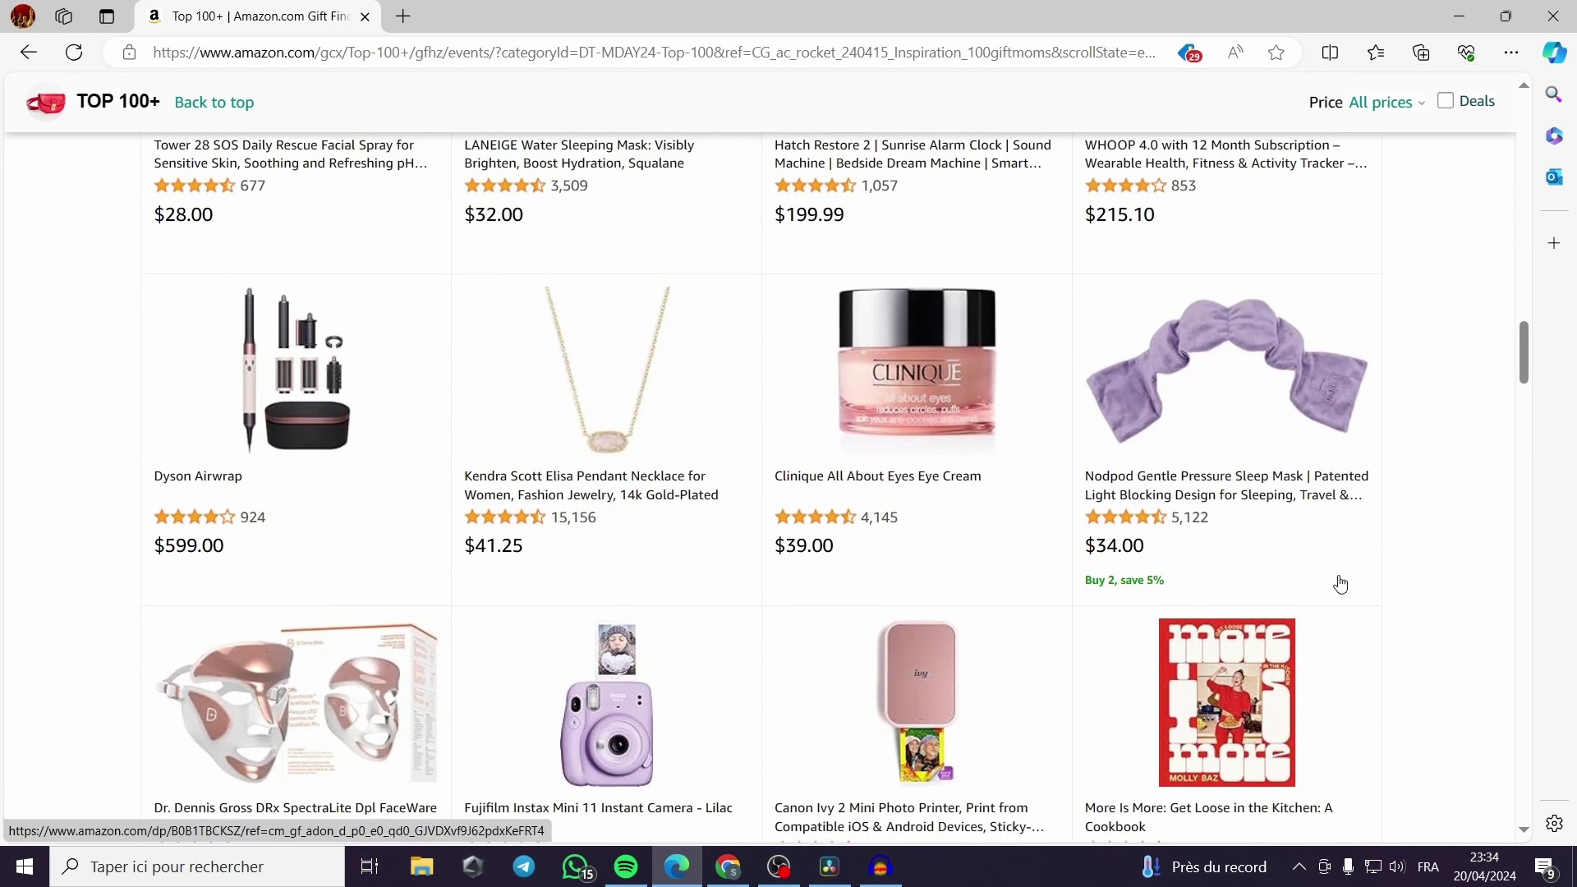
pyautogui.scroll(-3, 1536, 606)
pyautogui.scroll(-1, 1456, 604)
pyautogui.scroll(-1, 1457, 601)
pyautogui.scroll(-2, 1457, 599)
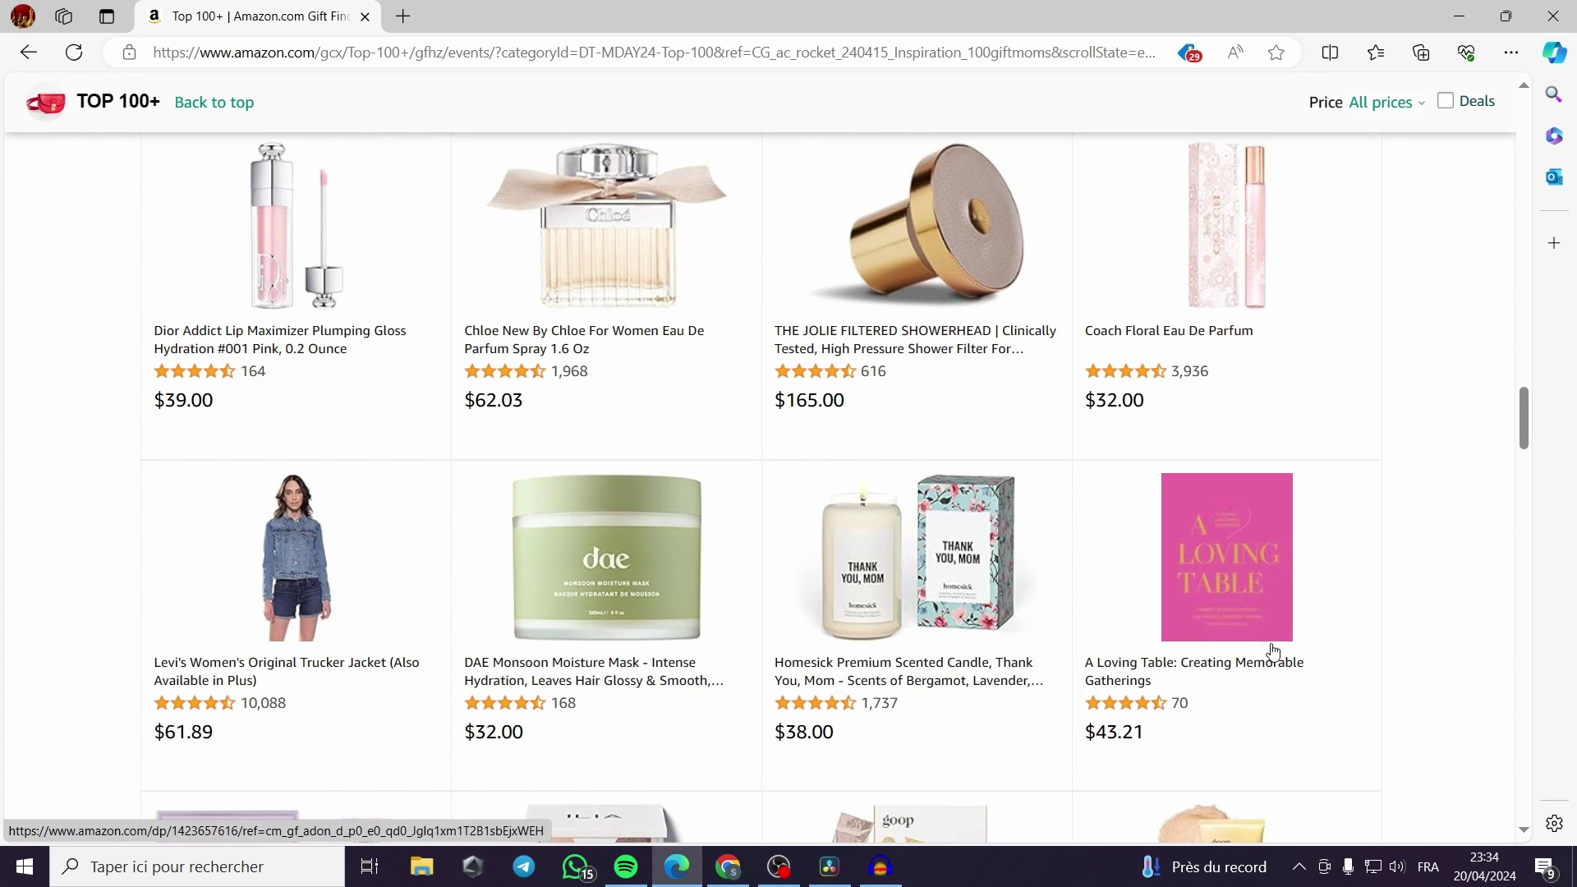
pyautogui.scroll(-3, 1379, 552)
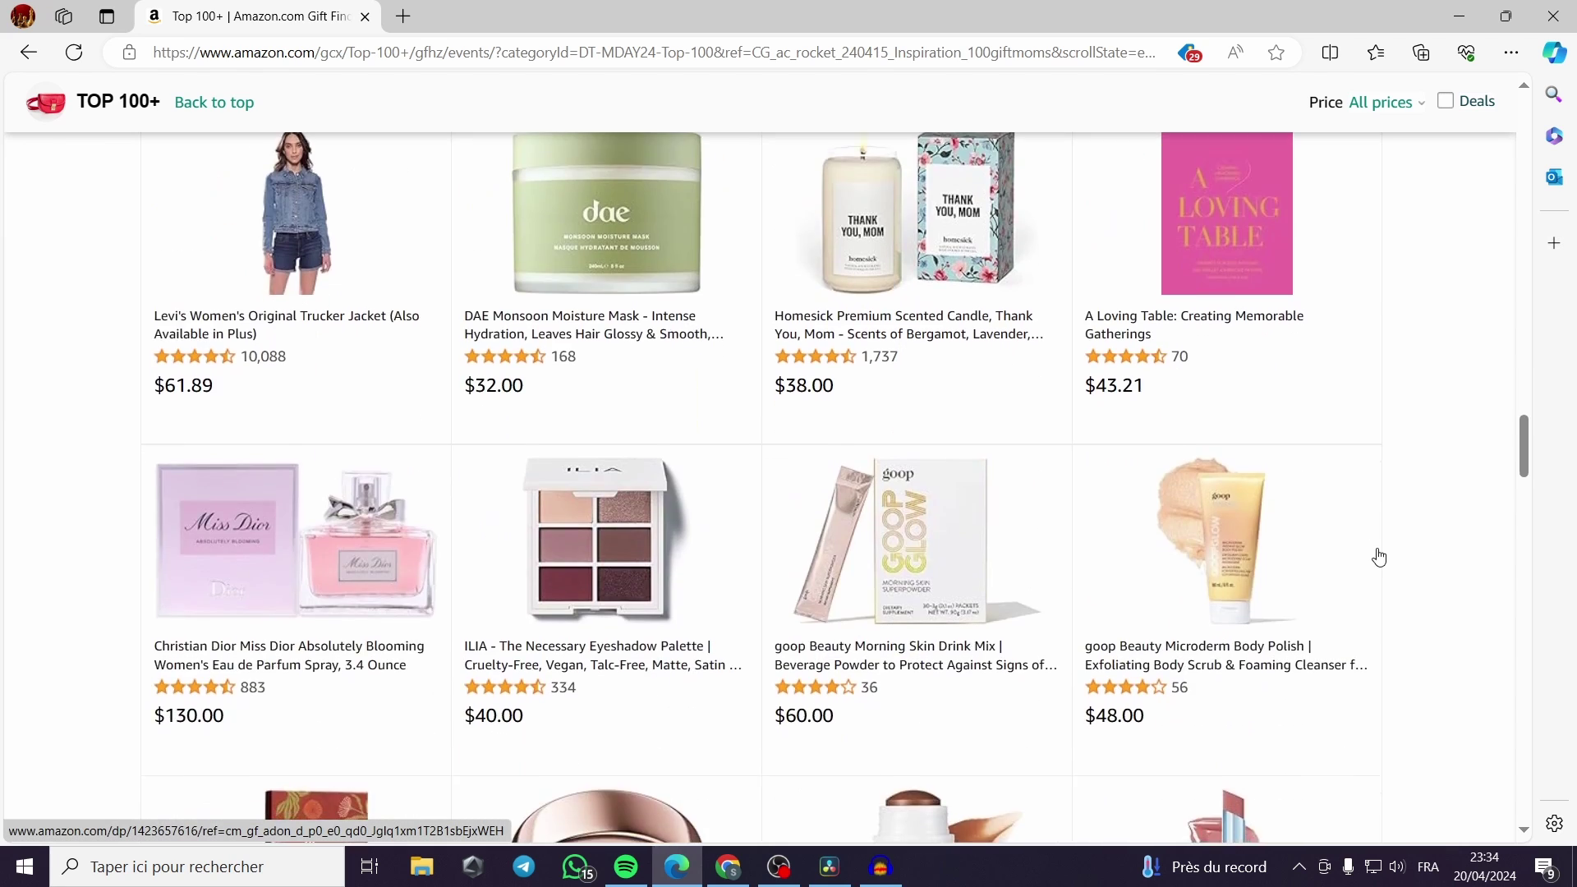
pyautogui.scroll(5, 1374, 555)
pyautogui.scroll(5, 1374, 554)
pyautogui.scroll(5, 1375, 686)
pyautogui.scroll(4, 1375, 685)
pyautogui.scroll(3, 1376, 685)
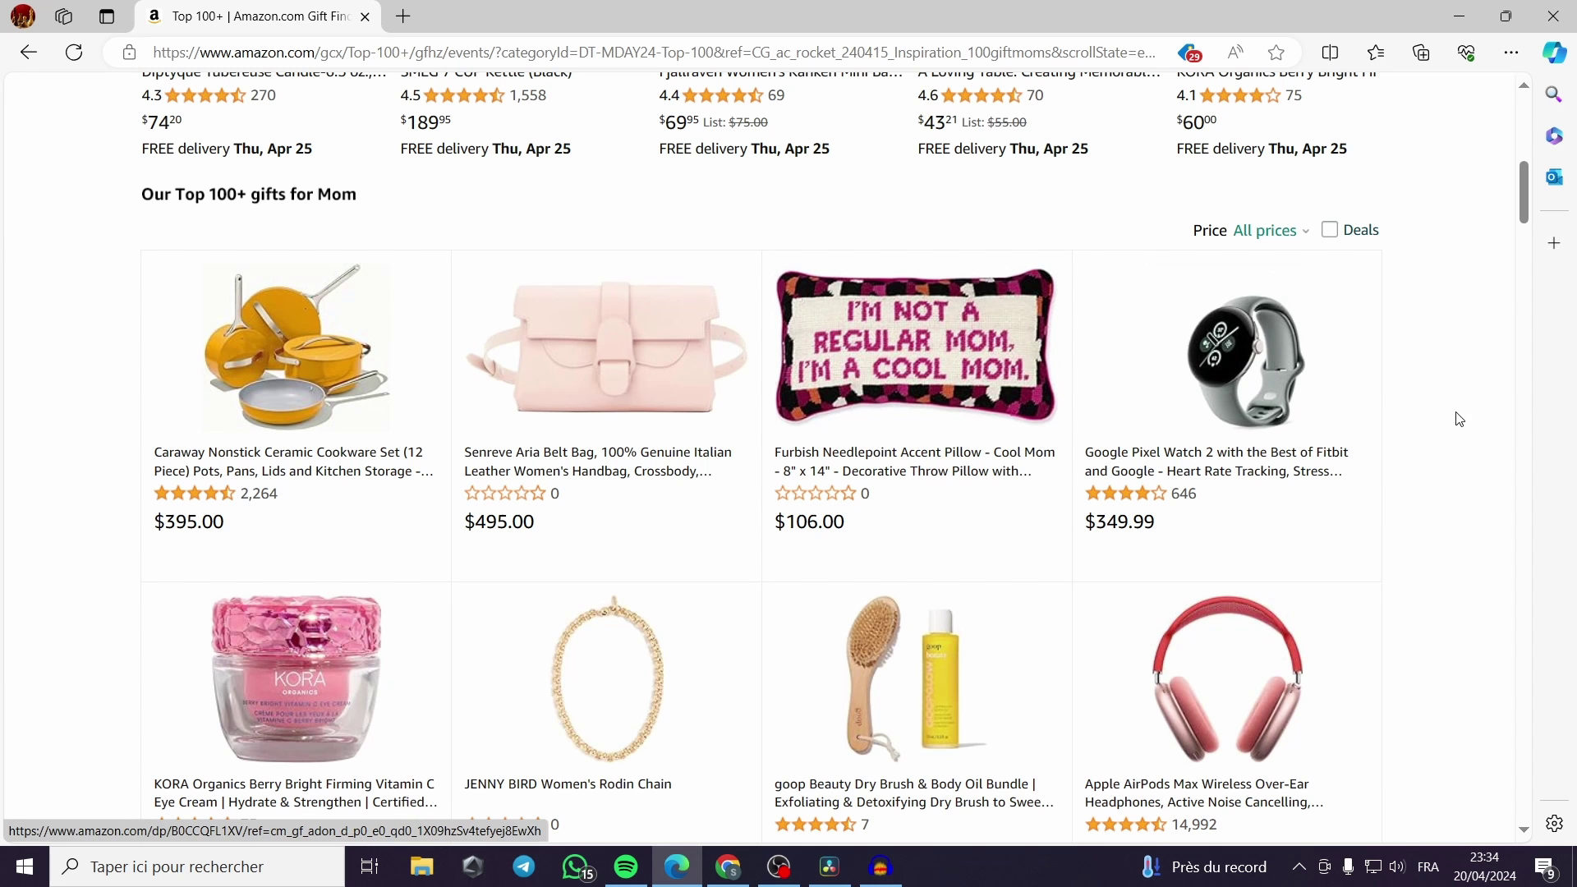
# Open Amazon's Google Pixel Watch 2 listing, then return to the Ads Manager ad editor.
pyautogui.click(1262, 380)
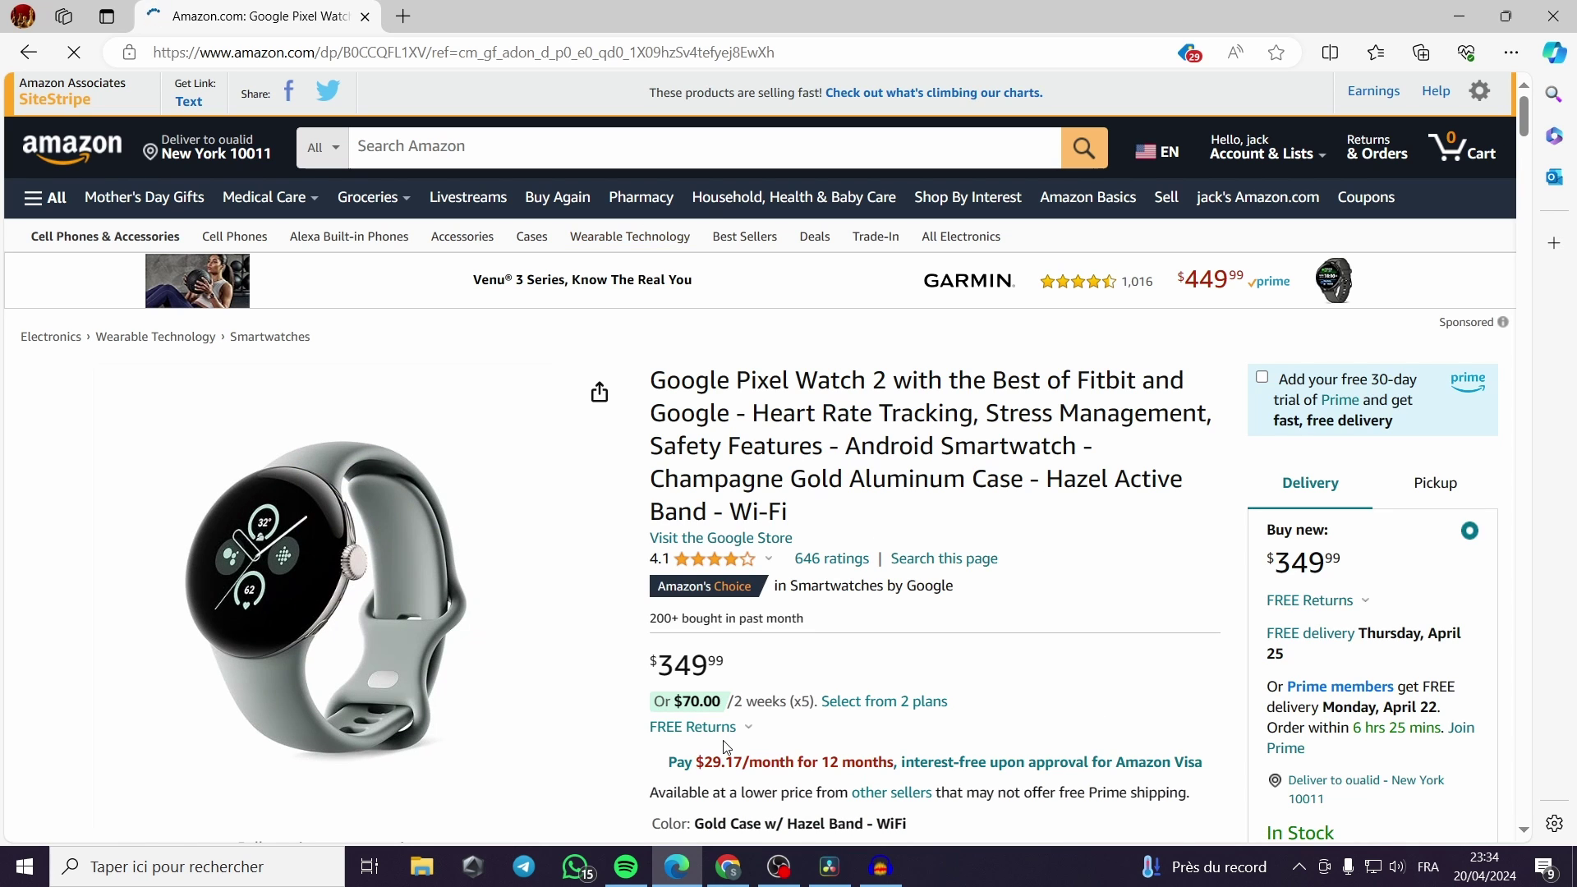
pyautogui.click(726, 867)
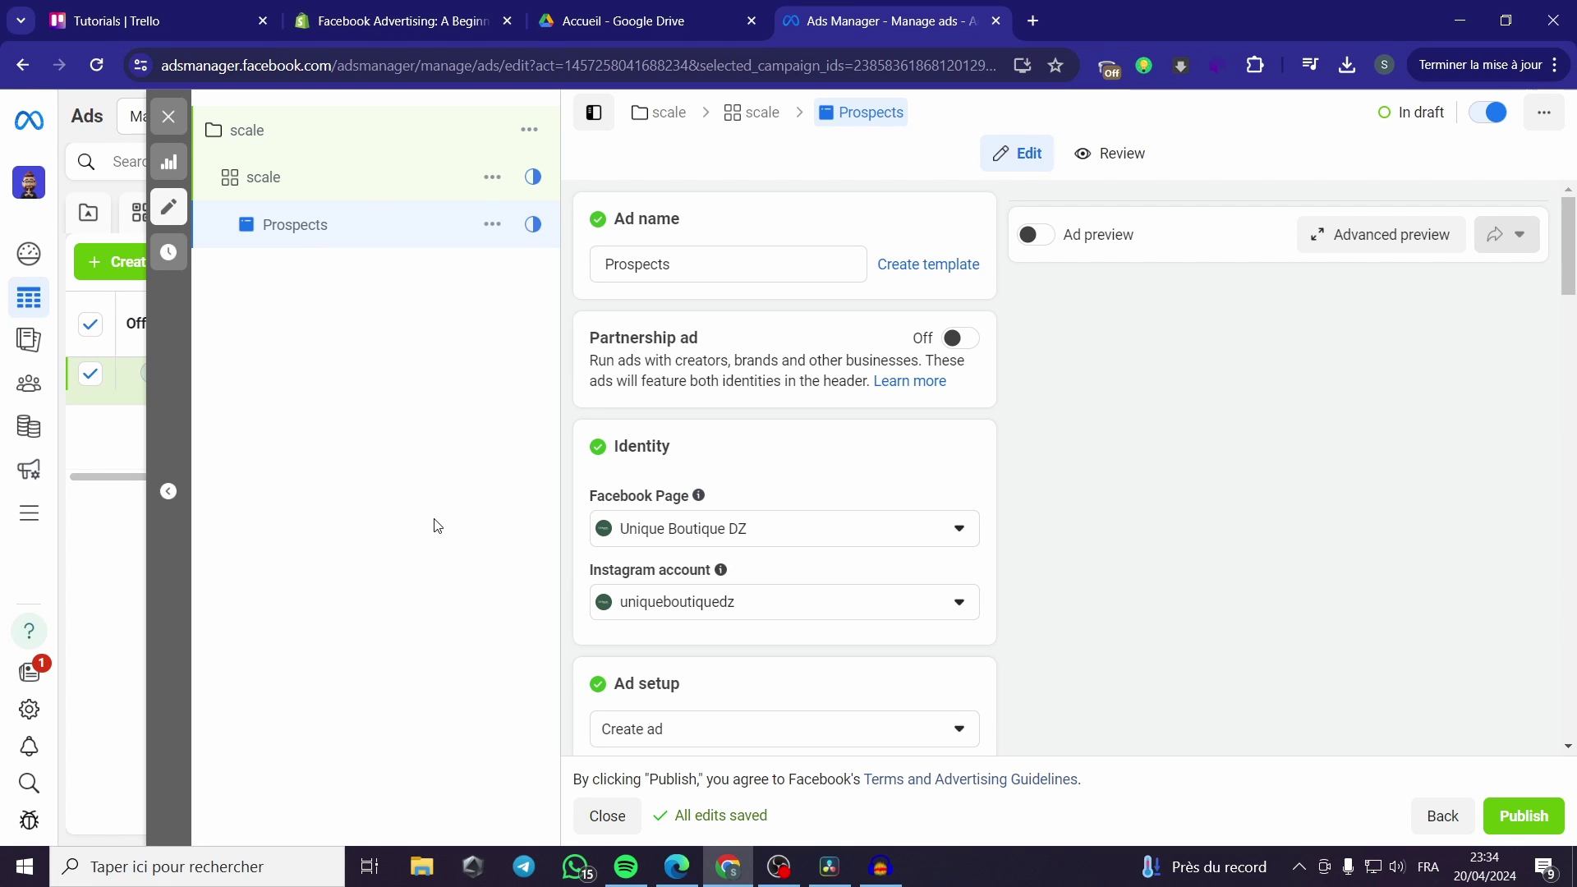
pyautogui.scroll(-3, 1046, 504)
pyautogui.scroll(-2, 1048, 506)
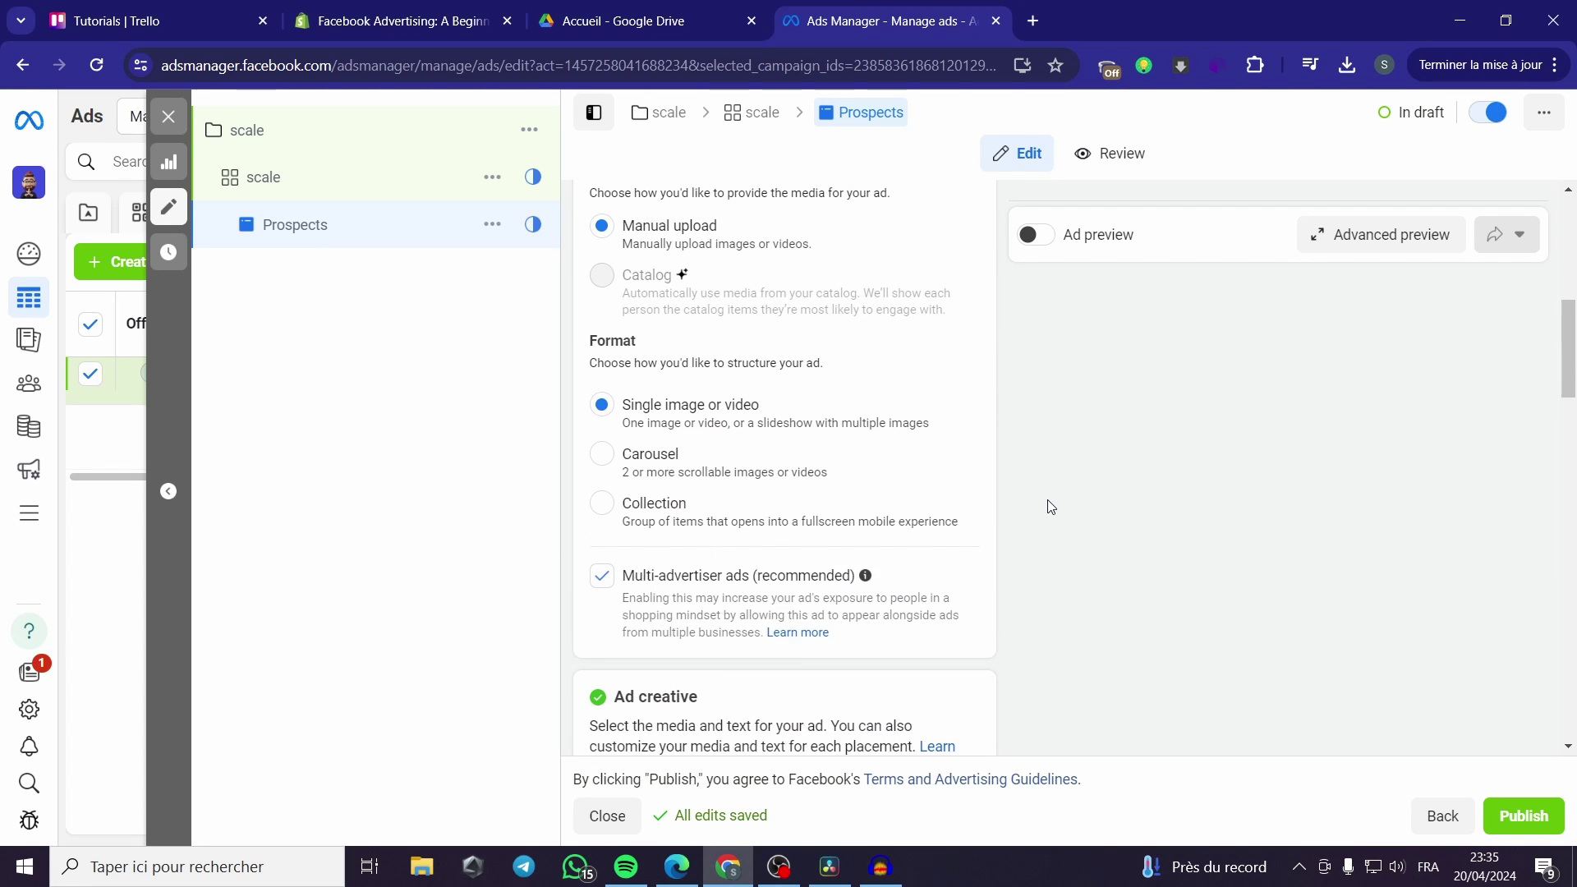
pyautogui.scroll(3, 1046, 505)
# Keep Create ad as the ad setup and show the Add image / Add video choices.
pyautogui.click(808, 434)
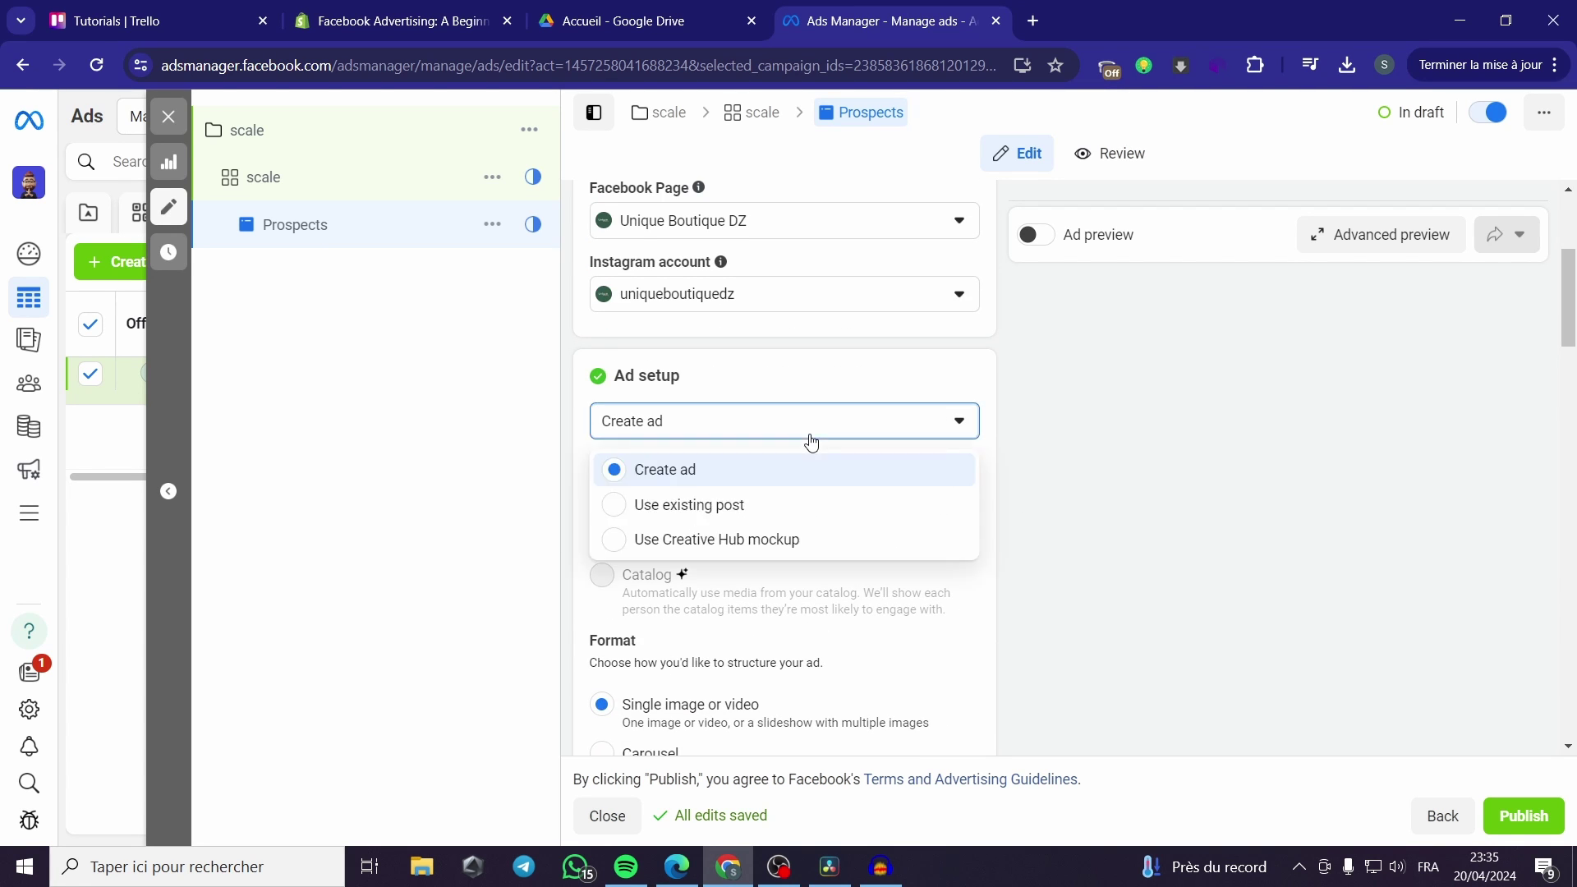
pyautogui.click(717, 476)
pyautogui.scroll(-1, 804, 494)
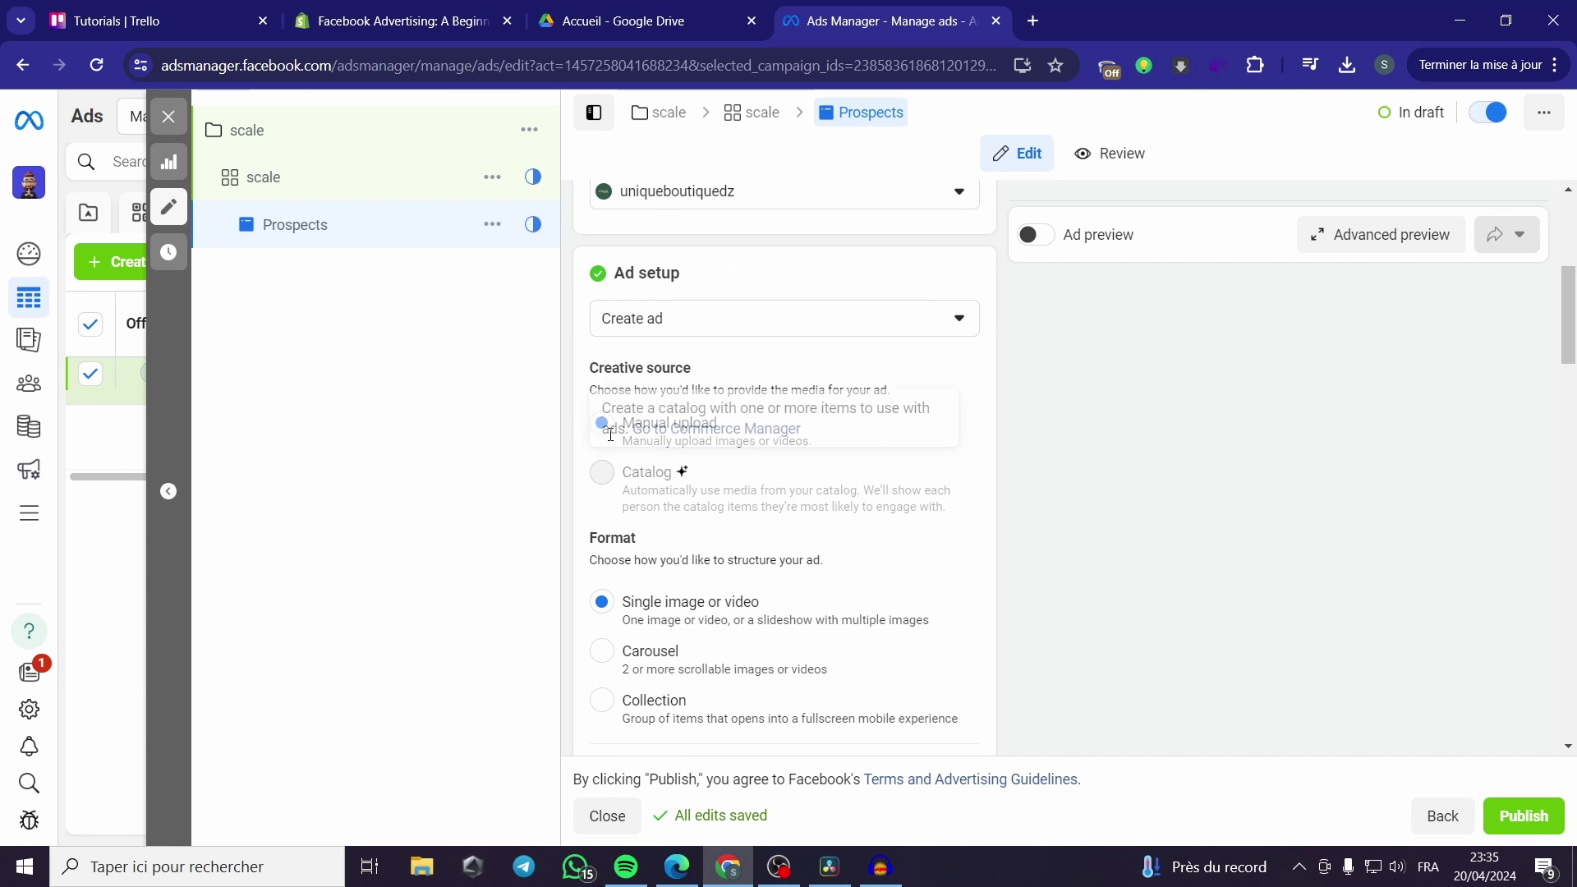
pyautogui.scroll(-3, 1074, 514)
pyautogui.scroll(-2, 946, 497)
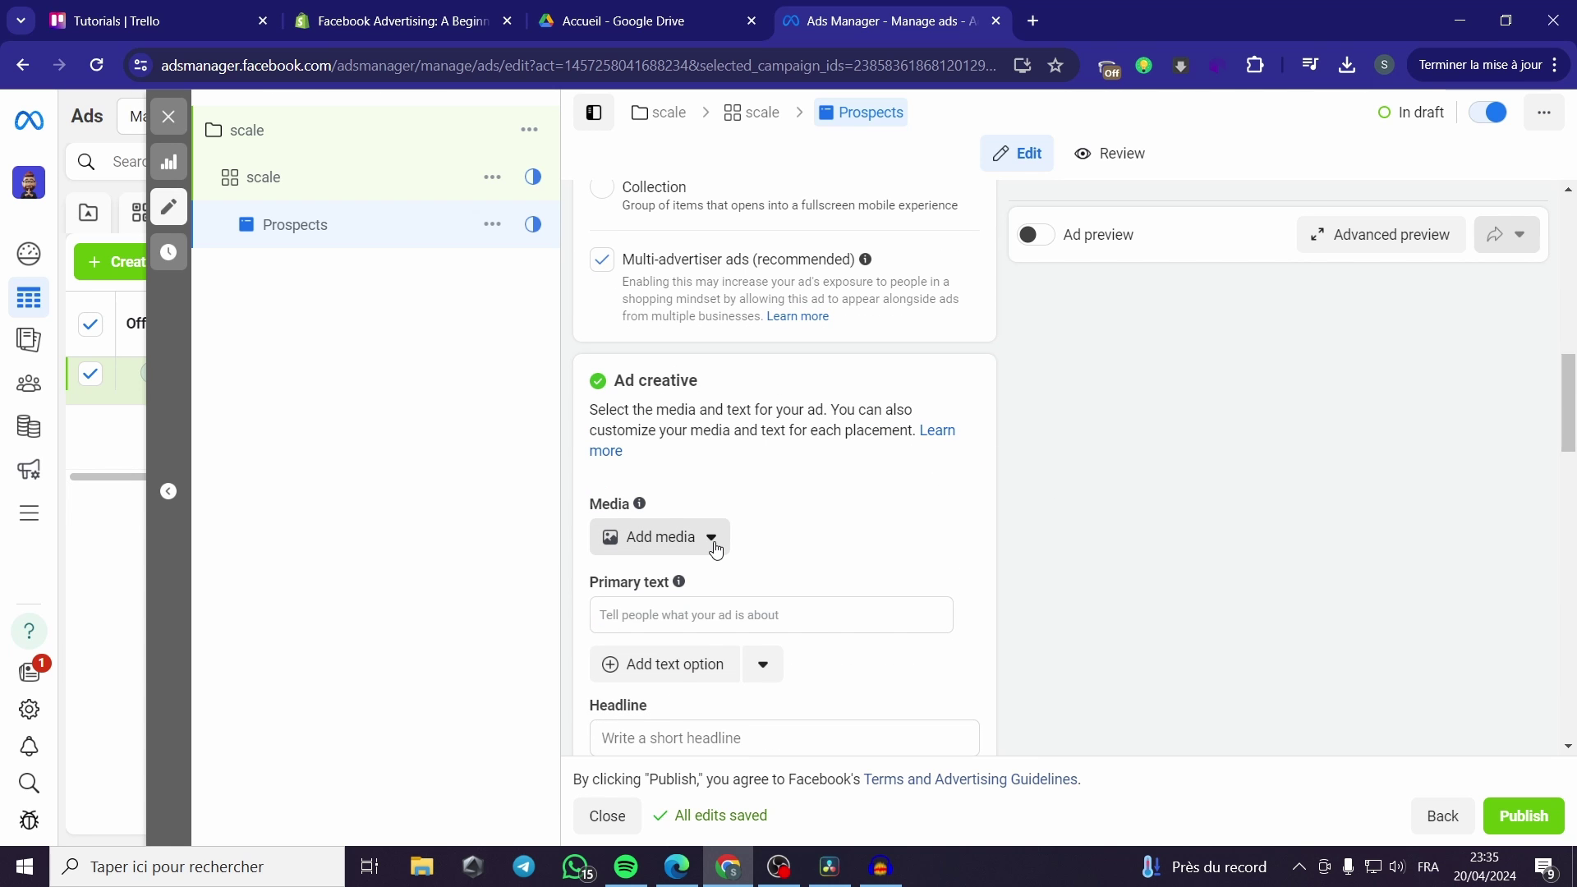
pyautogui.scroll(-1, 716, 551)
pyautogui.click(709, 447)
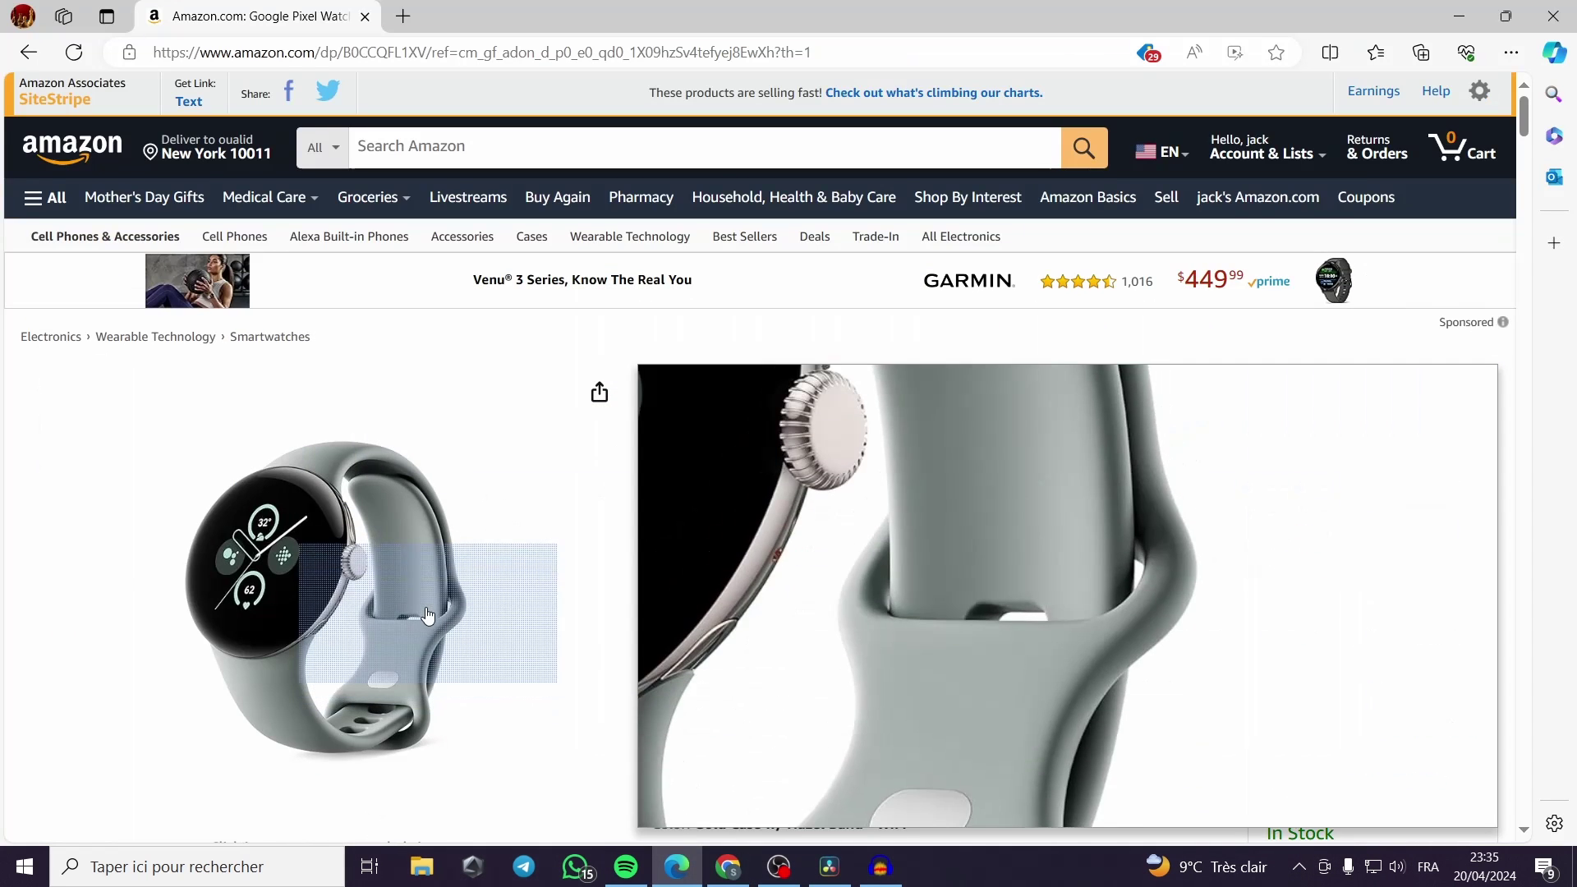
# Save the plain Pixel Watch image and the sensors graphic as JPGs from the image viewer.
pyautogui.click(431, 617)
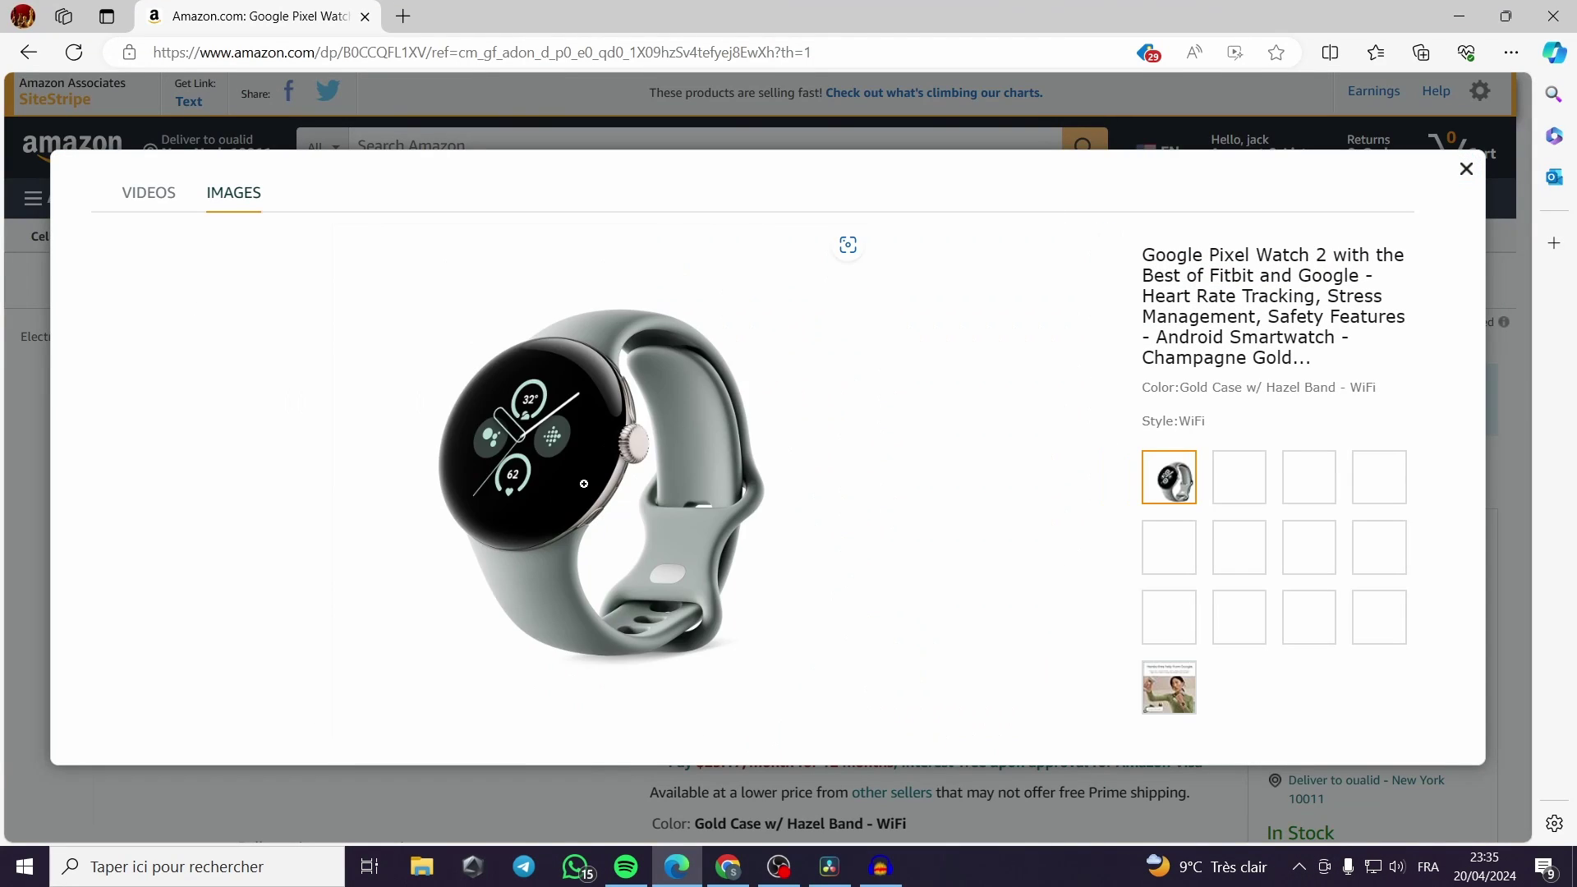
pyautogui.rightClick(584, 479)
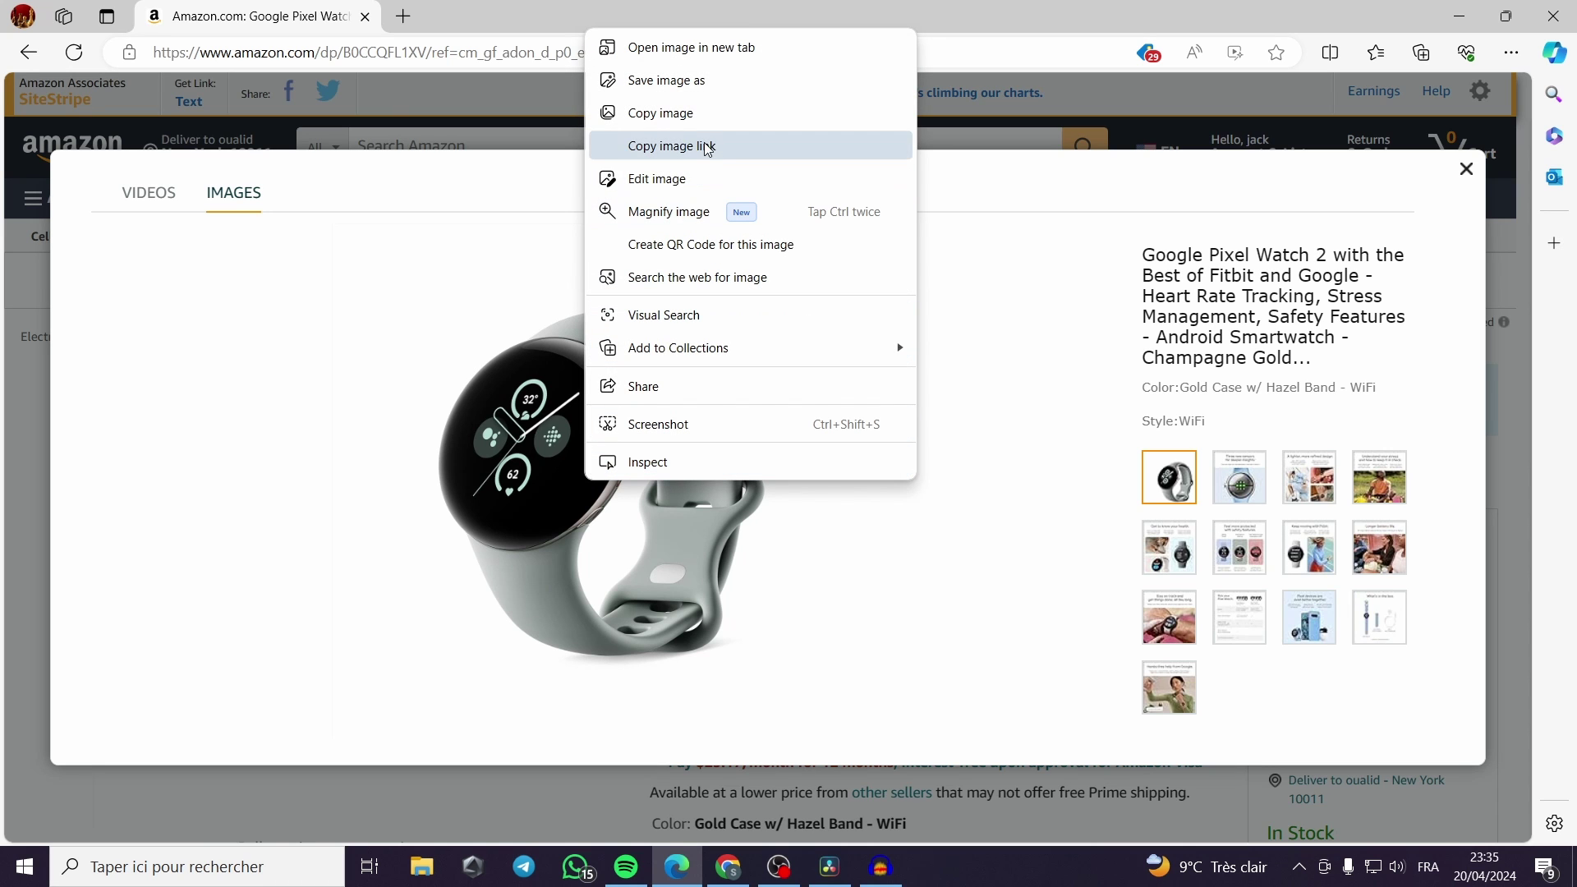
pyautogui.click(741, 87)
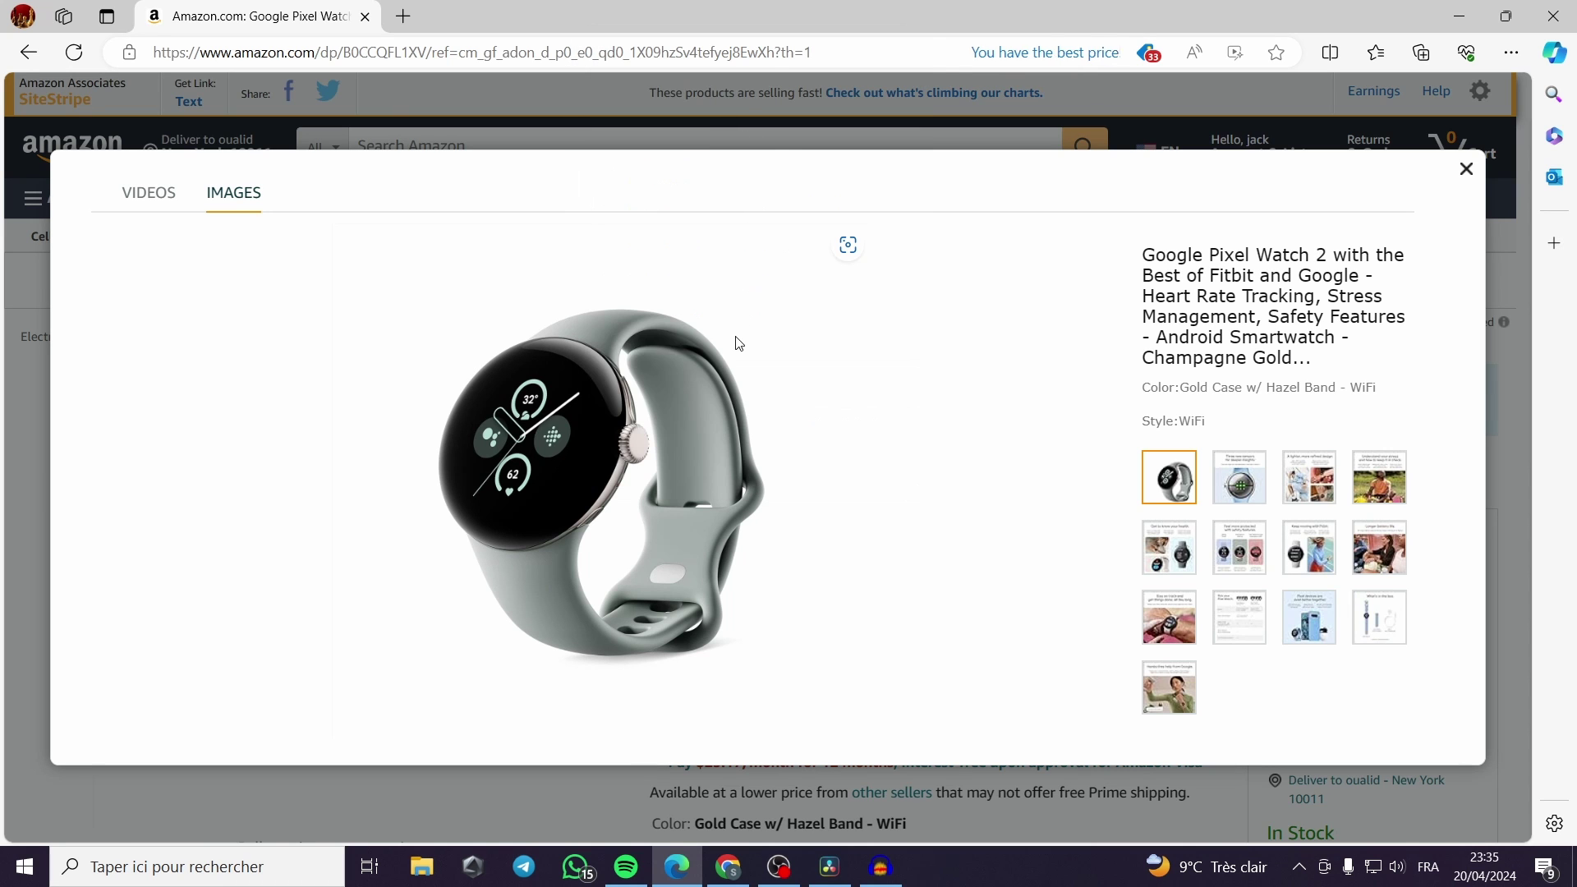
pyautogui.click(614, 460)
pyautogui.click(1240, 484)
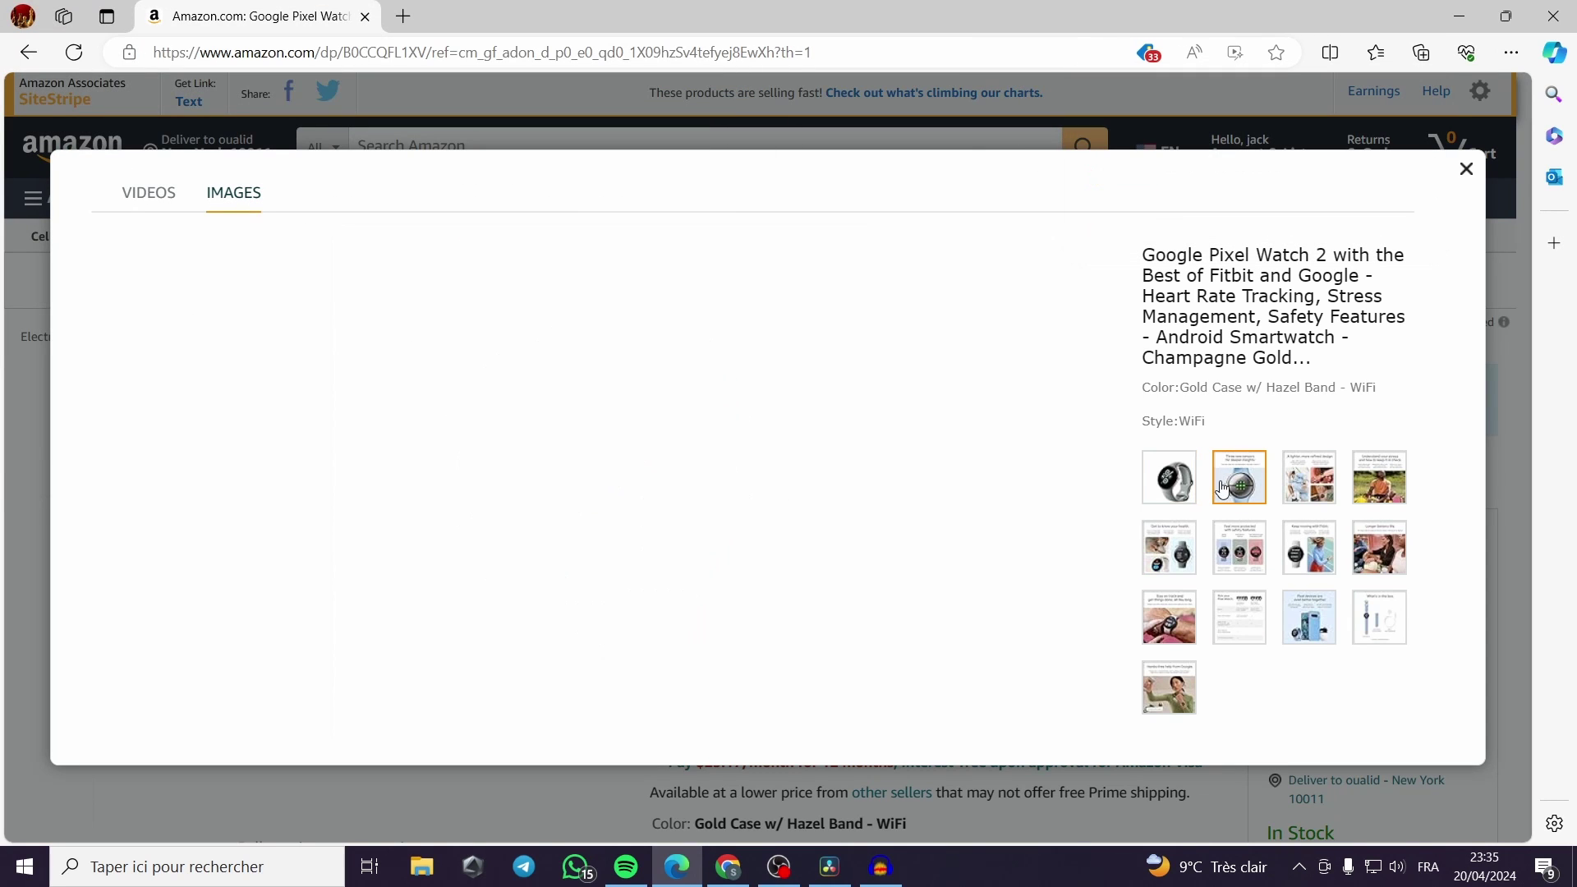
pyautogui.rightClick(700, 474)
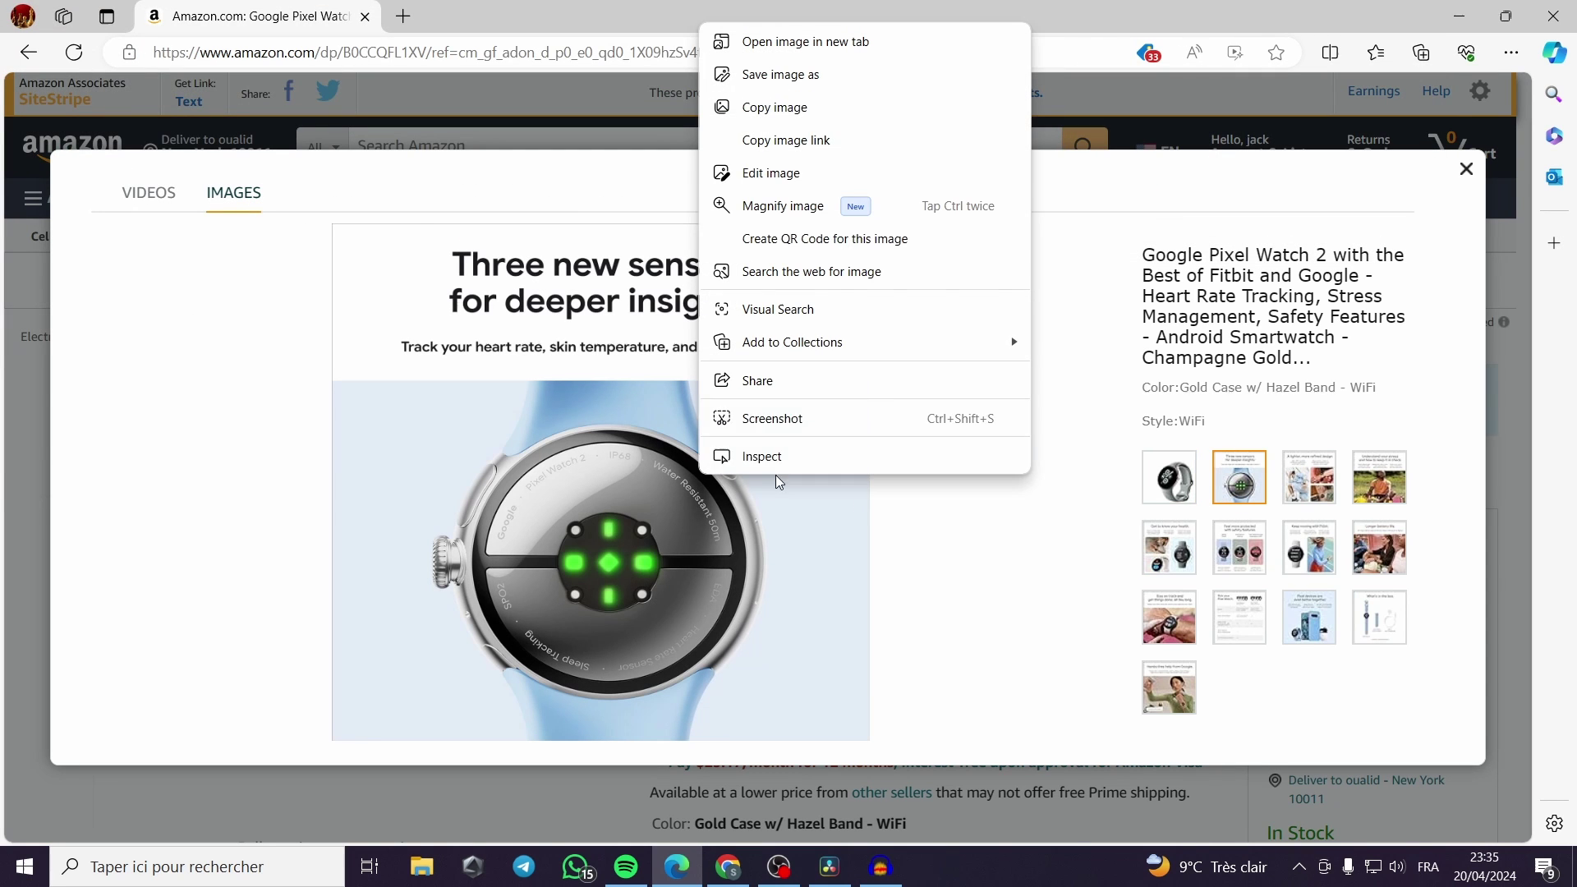
pyautogui.click(851, 76)
pyautogui.click(610, 462)
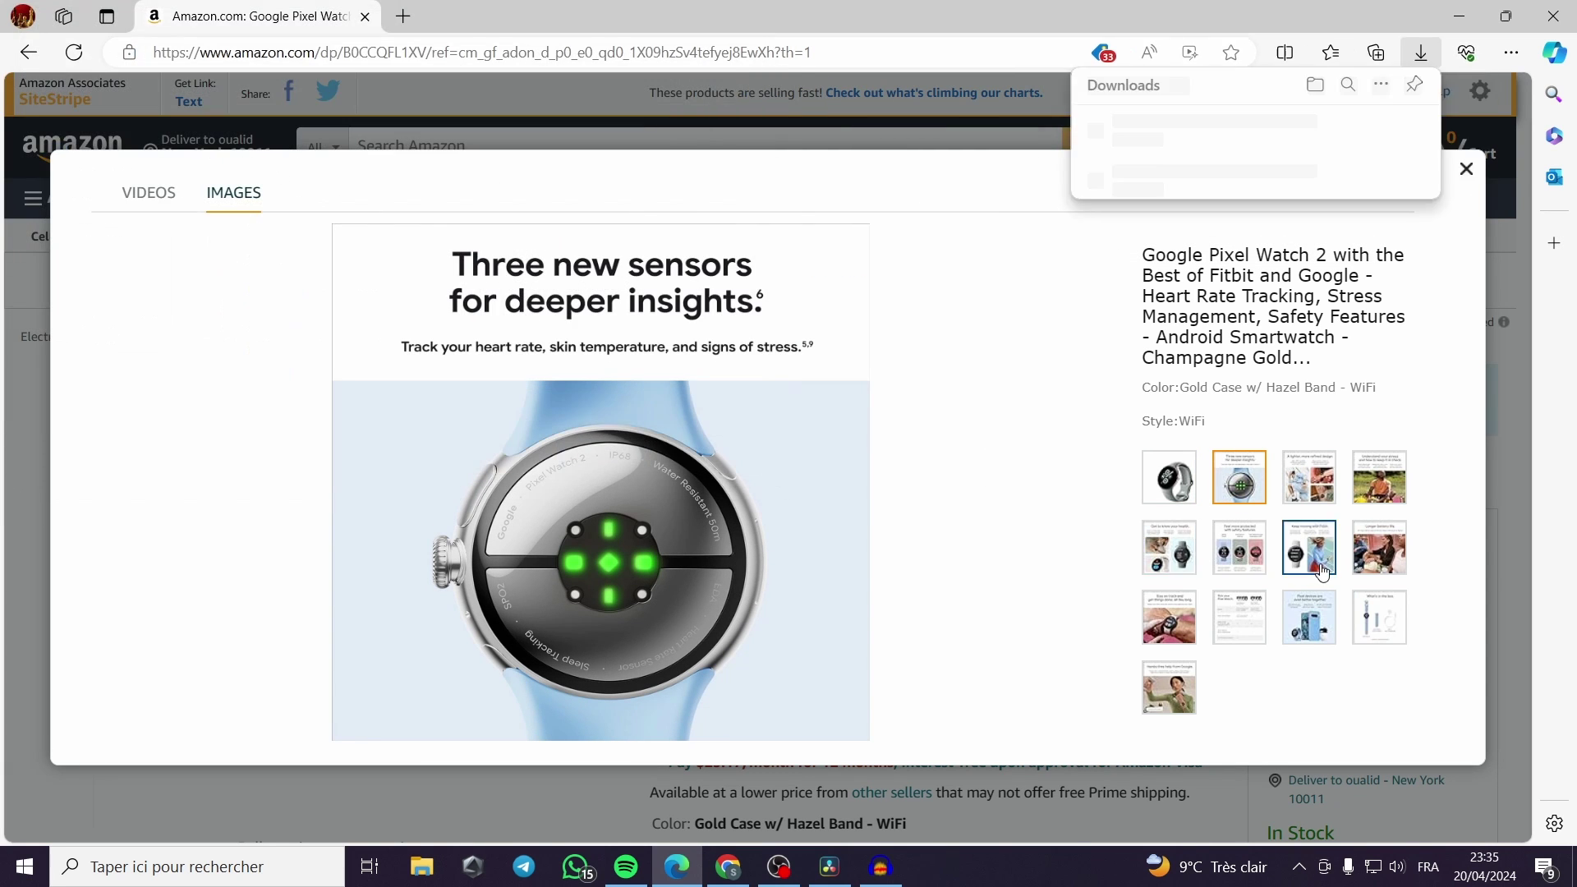
# Save the safety-features graphic as a JPG as well.
pyautogui.click(1171, 547)
pyautogui.click(1239, 555)
pyautogui.rightClick(619, 512)
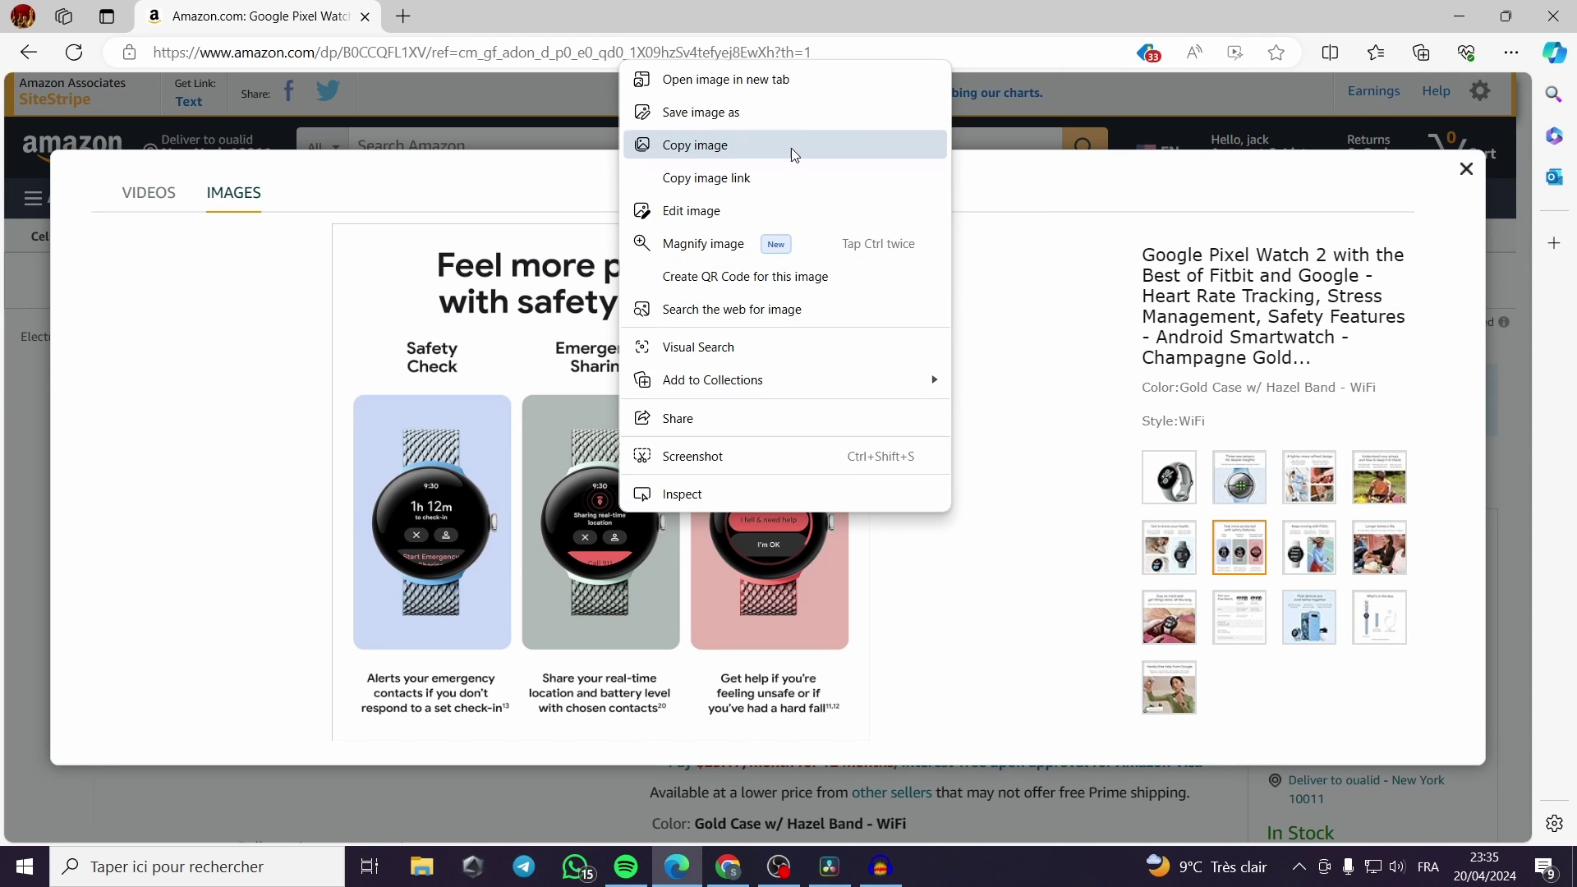
pyautogui.click(795, 117)
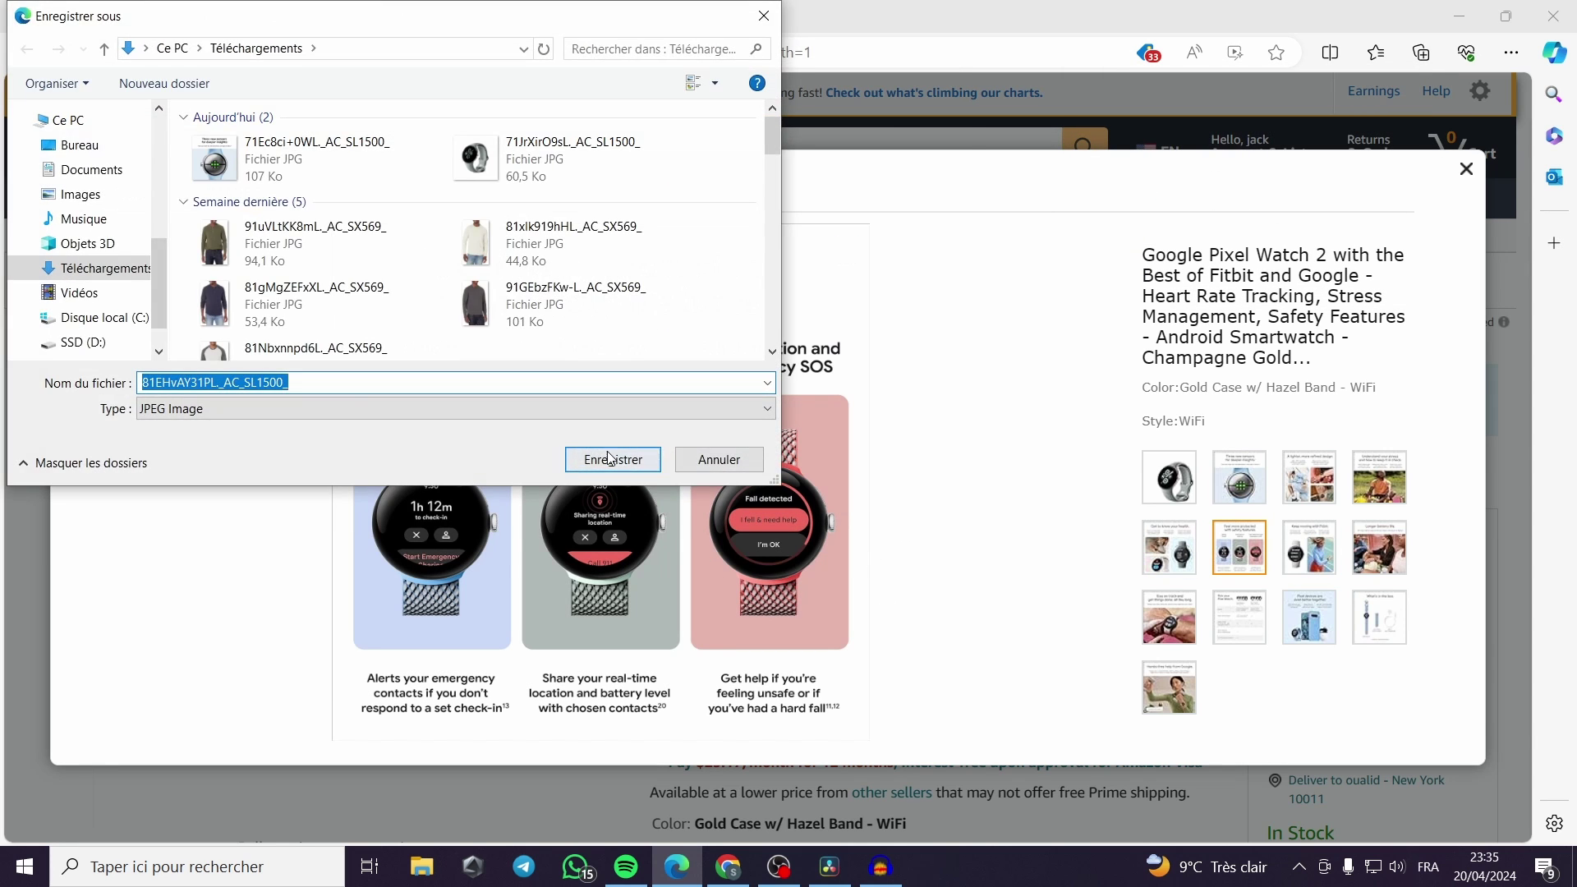
pyautogui.press('Return')
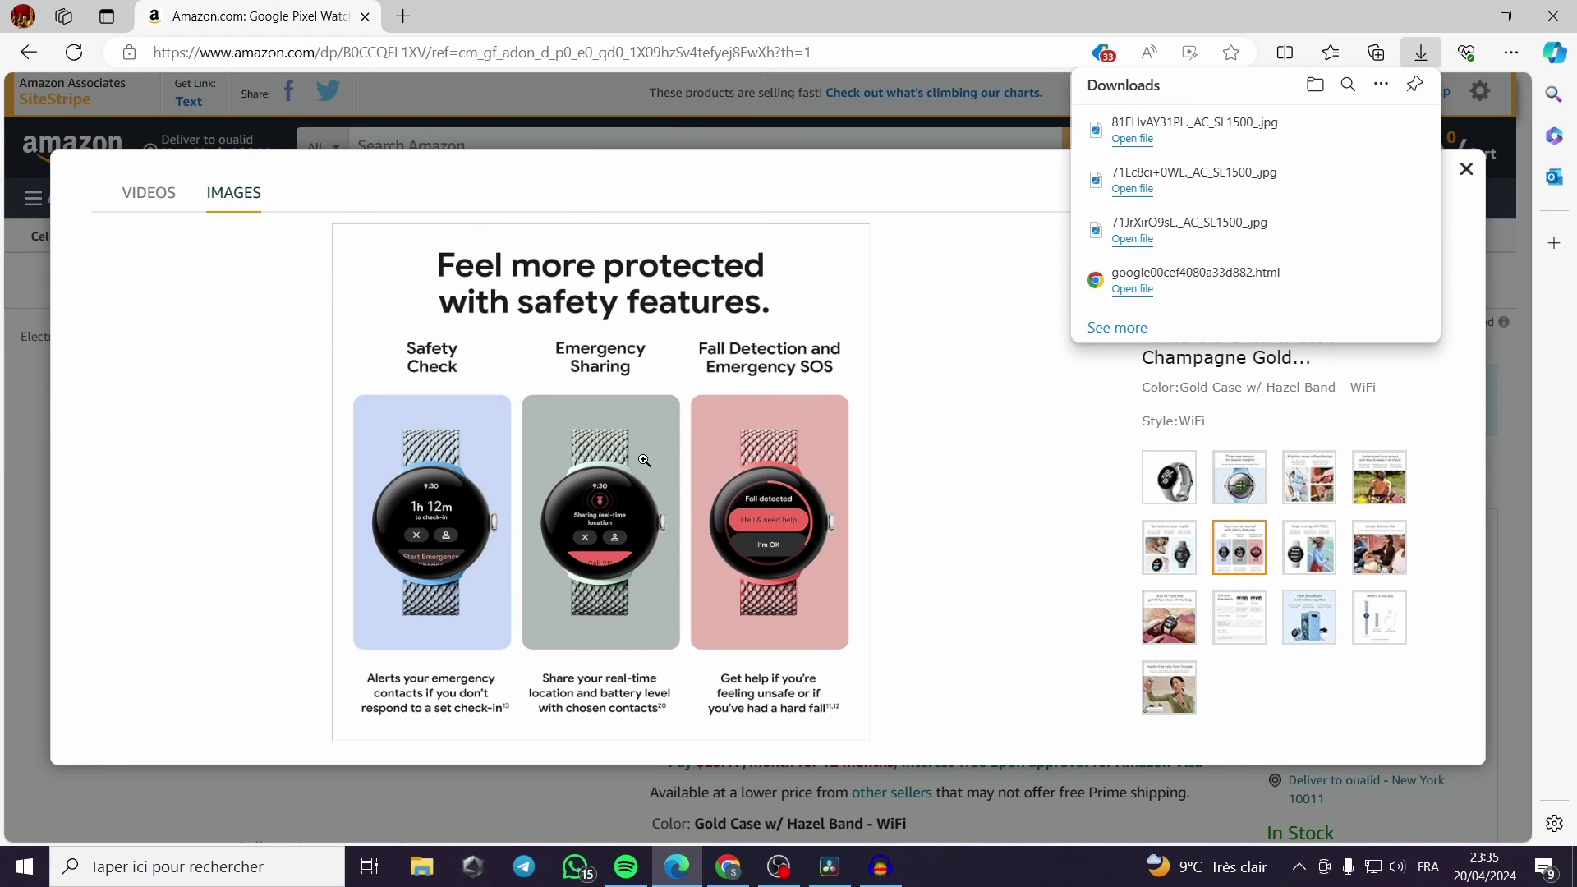
# Upload the three downloaded Pixel Watch JPGs to the ad's image library.
pyautogui.click(730, 871)
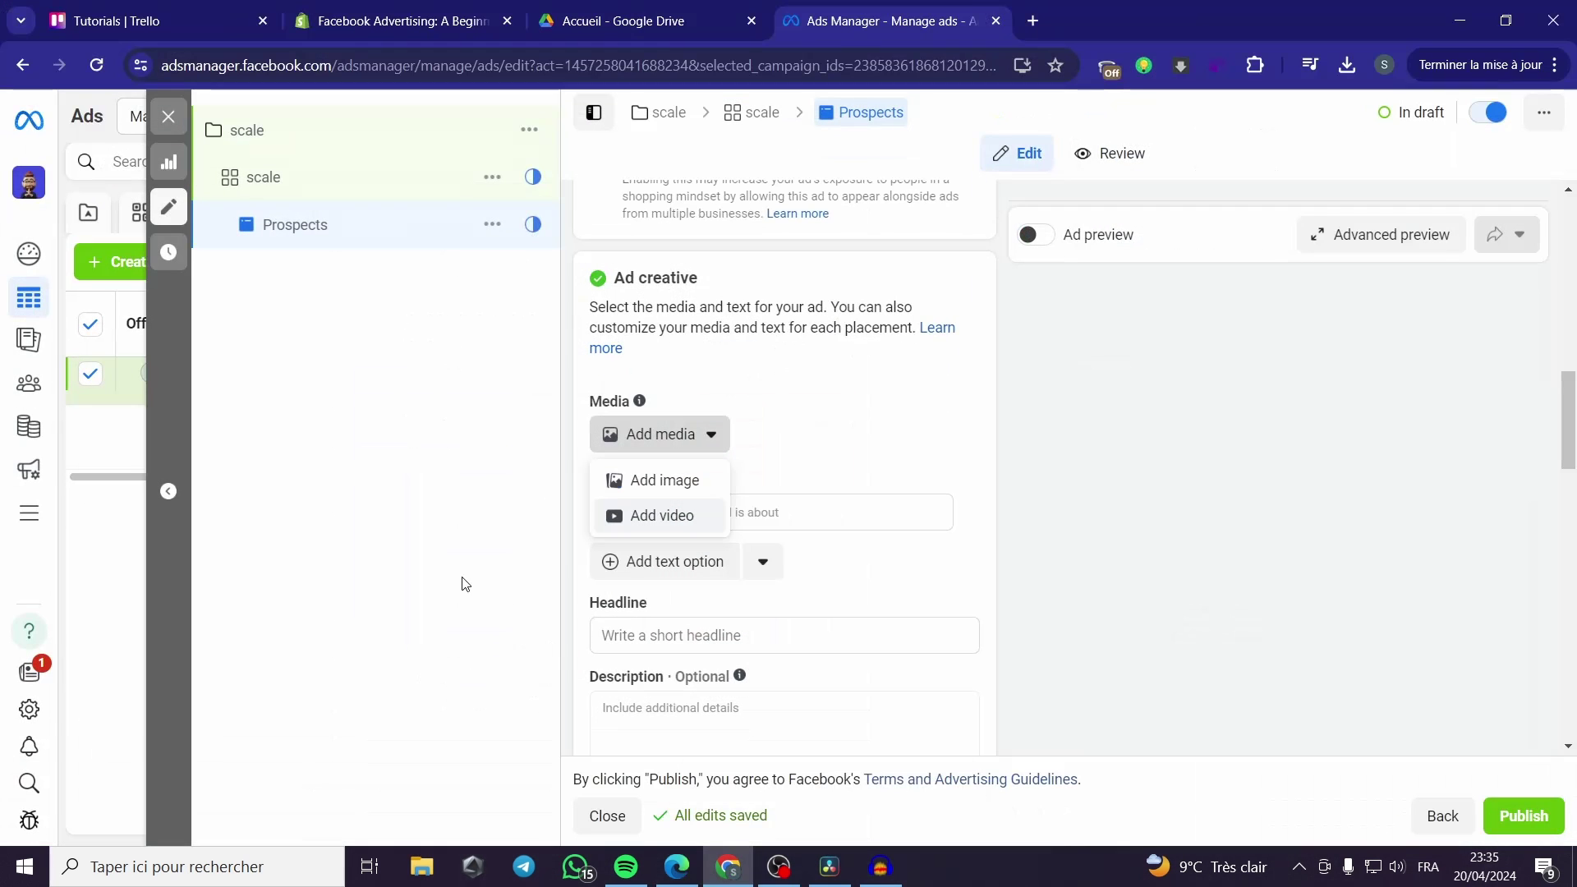
pyautogui.click(690, 491)
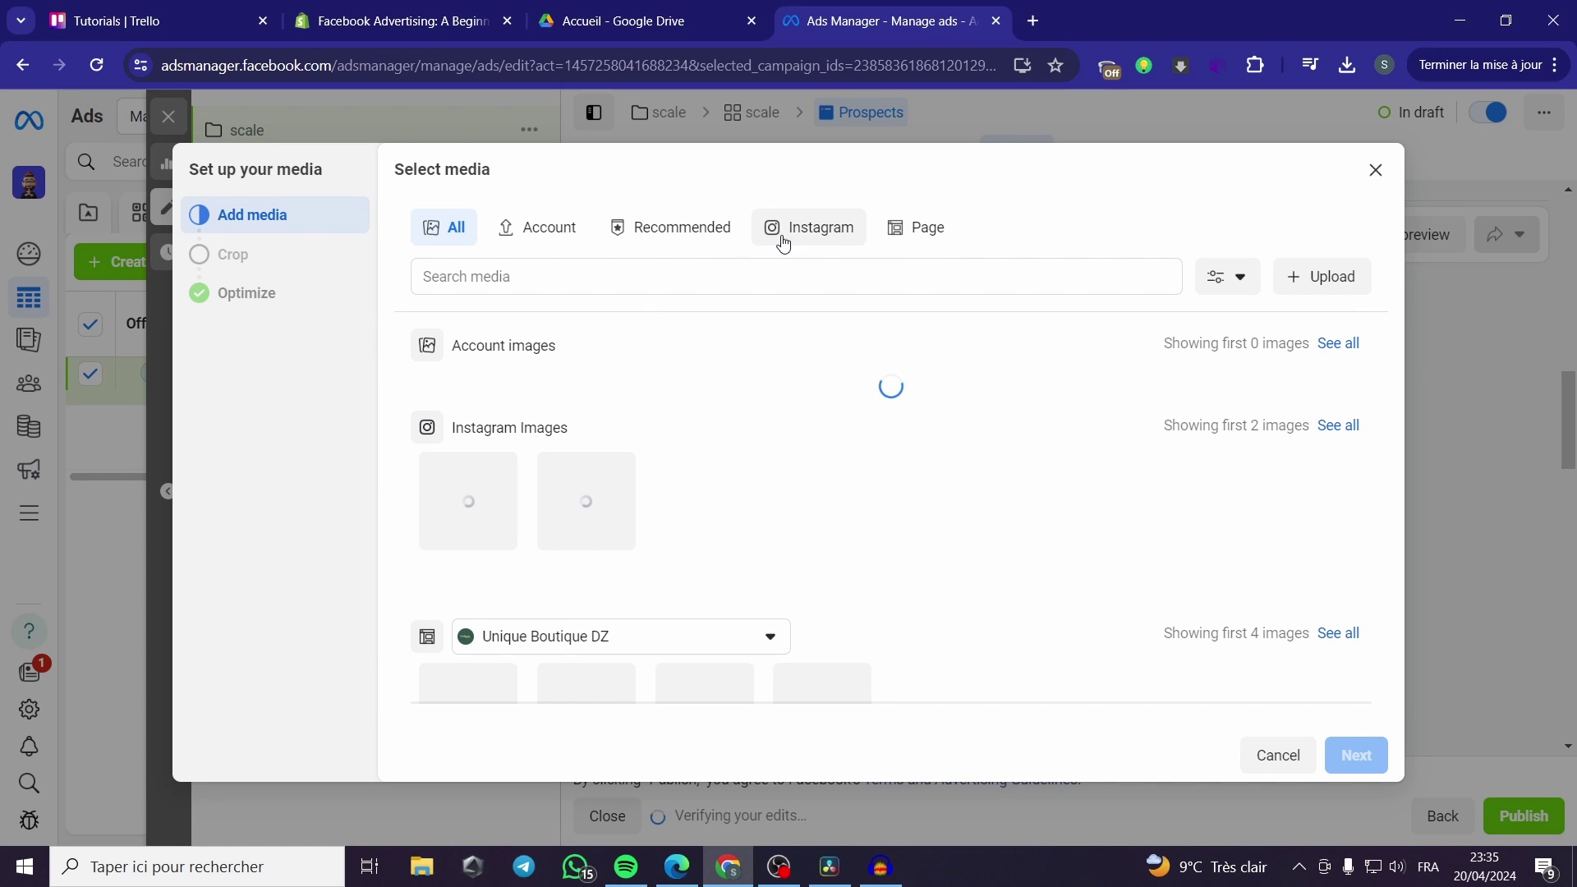
pyautogui.click(1322, 277)
pyautogui.click(407, 223)
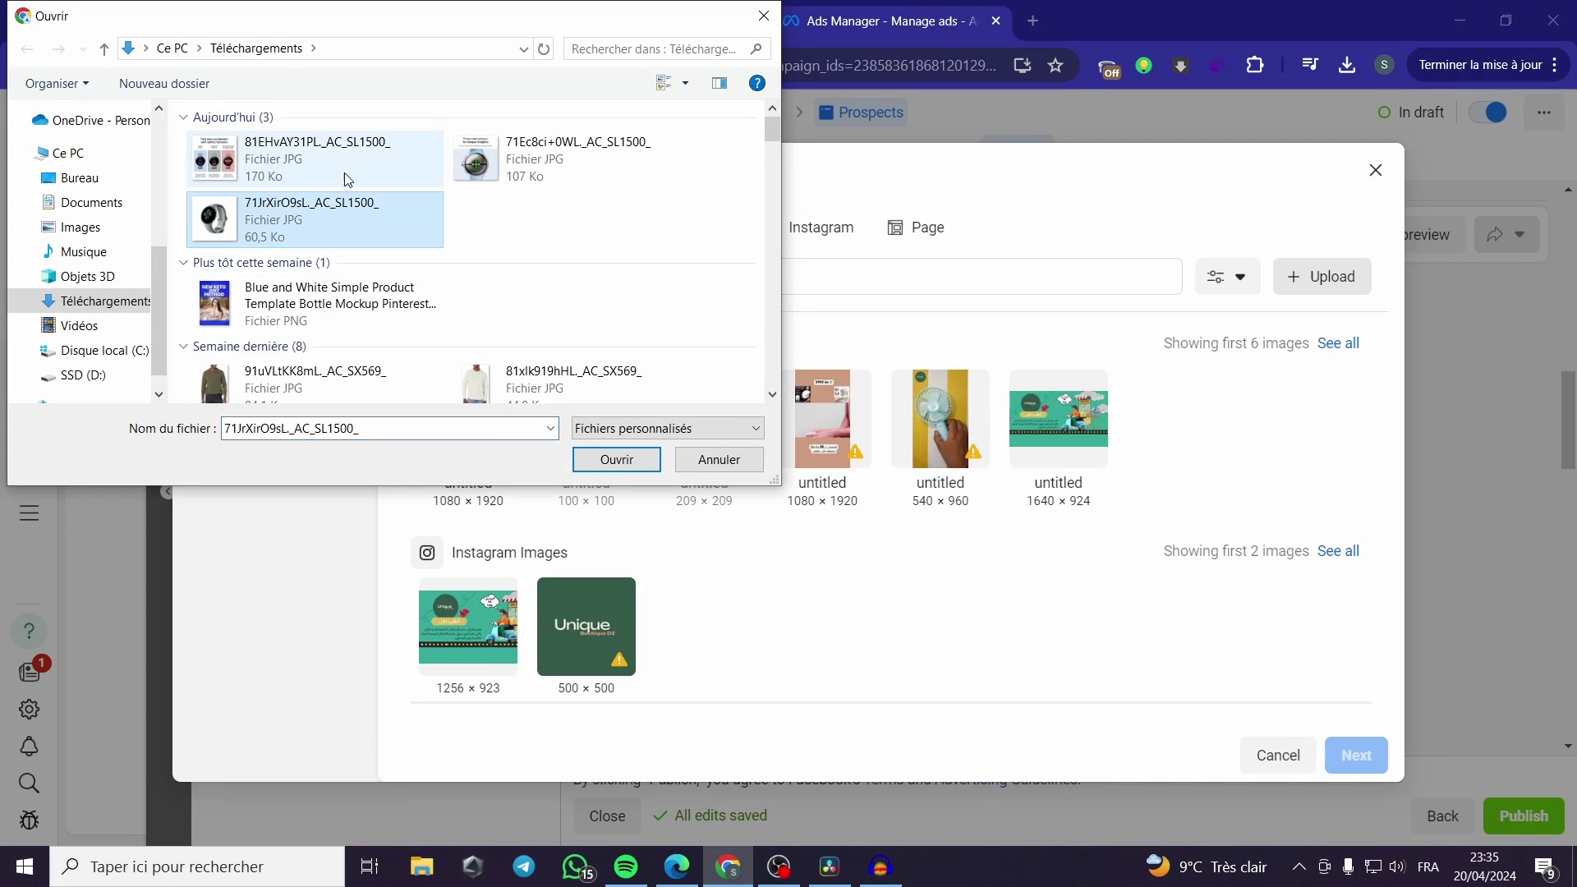
pyautogui.click(469, 166)
pyautogui.click(391, 164)
pyautogui.click(313, 217)
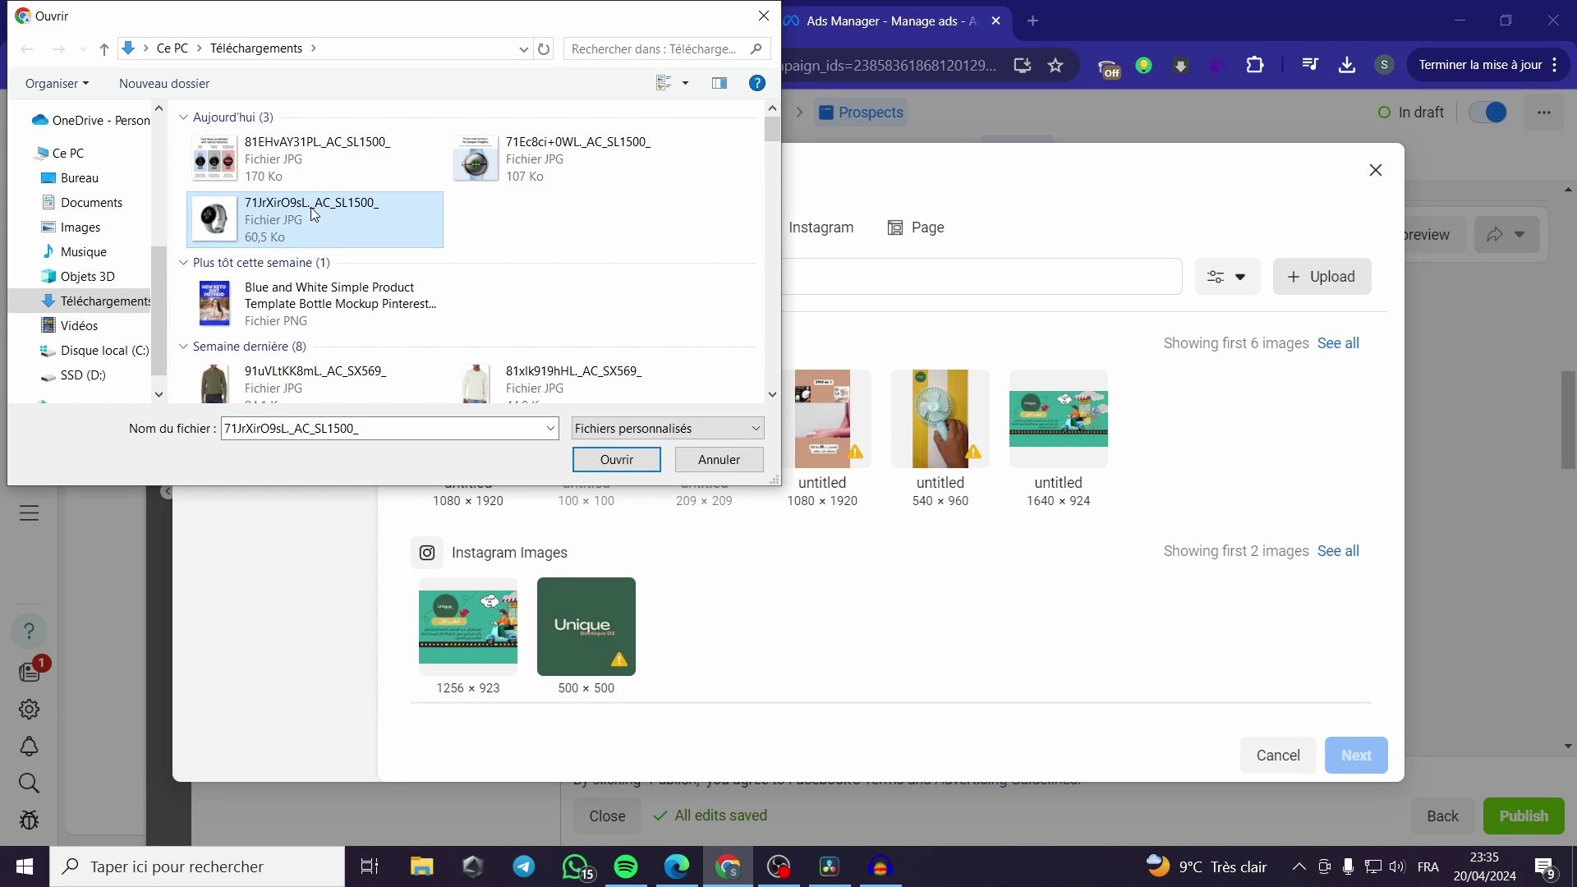
pyautogui.keyDown('ctrl'); pyautogui.click(327, 177); pyautogui.keyUp('ctrl')
pyautogui.click(616, 460)
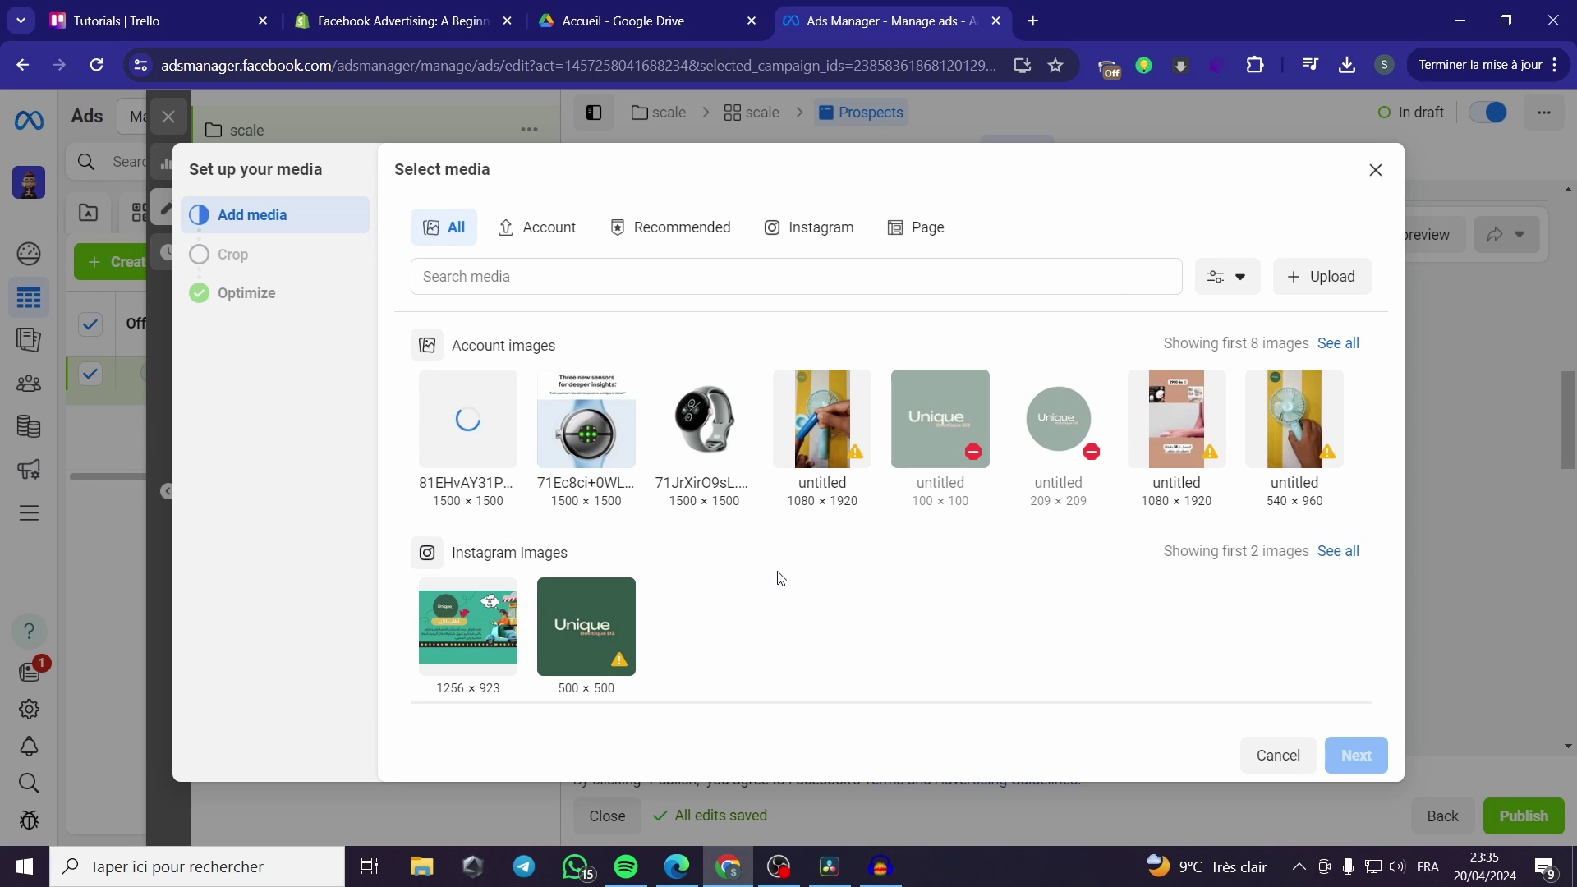
# Use the plain watch image, replace the Feeds image with the safety-features graphic, and finish.
pyautogui.click(740, 439)
pyautogui.moveTo(587, 419)
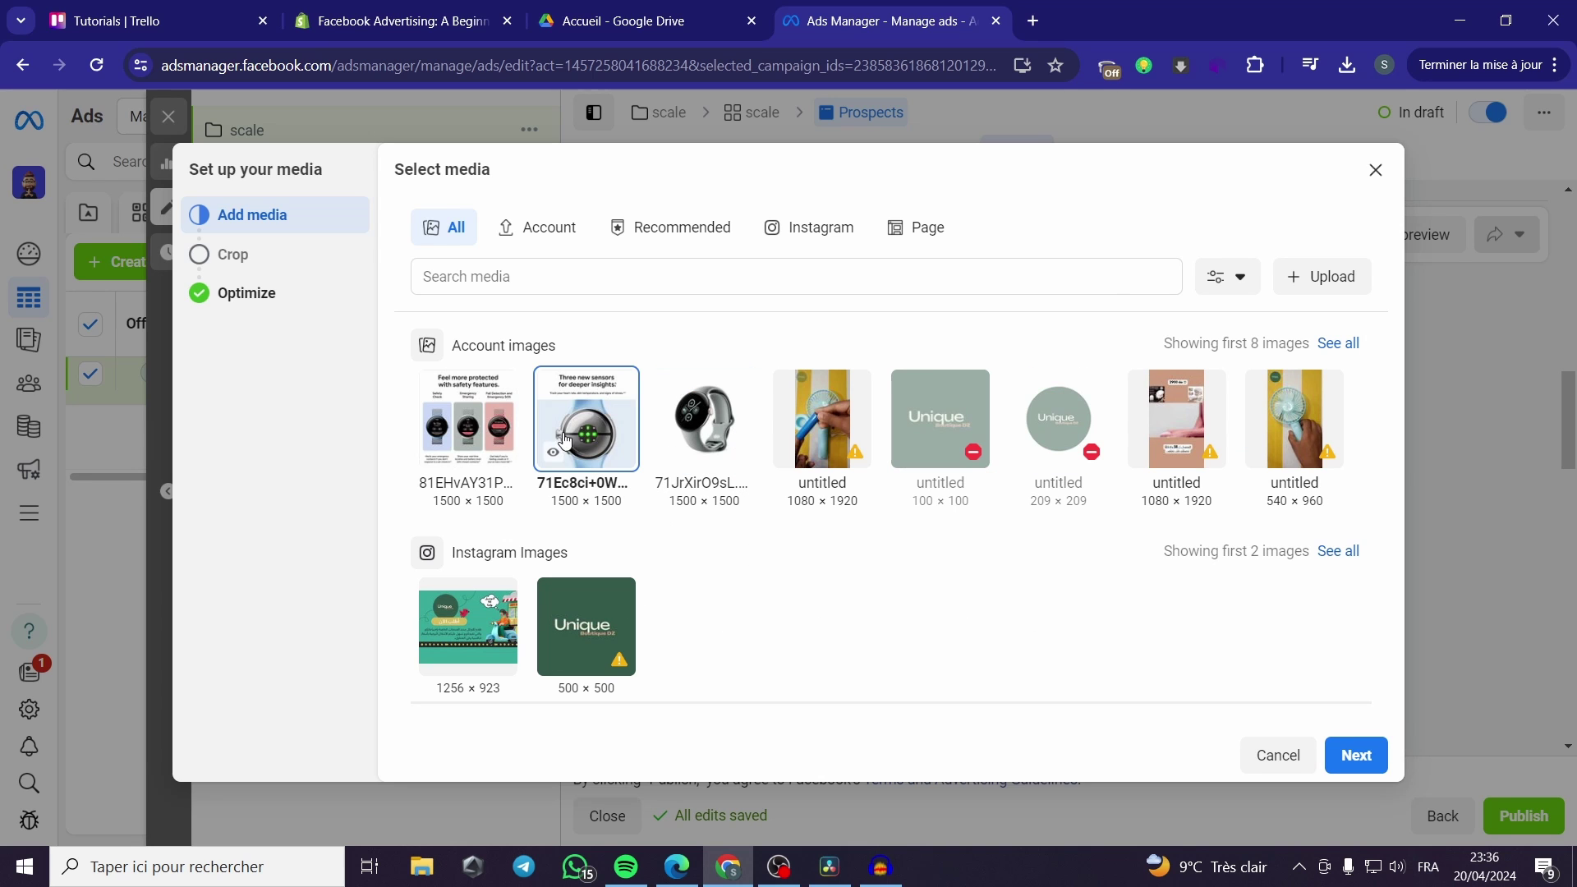
pyautogui.click(1356, 757)
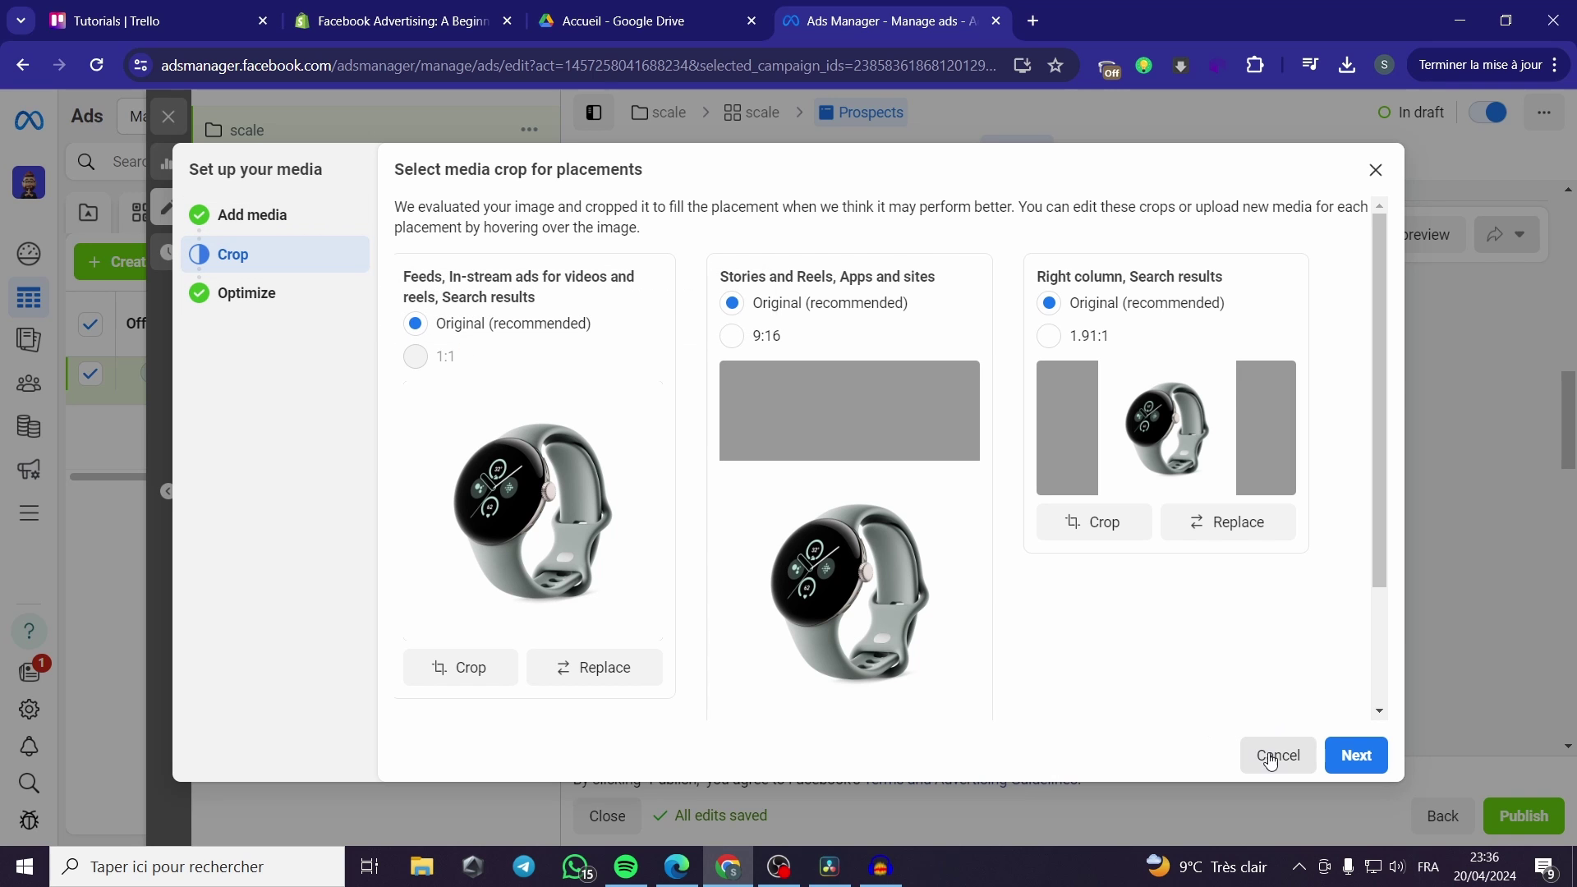
pyautogui.click(606, 668)
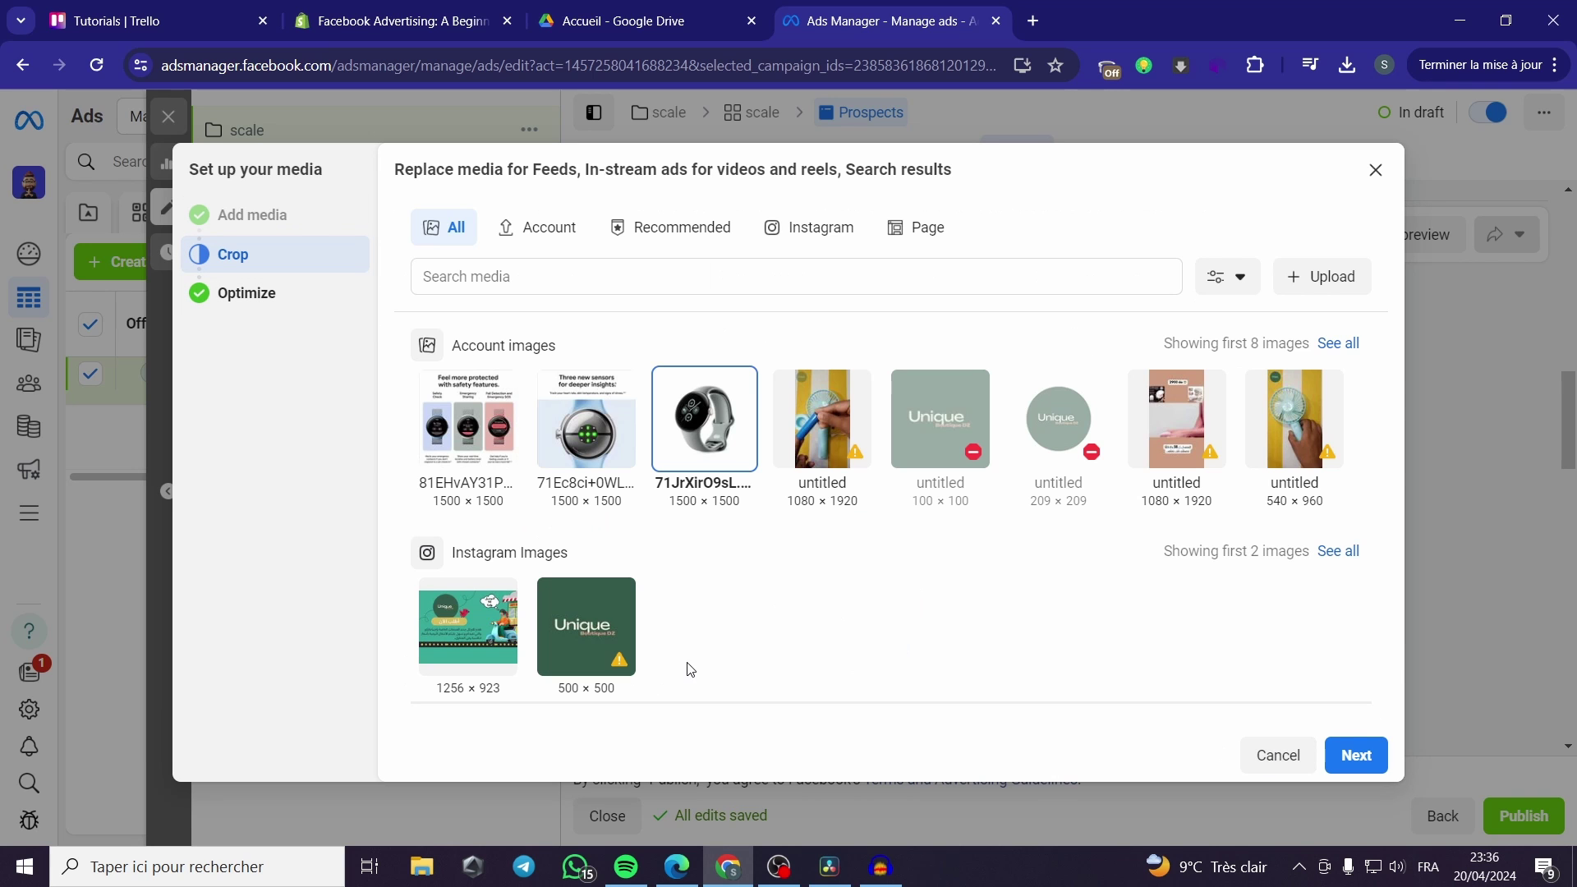
pyautogui.click(1353, 768)
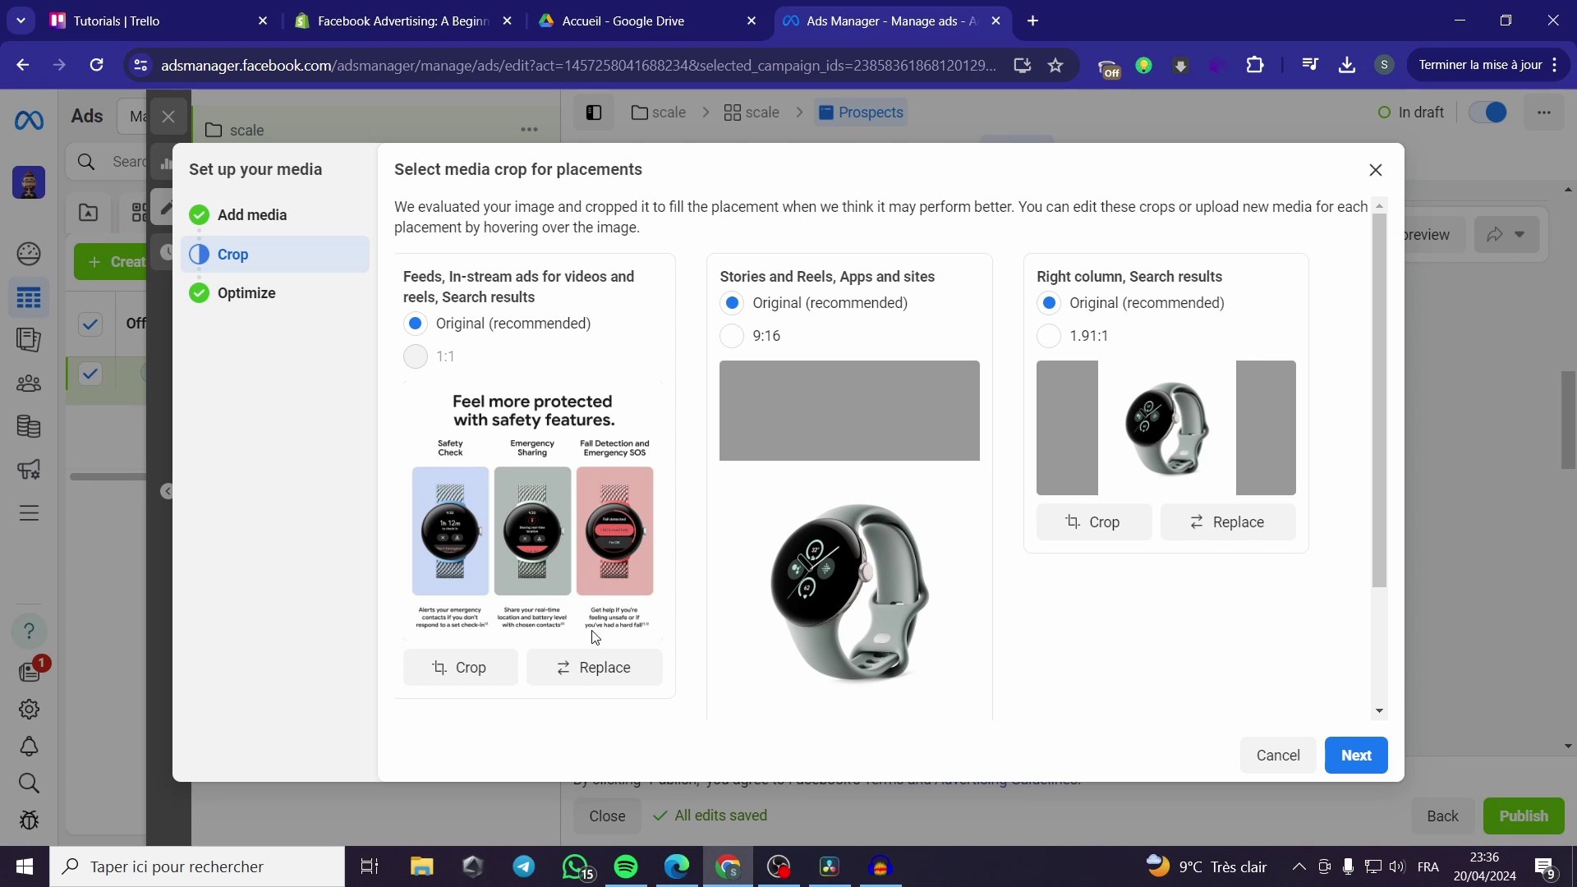
pyautogui.click(1356, 755)
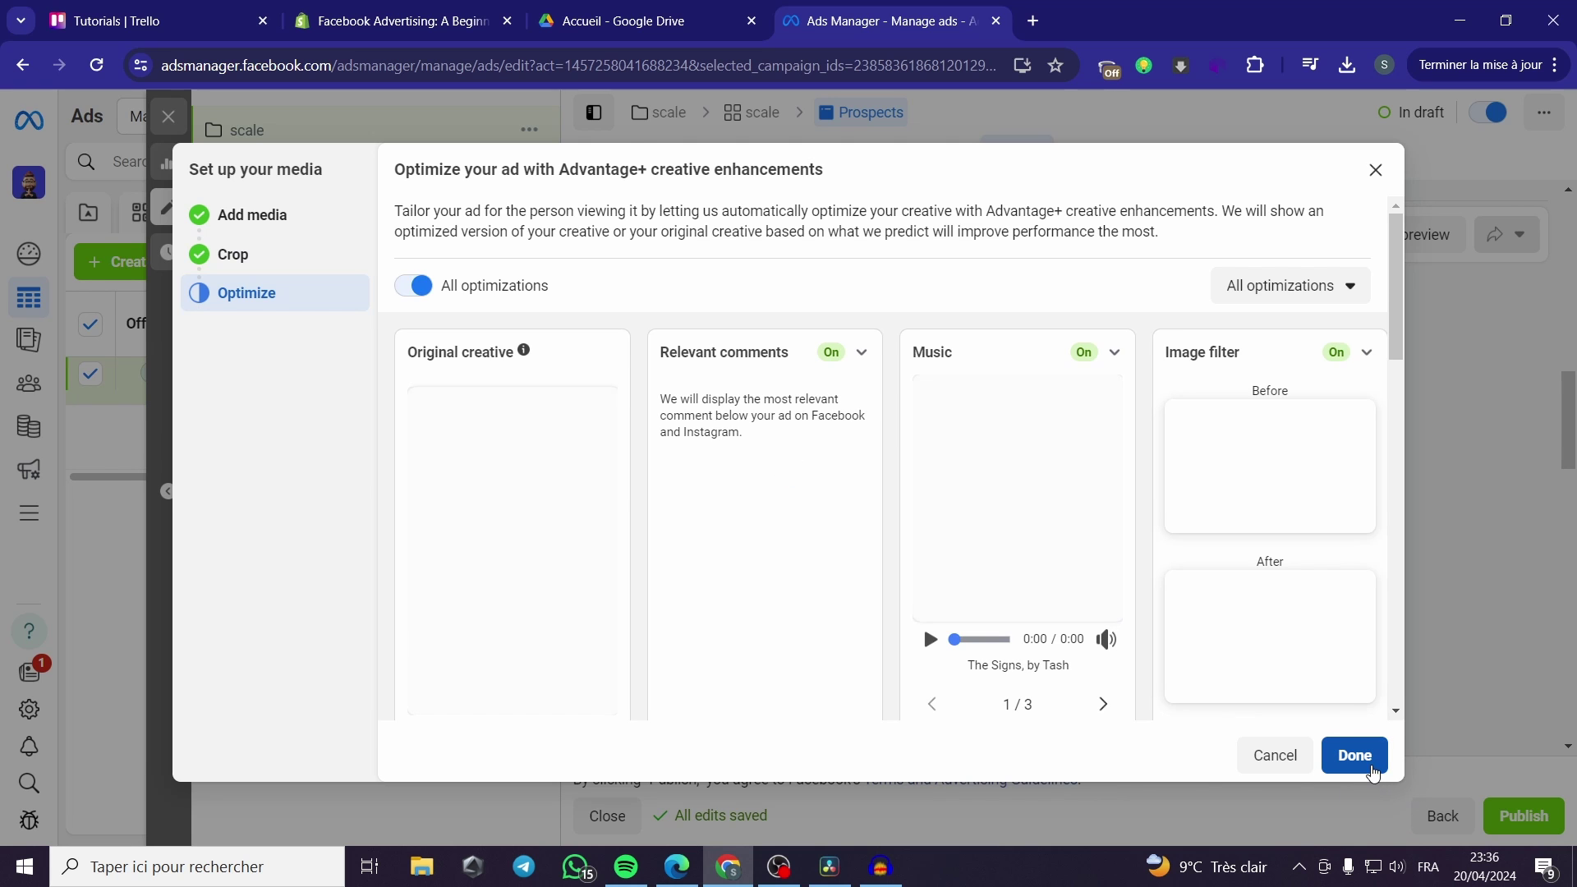
pyautogui.scroll(-1, 1006, 784)
pyautogui.click(1355, 756)
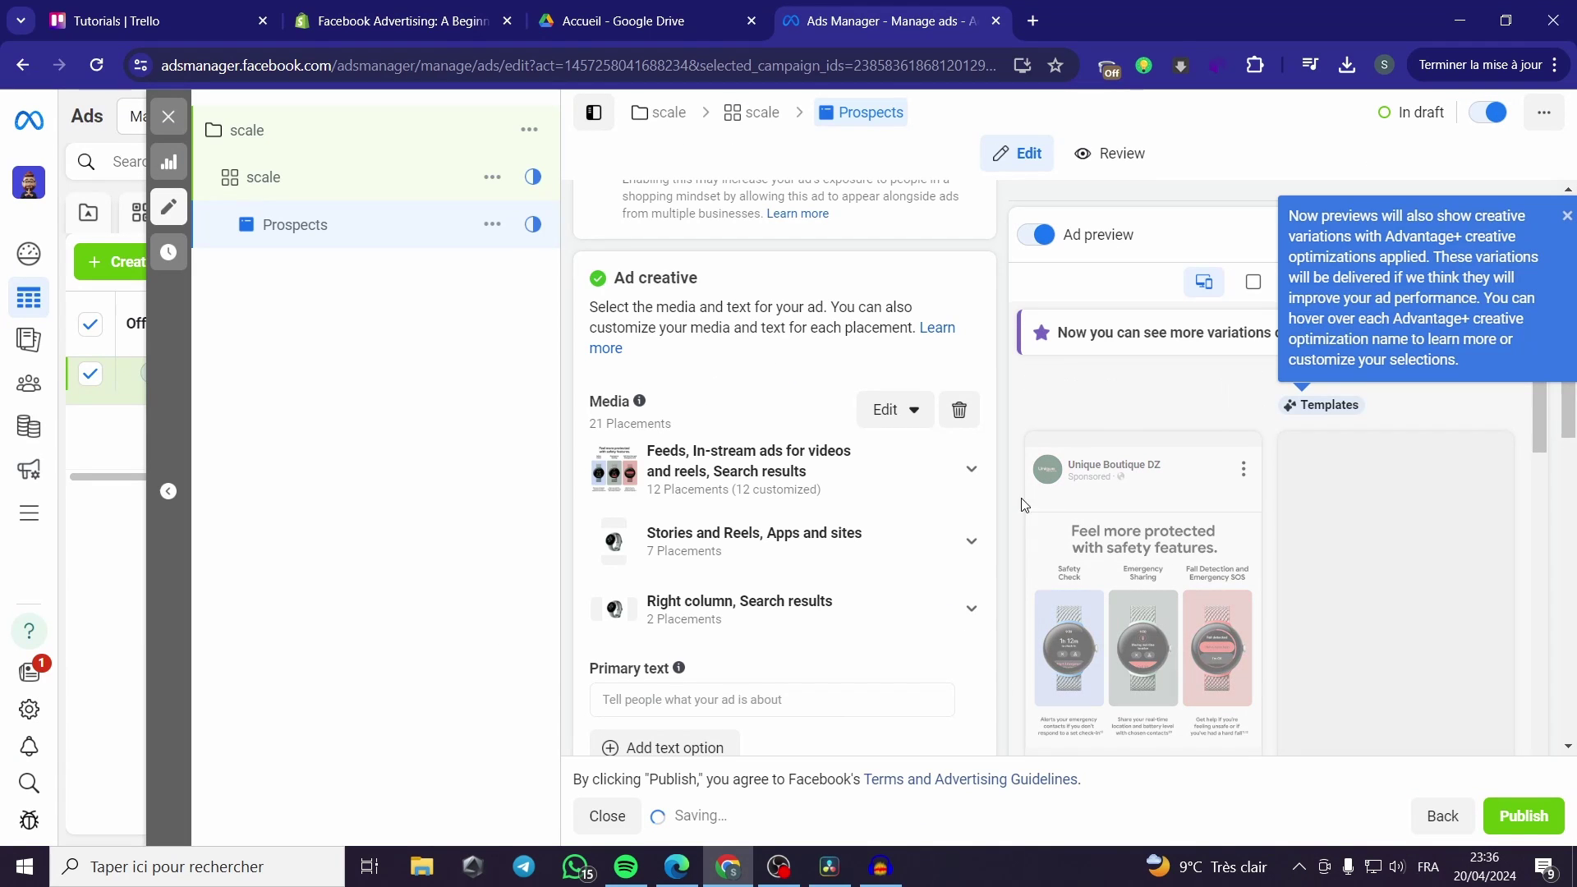
pyautogui.scroll(-1, 967, 539)
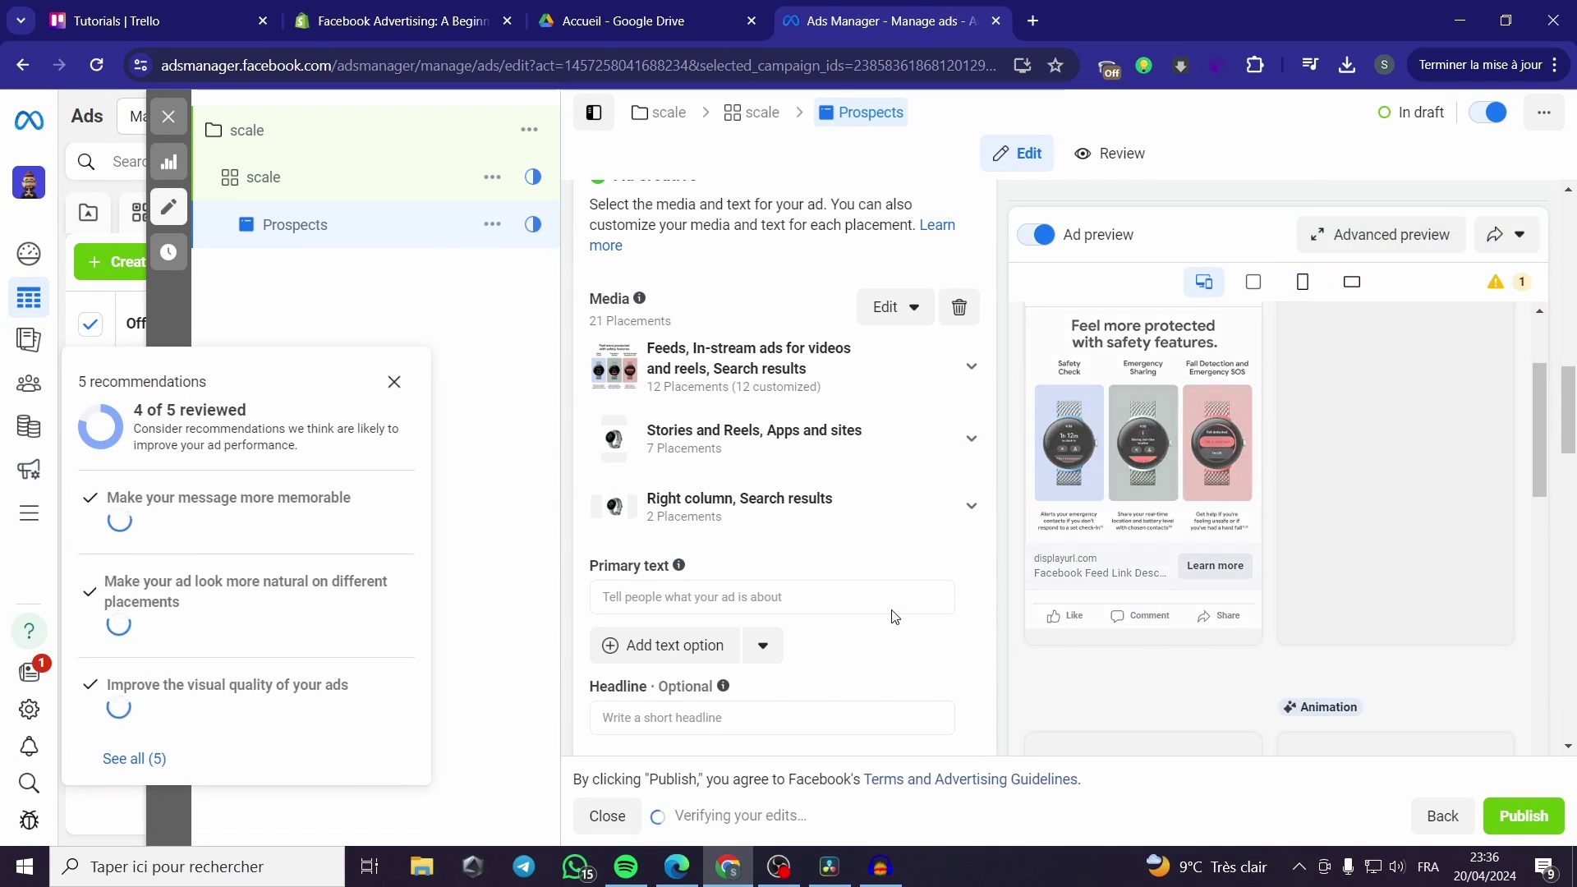
pyautogui.scroll(-1, 868, 440)
pyautogui.scroll(-2, 865, 440)
pyautogui.scroll(1, 700, 382)
pyautogui.click(655, 394)
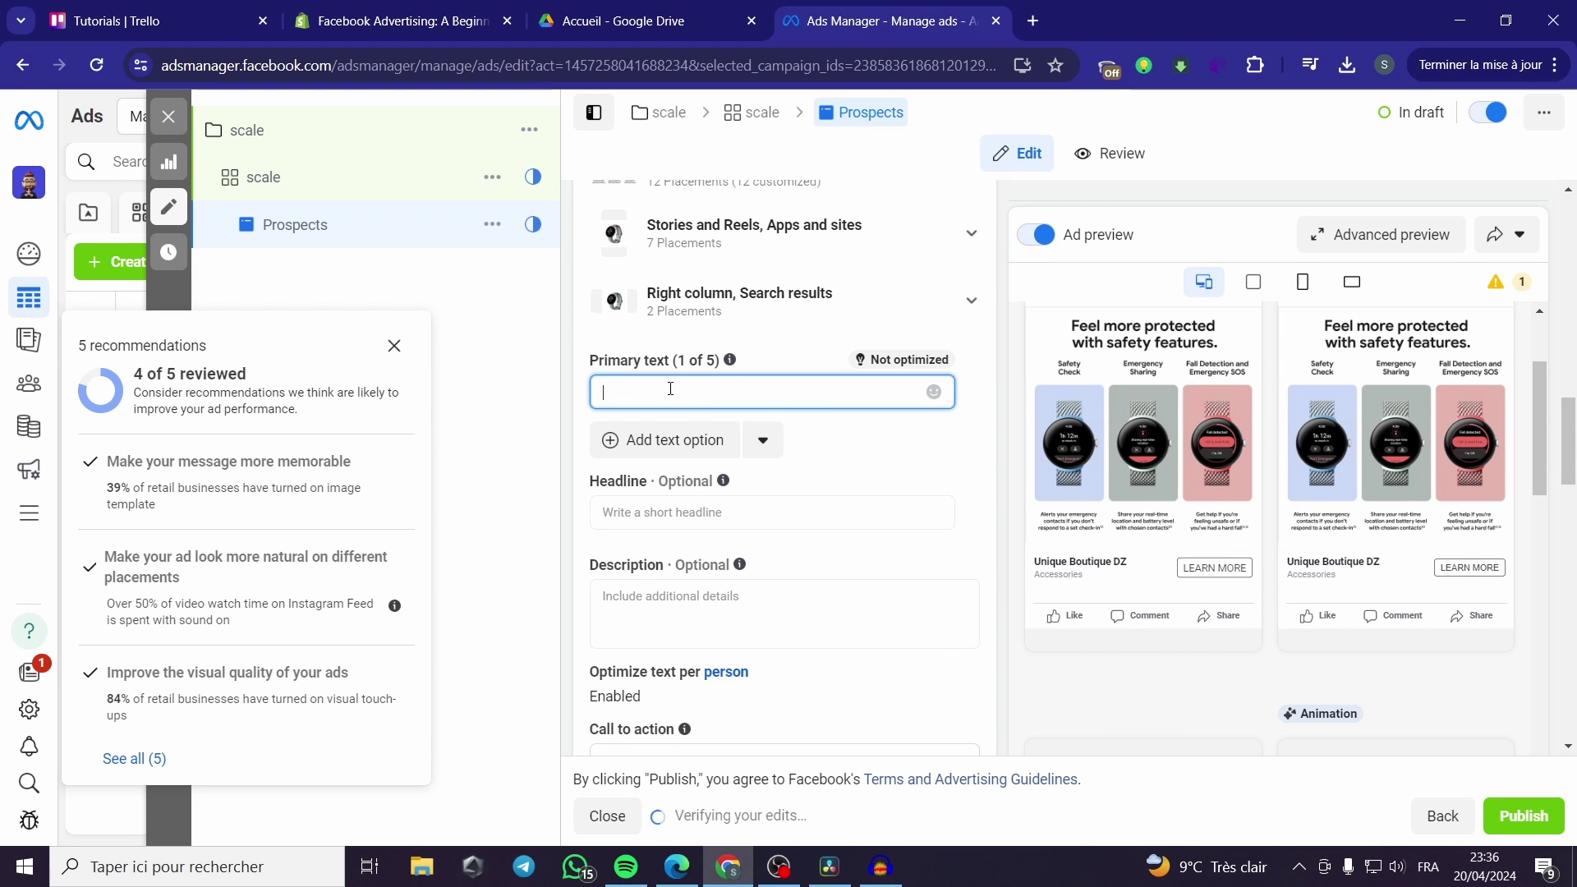
pyautogui.click(394, 346)
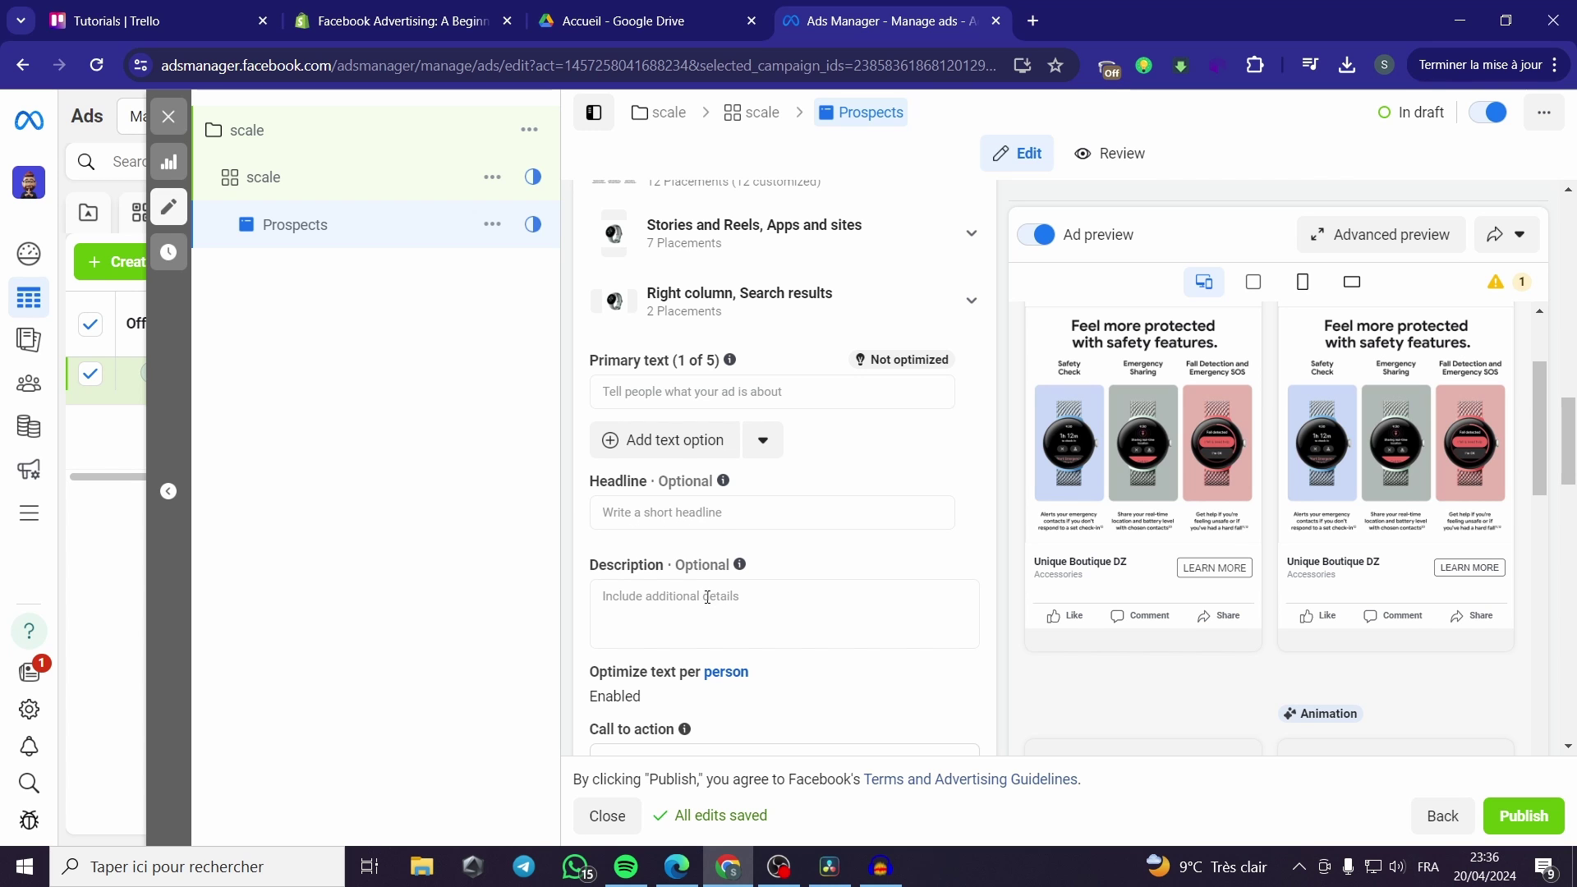
pyautogui.scroll(-1, 706, 597)
pyautogui.click(727, 511)
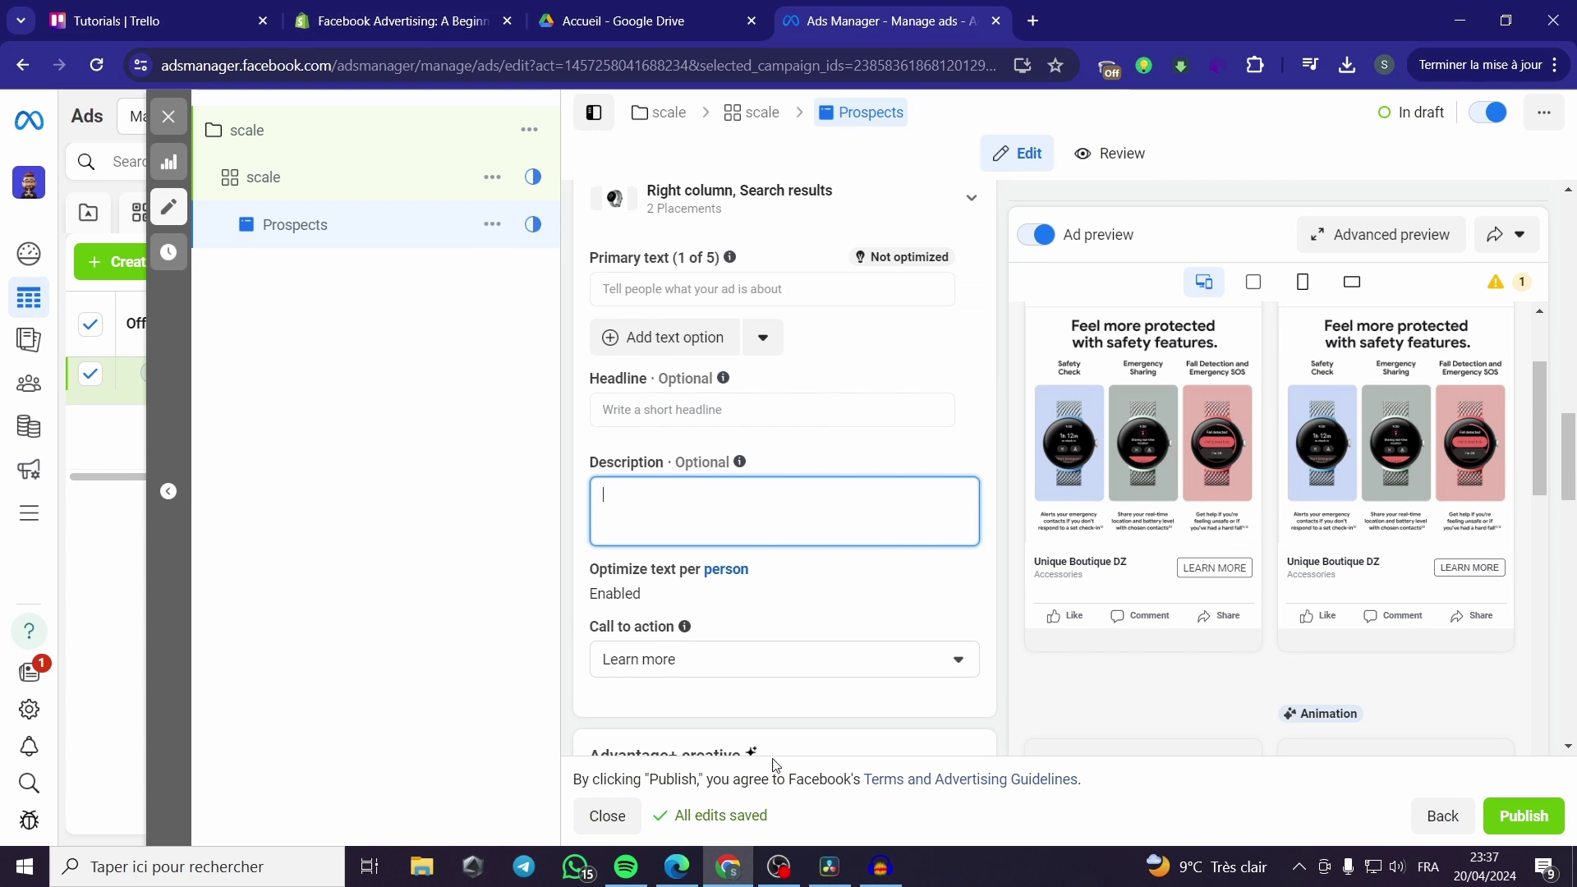
# Copy the first three About this item bullets from the Pixel Watch 2 page.
pyautogui.click(676, 866)
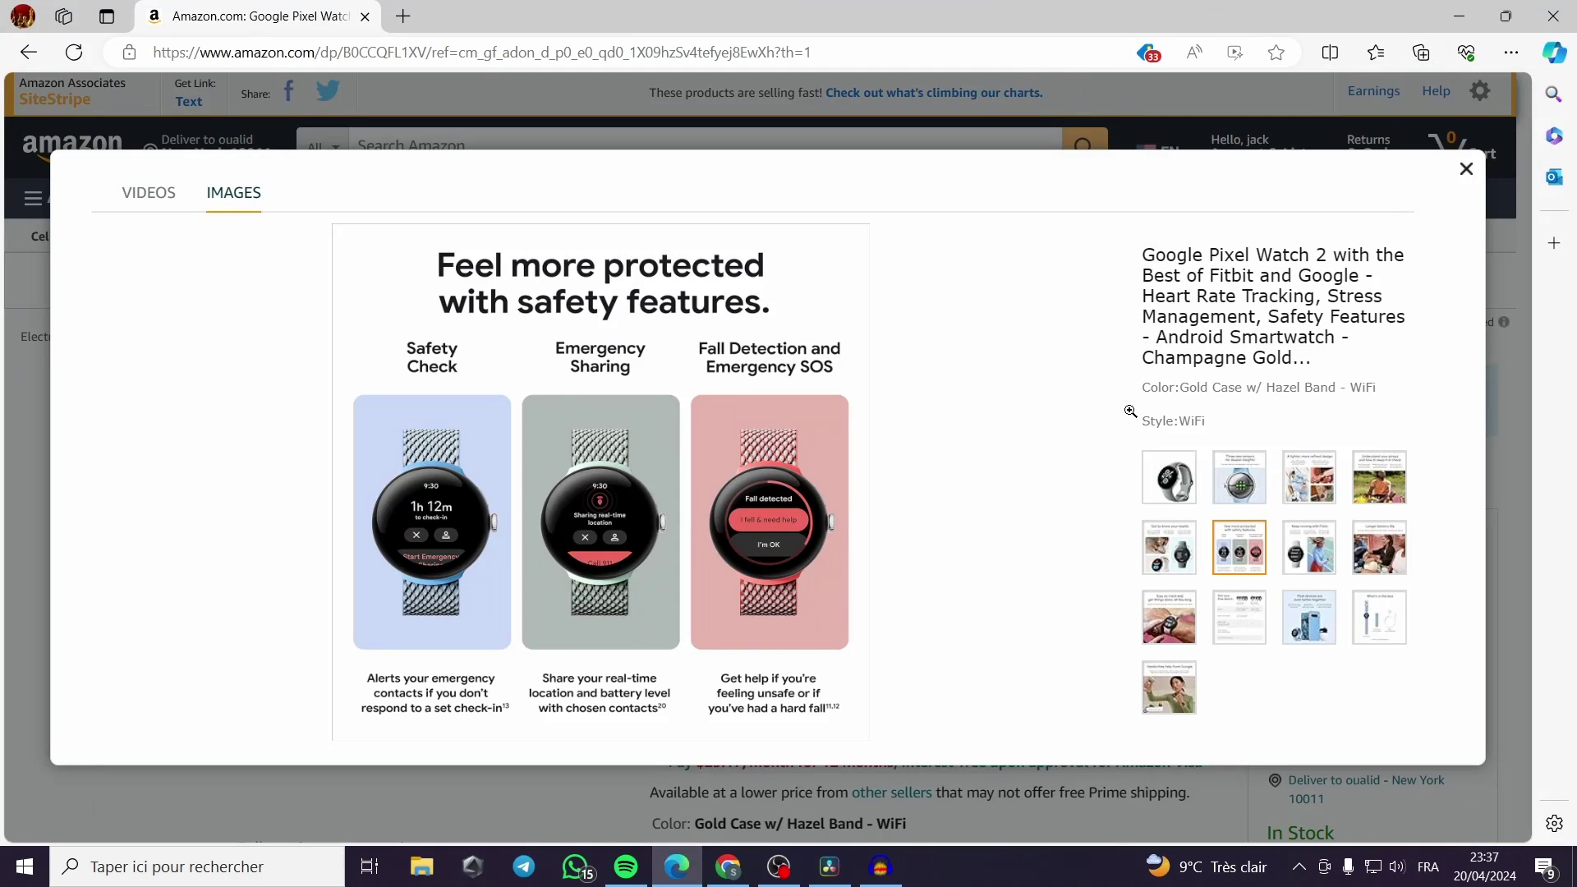
pyautogui.click(1517, 479)
pyautogui.scroll(-5, 1151, 605)
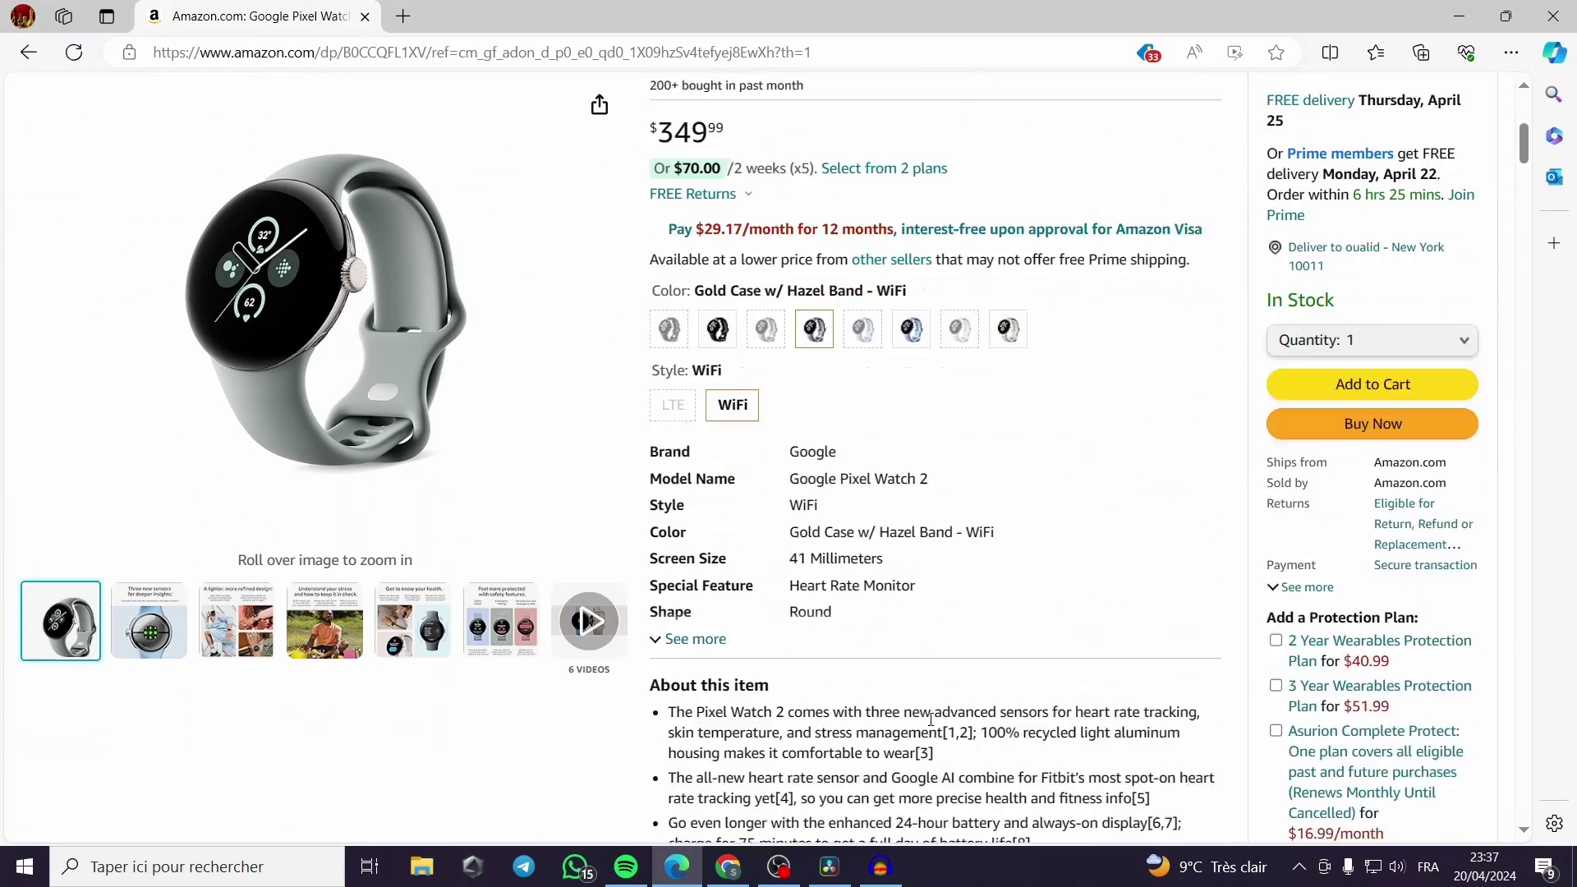
pyautogui.scroll(-3, 1151, 606)
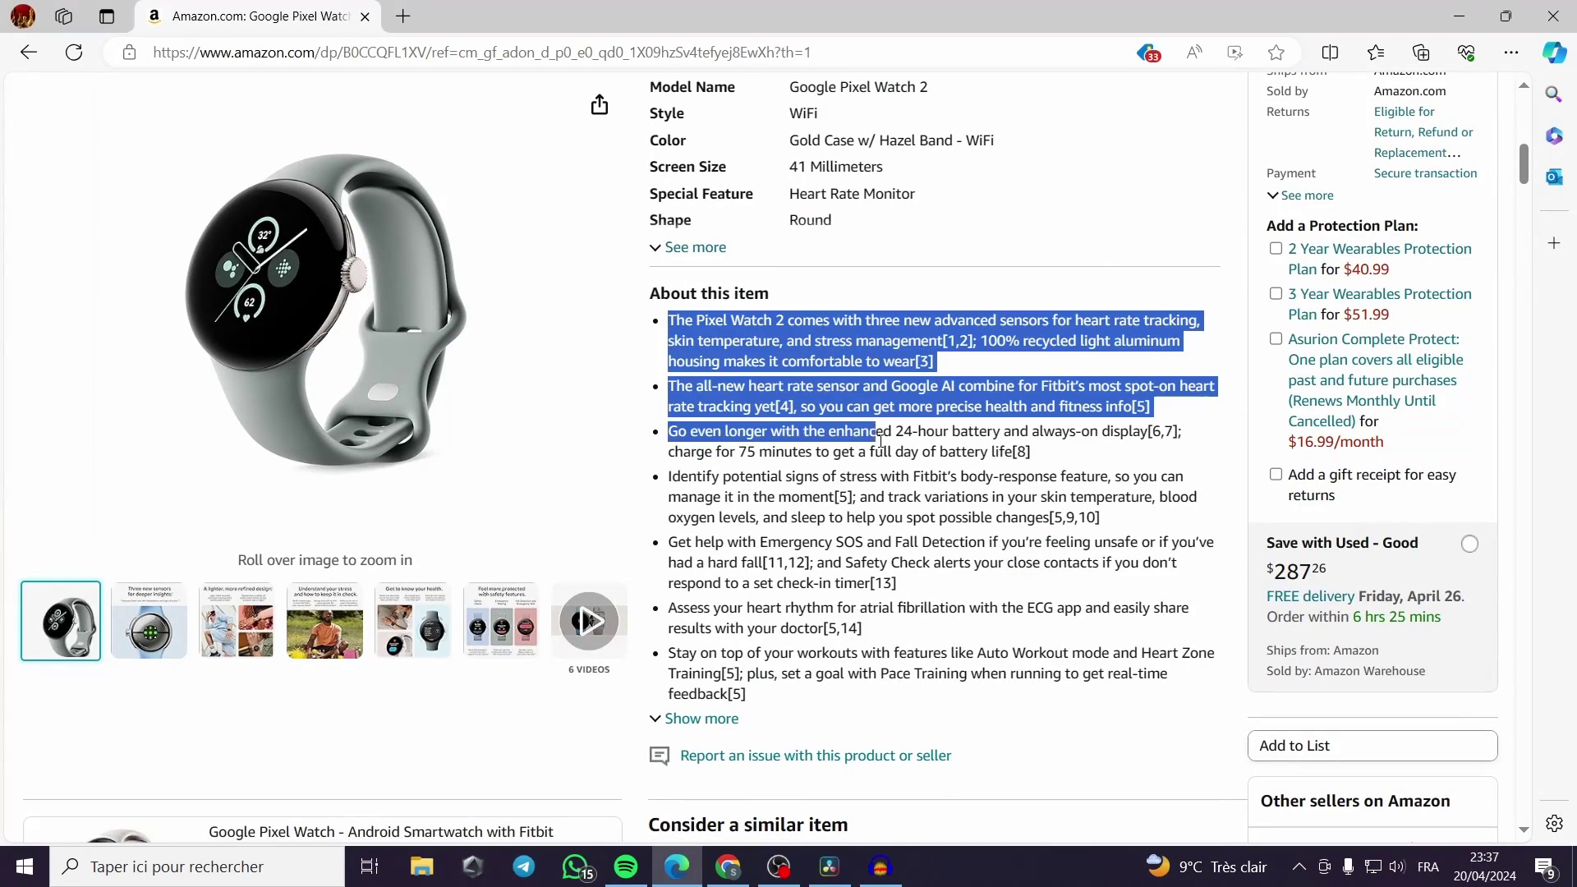
pyautogui.moveTo(698, 325); pyautogui.dragTo(980, 441)
pyautogui.rightClick(979, 442)
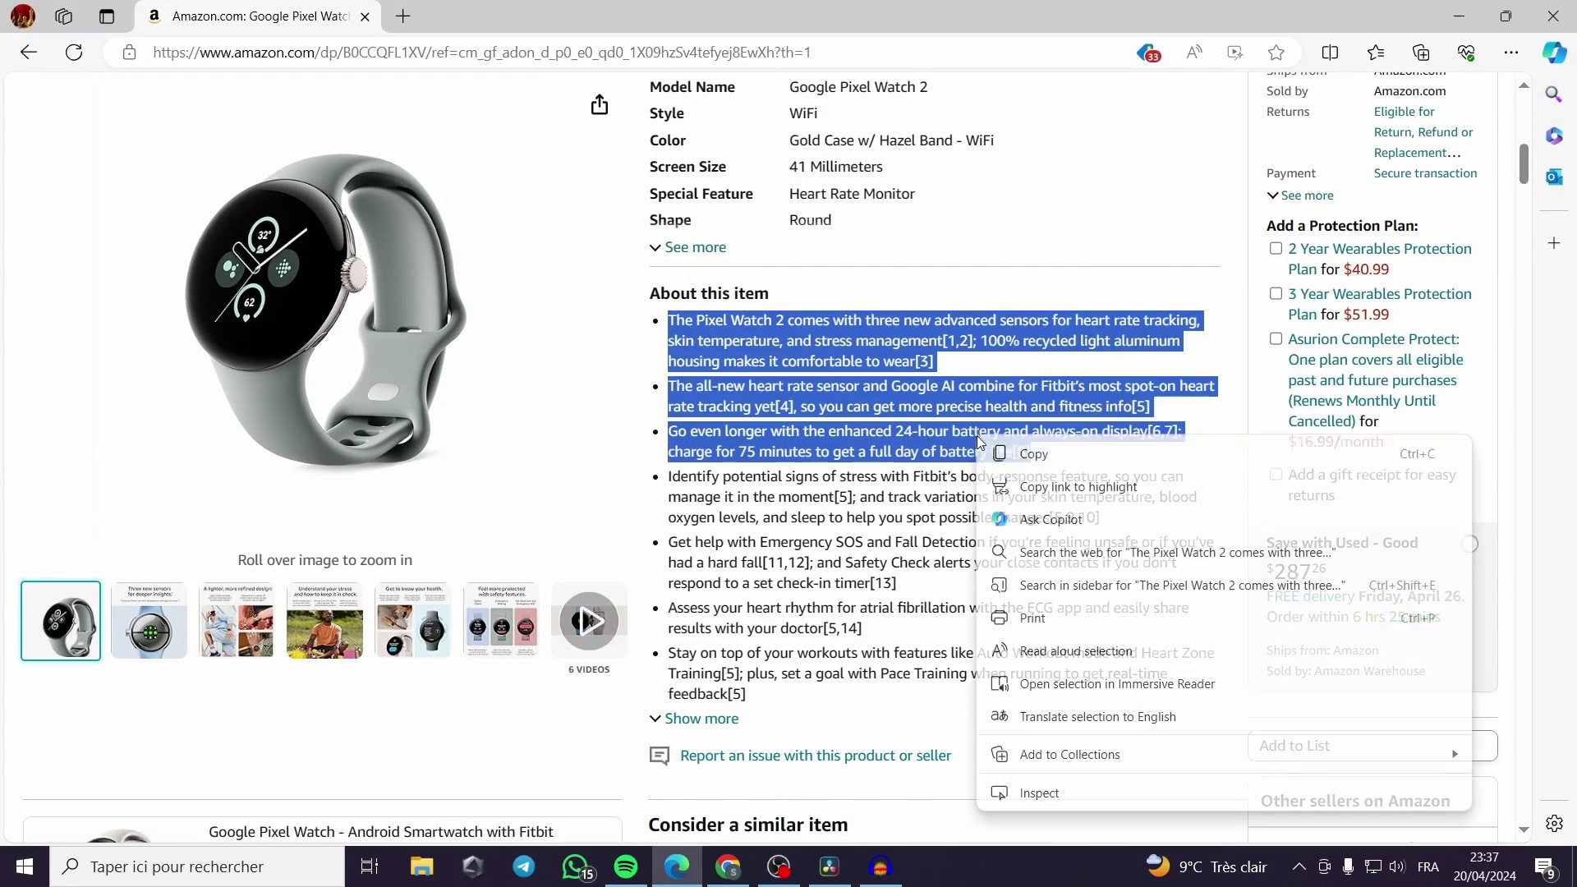
pyautogui.click(1051, 456)
# Paste the copied Pixel Watch feature text as the description and enter primary text 'Best smart watch ever'.
pyautogui.click(739, 867)
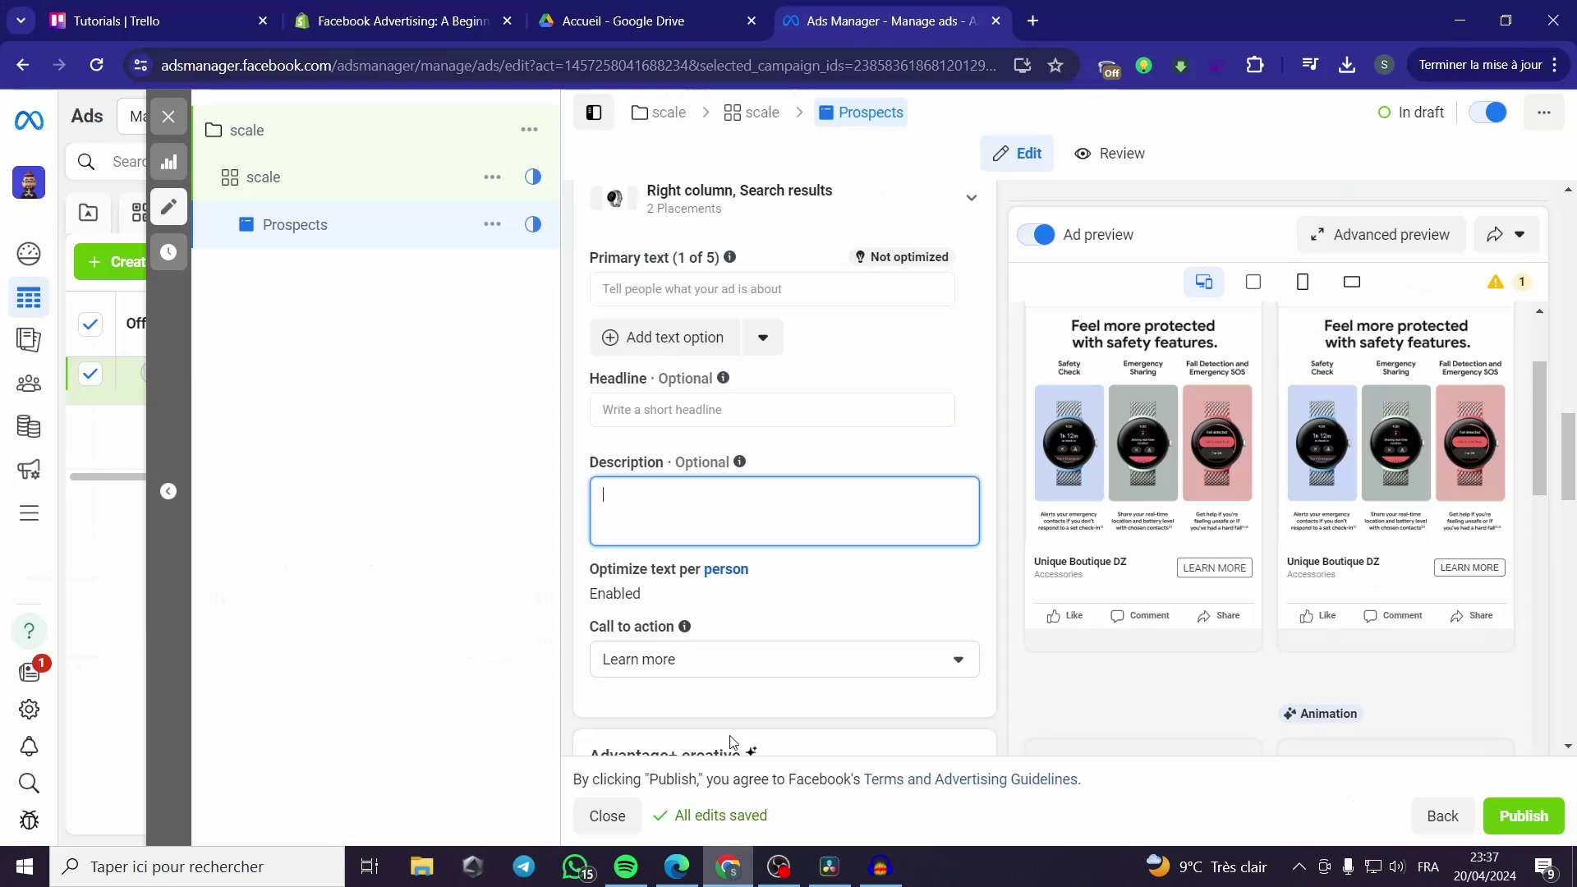
pyautogui.rightClick(689, 516)
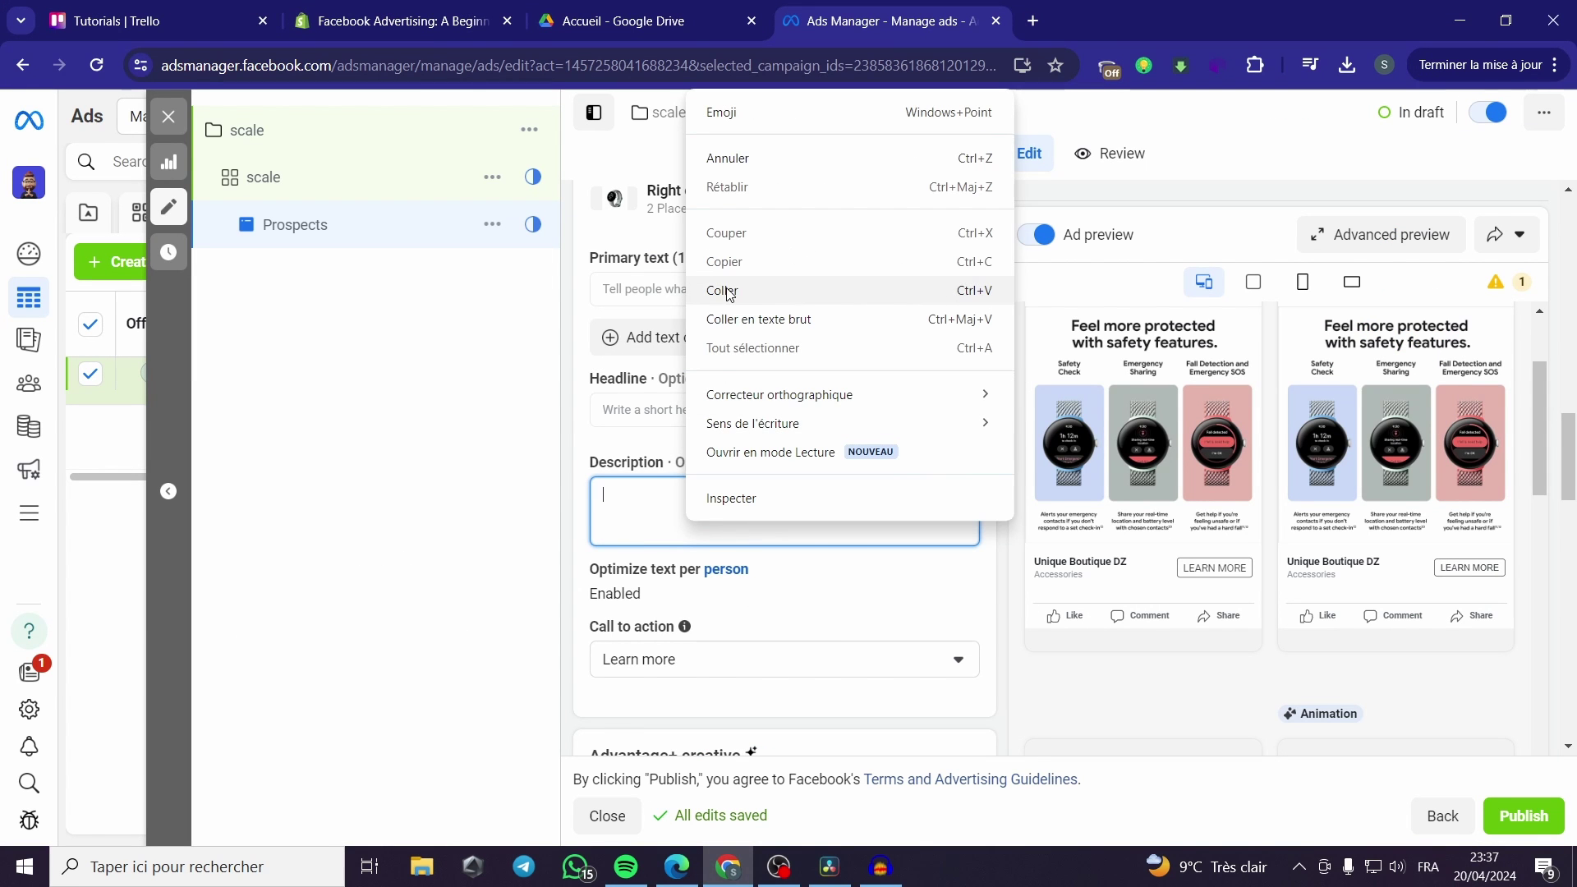
pyautogui.click(806, 291)
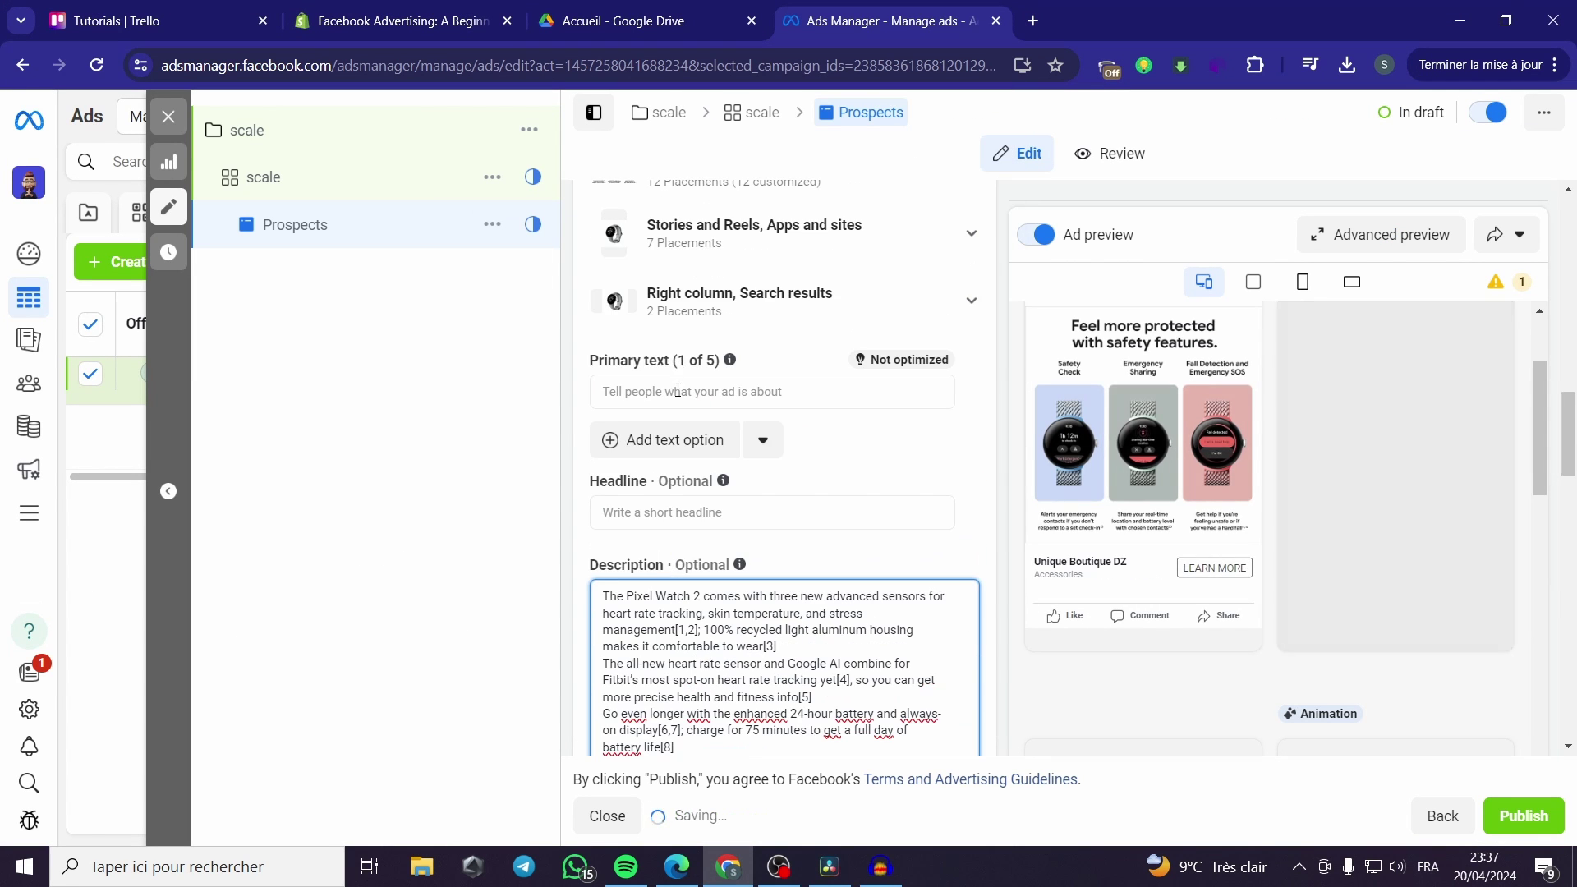
pyautogui.click(672, 391)
pyautogui.write('Best s')
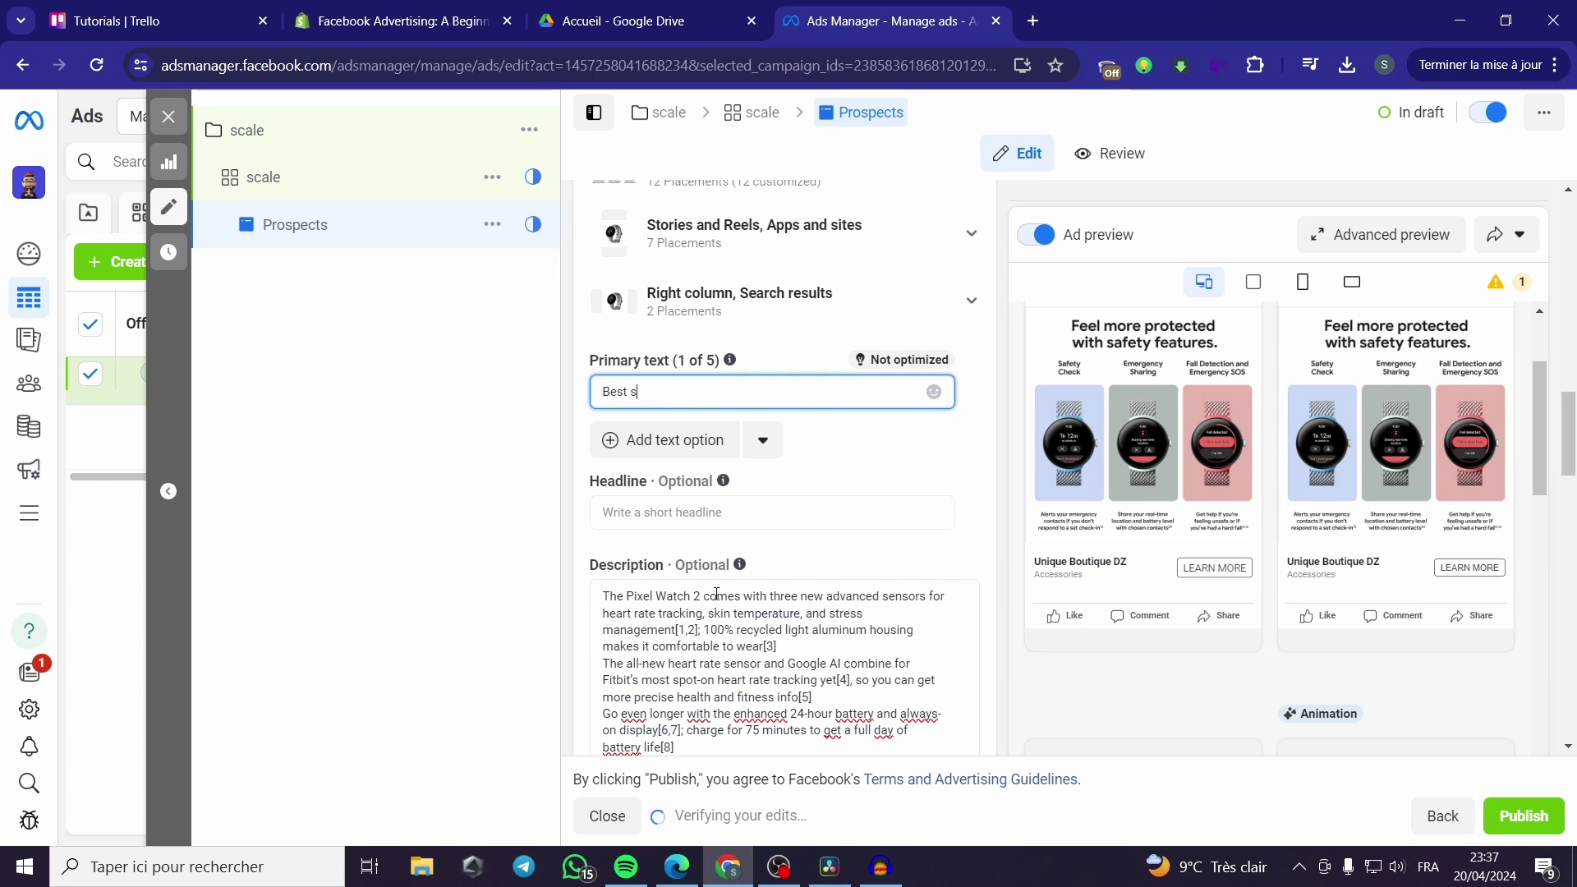
pyautogui.write('mart ')
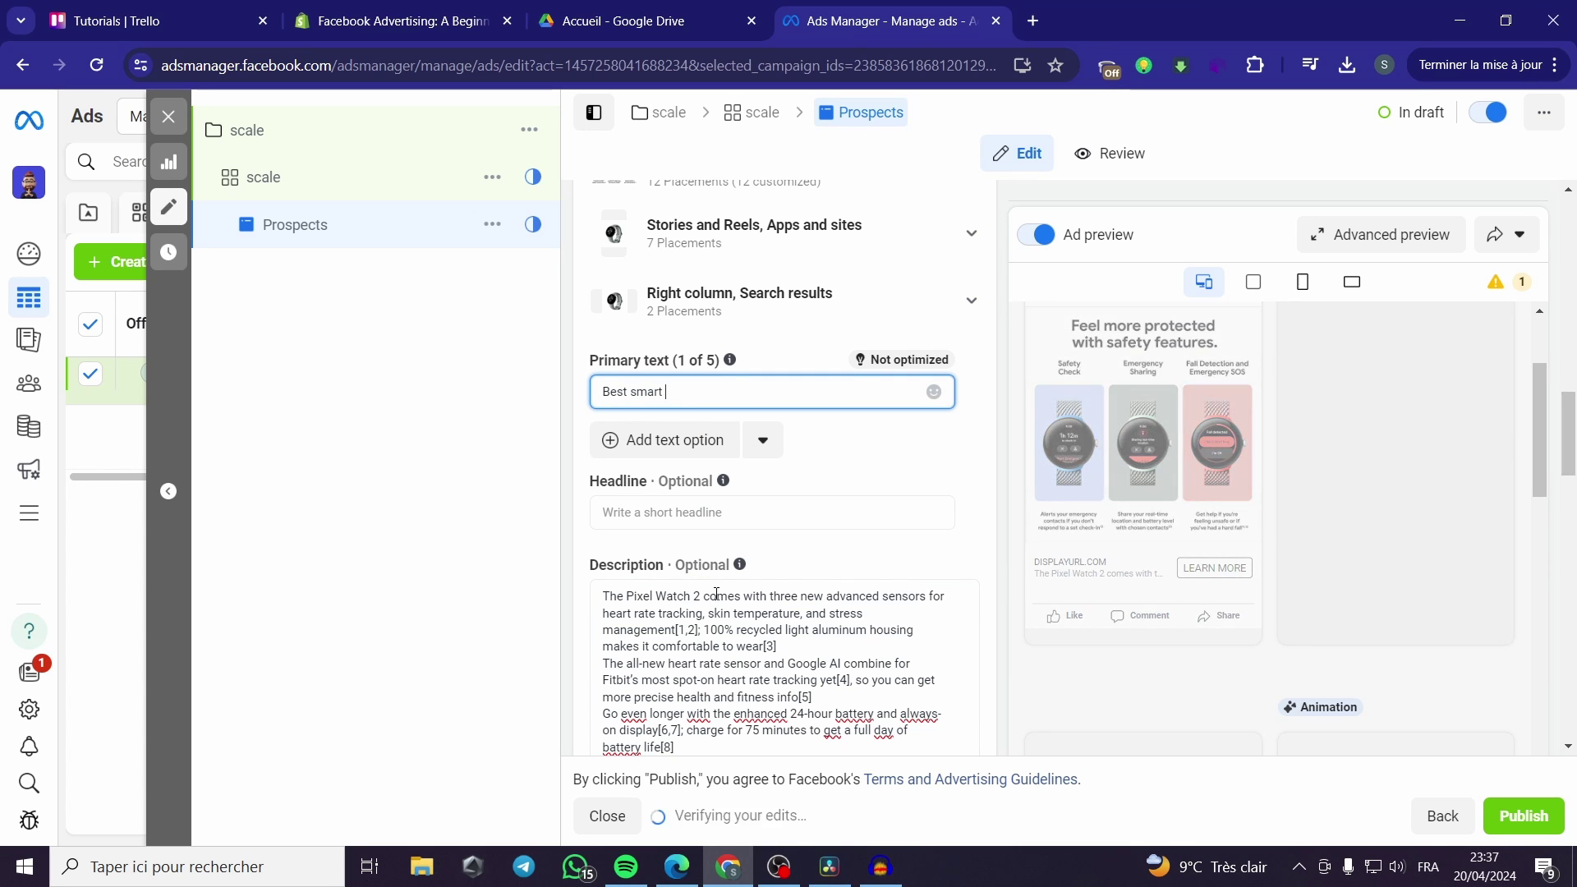
pyautogui.write('watch ')
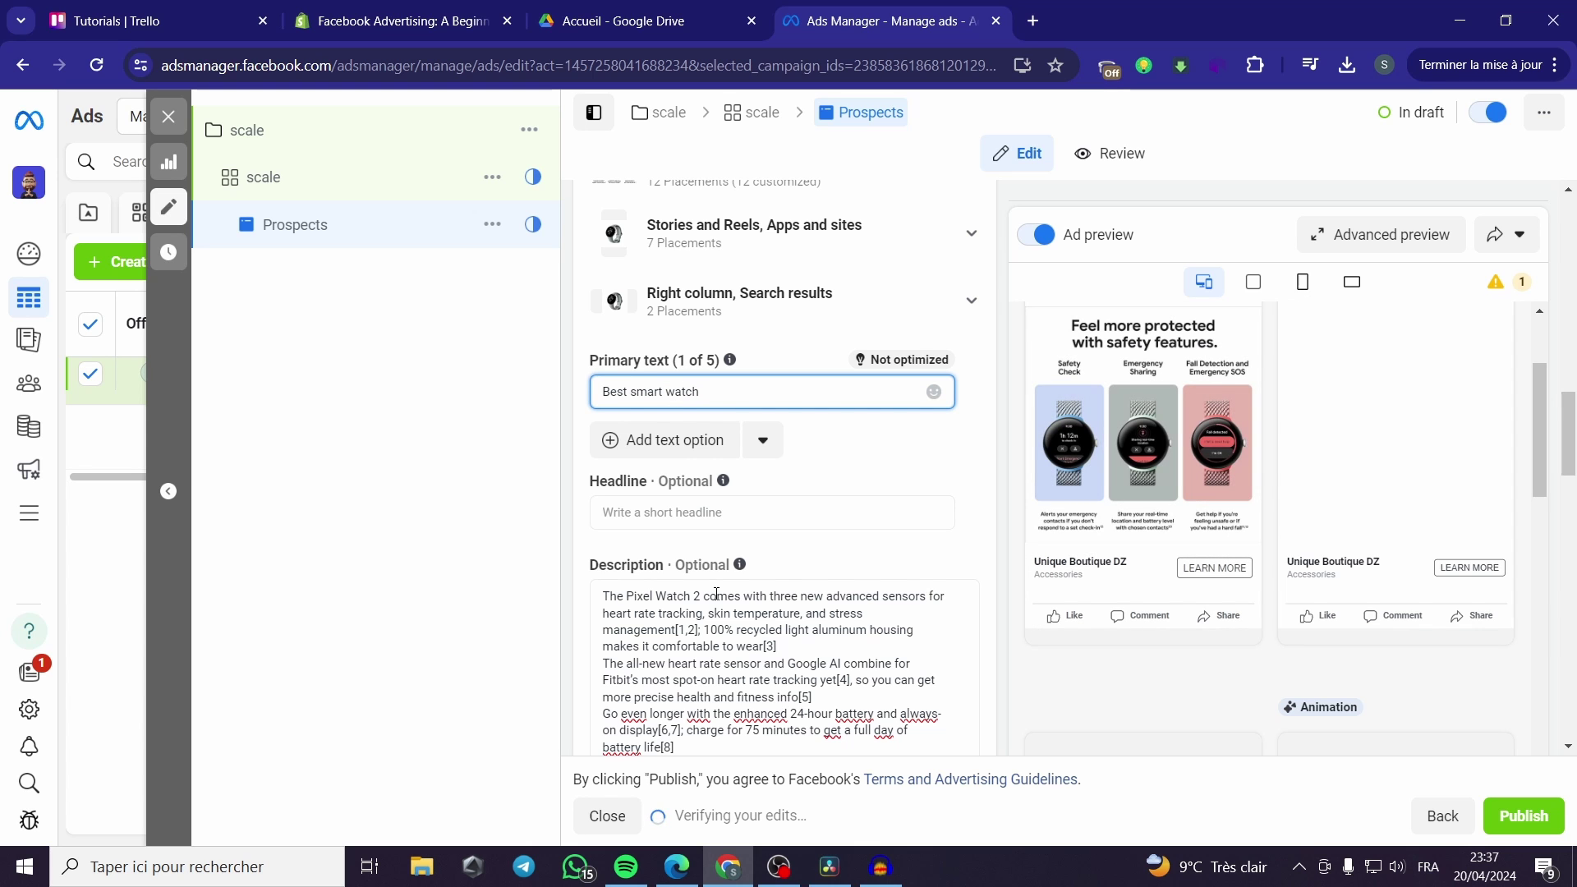
pyautogui.write('ever')
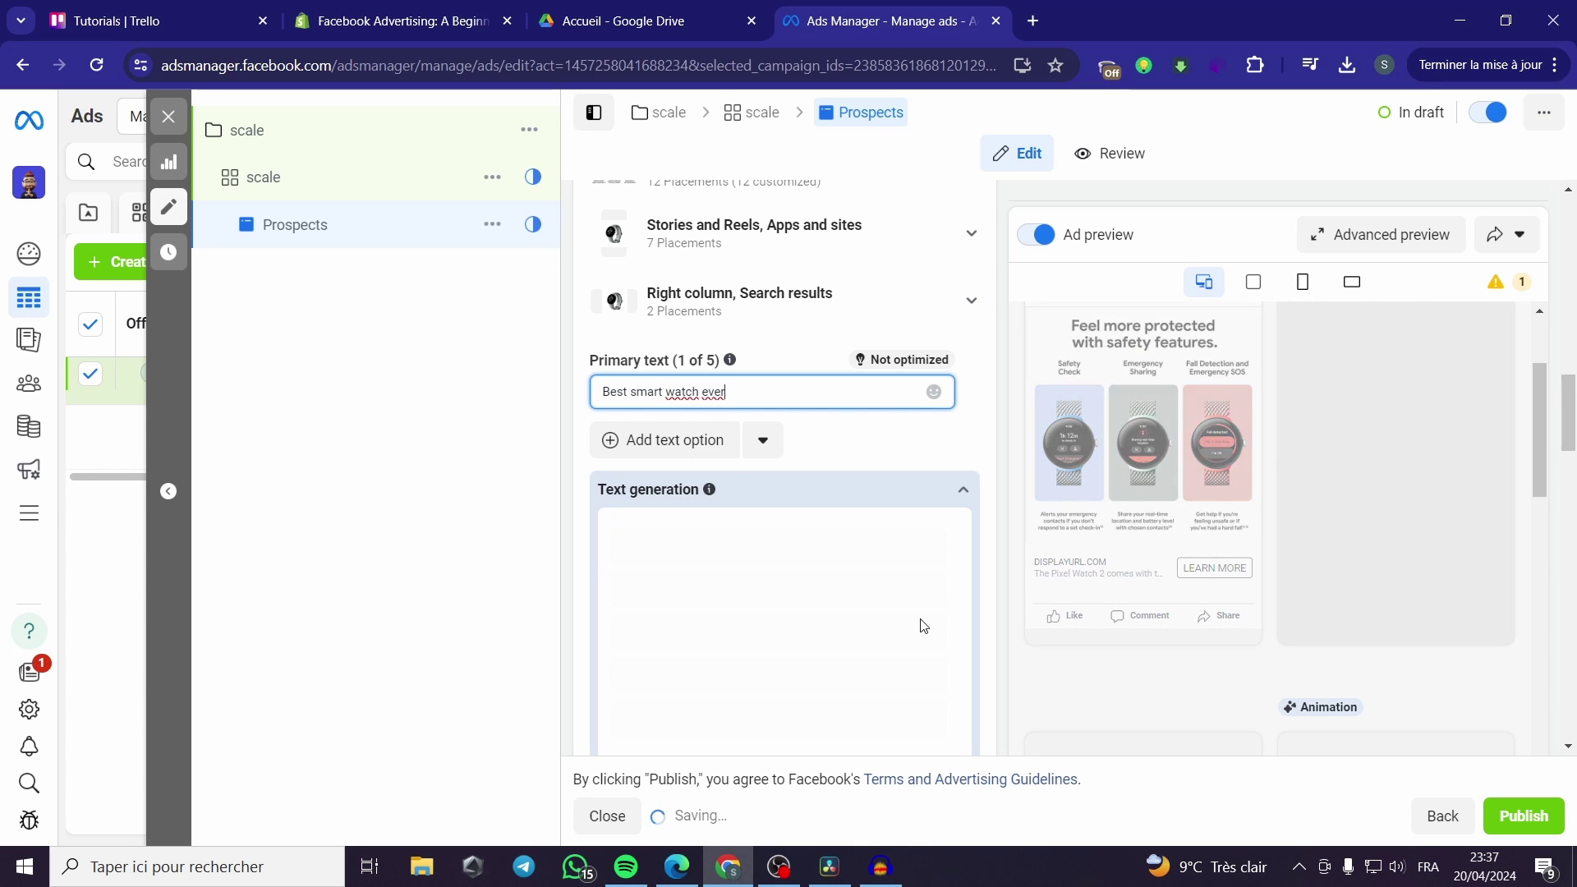
pyautogui.scroll(-1, 740, 499)
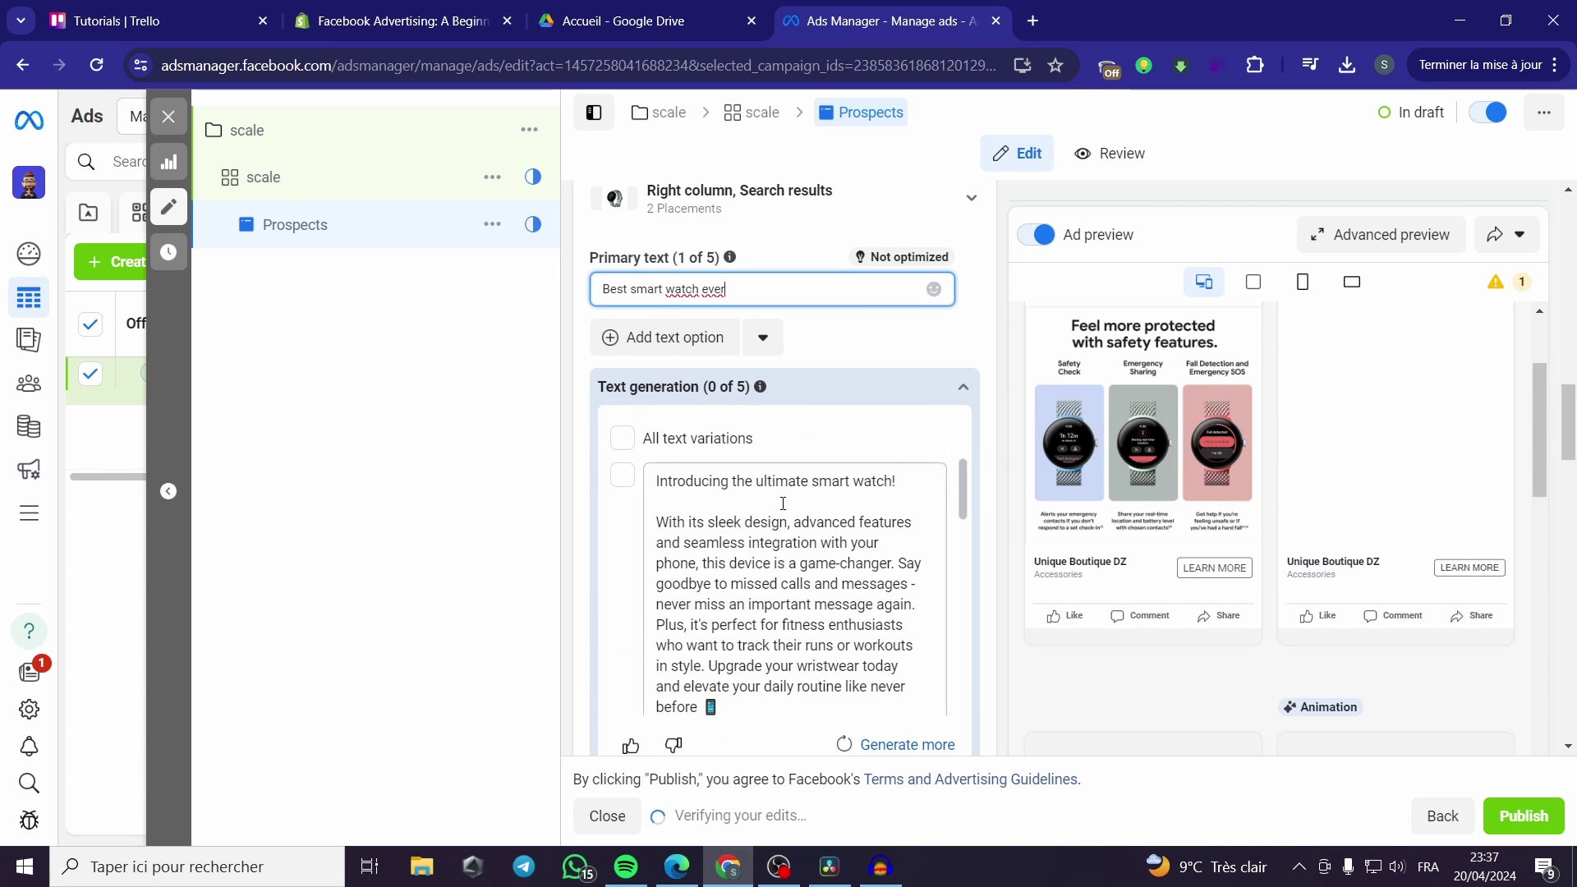
pyautogui.scroll(-3, 798, 515)
pyautogui.scroll(-3, 736, 508)
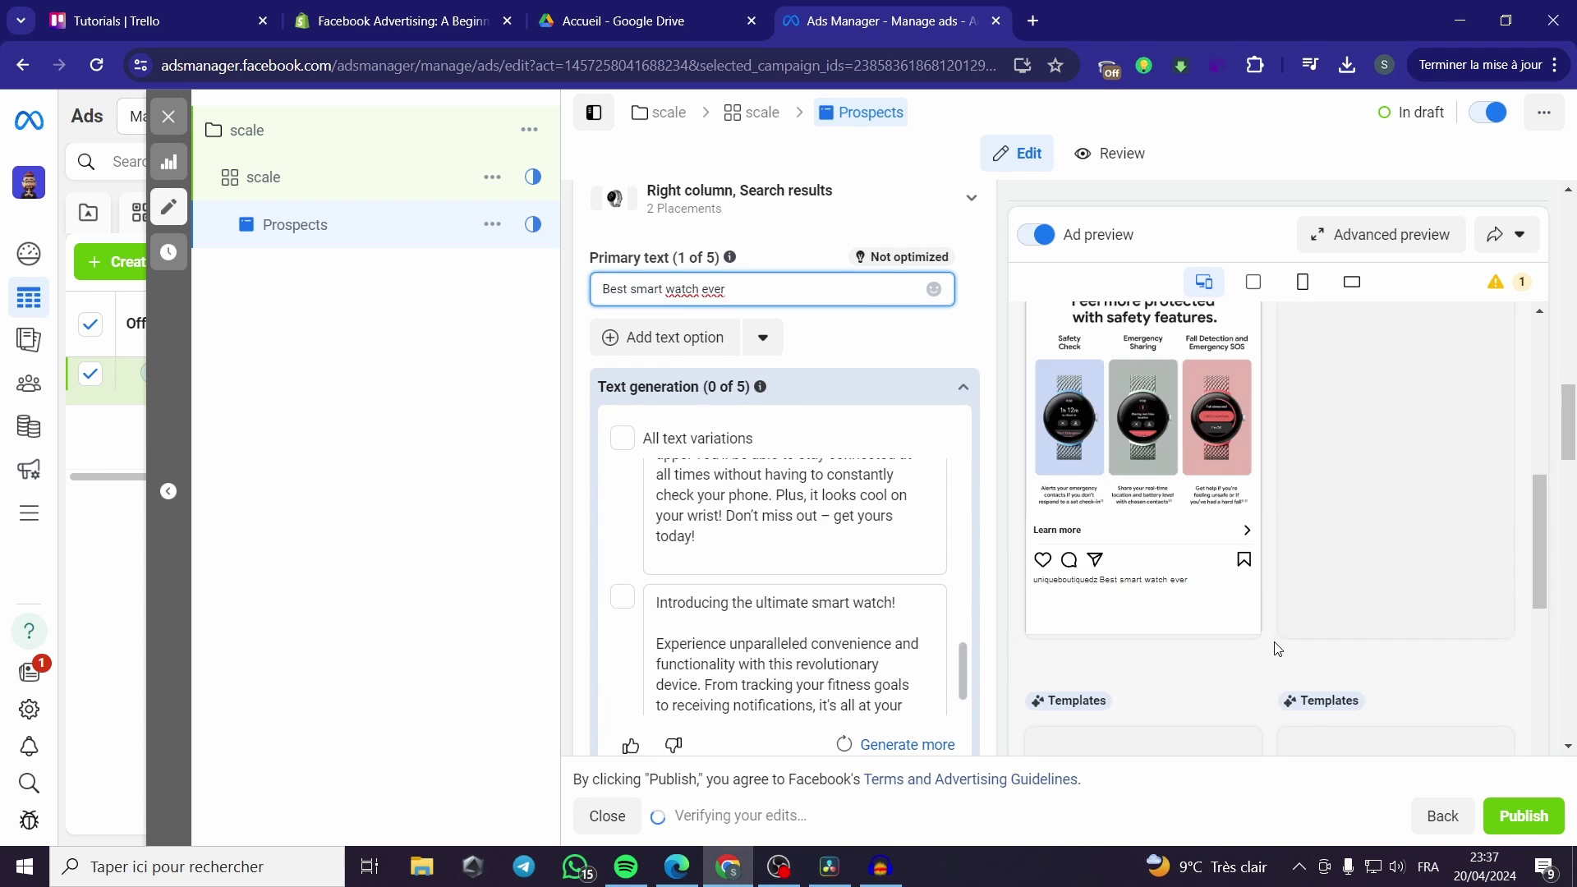
pyautogui.scroll(-2, 736, 507)
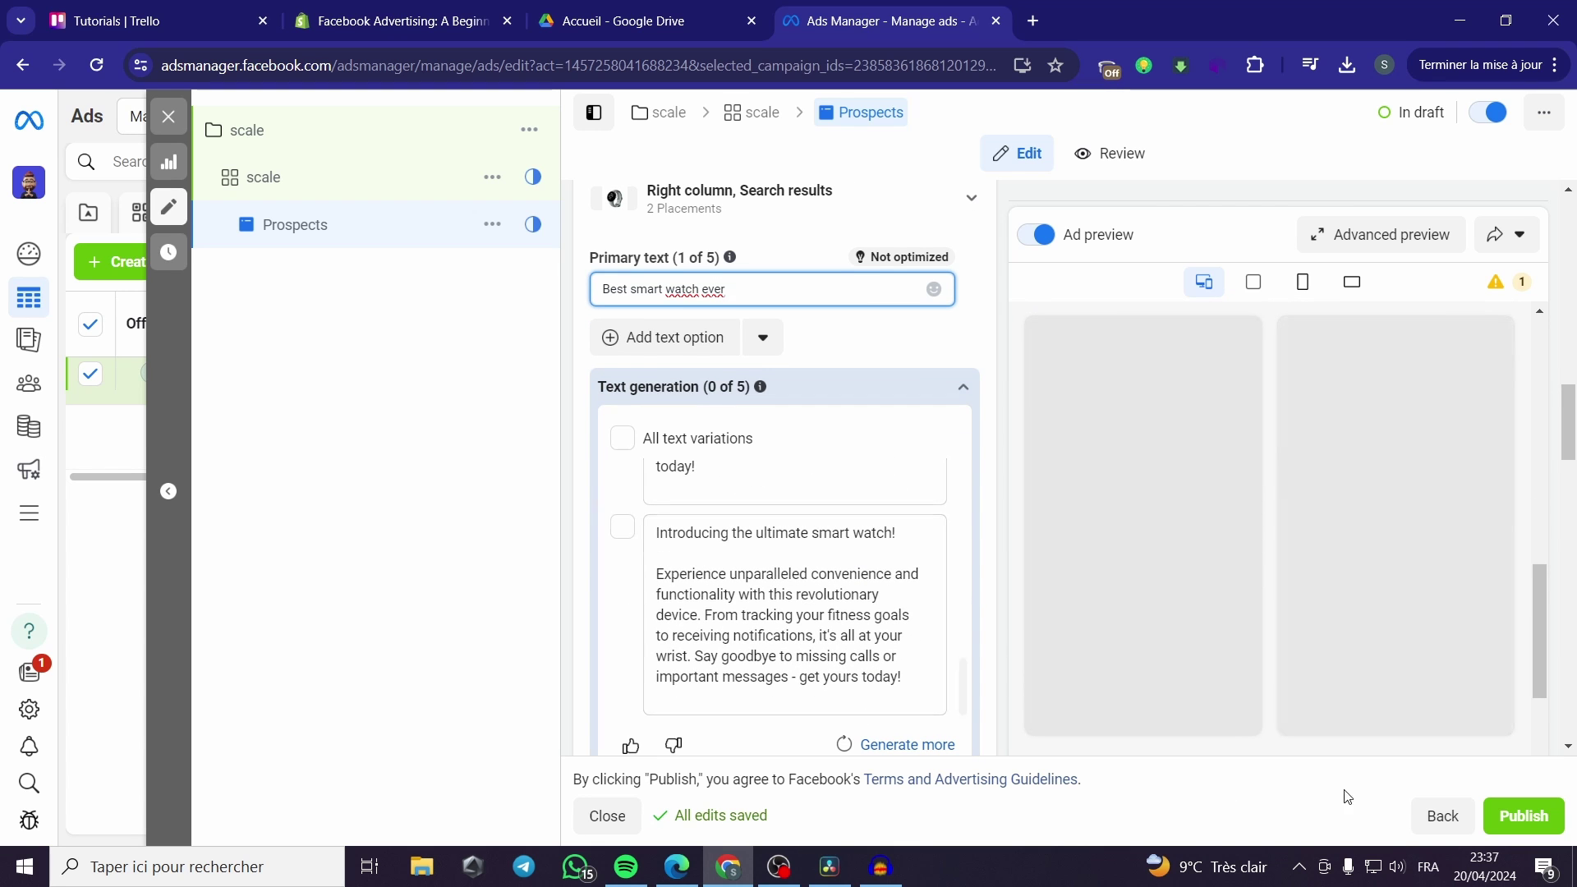
pyautogui.scroll(-1, 838, 317)
pyautogui.scroll(-4, 824, 336)
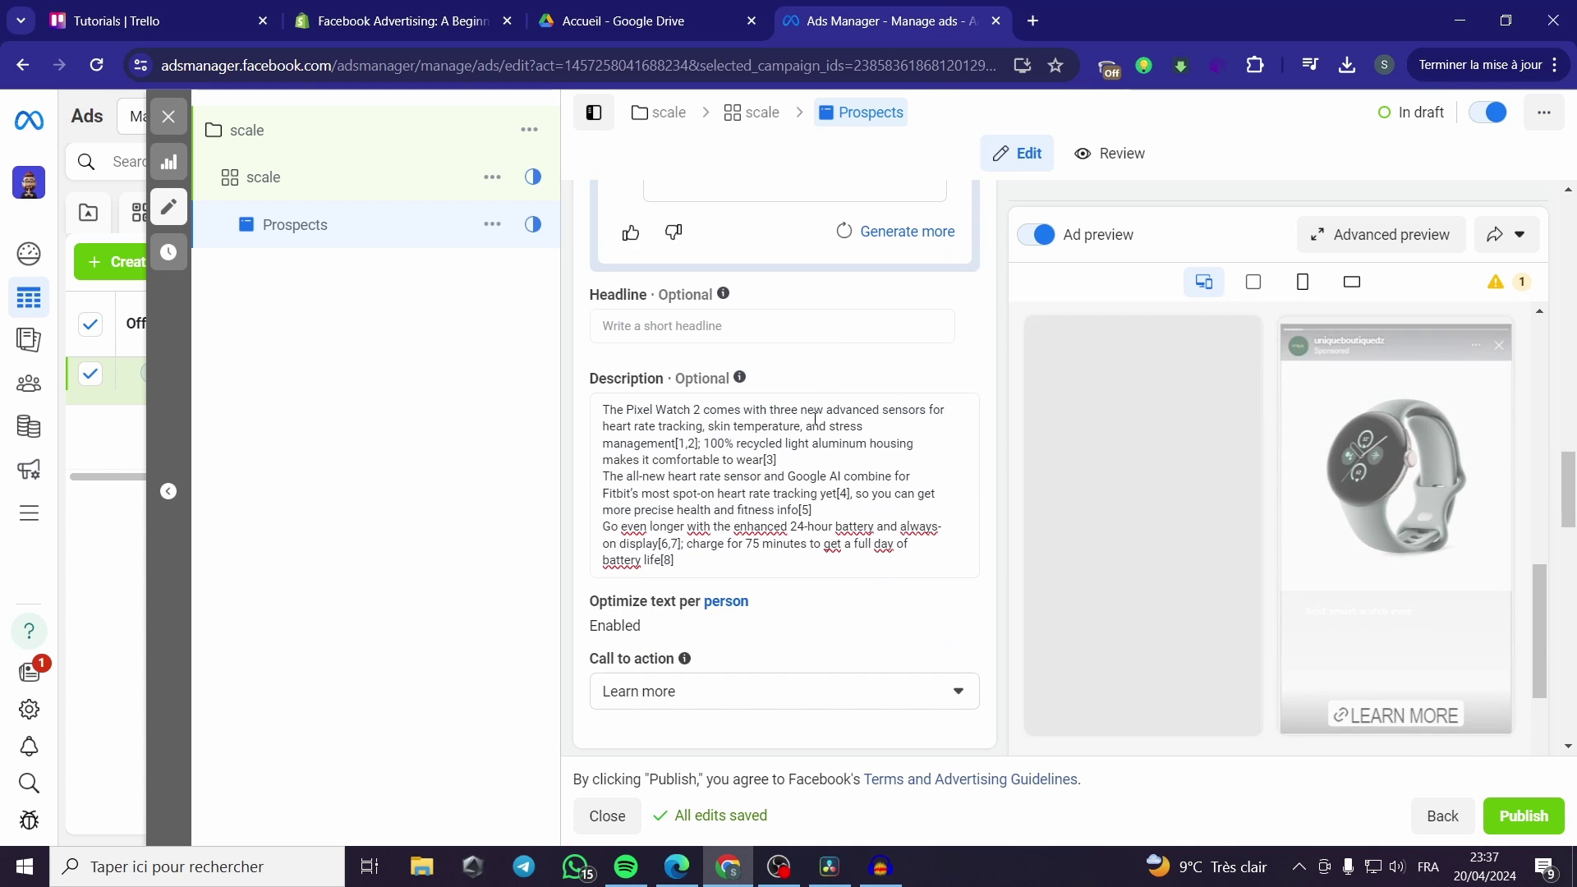
pyautogui.scroll(-3, 818, 382)
pyautogui.scroll(-2, 814, 425)
pyautogui.scroll(-3, 789, 432)
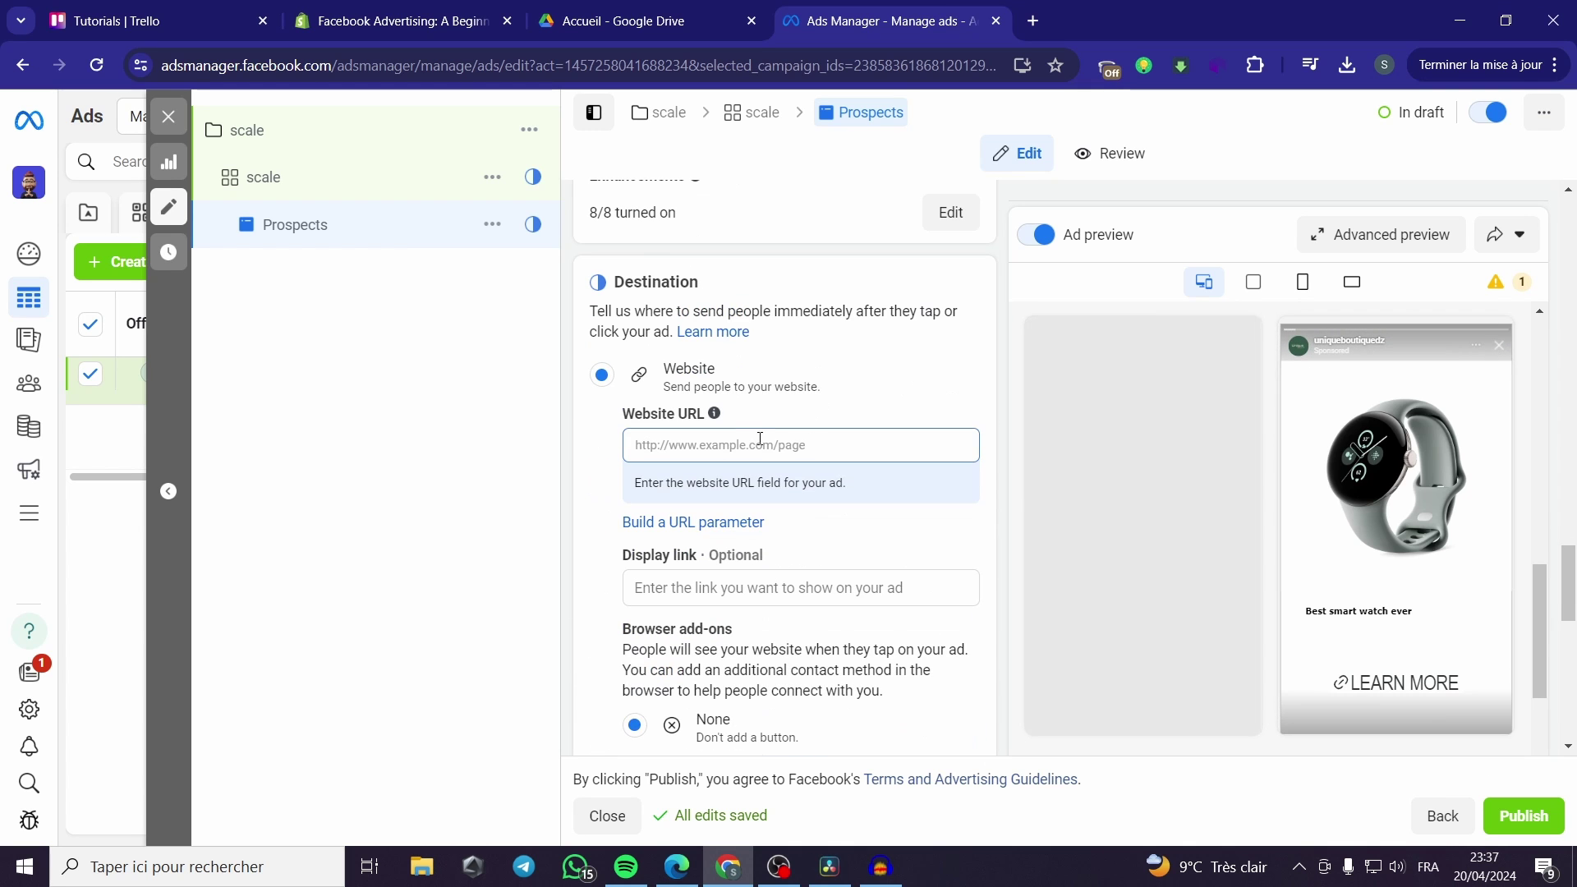
pyautogui.click(703, 447)
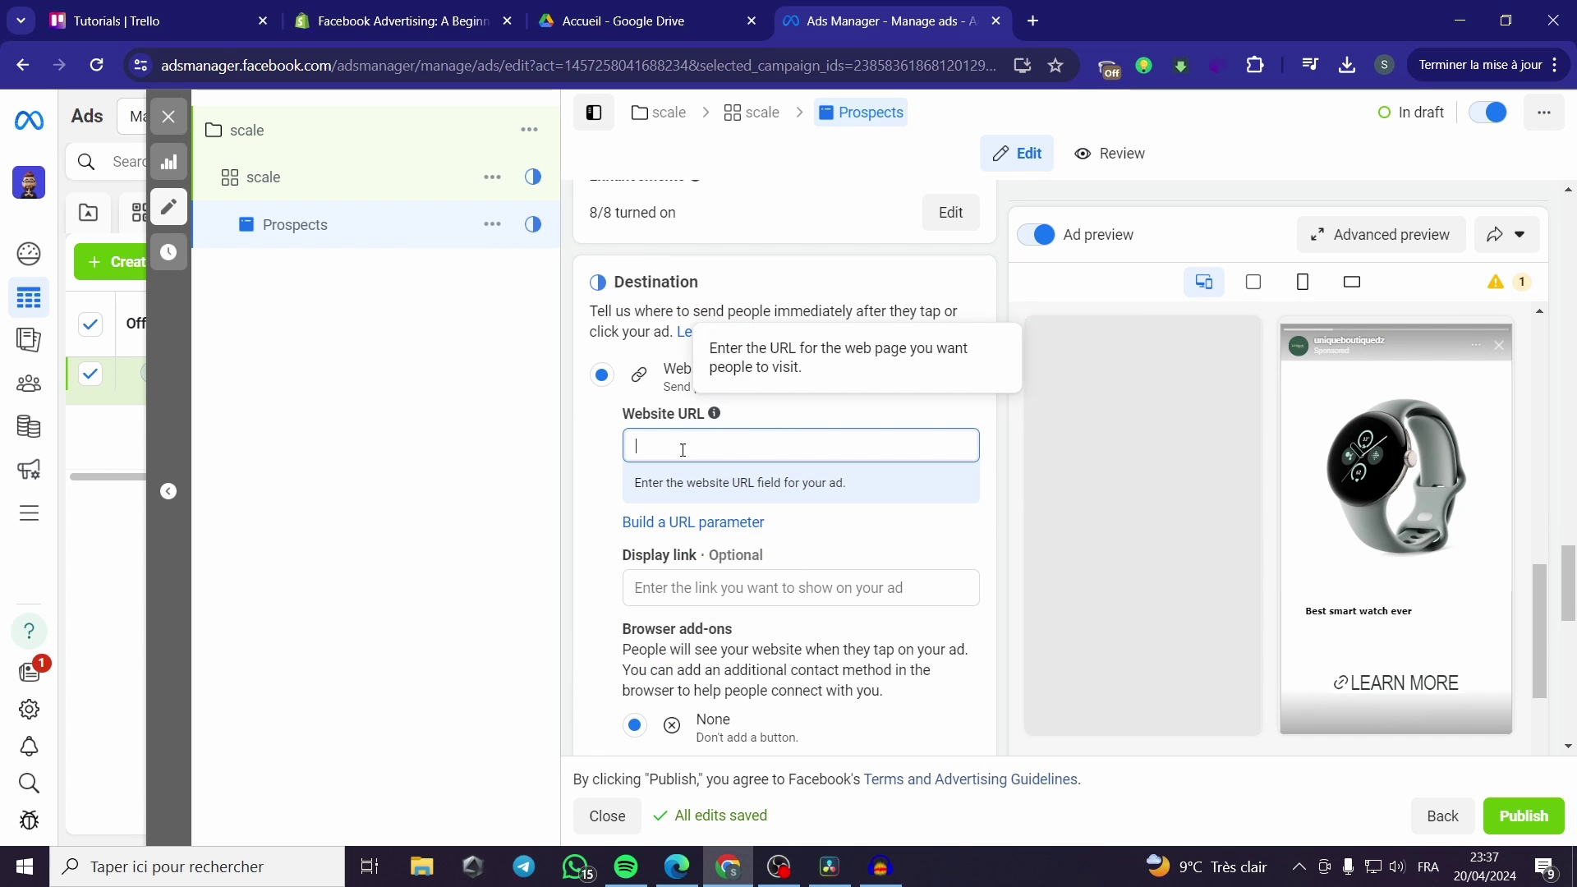
# Get the Pixel Watch page's SiteStripe short text link (amzn.to/3Ub4wNc) and copy it.
pyautogui.click(677, 866)
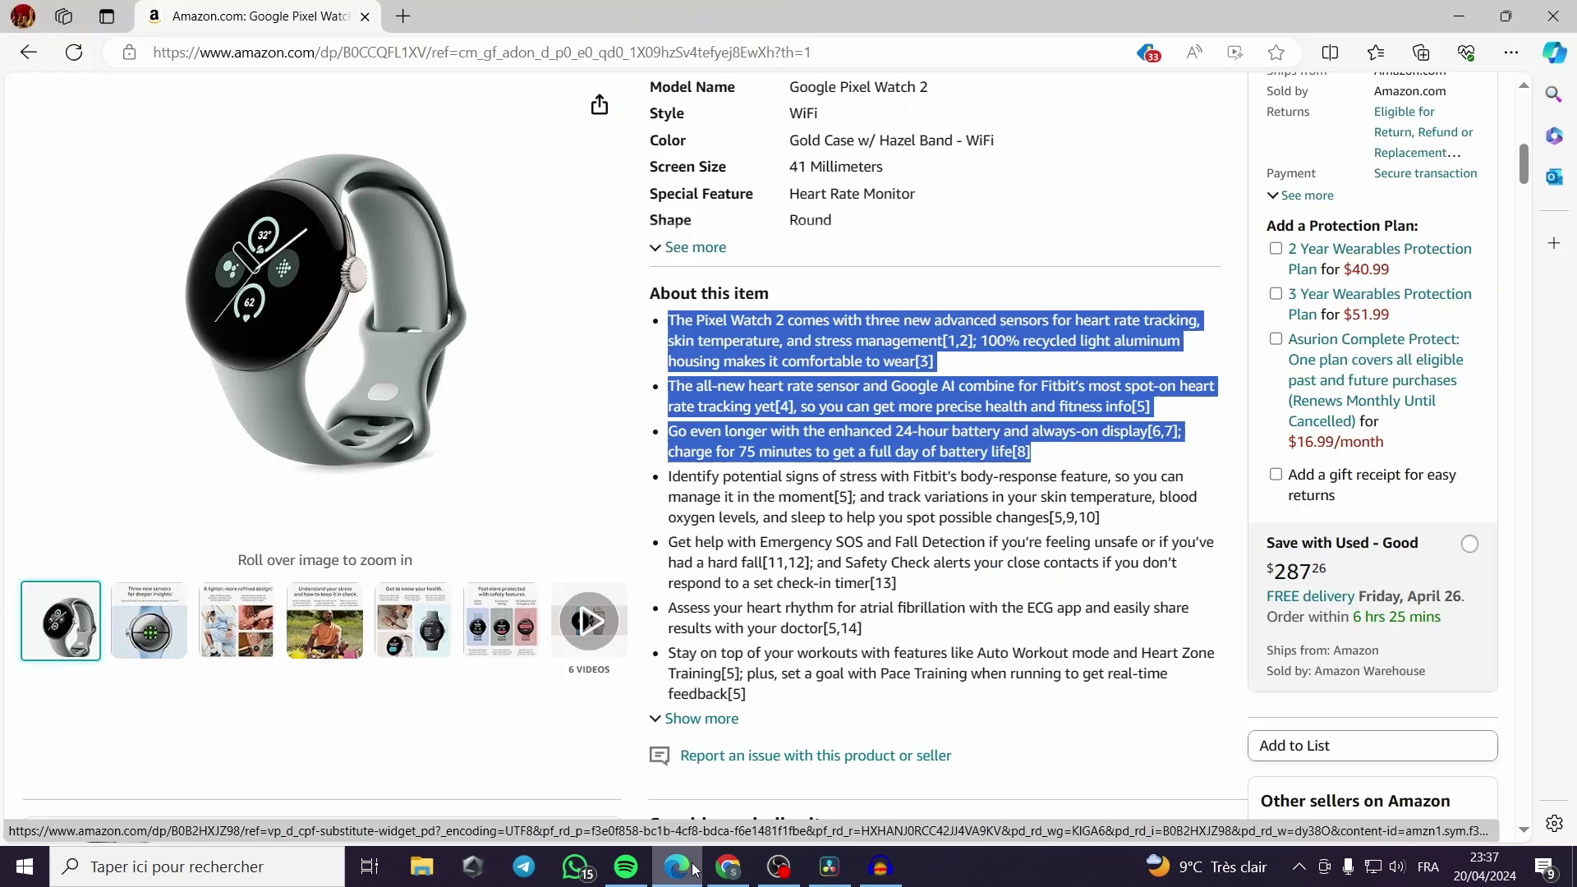
pyautogui.scroll(3, 323, 276)
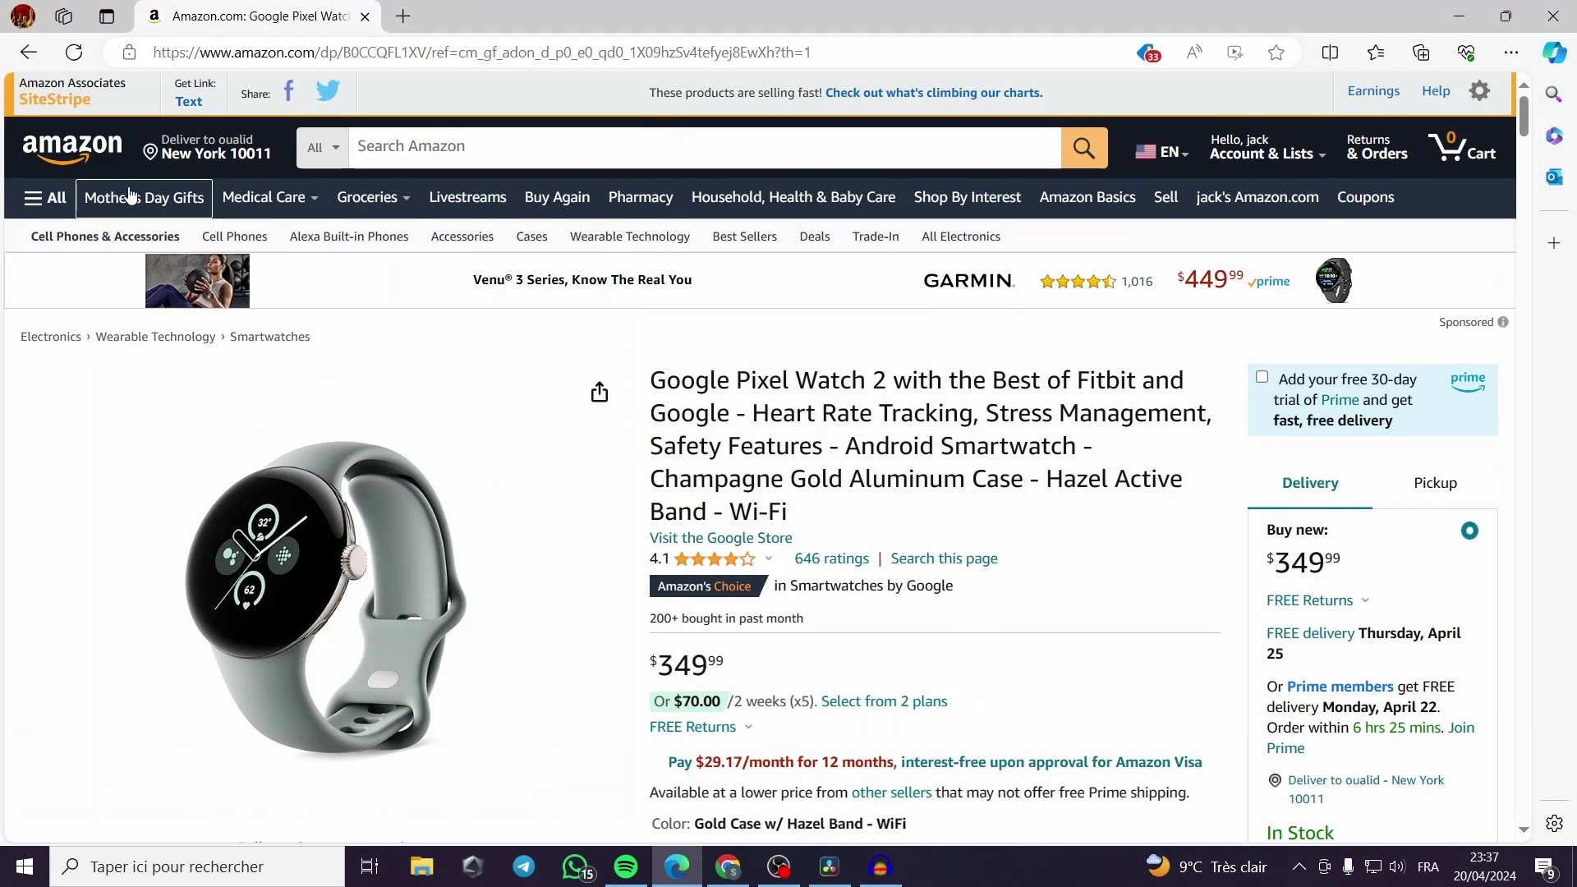
pyautogui.click(213, 106)
pyautogui.click(186, 108)
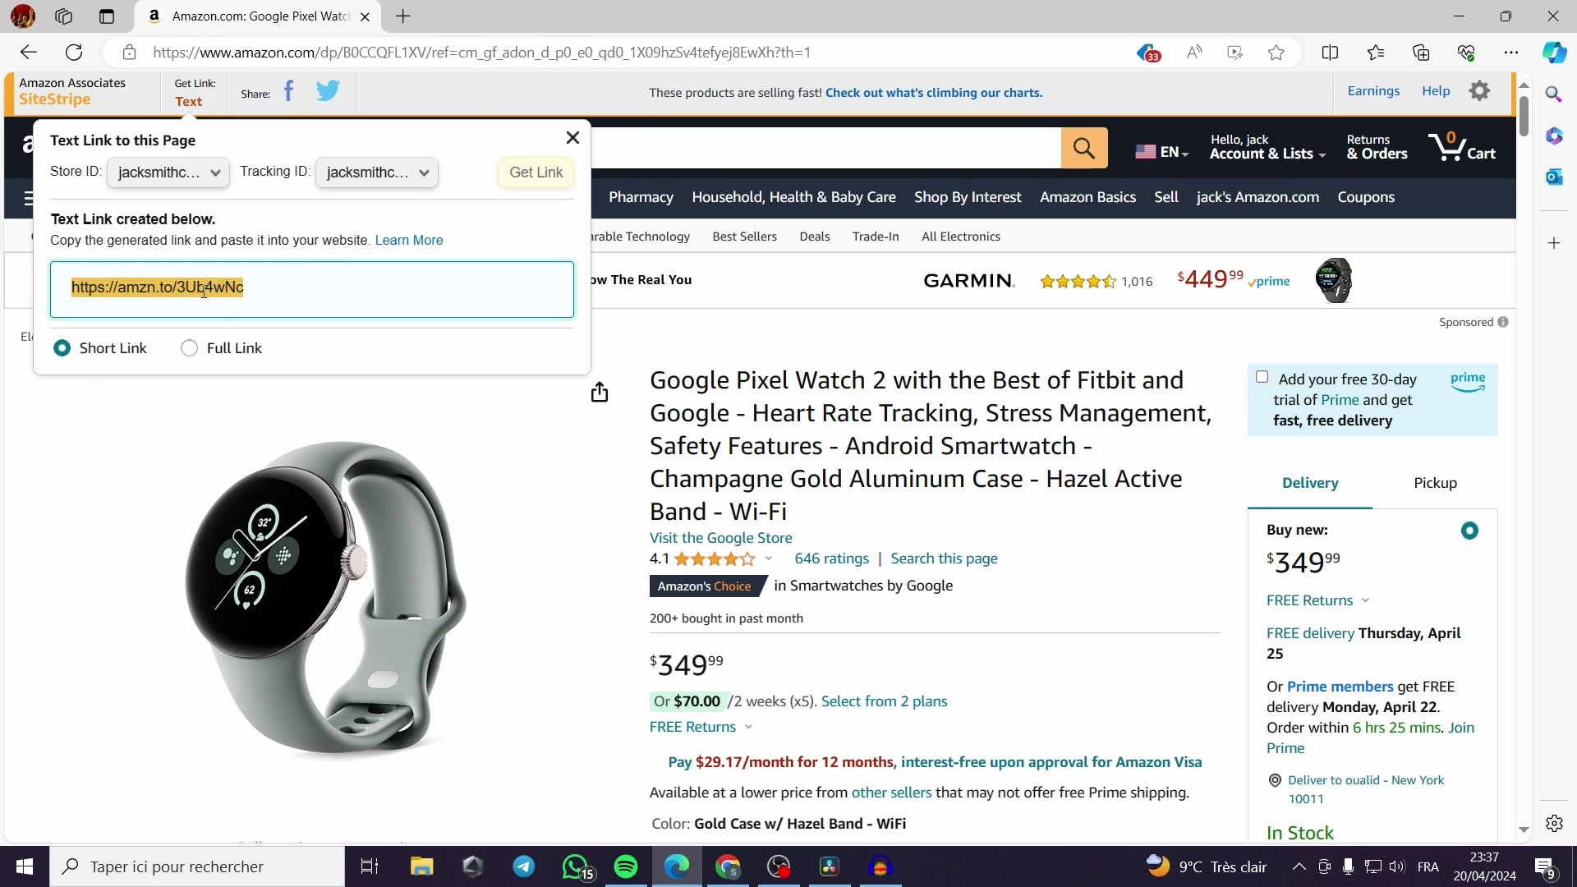
pyautogui.rightClick(230, 291)
pyautogui.click(266, 308)
pyautogui.click(728, 867)
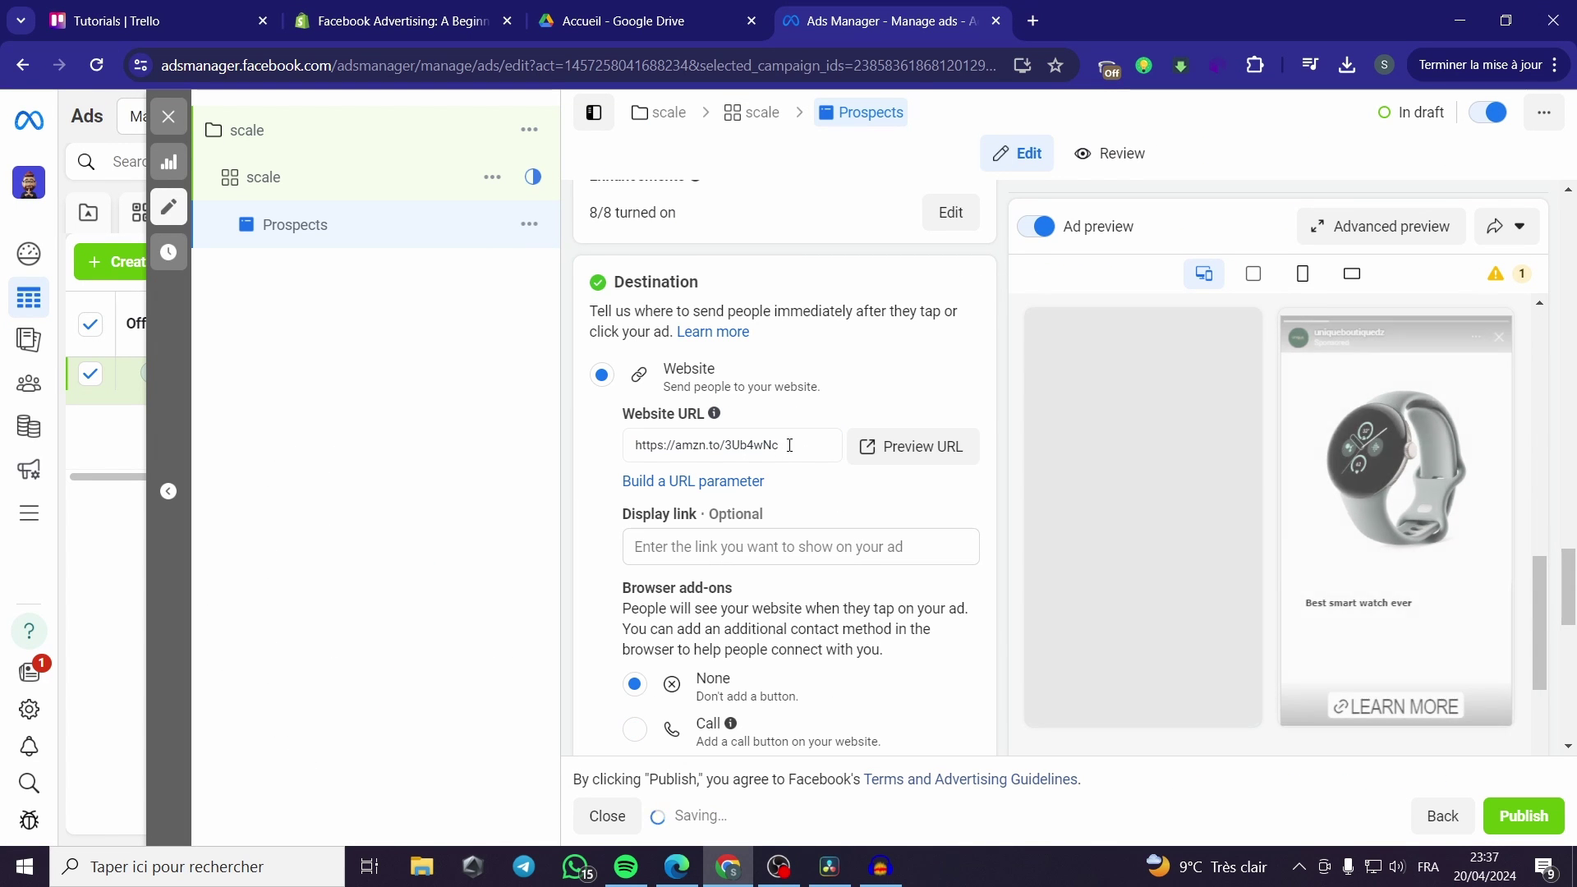
# Preview the amzn.to/3Ub4wNc destination to confirm it opens the Pixel Watch 2 page, then close it.
pyautogui.click(789, 445)
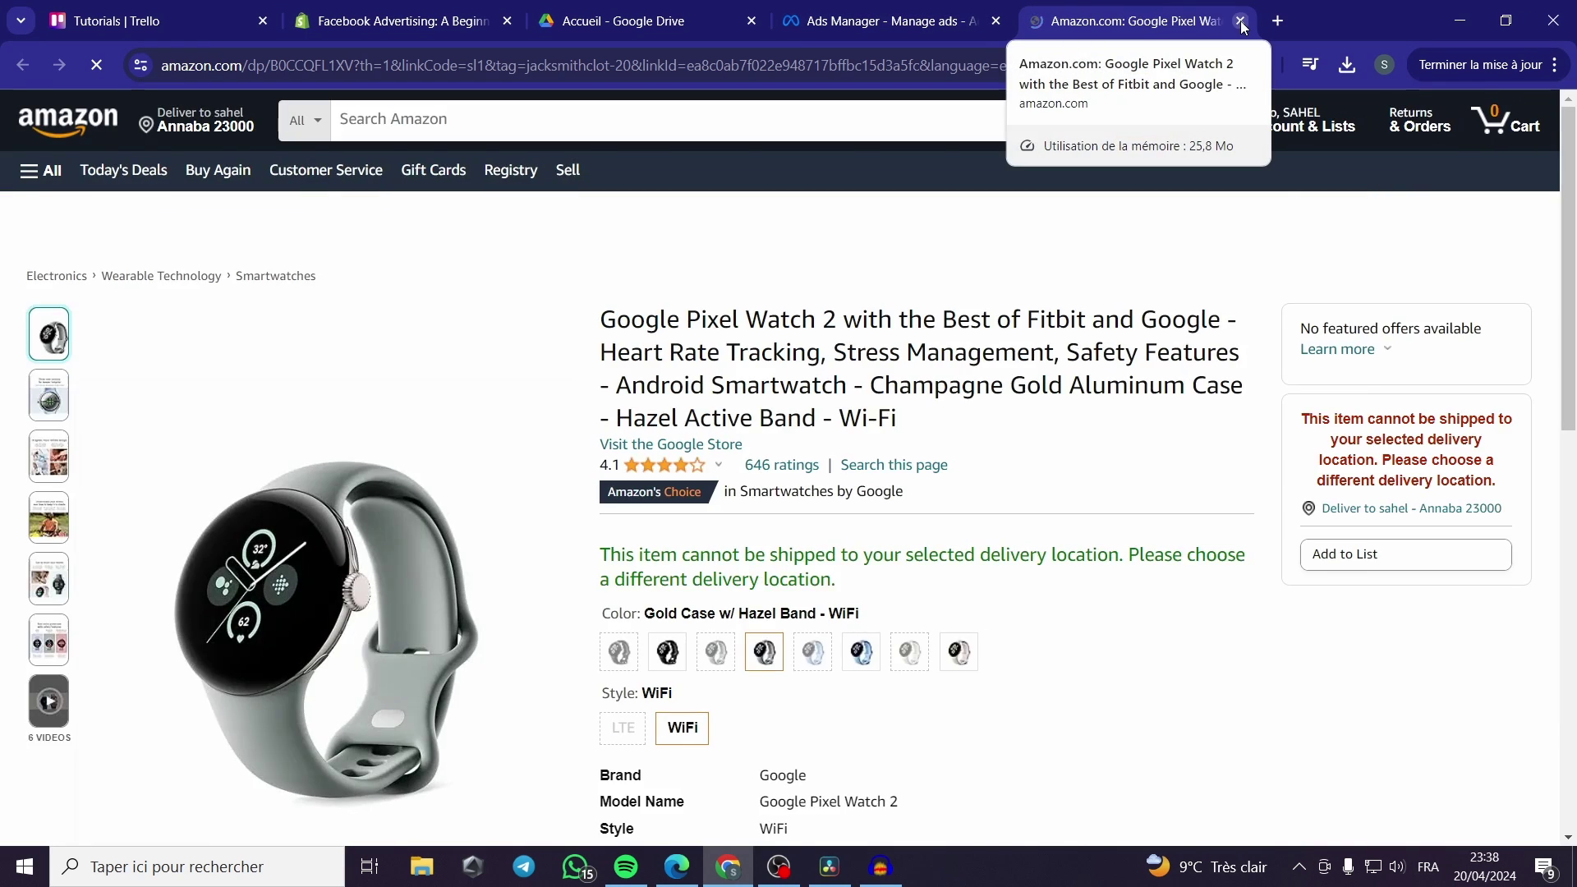
pyautogui.click(1241, 21)
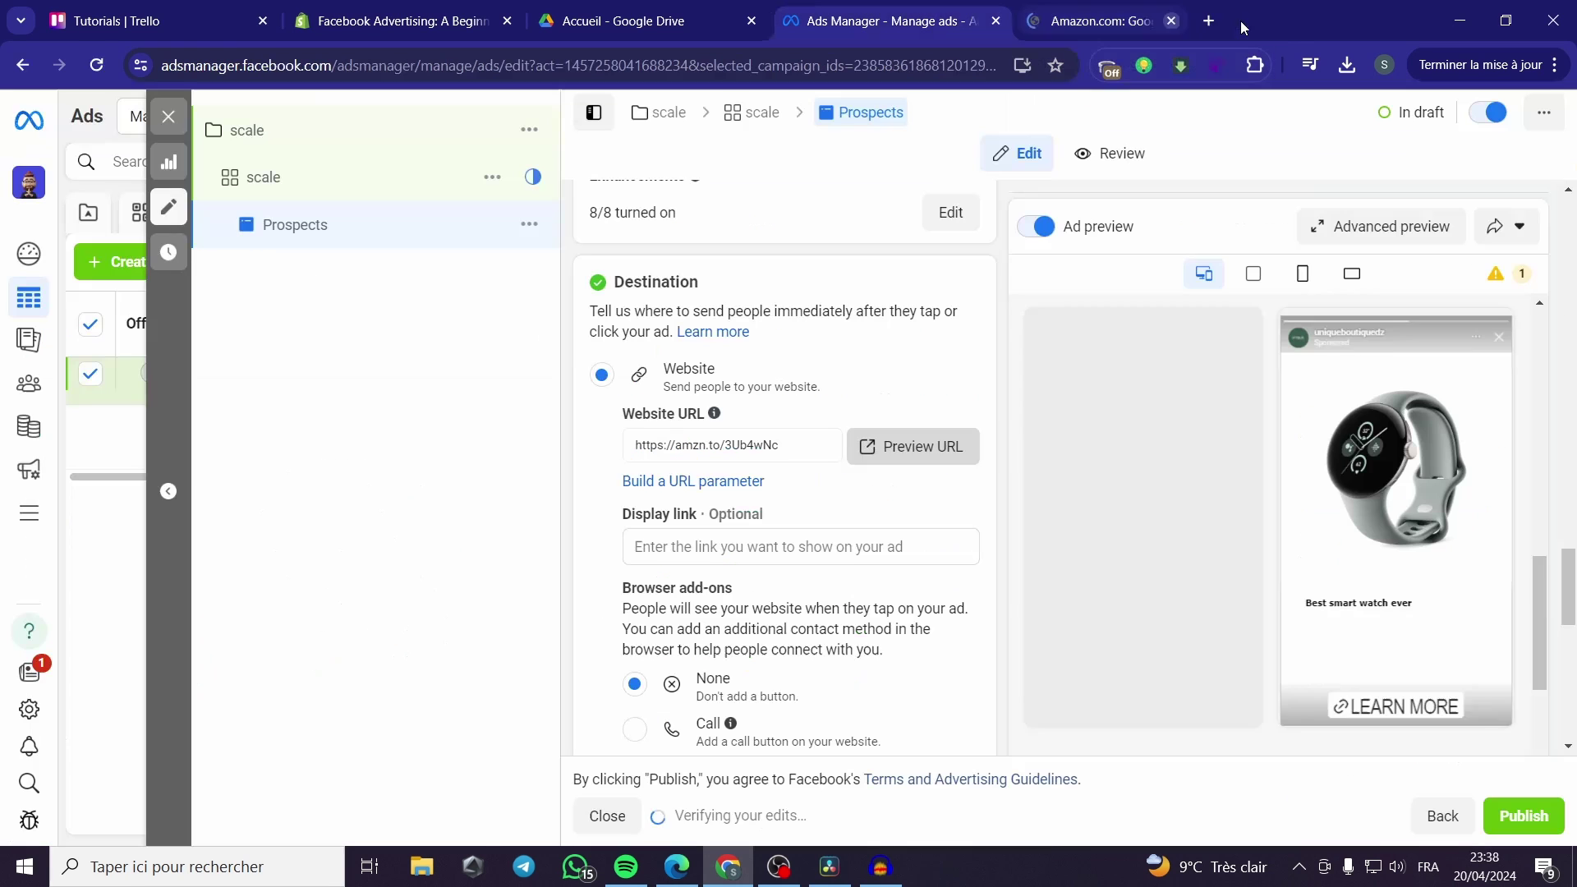
pyautogui.scroll(-1, 974, 523)
pyautogui.scroll(-2, 937, 548)
pyautogui.scroll(-2, 925, 575)
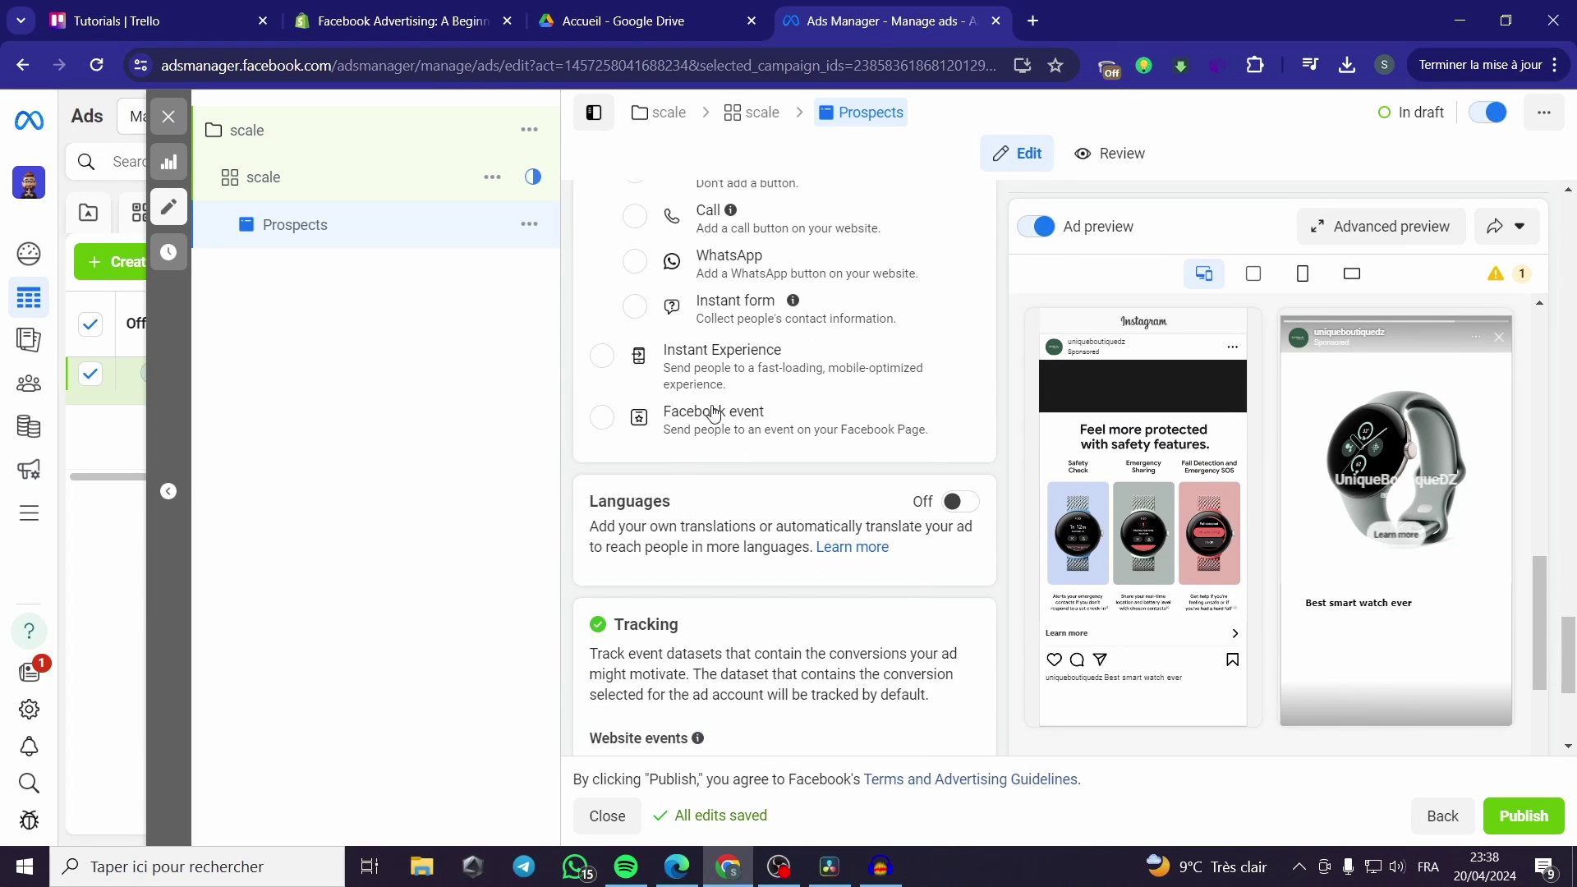
pyautogui.scroll(2, 748, 407)
pyautogui.scroll(1, 747, 469)
pyautogui.scroll(1, 690, 395)
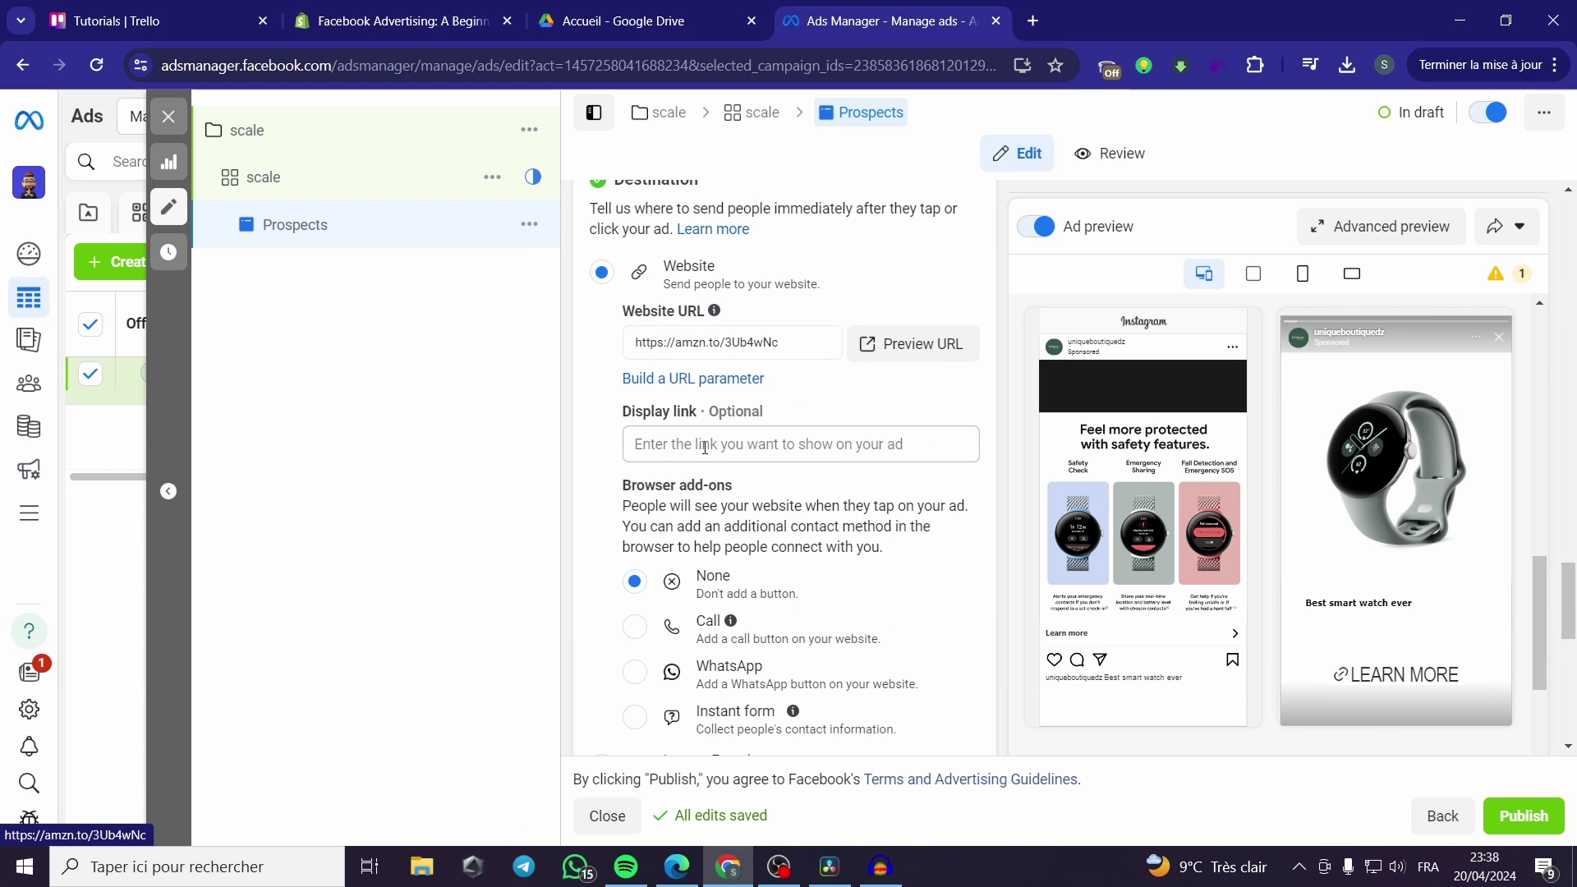
pyautogui.tripleClick(690, 412)
pyautogui.click(686, 444)
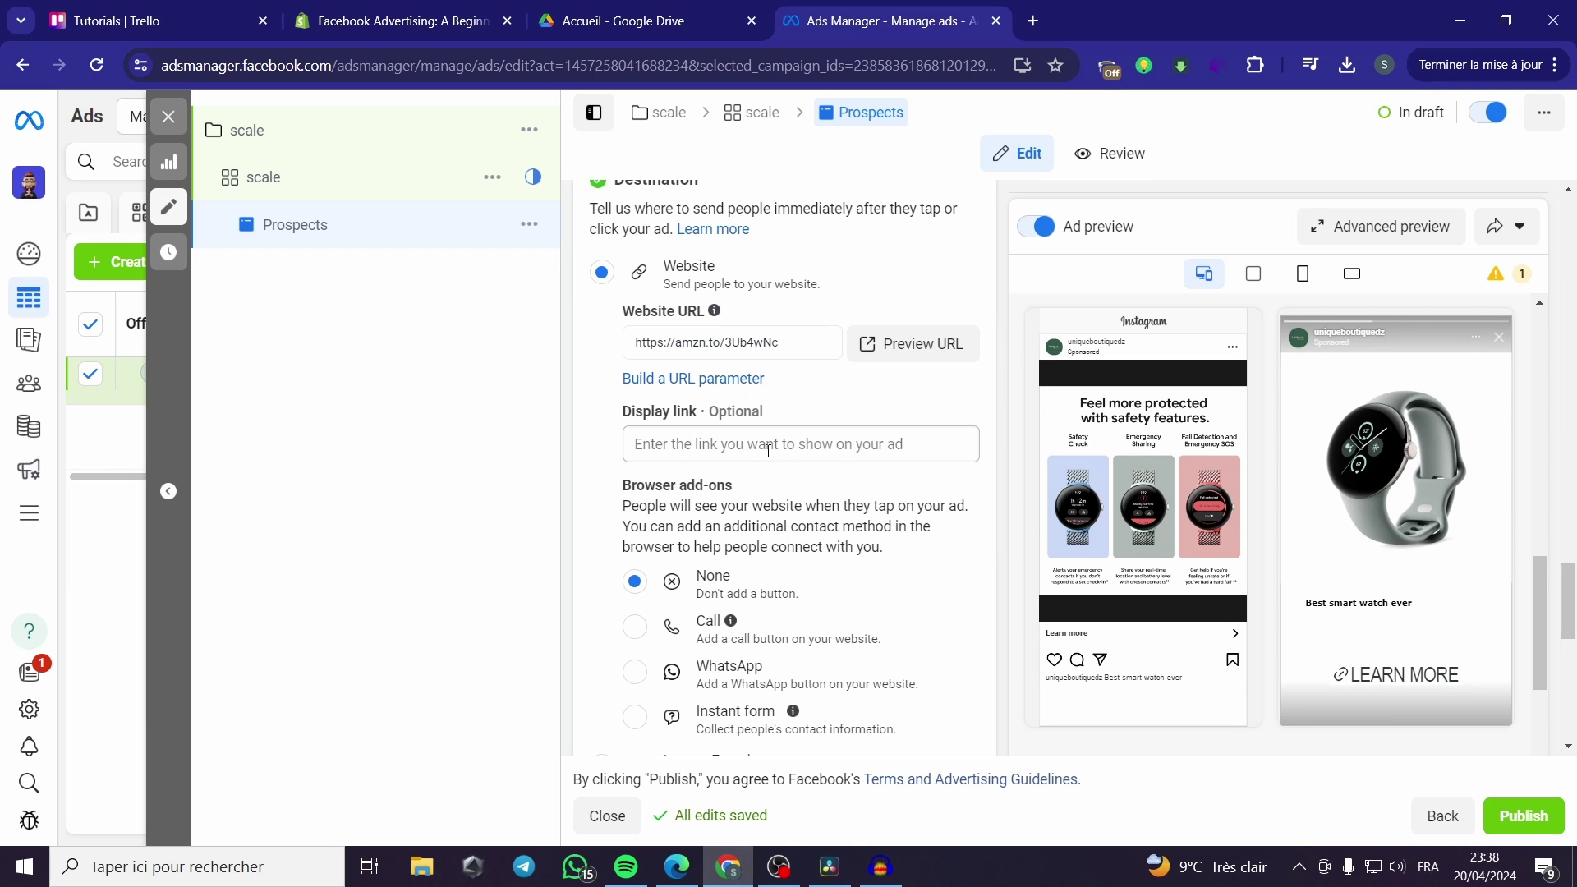
pyautogui.scroll(-1, 778, 515)
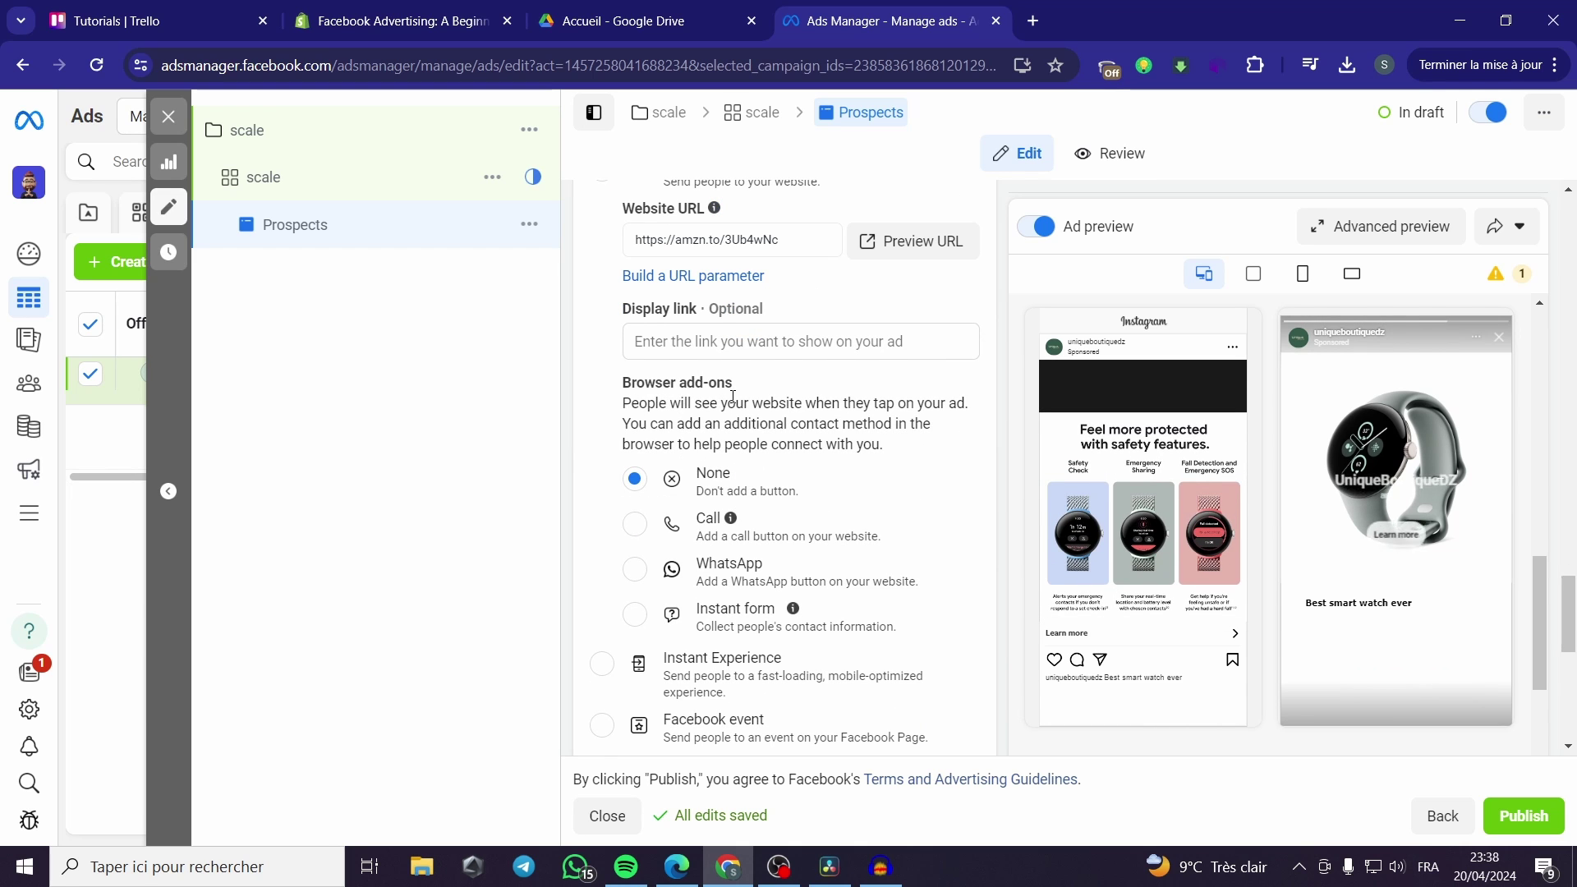
pyautogui.scroll(-1, 734, 424)
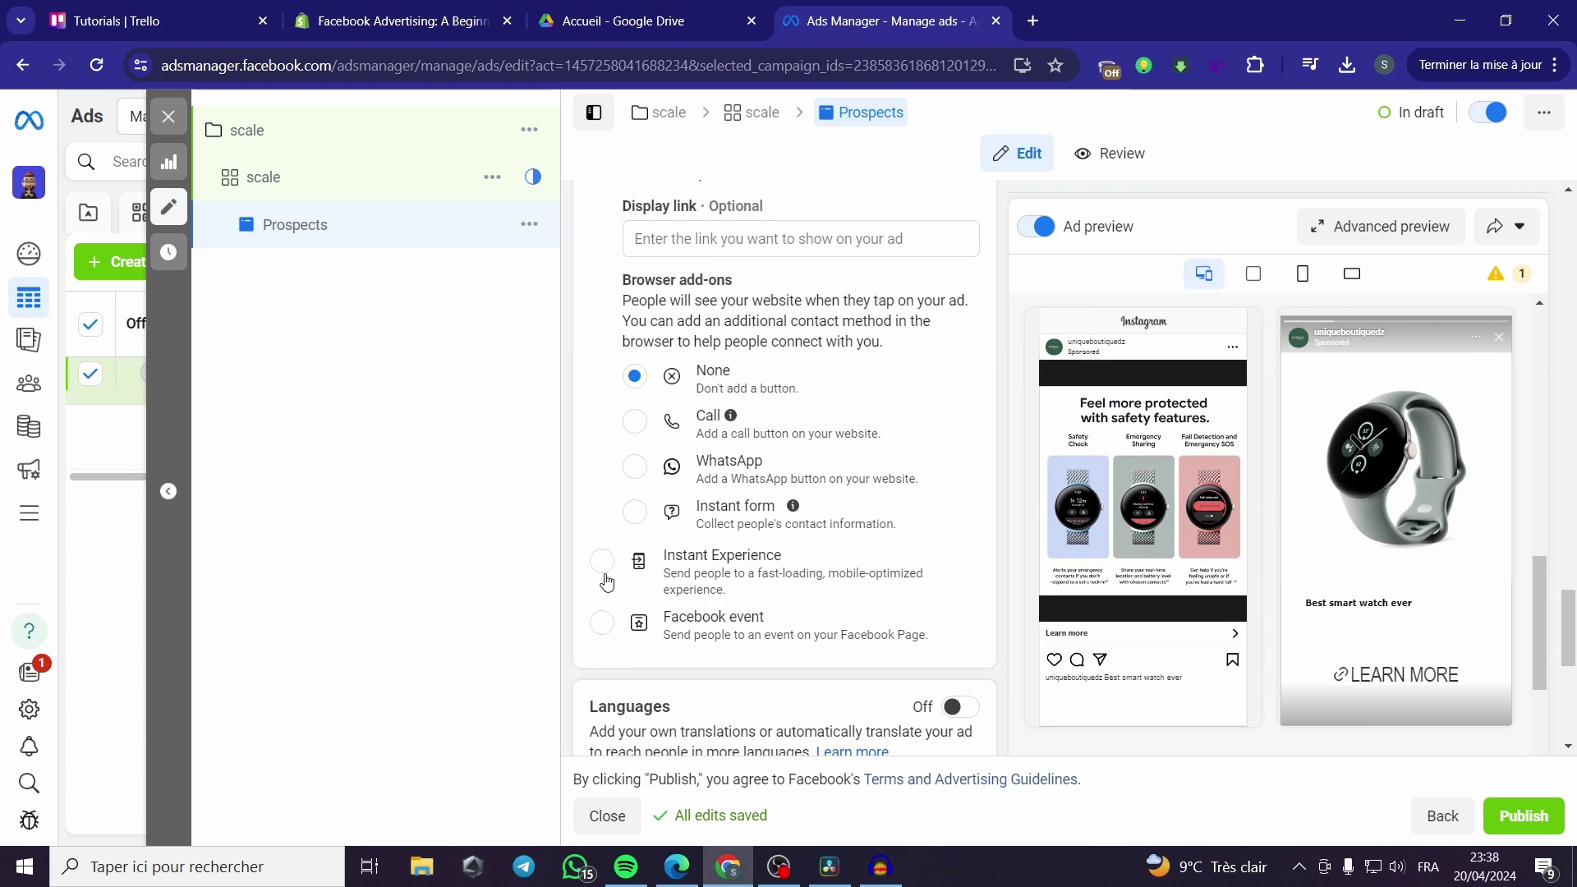
pyautogui.scroll(-1, 734, 576)
pyautogui.scroll(-1, 734, 577)
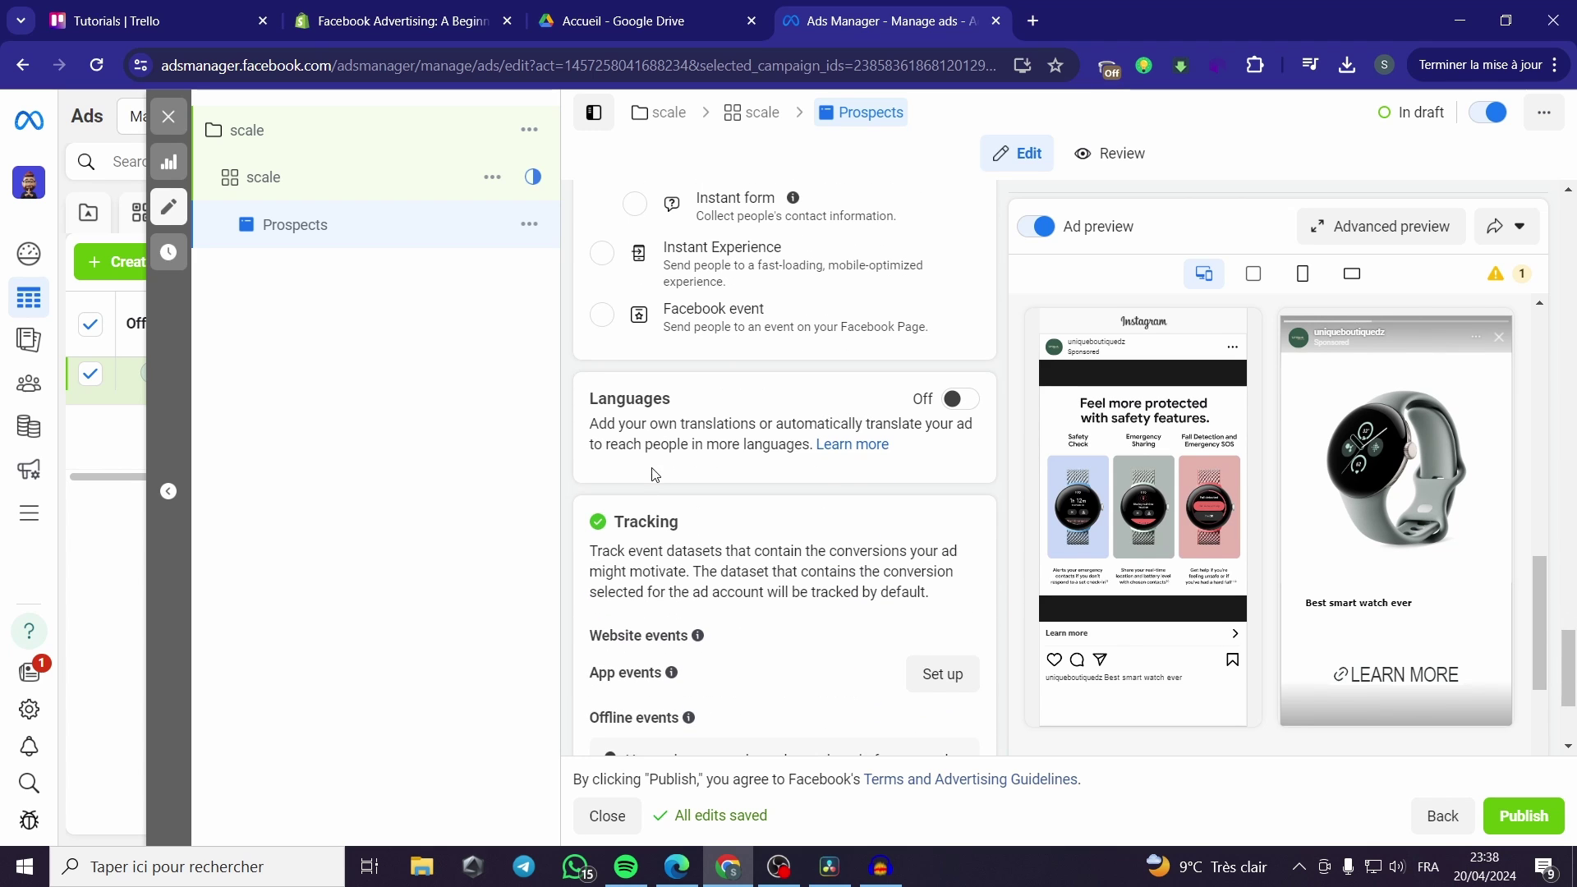
pyautogui.scroll(-1, 665, 467)
pyautogui.scroll(-1, 825, 322)
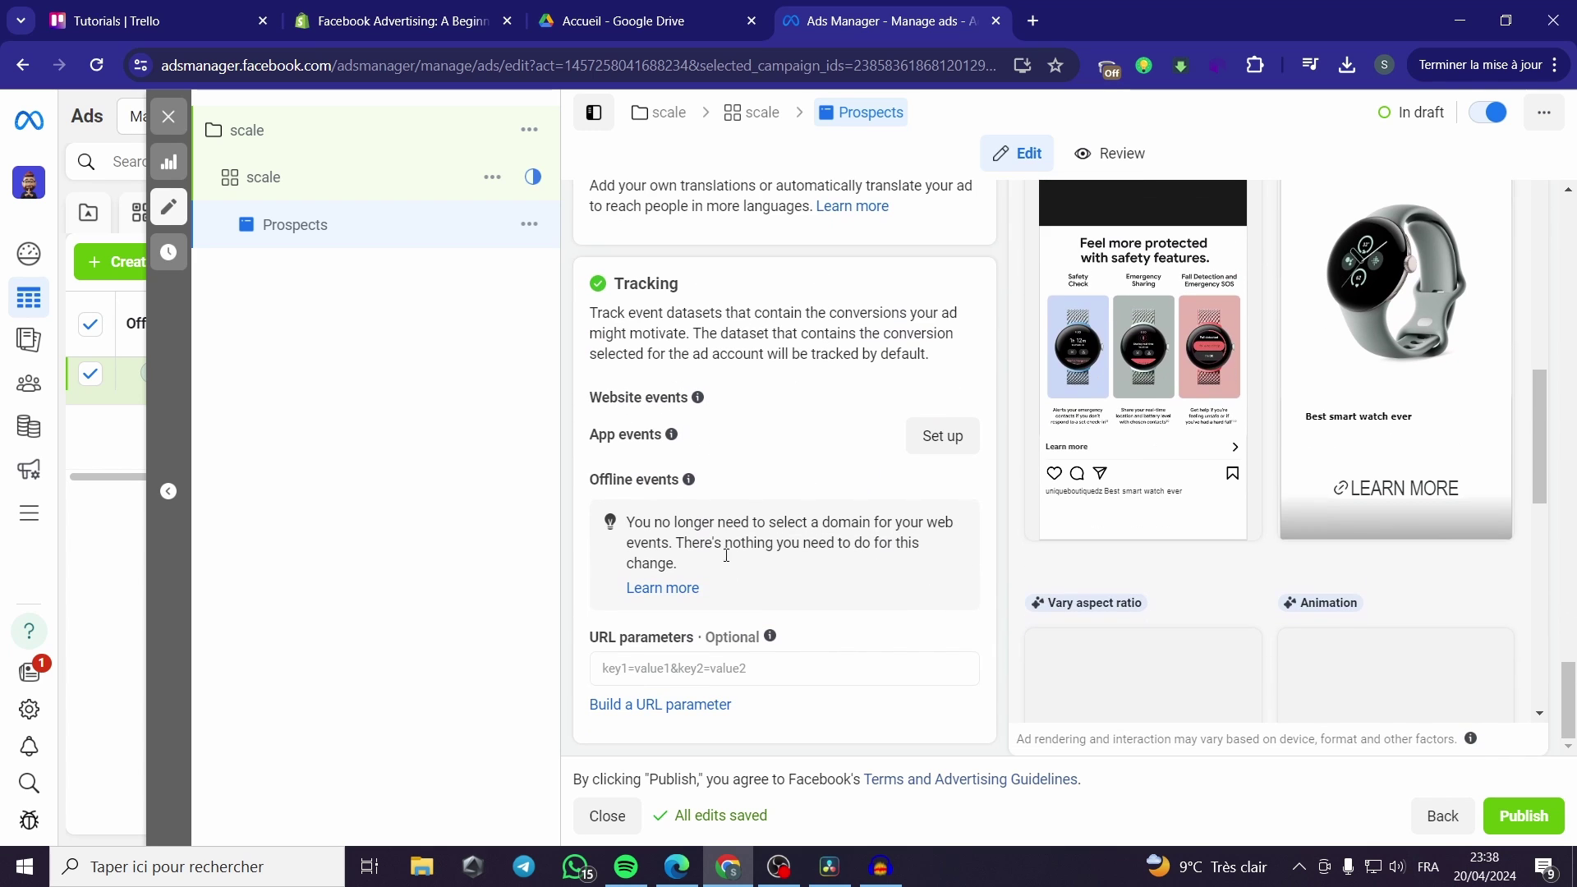